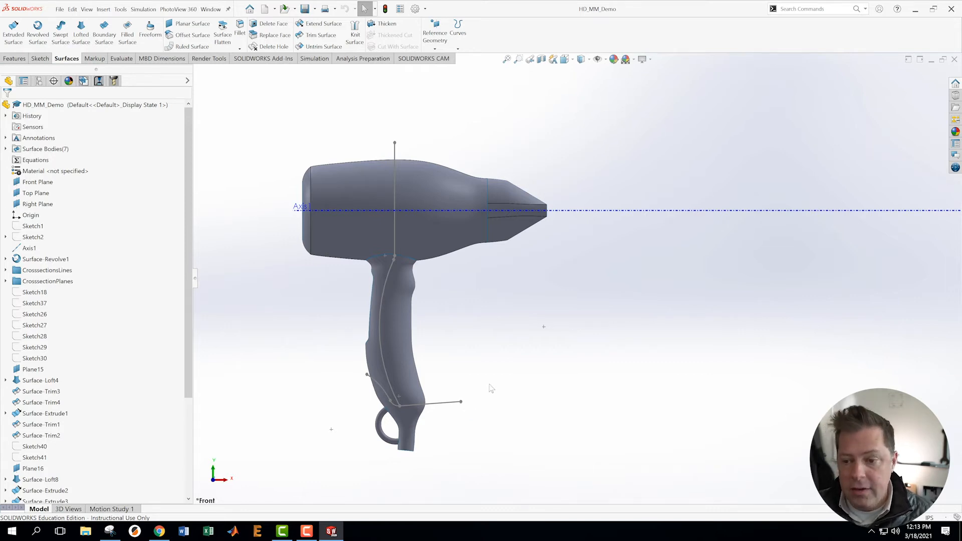
- Examine the hair dryer surface model from its side and through the nozzle opening
middle_click_drag(542, 298, 452, 305)
scroll(477, 242, "down", 5)
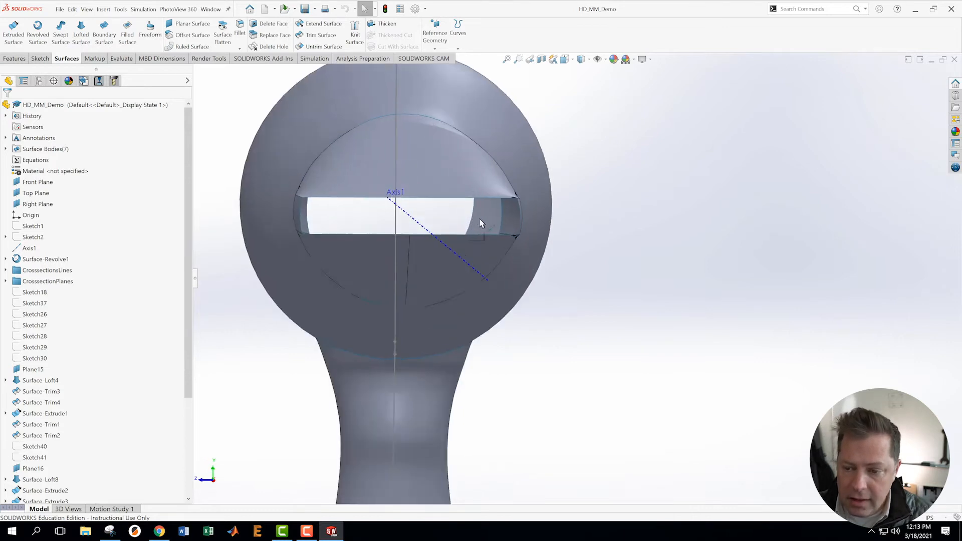
middle_click_drag(509, 271, 393, 327)
scroll(379, 314, "up", 5)
middle_click_drag(461, 318, 610, 305)
scroll(588, 387, "down", 2)
scroll(588, 387, "up", 3)
scroll(684, 254, "down", 3)
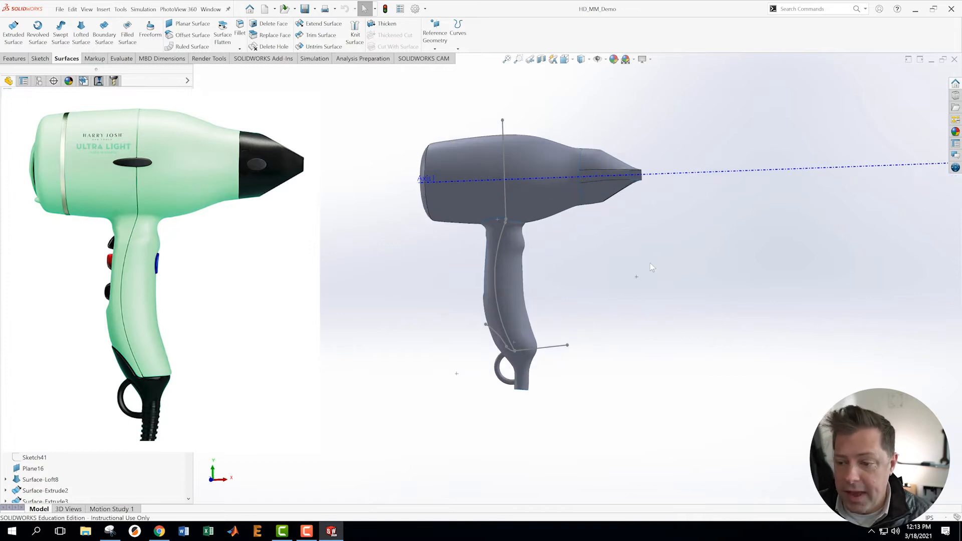
middle_click_drag(602, 234, 592, 252)
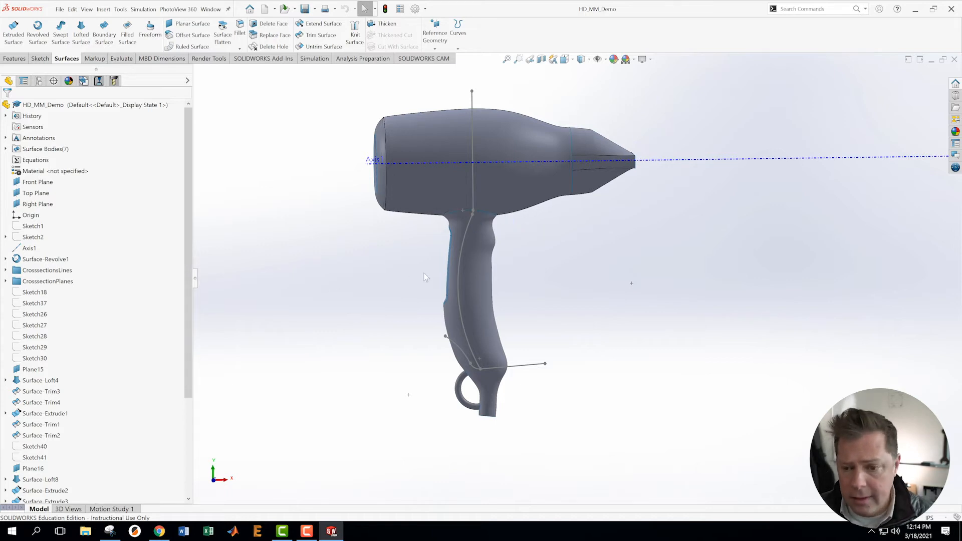
- Examine the seam between the dryer body and the nozzle and the overall side profile
scroll(608, 300, "up", 1)
middle_click_drag(608, 300, 607, 254)
middle_click_drag(579, 200, 576, 219, "ctrl")
scroll(576, 221, "down", 1)
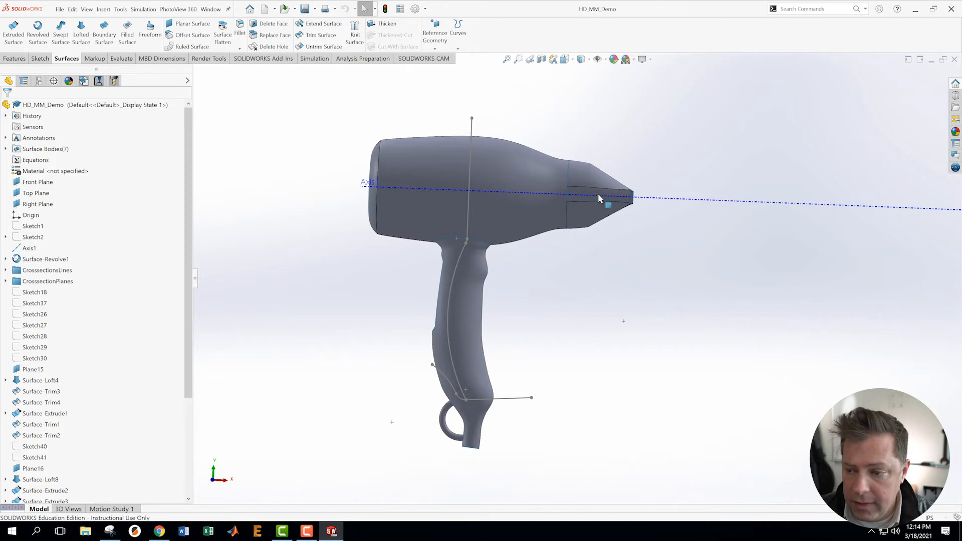
scroll(609, 160, "up", 1)
scroll(609, 160, "down", 1)
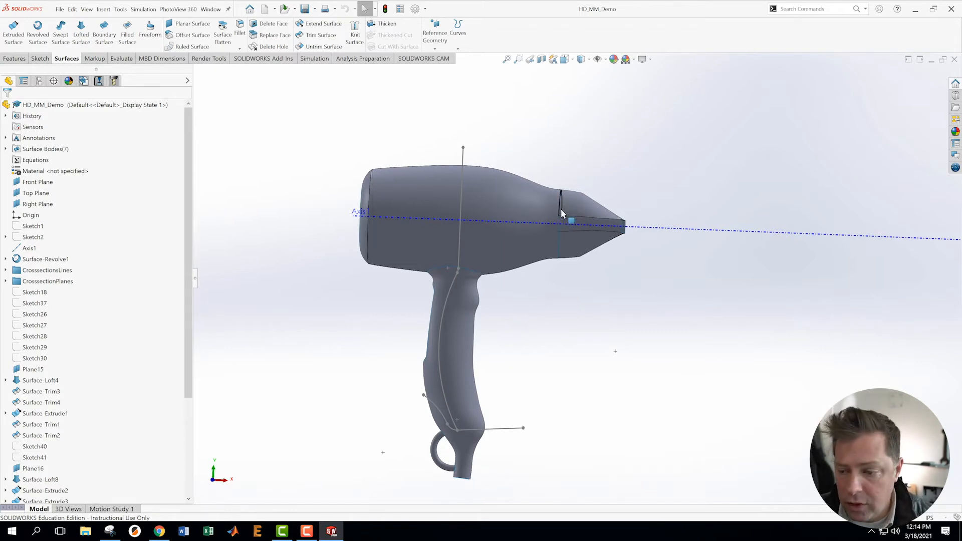
scroll(560, 218, "down", 2)
scroll(558, 246, "down", 2)
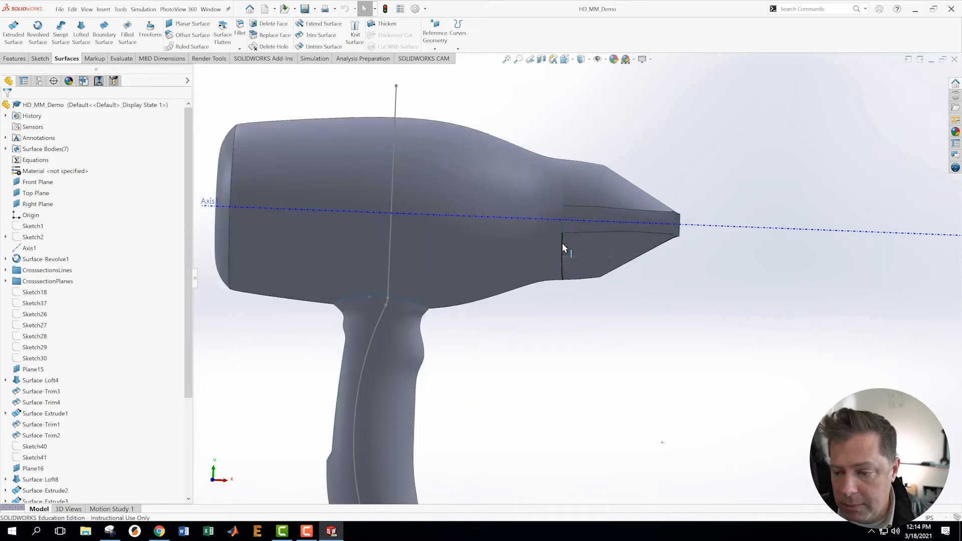
scroll(554, 320, "up", 4)
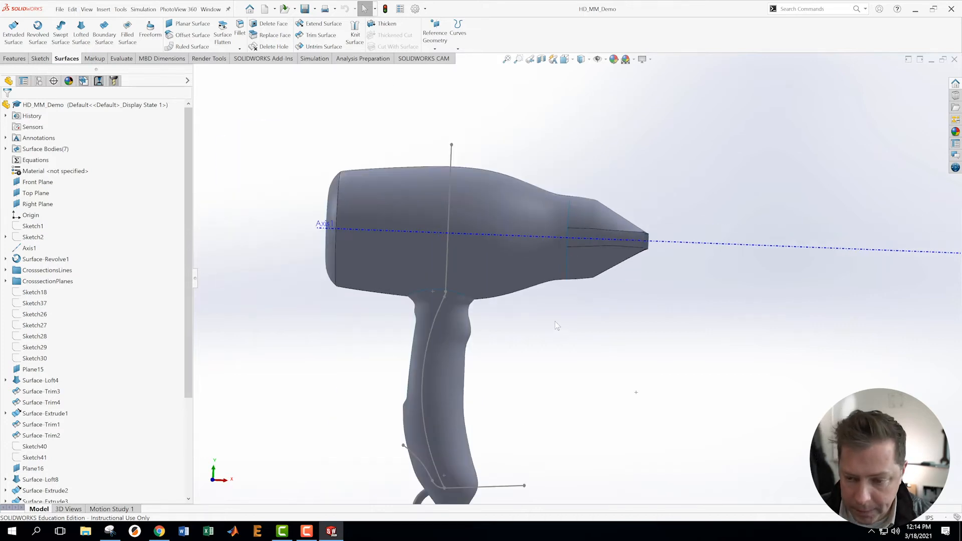
mouse_move(604, 314)
middle_mouse_down()
mouse_move(618, 347)
mouse_move(599, 322)
mouse_move(570, 321)
mouse_move(588, 323)
middle_mouse_up()
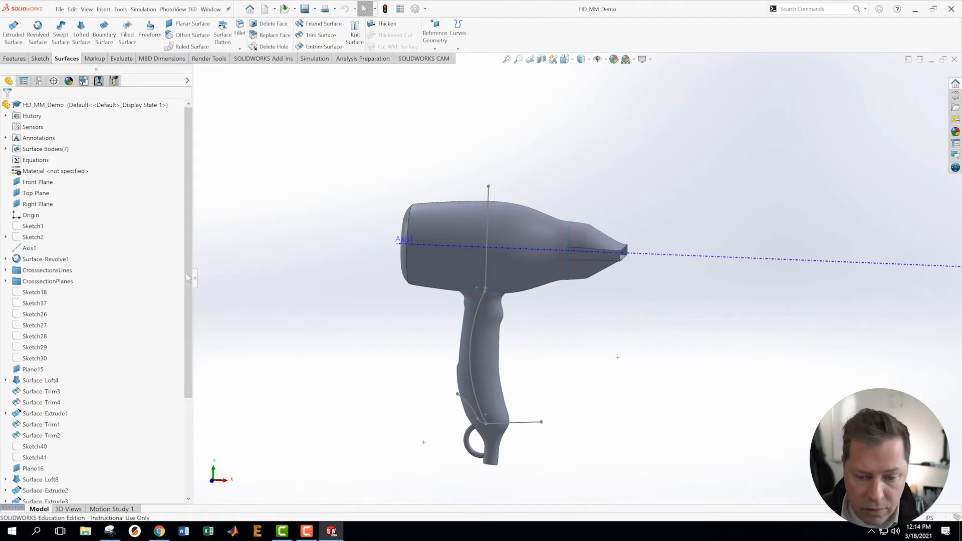
- Show the hidden parting surfaces Surface-Extrude2 and Surface-Extrude3 that cut through the body and handle
scroll(188, 331, "down", 3)
scroll(190, 341, "down", 1)
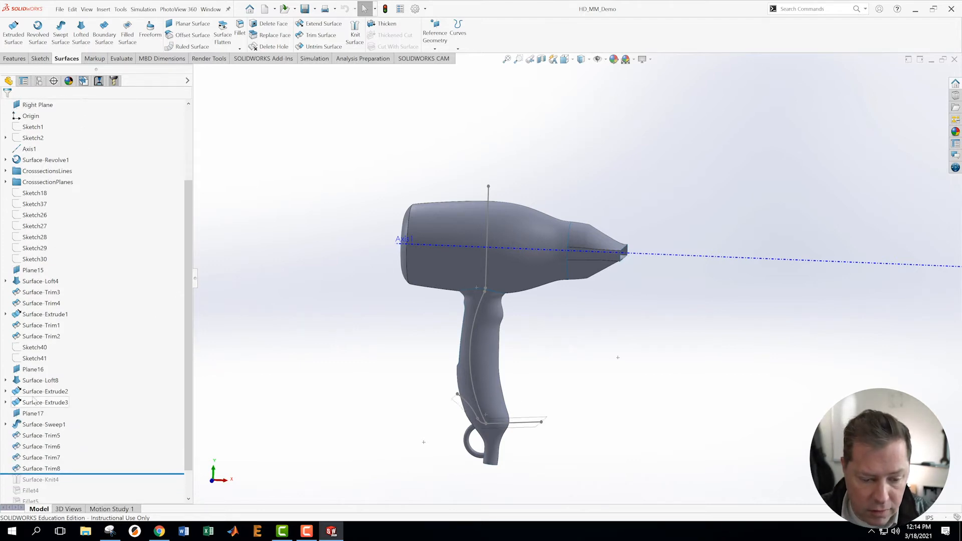
right_click(34, 391)
key("Escape")
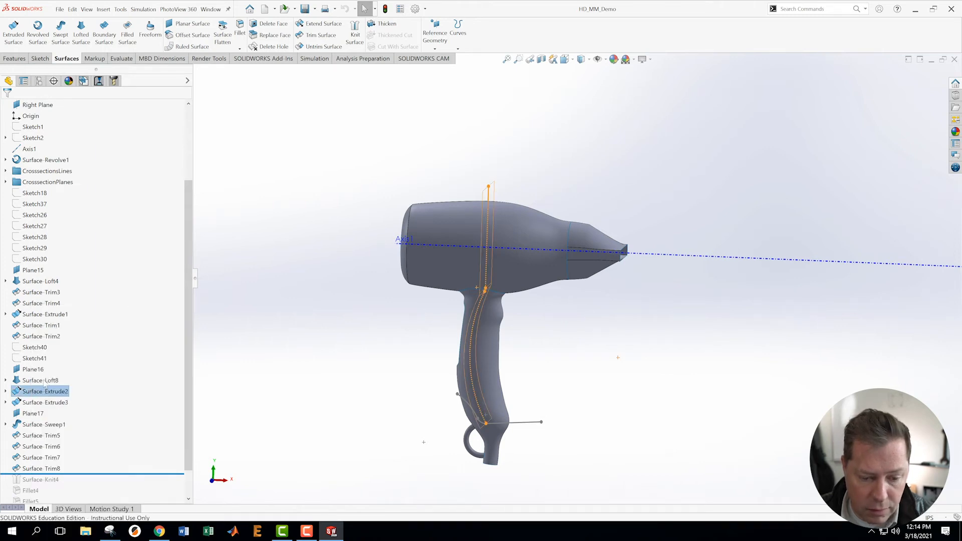
right_click(20, 402)
left_click(48, 320)
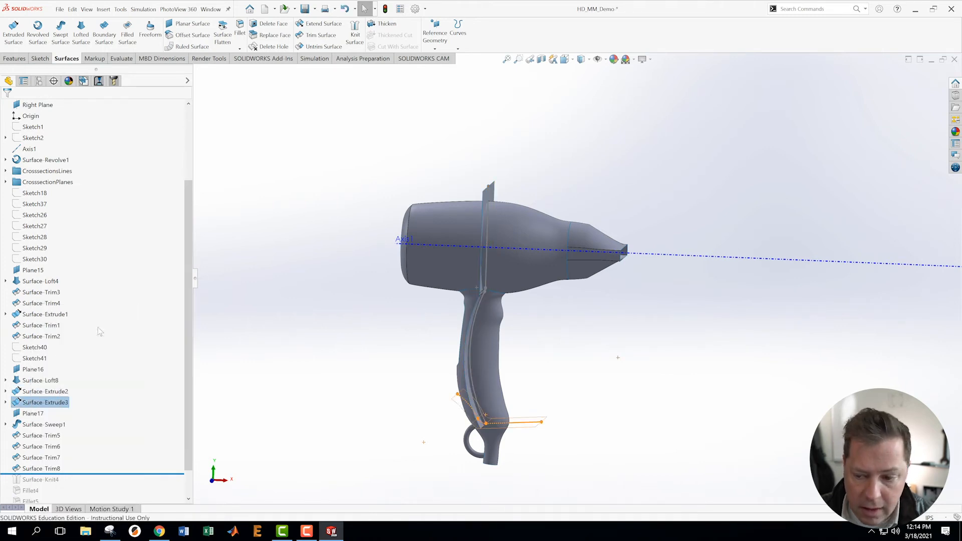
mouse_move(642, 338)
middle_mouse_down()
mouse_move(563, 326)
mouse_move(691, 314)
mouse_move(707, 341)
mouse_move(627, 327)
mouse_move(661, 327)
mouse_move(650, 320)
mouse_move(638, 332)
mouse_move(655, 343)
middle_mouse_up()
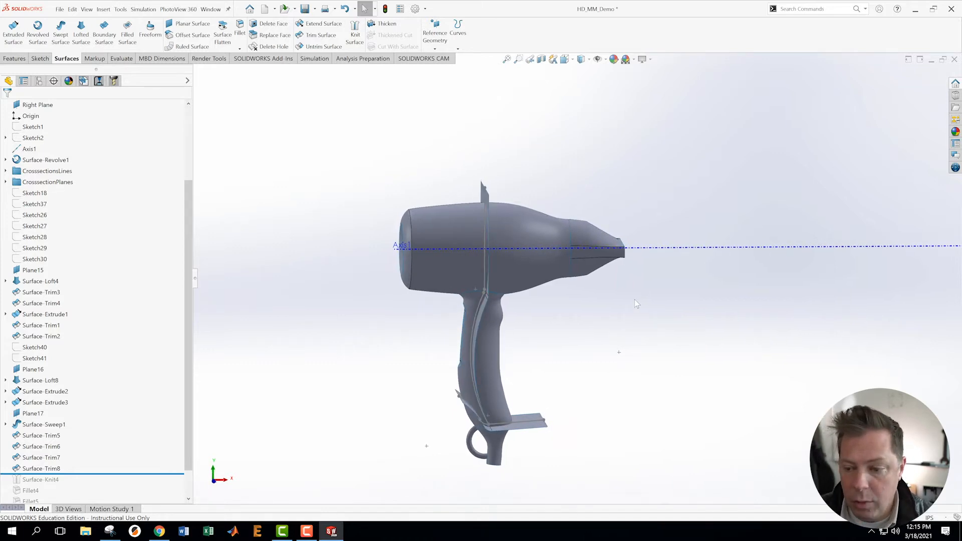
scroll(634, 301, "down", 2)
middle_click_drag(566, 325, 531, 297)
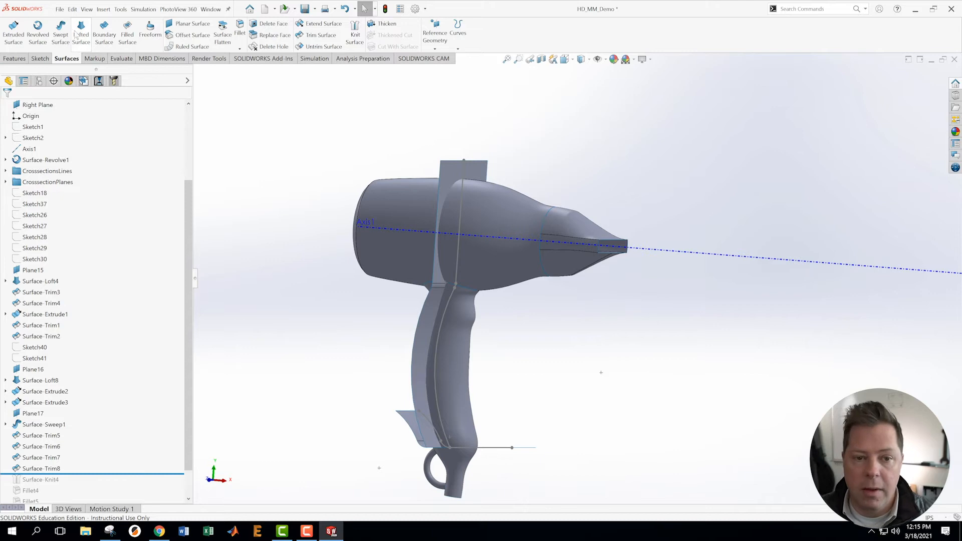
- Save the hair dryer part with its parting surfaces shown
left_click(59, 9)
mouse_move(72, 9)
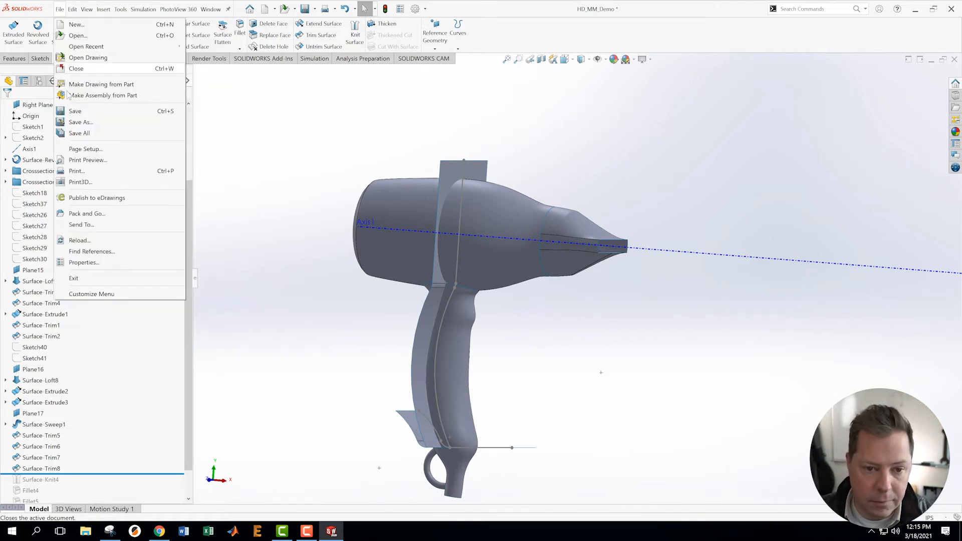
left_click(74, 111)
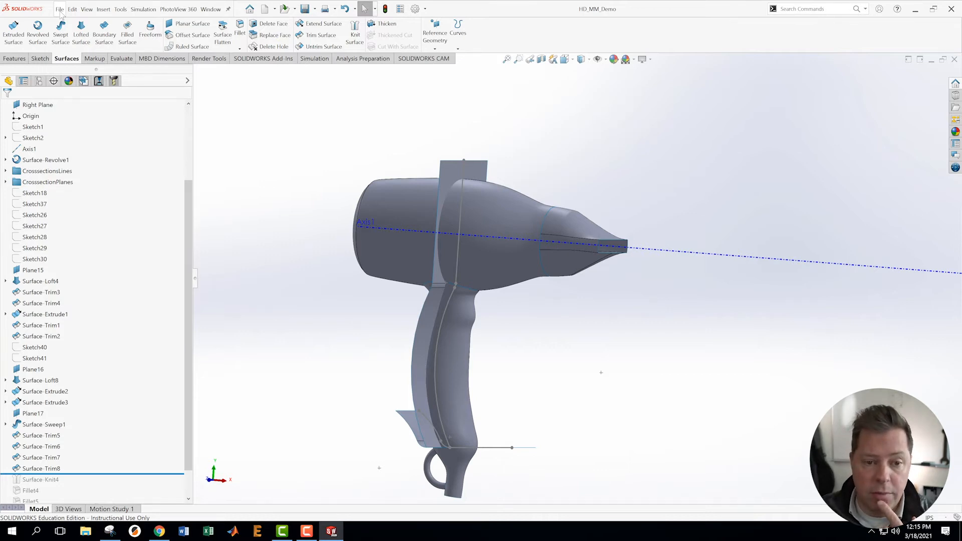
- Make a new assembly from the part, place HD_MM_Demo in it, and set the document units to IPS
left_click(60, 9)
left_click(81, 96)
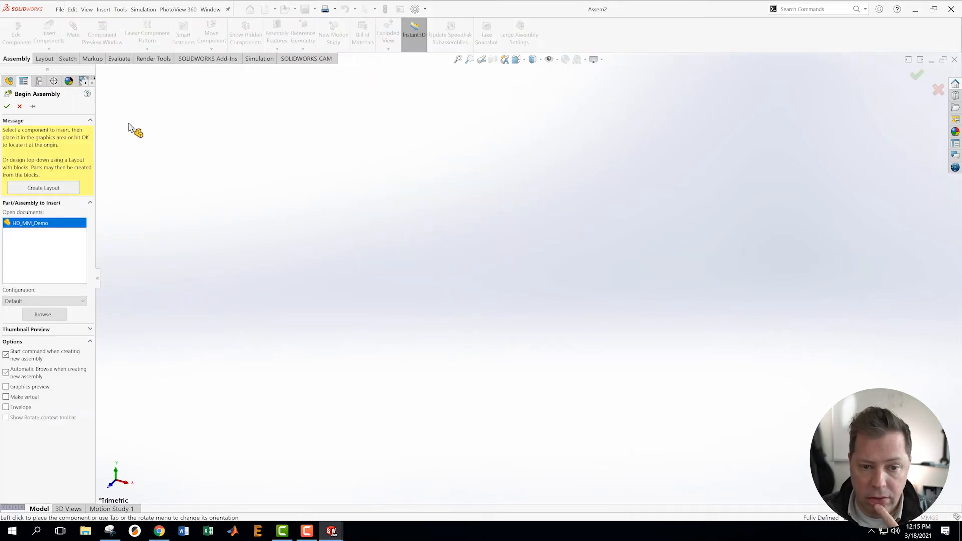
left_click(446, 239)
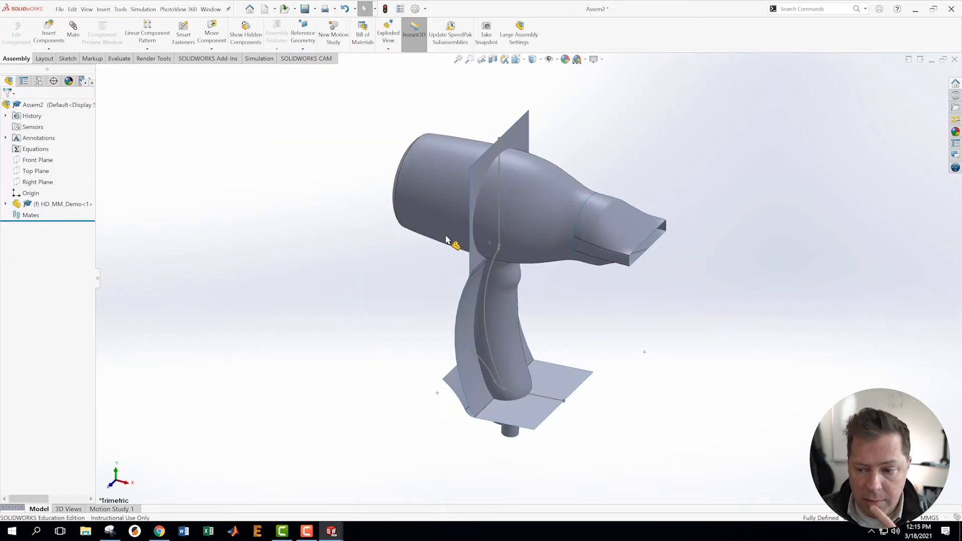
middle_click_drag(656, 288, 683, 239)
scroll(725, 272, "up", 2)
scroll(725, 272, "down", 2)
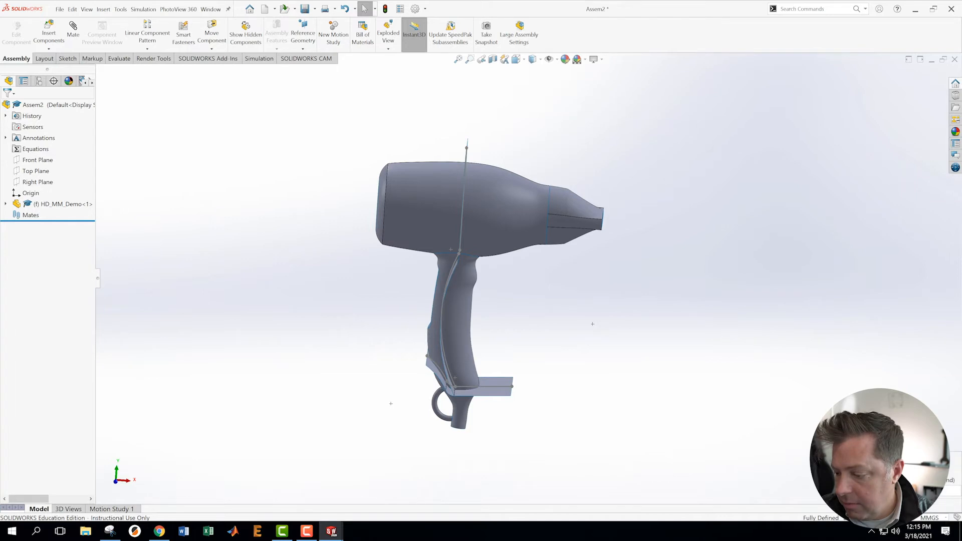
left_click(919, 490)
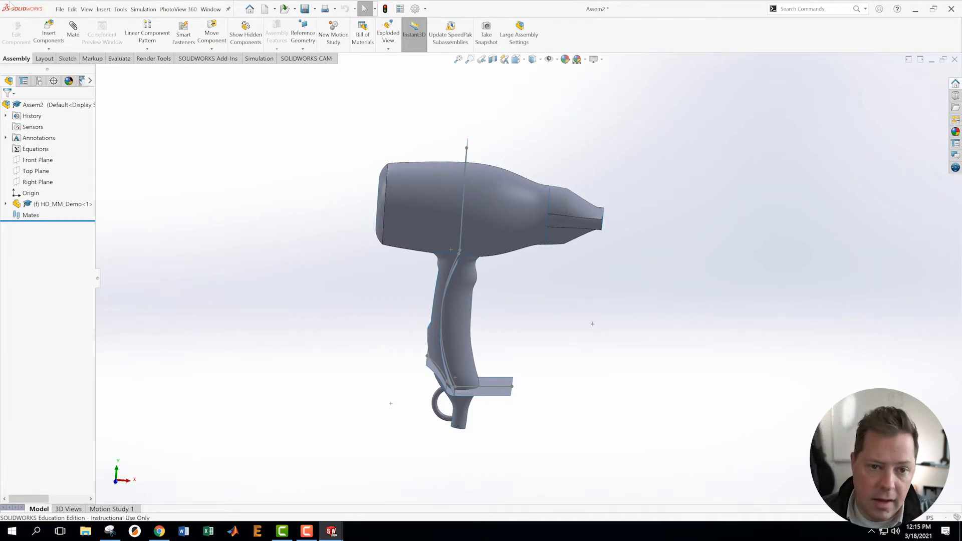
- Save the new assembly as MMDemoassembly in the HD_MM_Demo folder
left_click(59, 10)
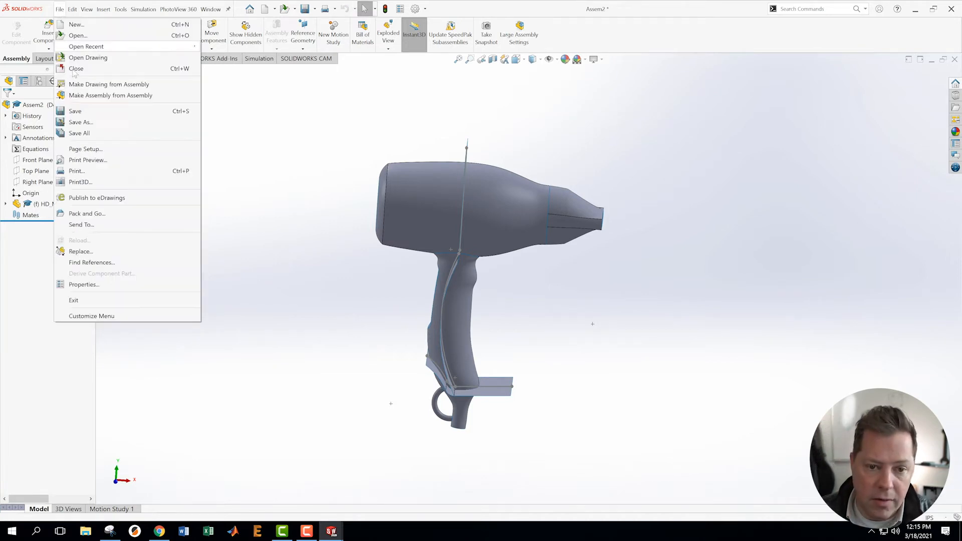
left_click(78, 127)
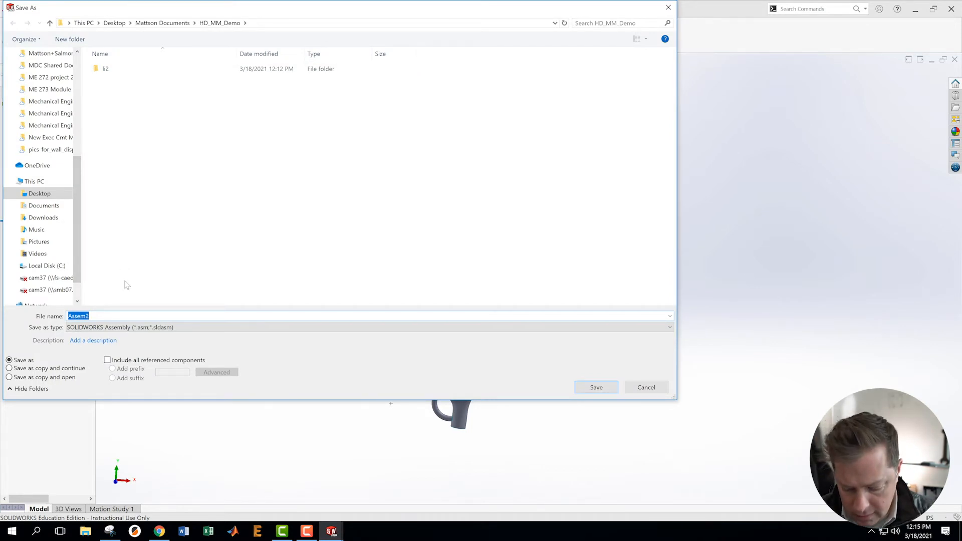
type("MMD")
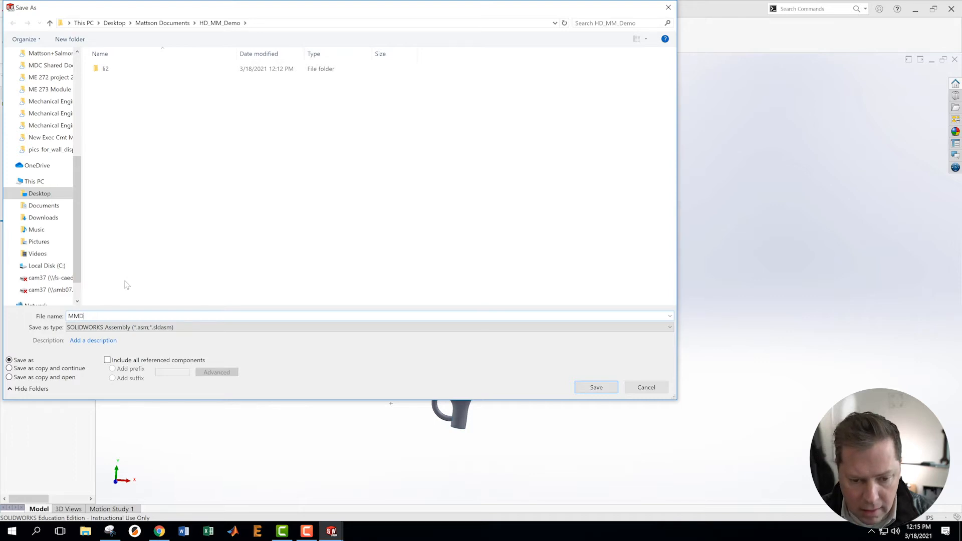
type("emoassembly")
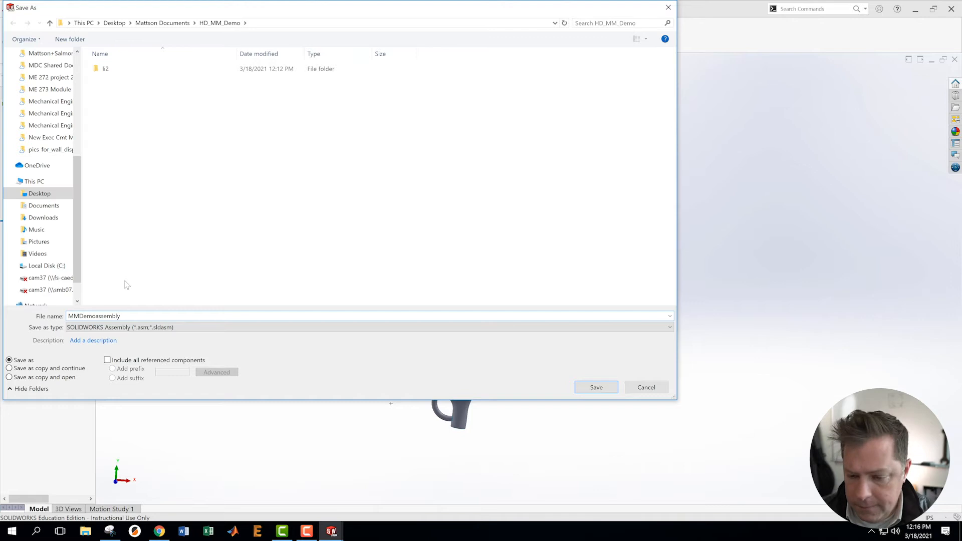
left_click(594, 389)
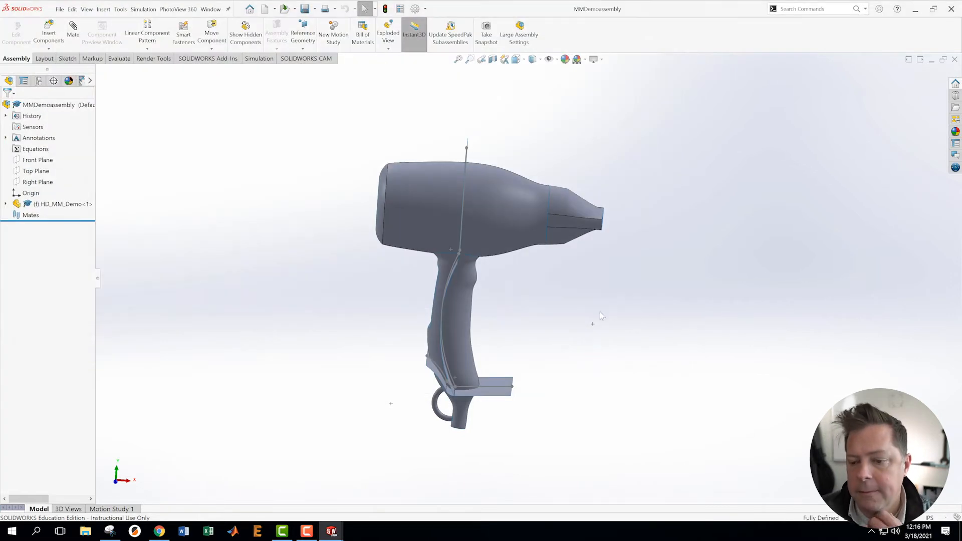
- Insert a new part into the assembly from the front view and save it as HD_MM_demo_leftside in the HD_MM_Demo folder
middle_click_drag(648, 313, 603, 296)
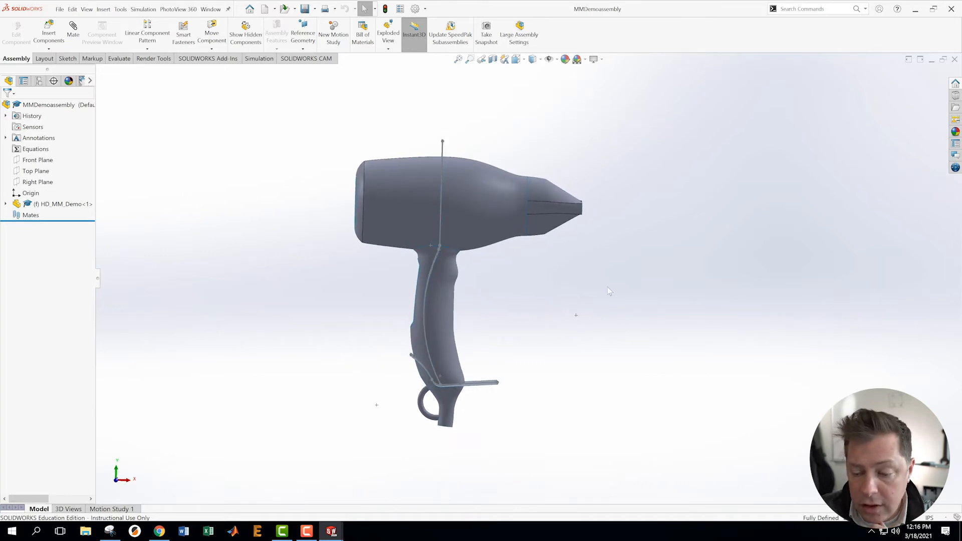
scroll(604, 293, "down", 2)
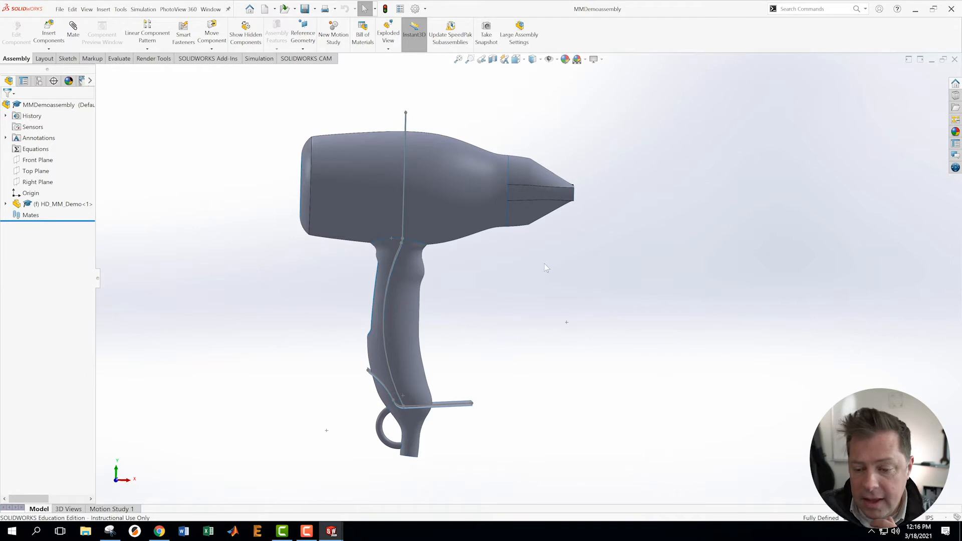
left_click(517, 59)
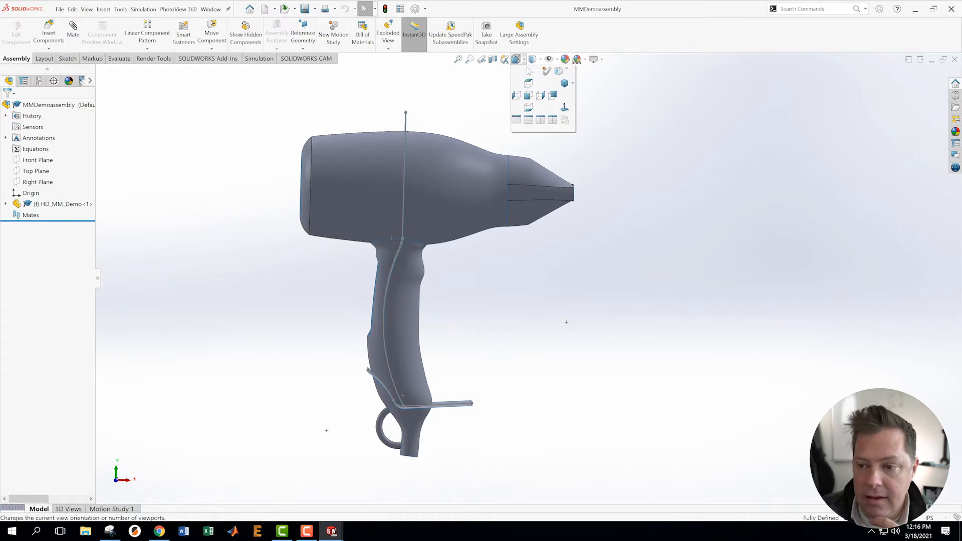
left_click(528, 80)
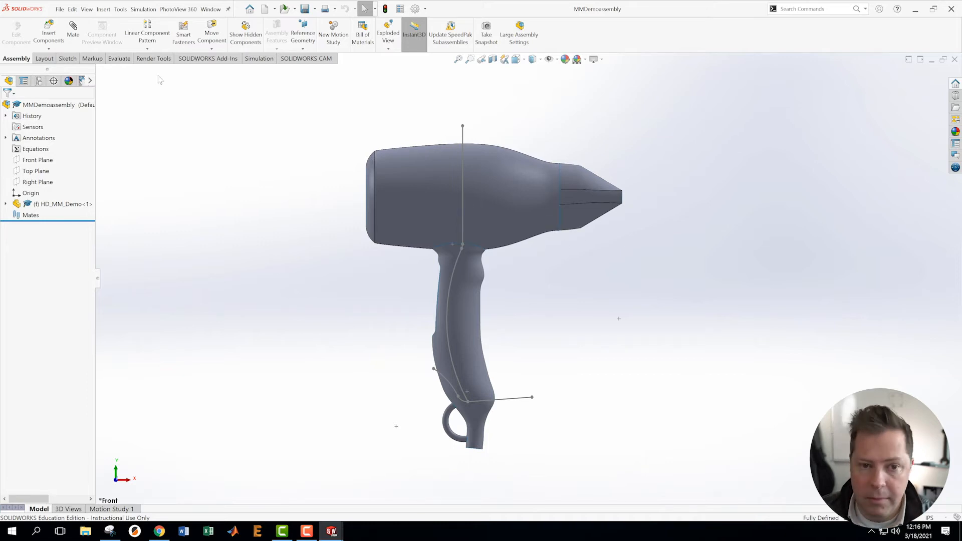
left_click(57, 49)
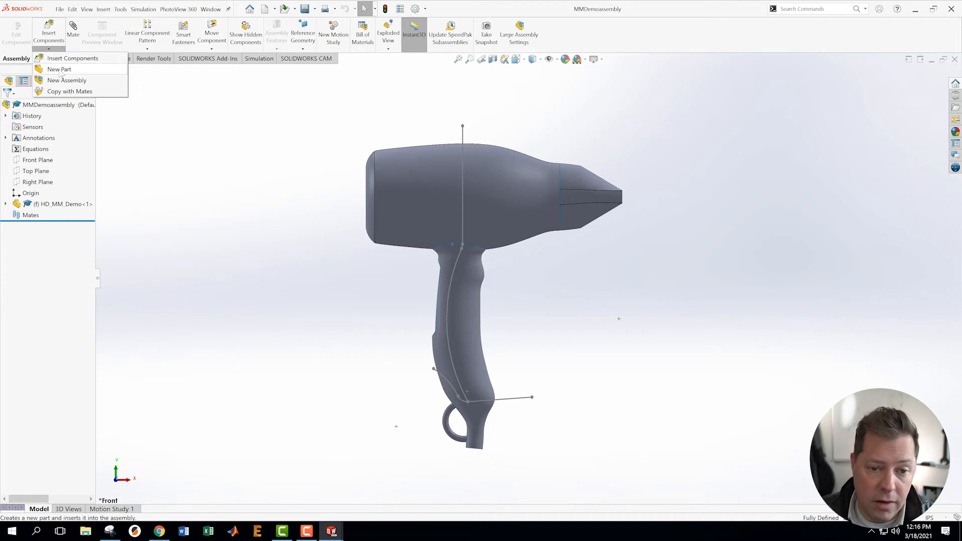
left_click(60, 70)
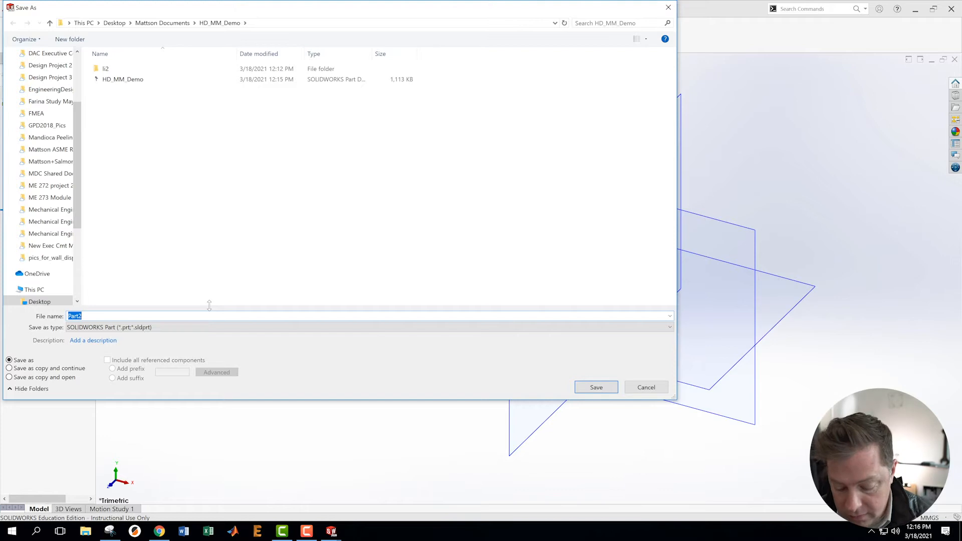
type("HD")
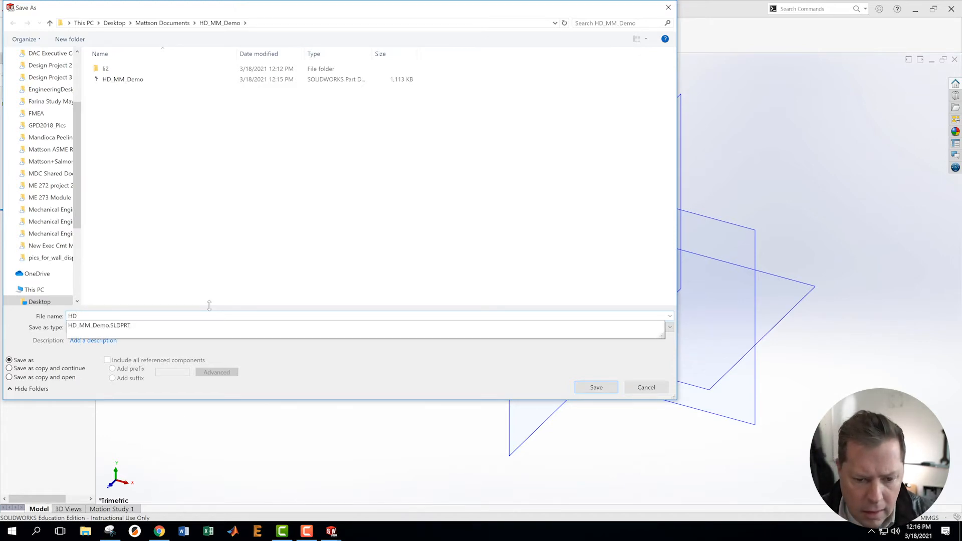
type("_MM")
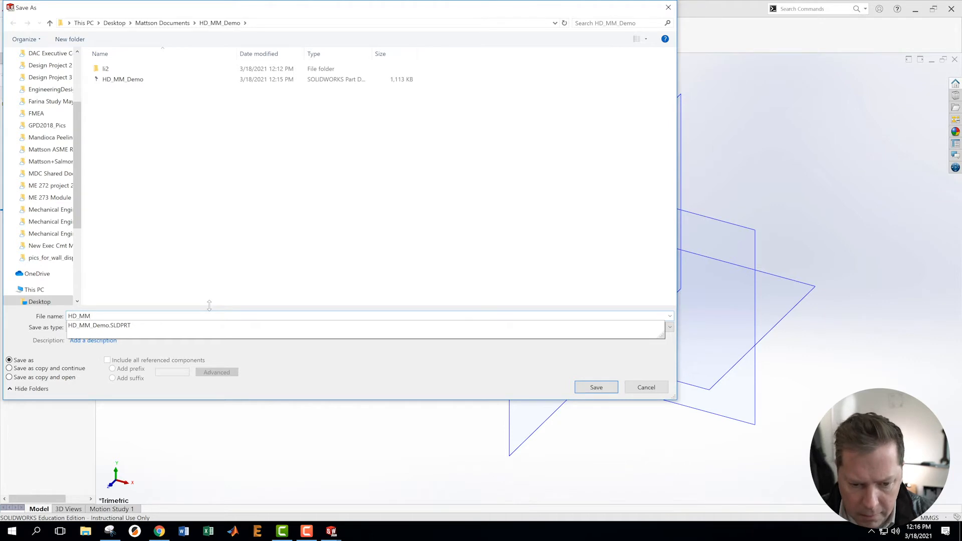
type("_demo")
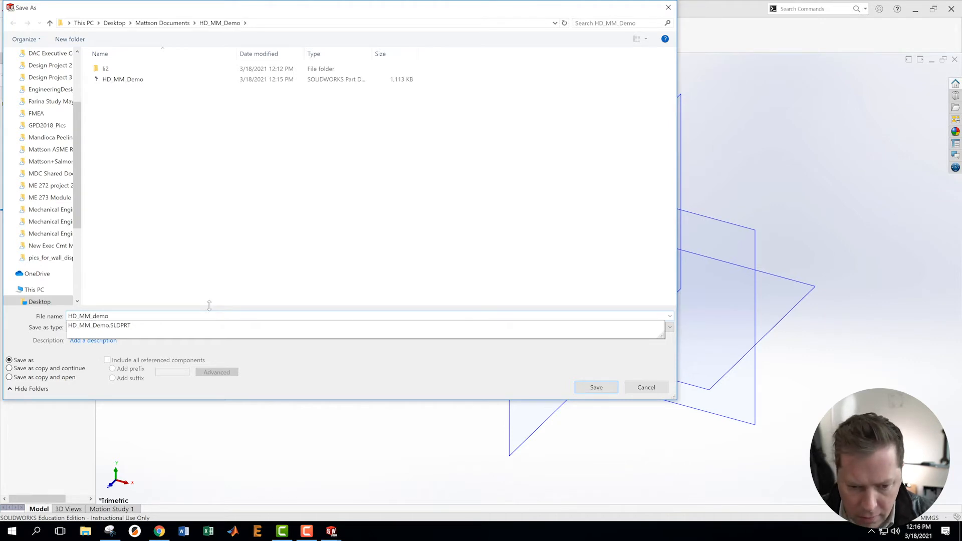
type("_leftside")
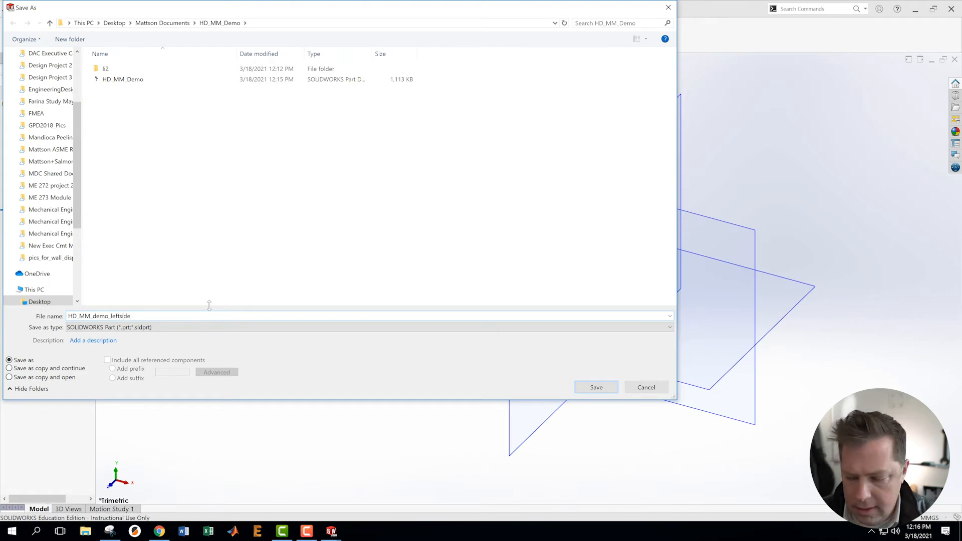
left_click(596, 387)
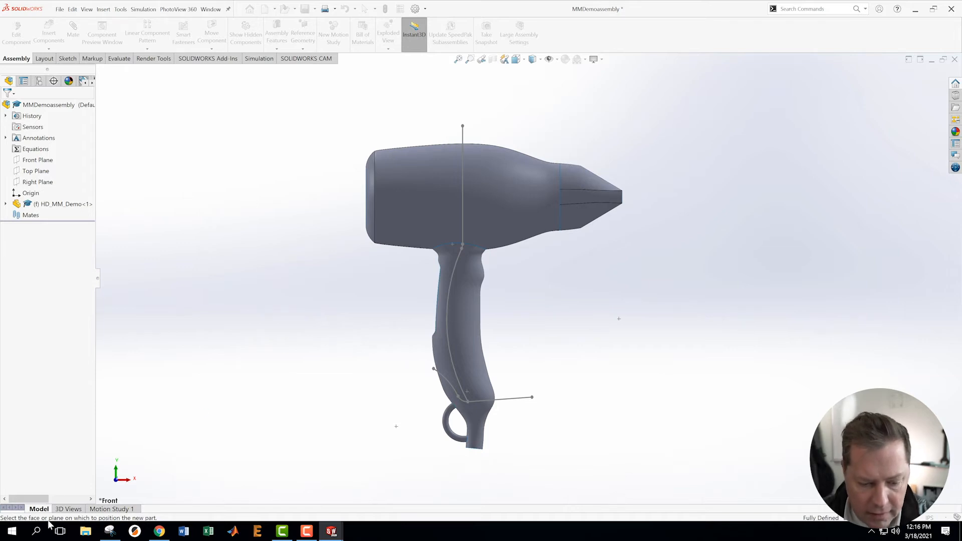
- Show the planes, position the new part on the assembly's Front Plane, and close the sketch that opens in it
scroll(364, 289, "up", 1)
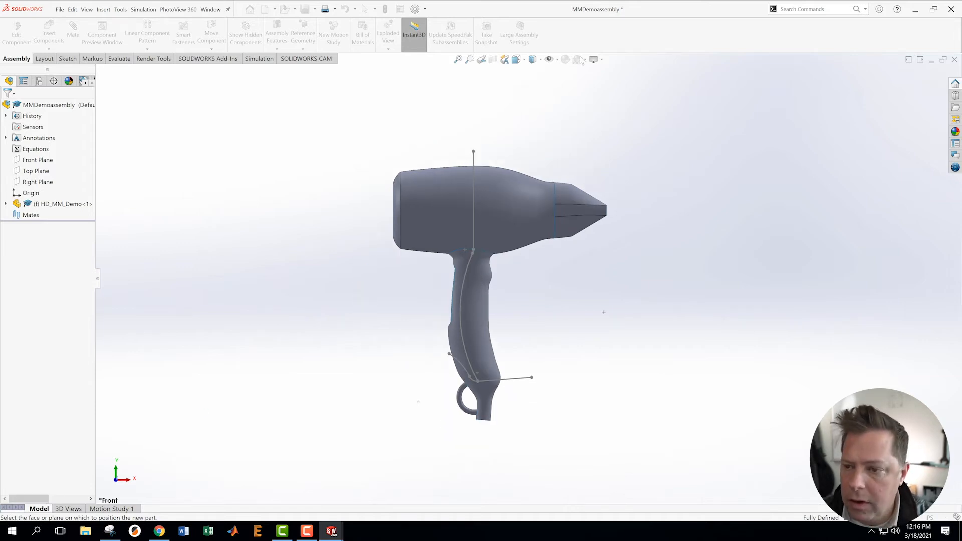
left_click(556, 59)
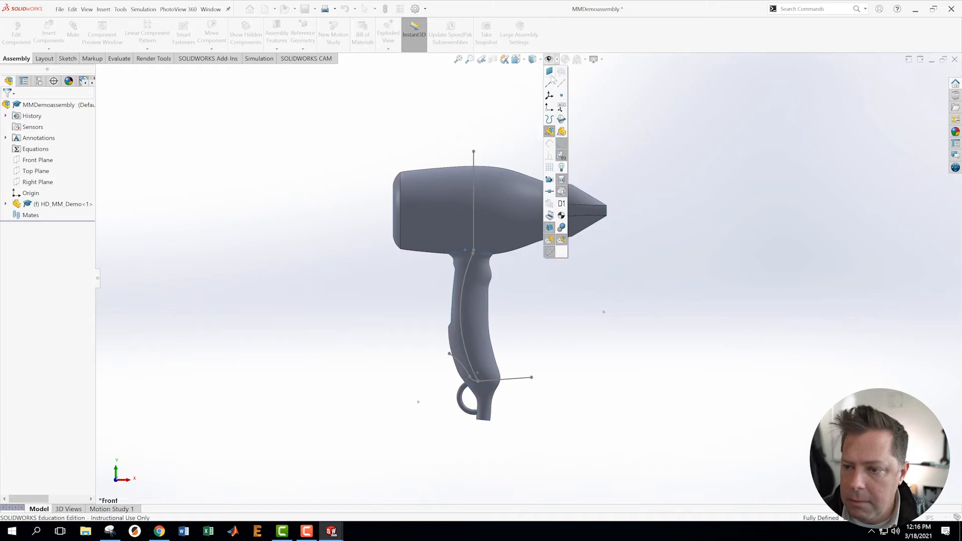
middle_click_drag(768, 169, 608, 197)
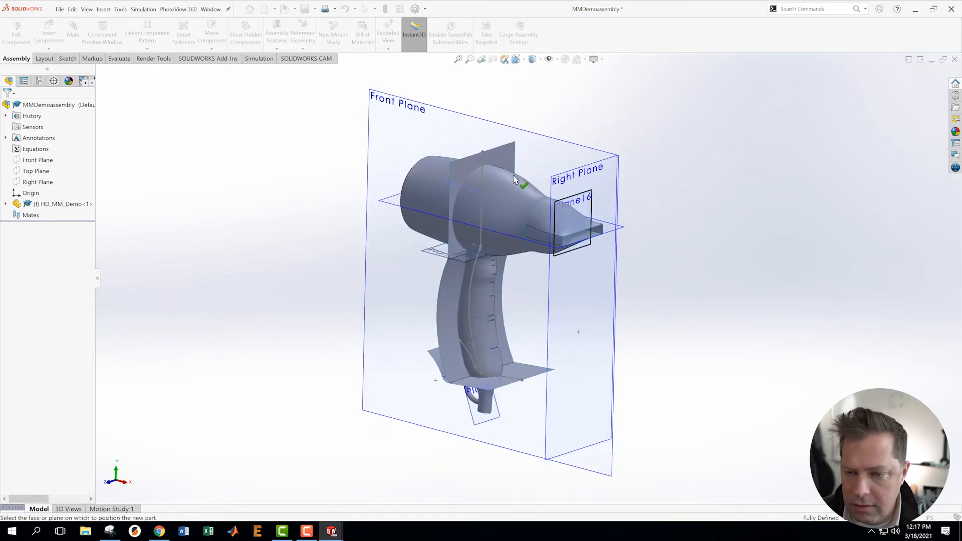
left_click(415, 105)
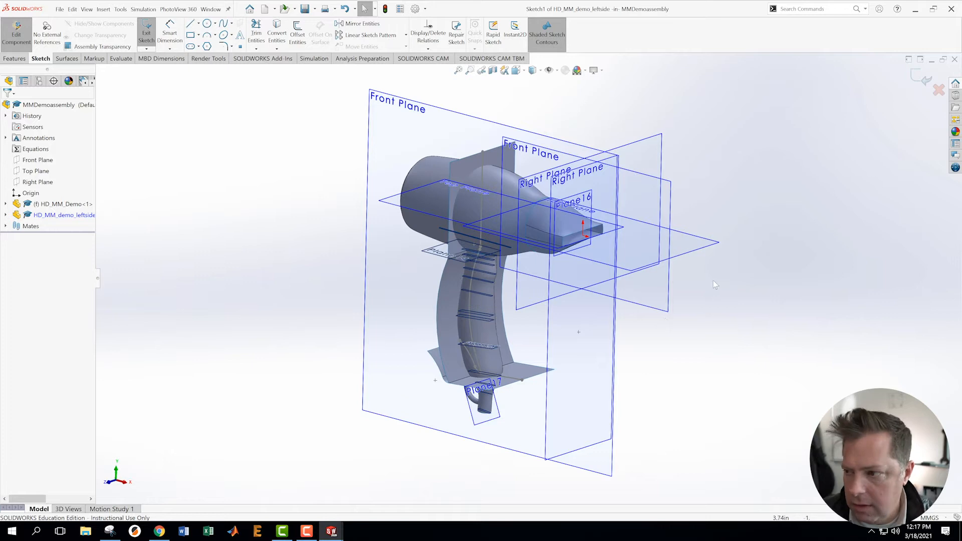
left_click(924, 80)
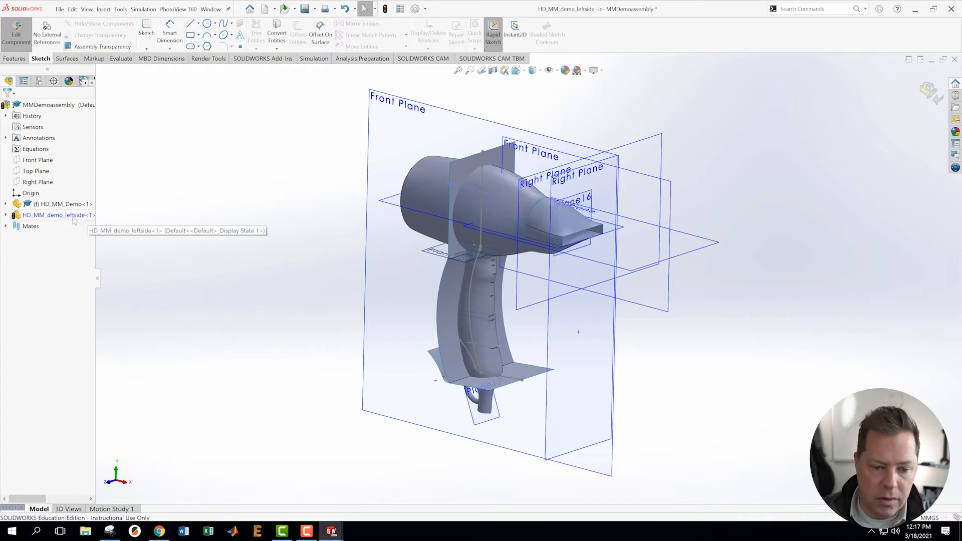
left_click_drag(49, 219, 44, 226)
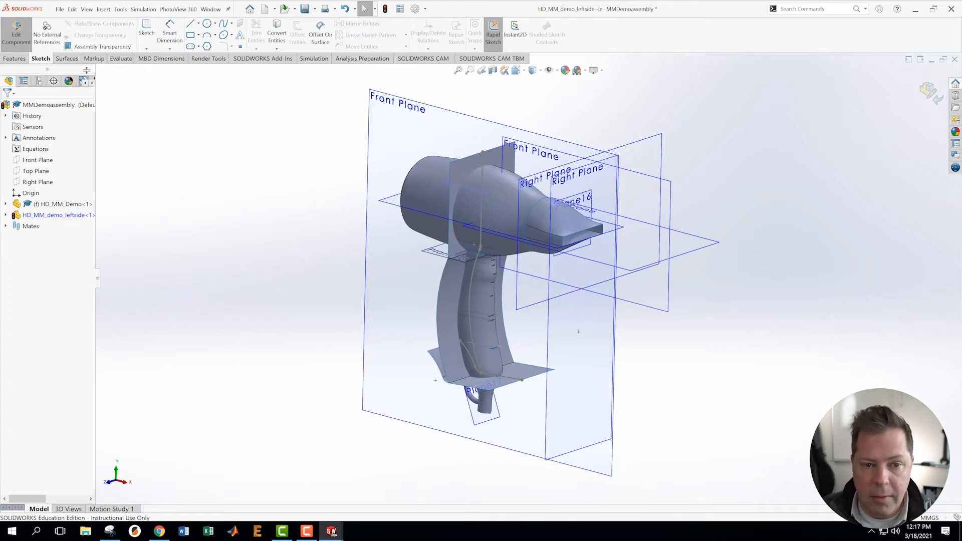
- Start an Offset Surface in the left-side part with a 0 mm distance, picking the hair dryer's rear rim and main barrel faces
left_click(67, 59)
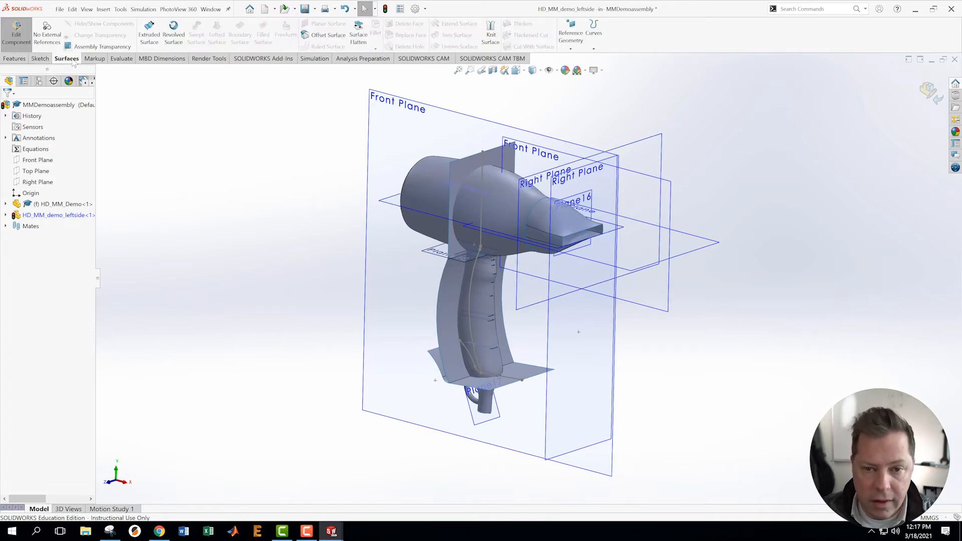
left_click(321, 36)
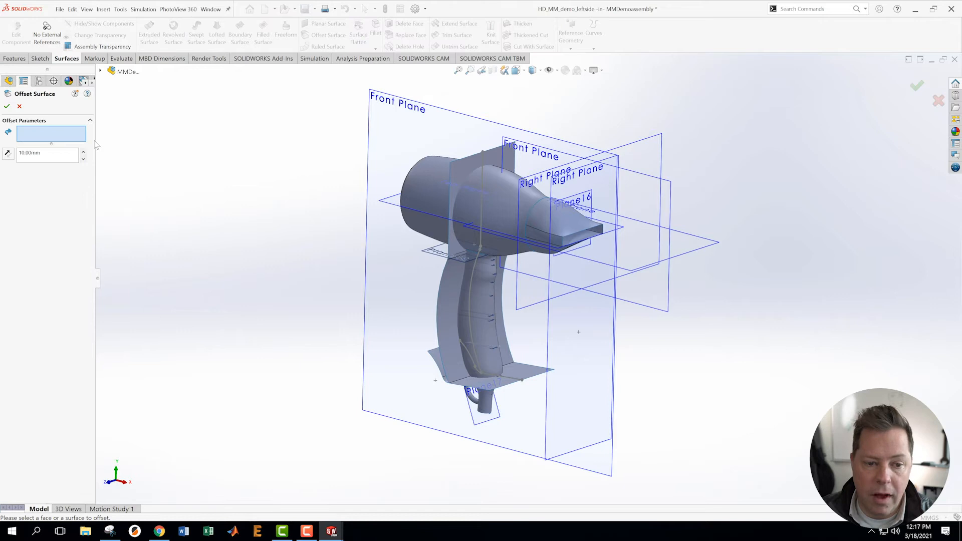
double_click(53, 156)
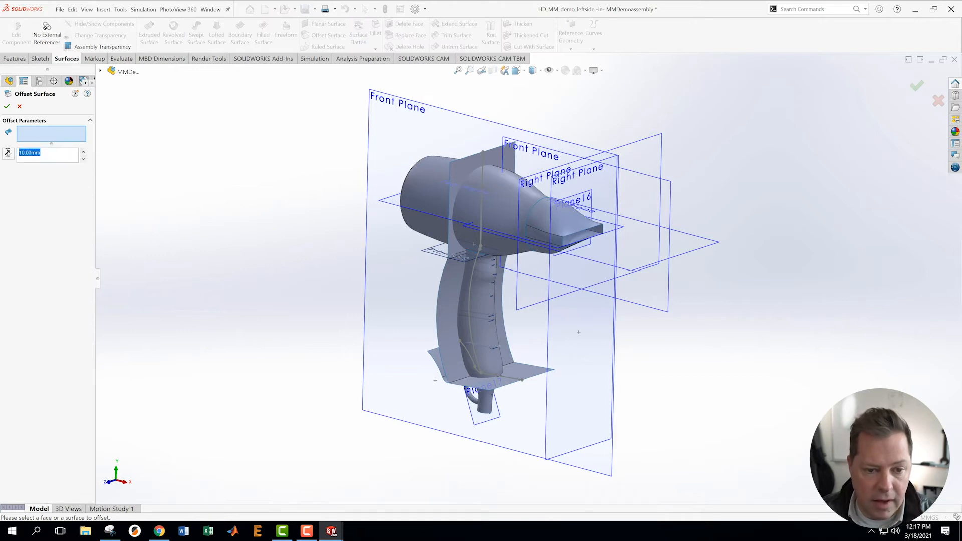
type("0")
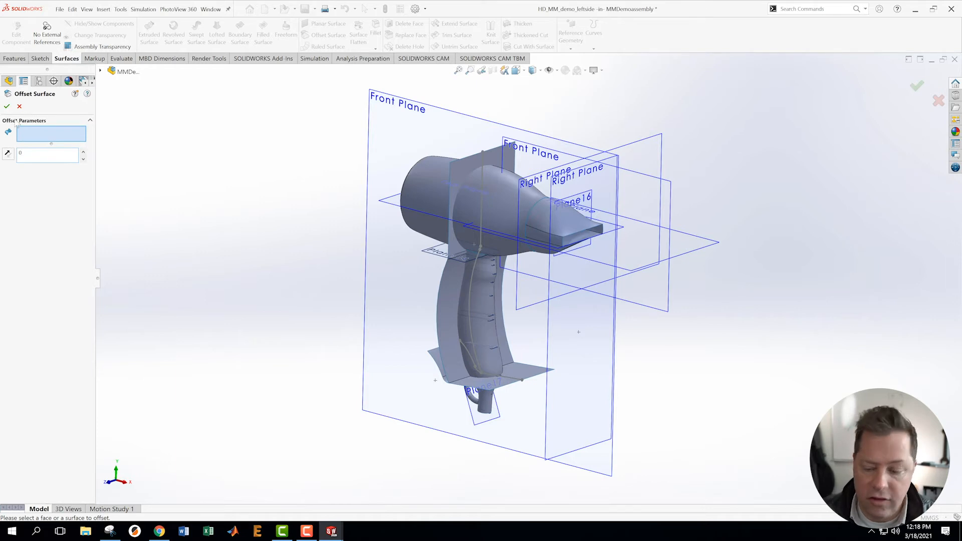
key("Return")
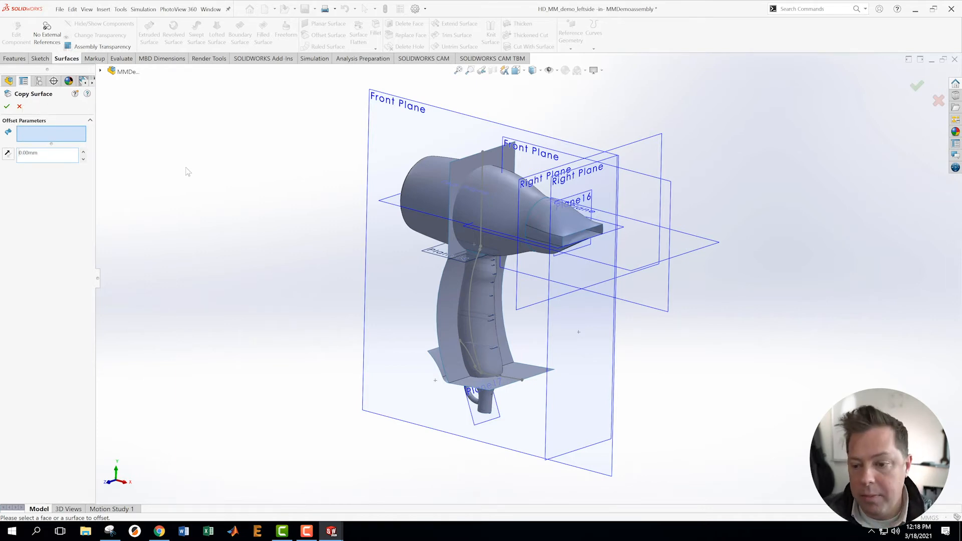
middle_click_drag(323, 257, 388, 224)
scroll(588, 221, "up", 2)
scroll(550, 226, "down", 4)
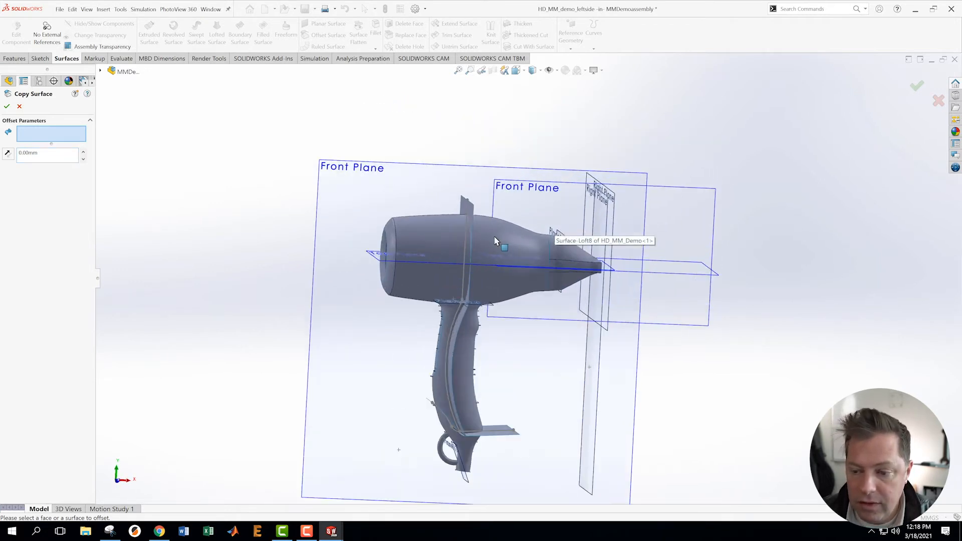
left_click(347, 238)
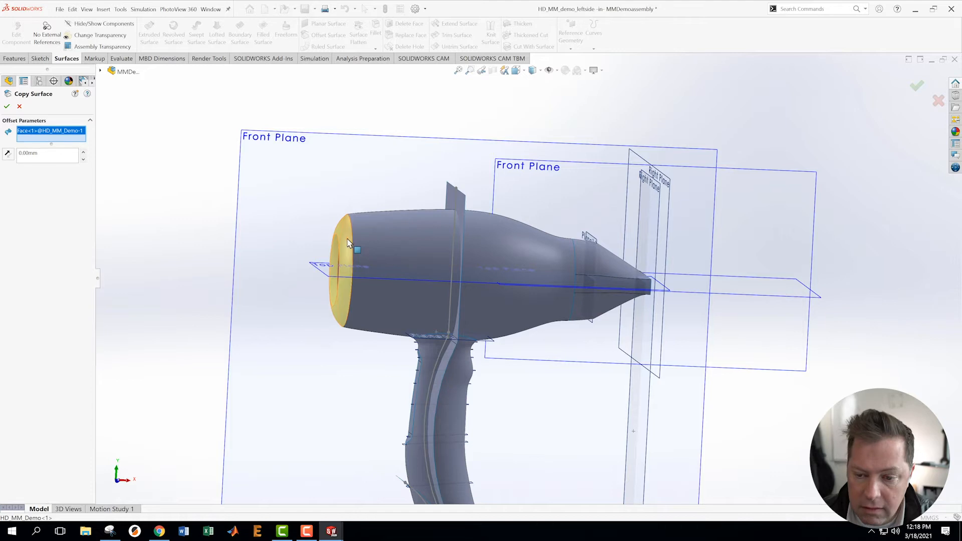
left_click(382, 244)
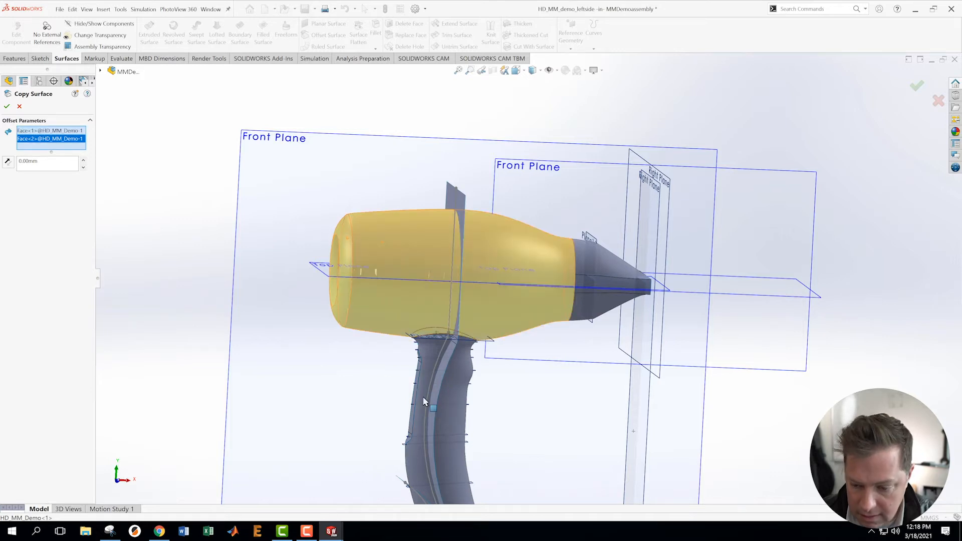
- Add the handle faces, including the switch recess faces on its rear, to the copied surfaces
middle_click_drag(450, 414, 470, 408)
scroll(470, 408, "down", 2)
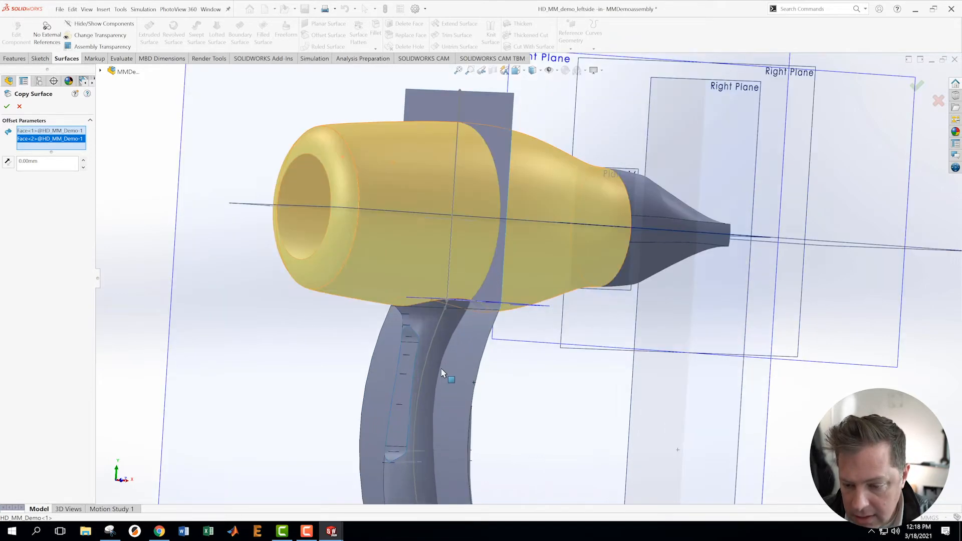
left_click(444, 334)
left_click(415, 345)
left_click(419, 375)
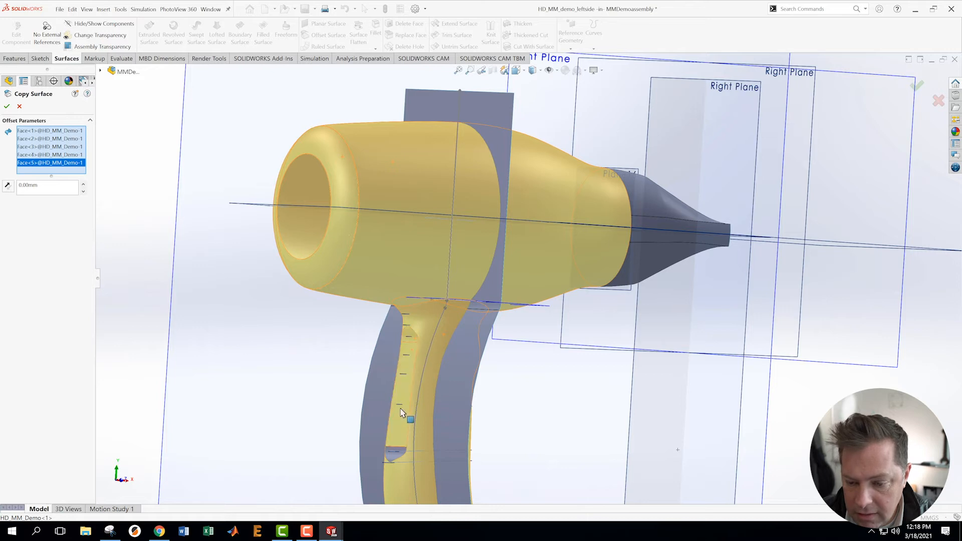
left_click(393, 458)
- Add the faces of the parting surface running vertically through the barrel and down the handle to the copied surfaces
scroll(393, 459, "up", 5)
scroll(540, 296, "down", 3)
middle_click_drag(557, 246, 496, 274)
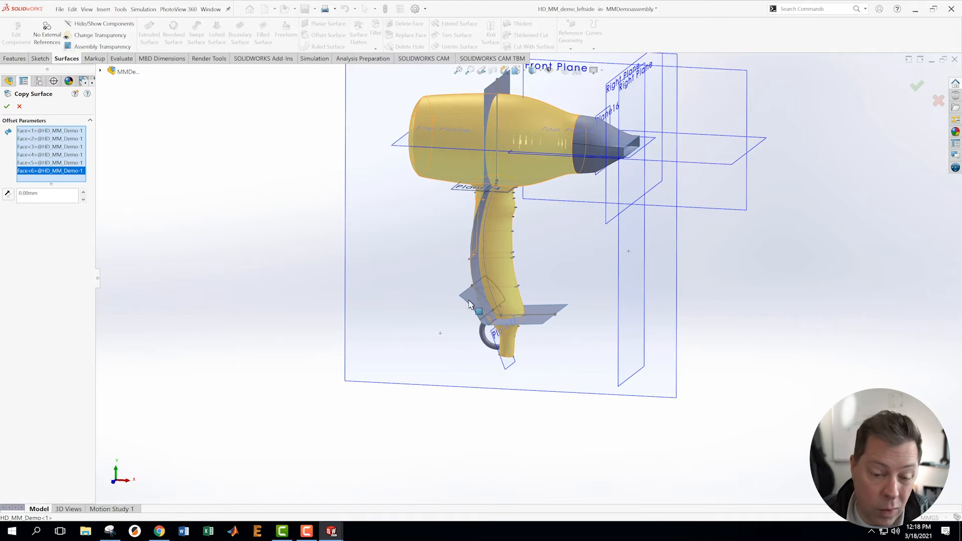
scroll(549, 154, "down", 5)
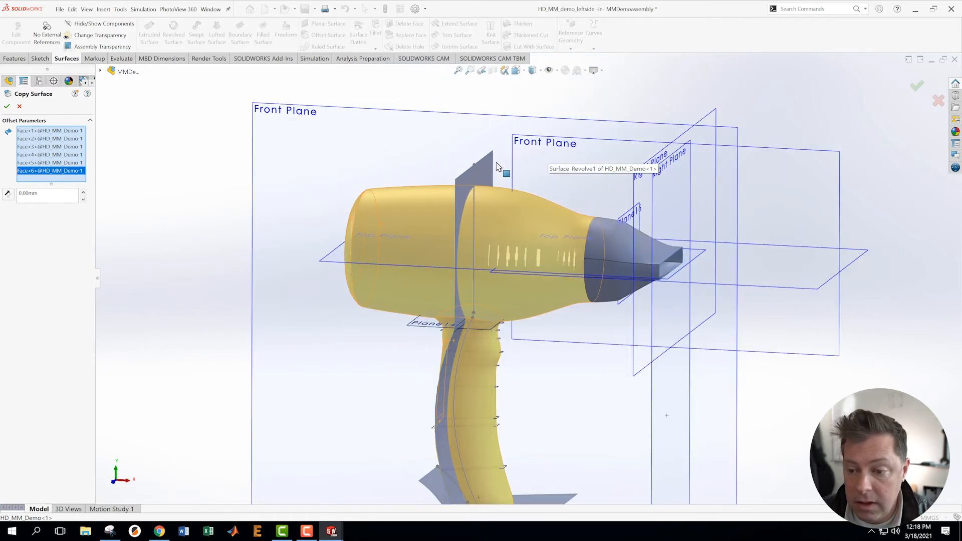
left_click(490, 234)
middle_click_drag(490, 234, 451, 313)
scroll(451, 315, "down", 2)
left_click(452, 321)
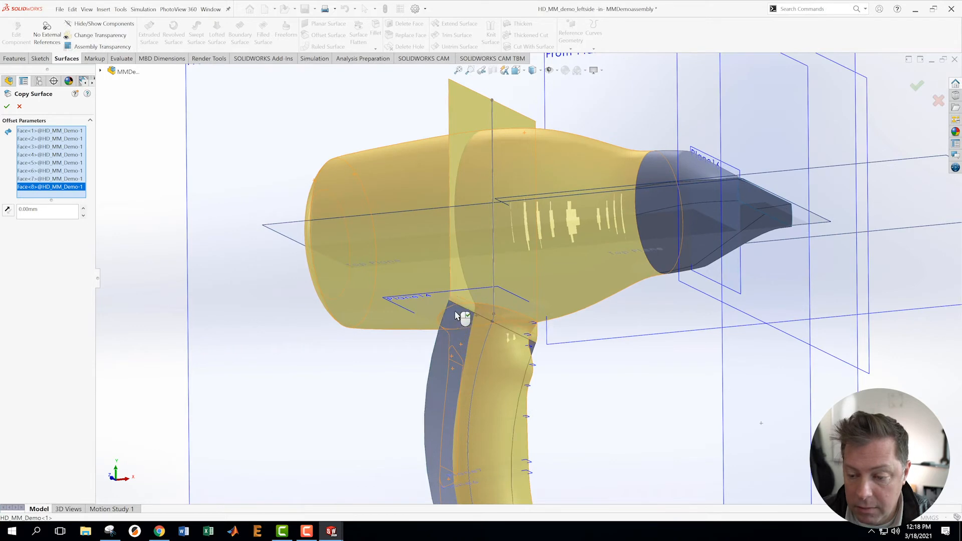
left_click(455, 316)
- Add the parting surface faces at the base of the handle and complete the zero-offset surface copy
scroll(474, 430, "up", 5)
scroll(528, 385, "down", 3)
middle_click_drag(621, 287, 593, 364)
left_click(463, 350)
left_click(506, 393)
left_click(574, 390)
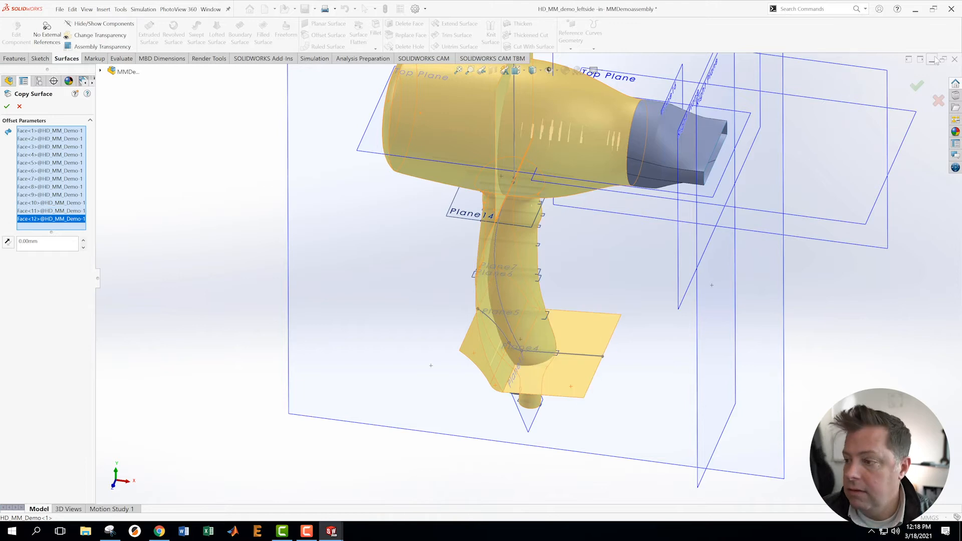
left_click(918, 87)
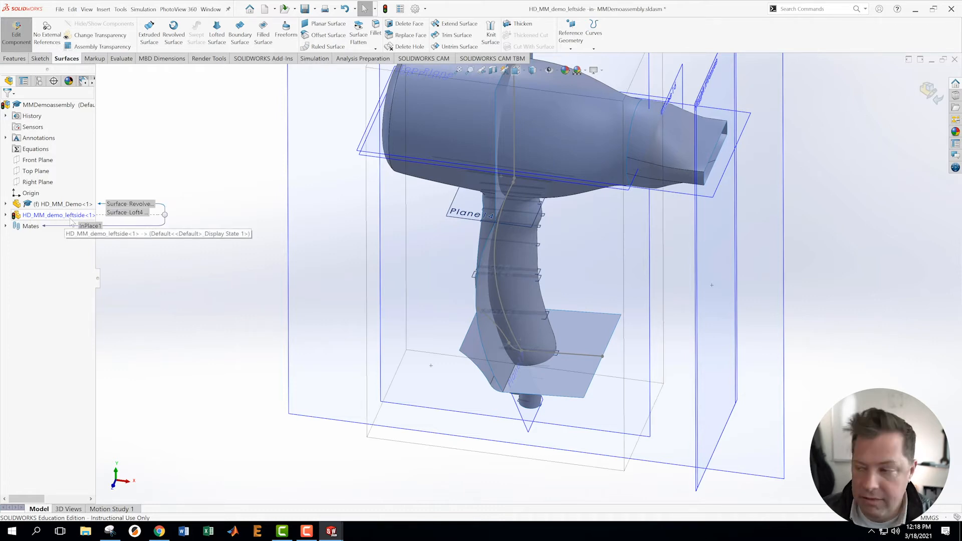
- Finish editing the left-side part in context and save the assembly together with its modified part
left_click(932, 95)
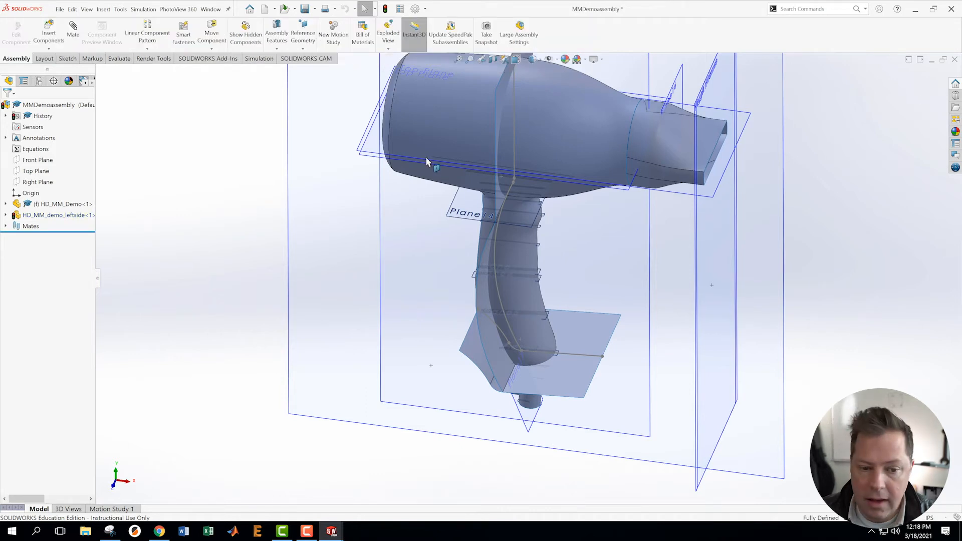
left_click(59, 9)
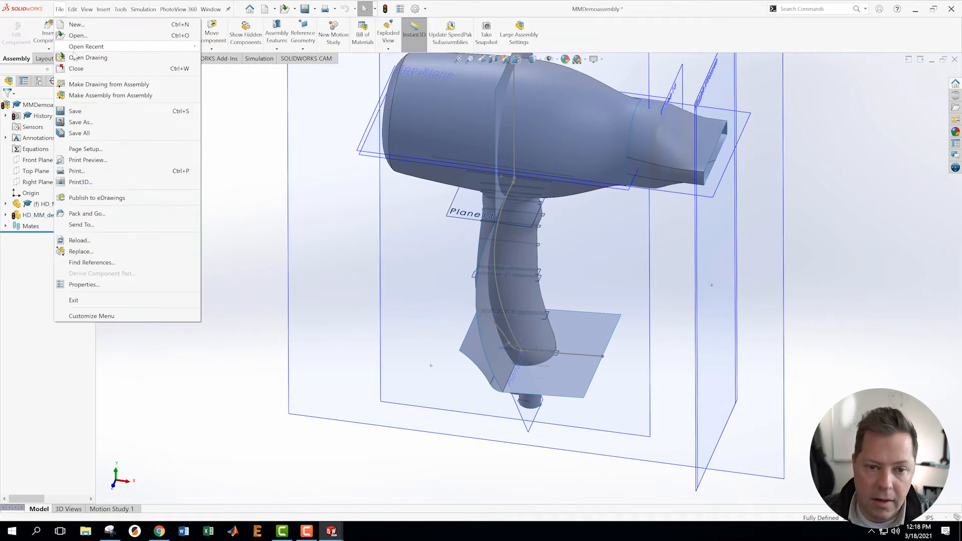
left_click(78, 117)
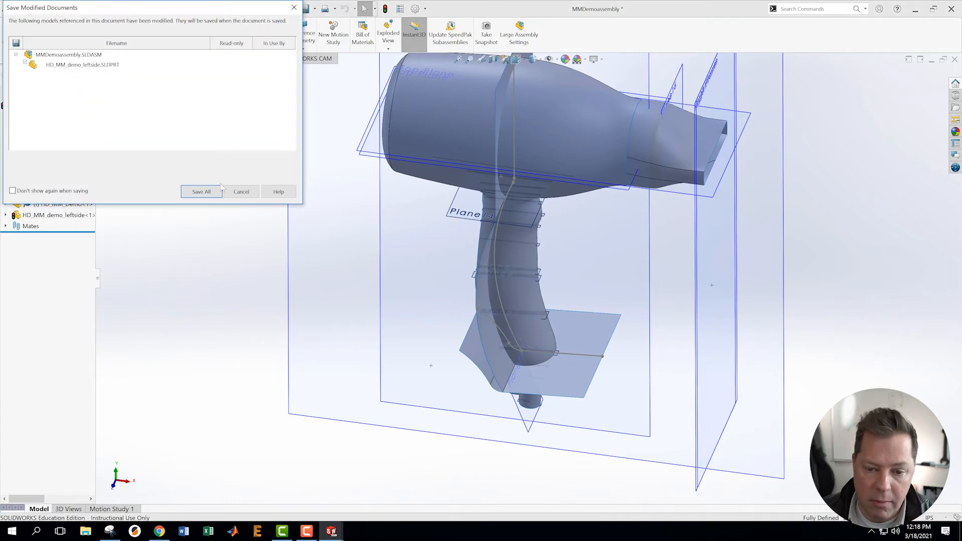
left_click(204, 192)
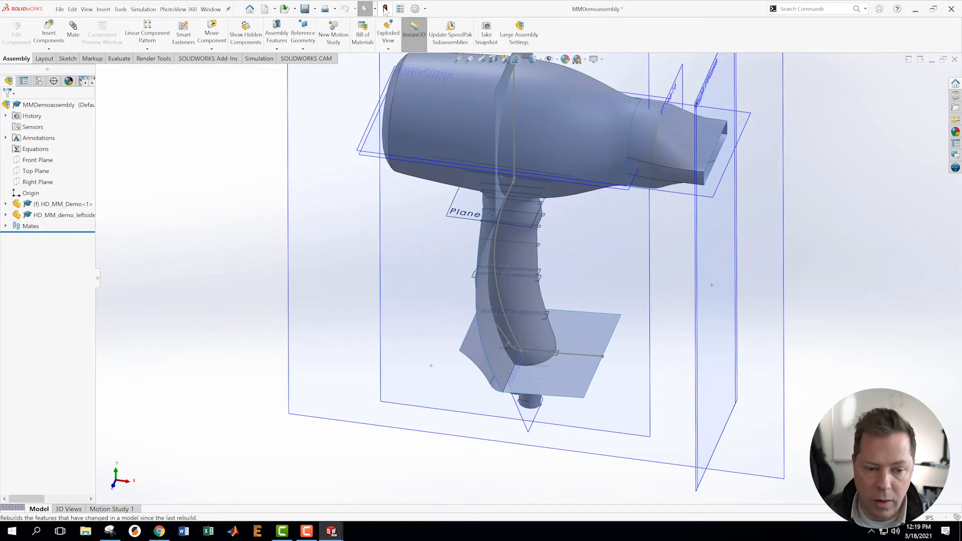
left_click(60, 9)
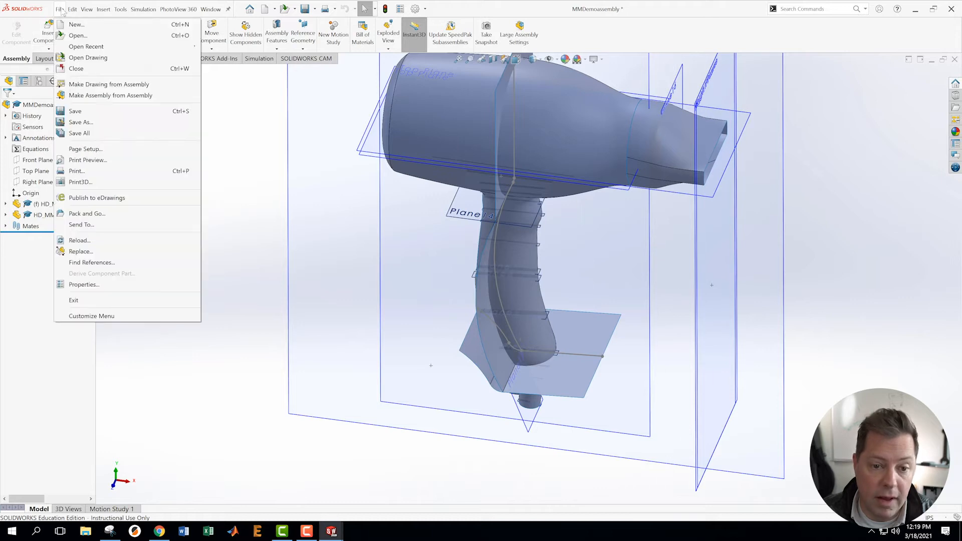
left_click(76, 111)
- Hide the HD_MM_Demo master component to inspect the surfaces copied into the left-side part, and show the master again
scroll(636, 198, "up", 2)
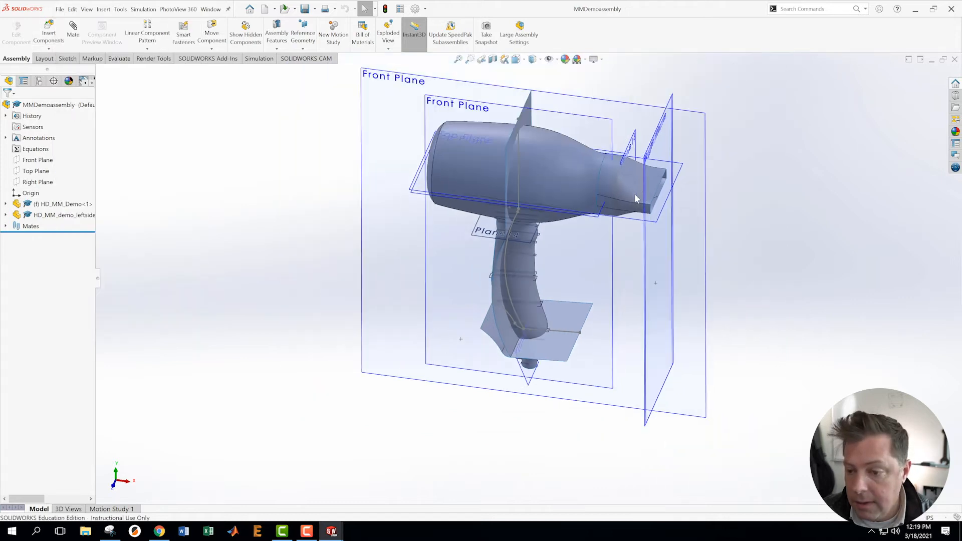
scroll(636, 196, "down", 1)
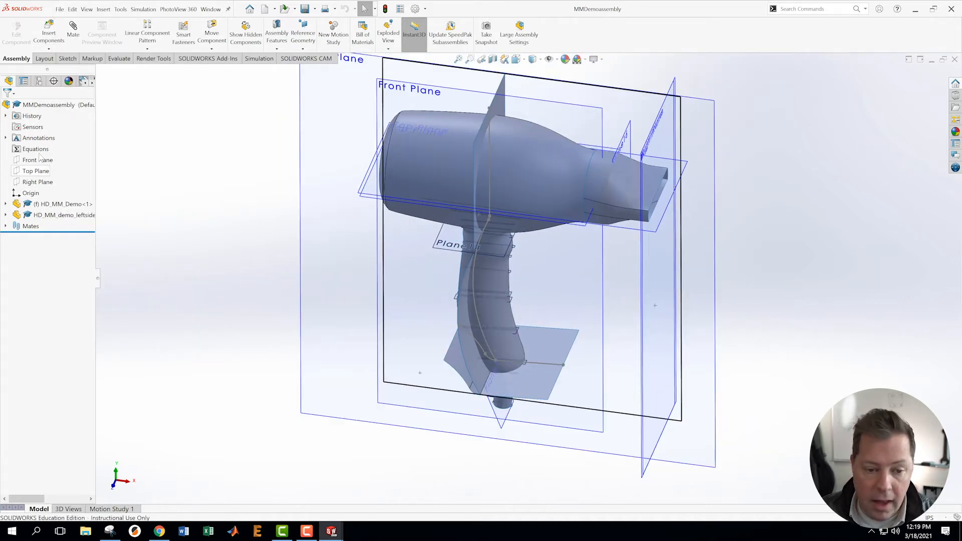
middle_click_drag(203, 243, 191, 192)
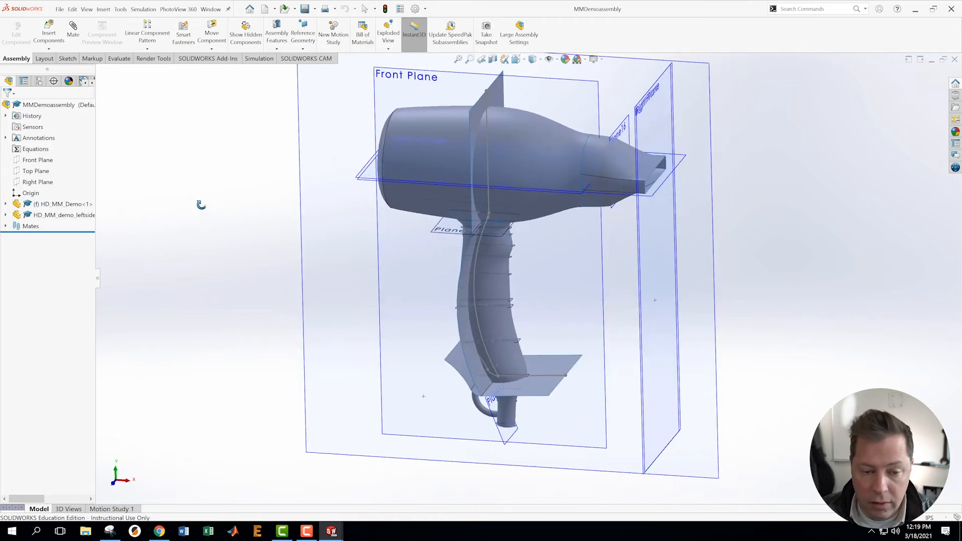
right_click(45, 206)
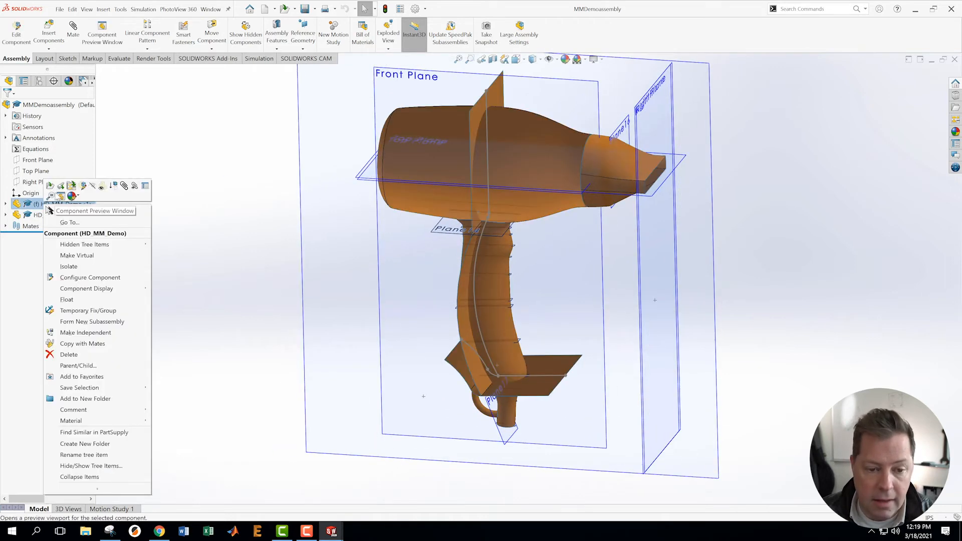
left_click(91, 186)
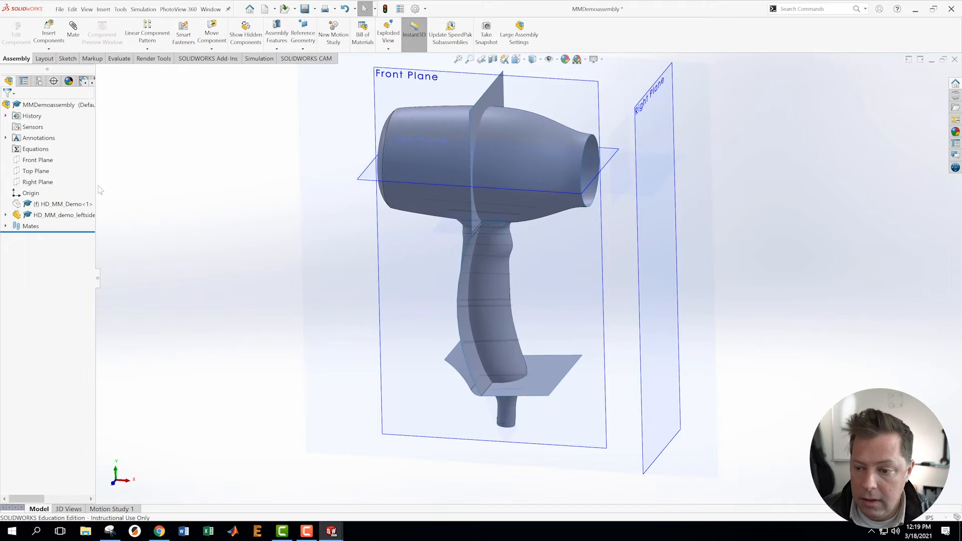
middle_click_drag(236, 213, 230, 187)
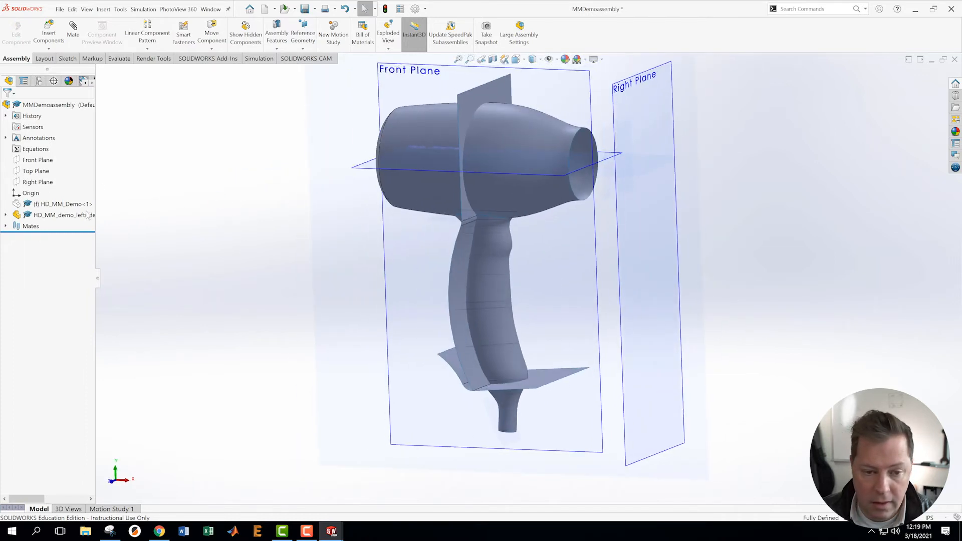
right_click(48, 207)
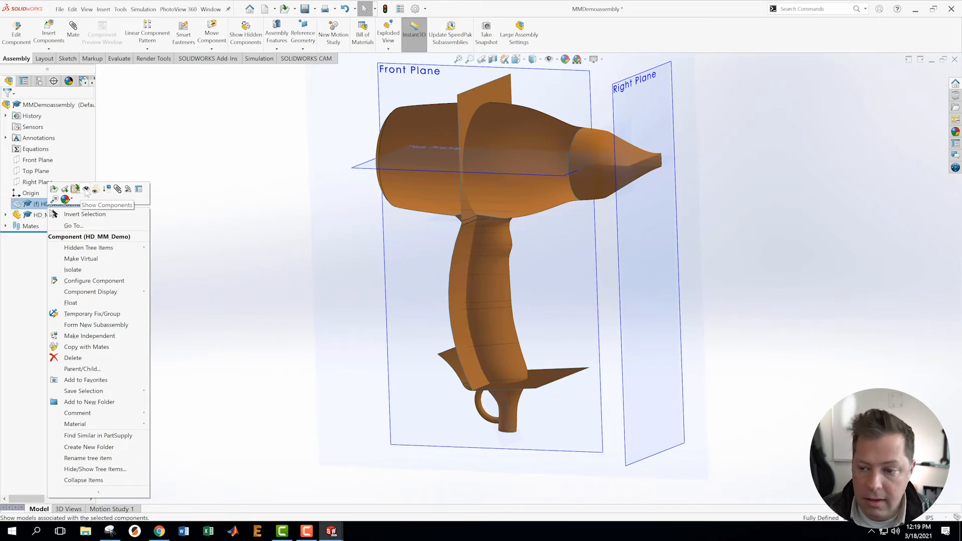
left_click(86, 190)
mouse_move(230, 234)
middle_mouse_down()
mouse_move(298, 207)
mouse_move(240, 223)
middle_mouse_up()
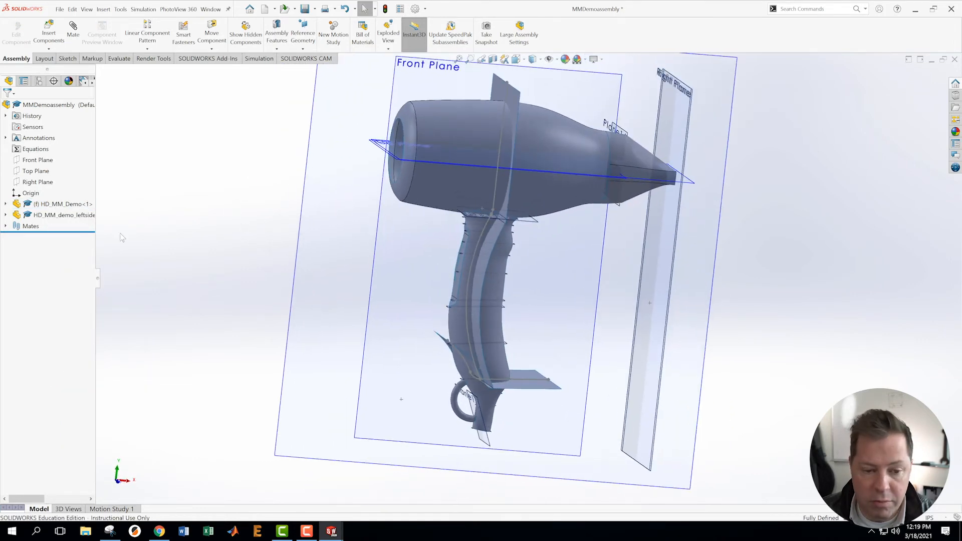
- Open the HD_MM_demo_leftside part in its own window and rebuild it
right_click(37, 218)
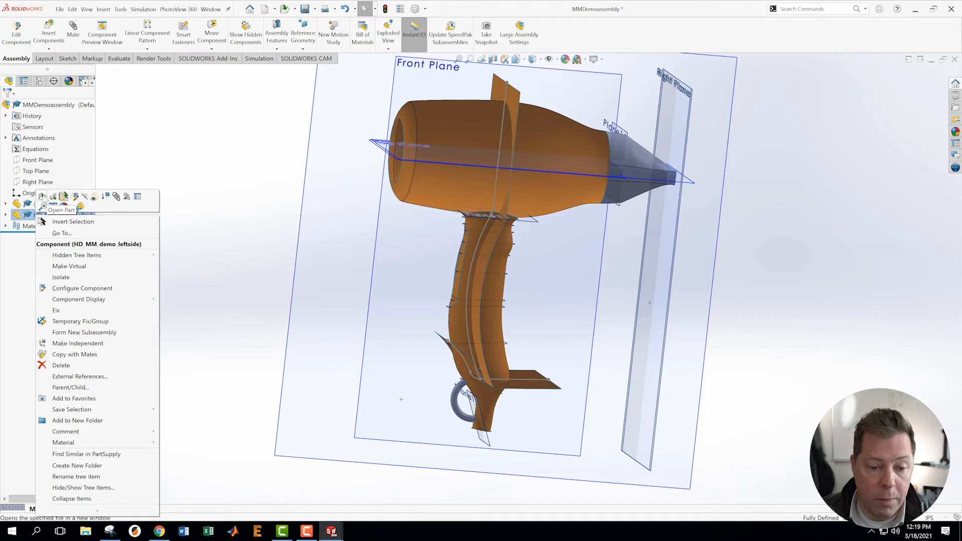
left_click(43, 197)
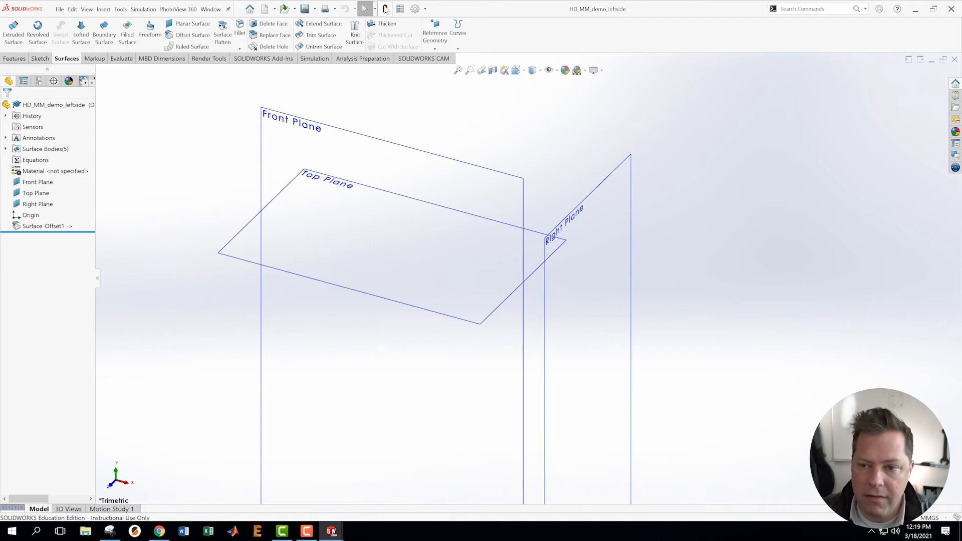
left_click(385, 10)
middle_click_drag(431, 369, 662, 290)
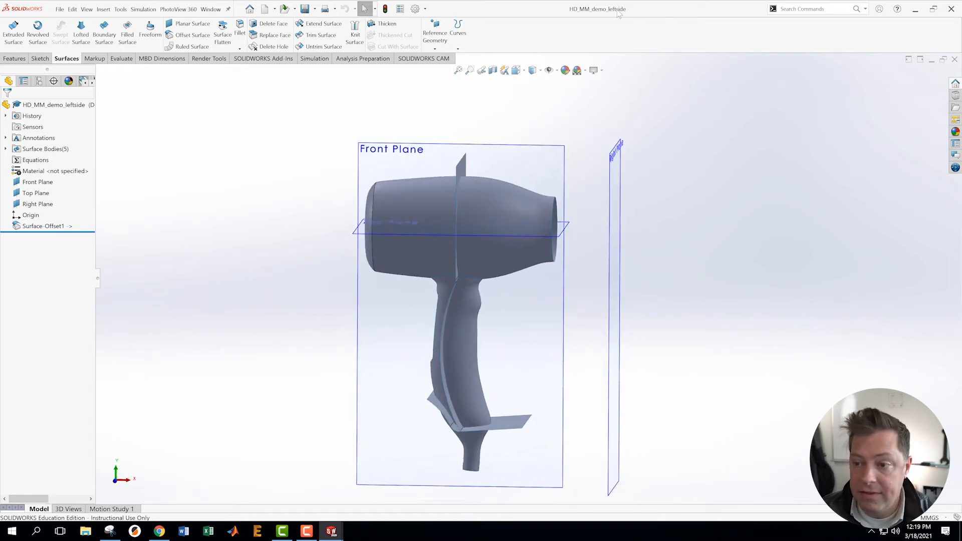
- Examine the copied barrel, handle and parting surfaces of the left-side part from several angles
scroll(575, 310, "up", 2)
scroll(576, 313, "down", 1)
scroll(652, 273, "down", 1)
middle_click_drag(653, 274, 629, 283)
scroll(525, 303, "up", 1)
scroll(524, 303, "down", 1)
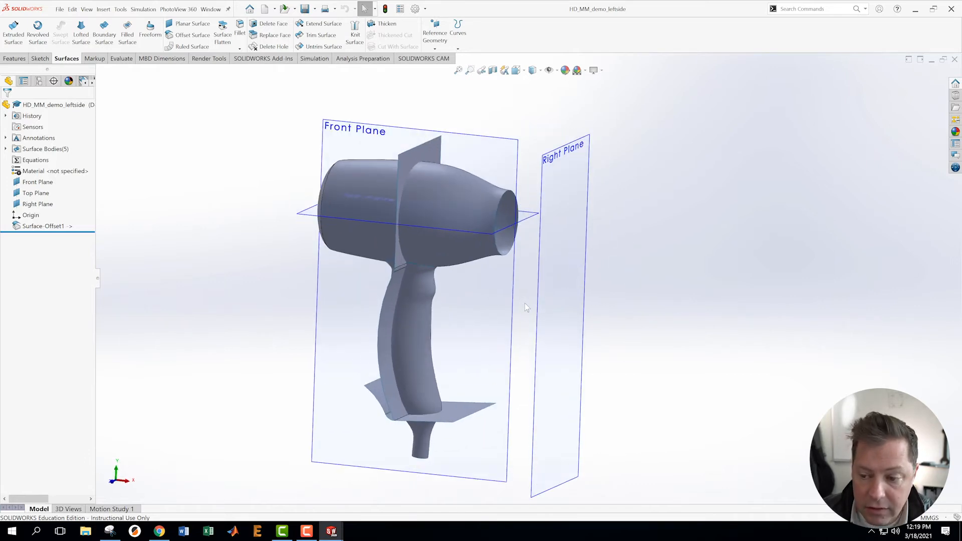
middle_click_drag(534, 283, 564, 273)
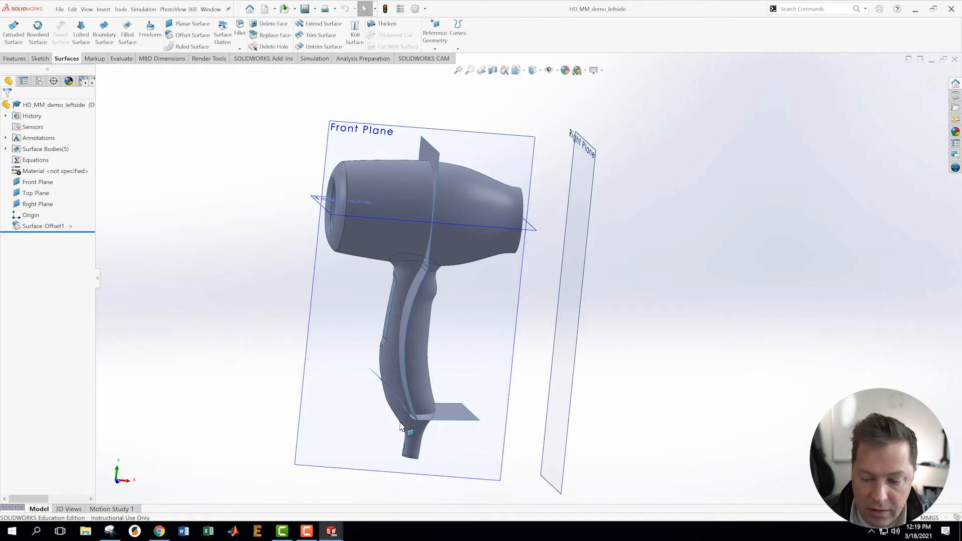
middle_click_drag(504, 418, 524, 280)
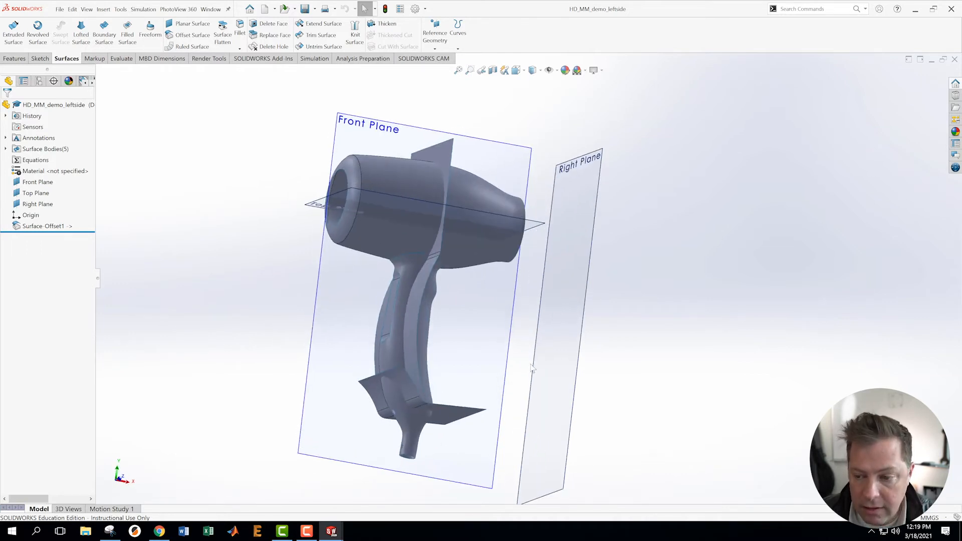
- Hide all reference planes in the left-side part's view
left_click(556, 70)
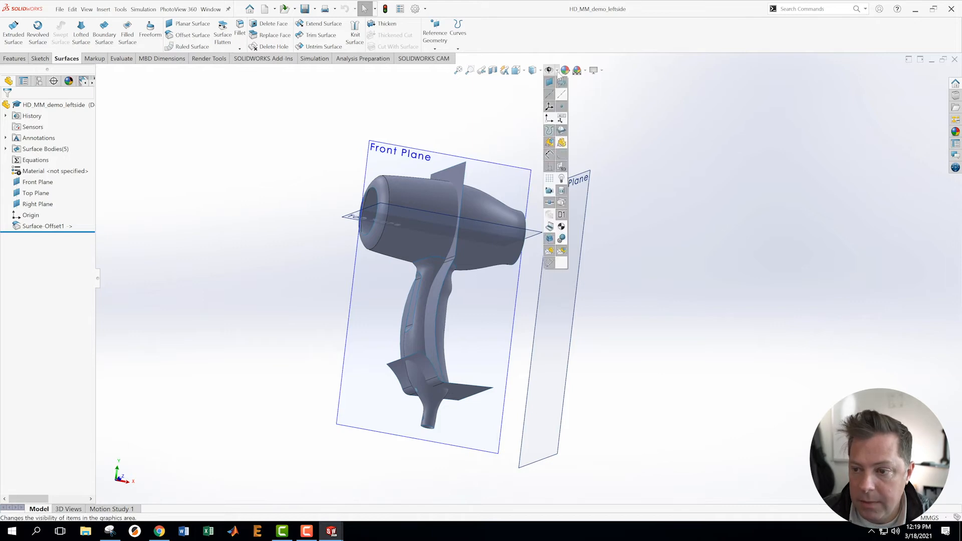
left_click(549, 83)
middle_click_drag(578, 343, 548, 408)
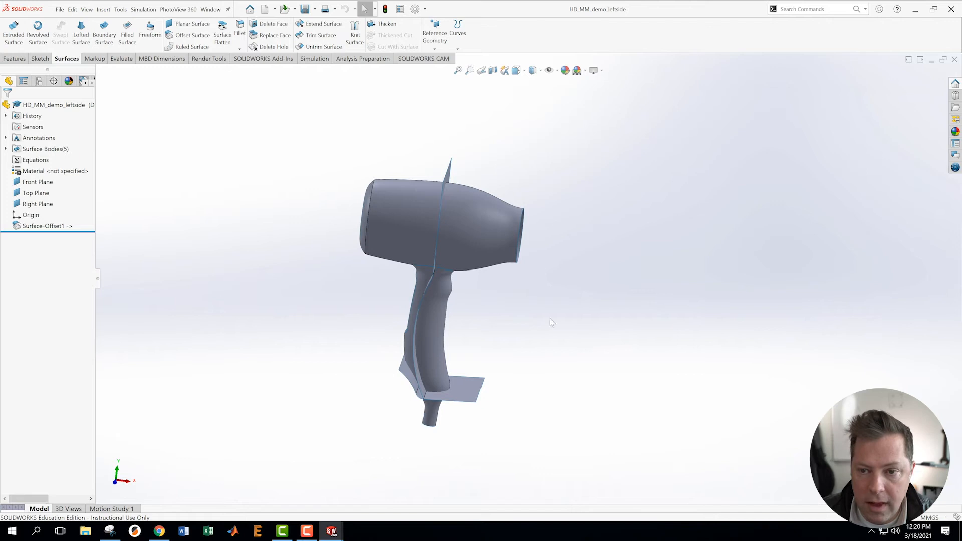
- Trim off the lower end of the handle with a standard Trim Surface, using the parting surface at the handle's base as the tool
scroll(549, 318, "down", 1)
left_click(321, 35)
scroll(486, 423, "down", 4)
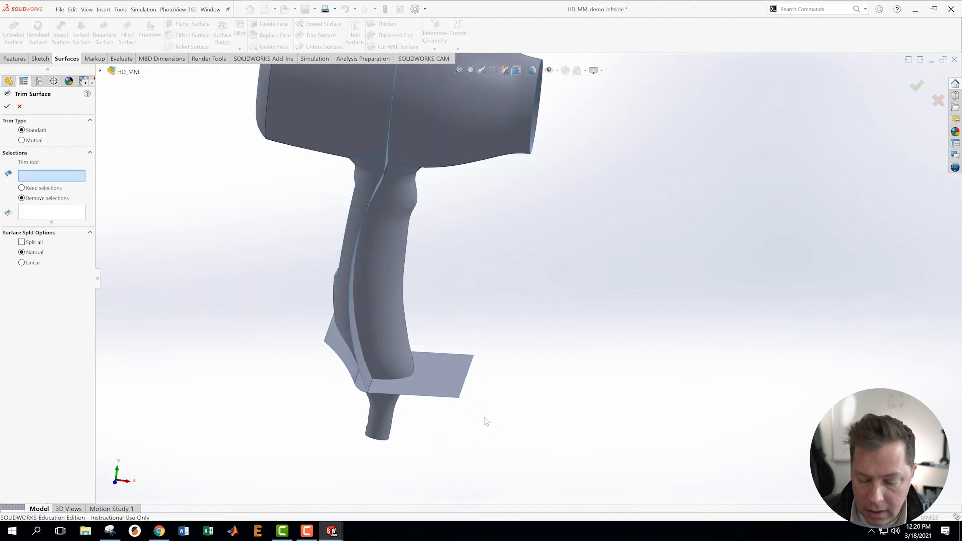
left_click(432, 364)
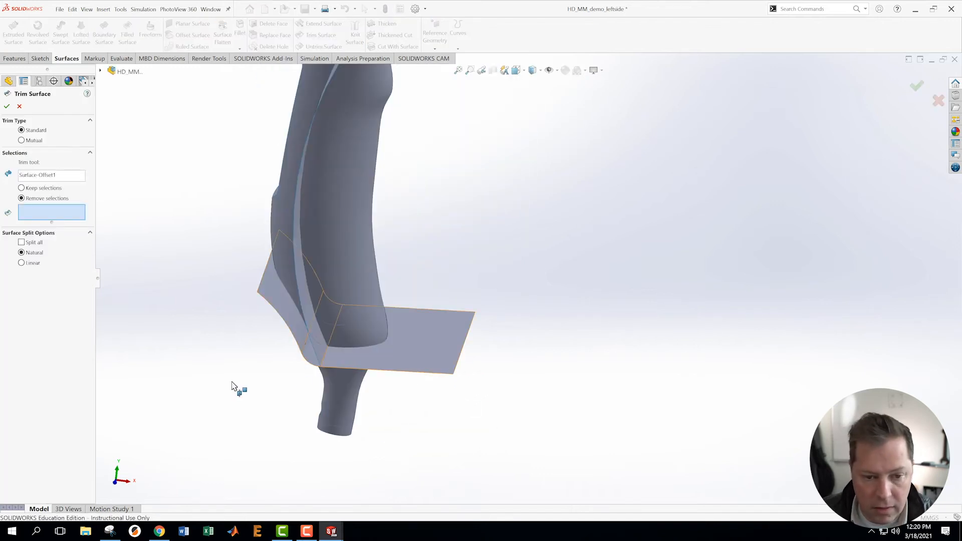
mouse_move(196, 358)
middle_mouse_down()
mouse_move(206, 326)
mouse_move(200, 376)
middle_mouse_up()
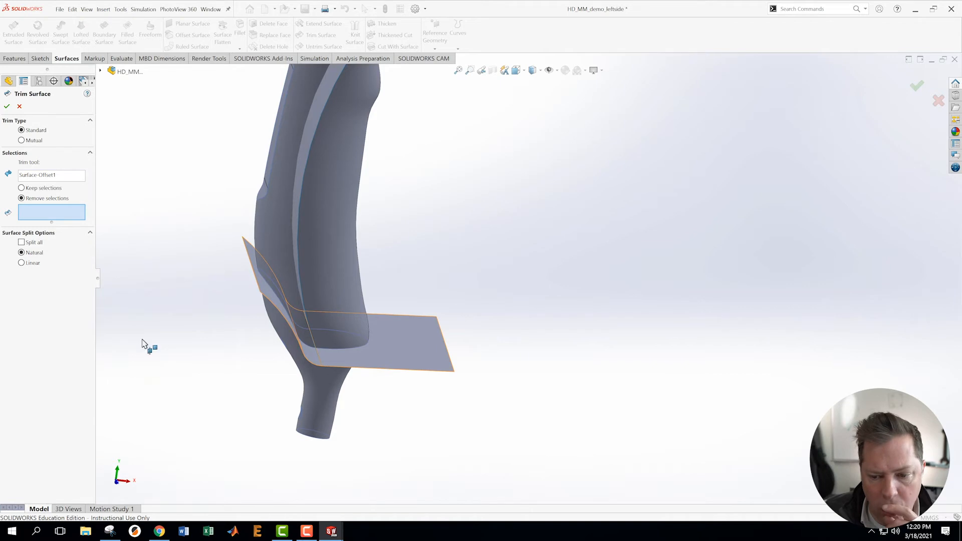
mouse_move(160, 378)
middle_mouse_down()
mouse_move(157, 331)
mouse_move(207, 414)
middle_mouse_up()
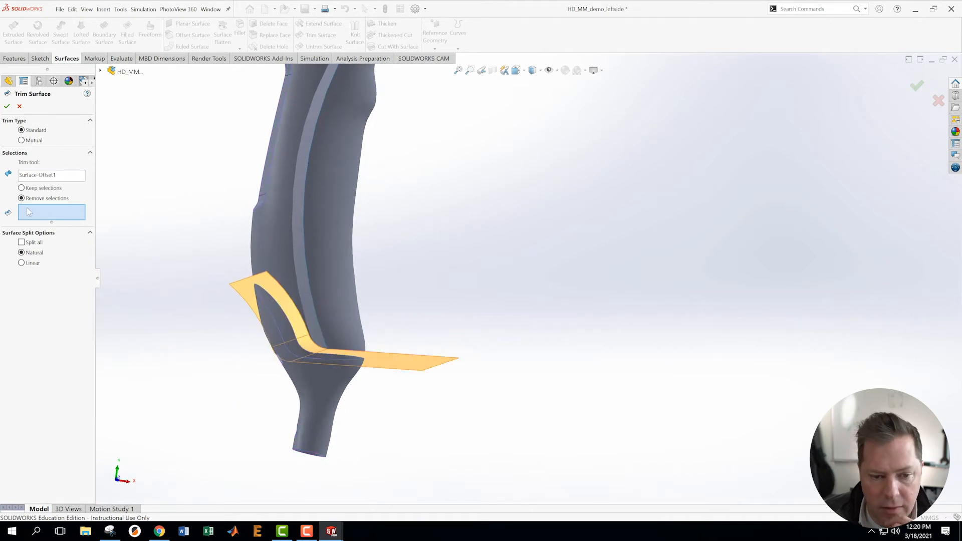
left_click(317, 405)
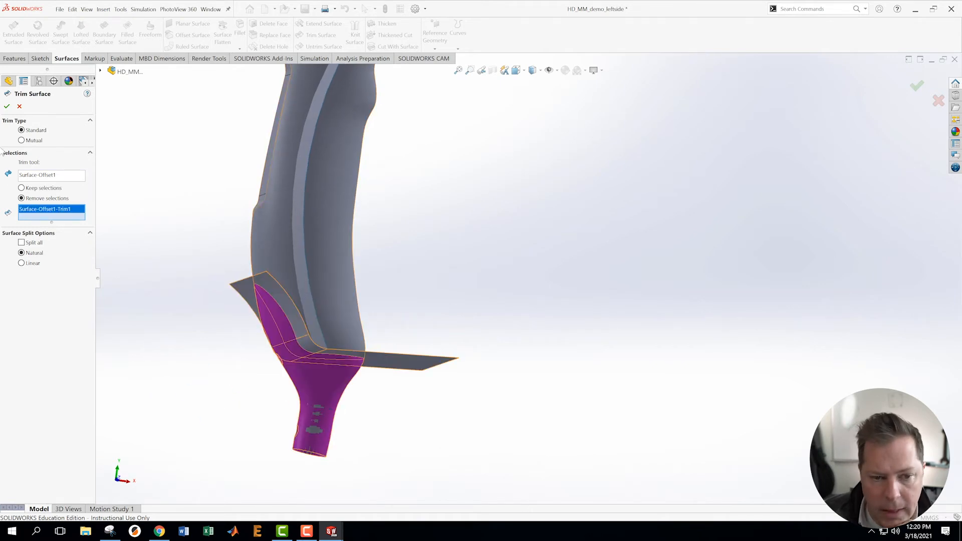
left_click(7, 106)
- Examine the trimmed handle base and the remaining parting surfaces from several angles
middle_click_drag(177, 327, 528, 293)
scroll(529, 286, "up", 5)
scroll(516, 158, "down", 3)
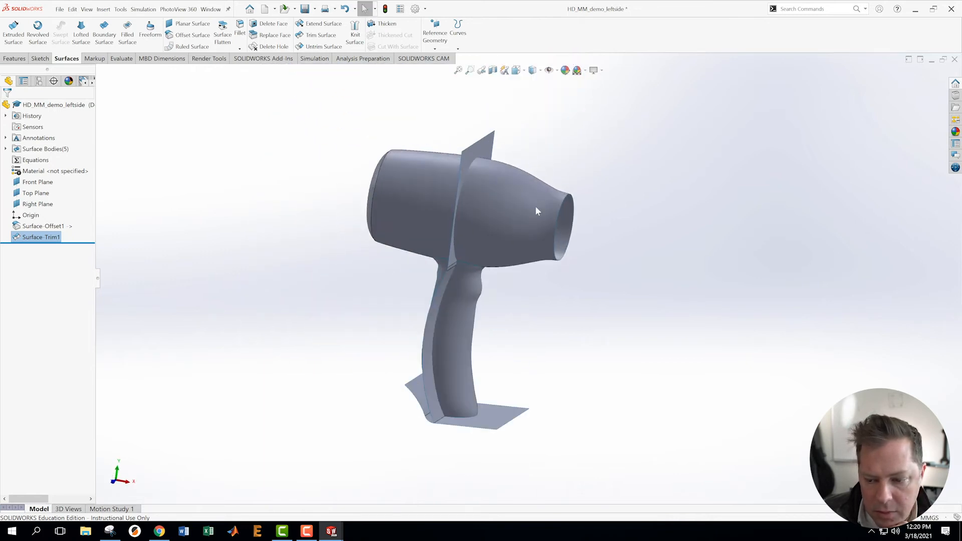
scroll(536, 189, "down", 2)
mouse_move(519, 359)
middle_mouse_down()
mouse_move(560, 314)
mouse_move(530, 363)
middle_mouse_up()
scroll(534, 328, "up", 4)
scroll(509, 344, "down", 2)
scroll(543, 346, "up", 3)
scroll(535, 347, "down", 3)
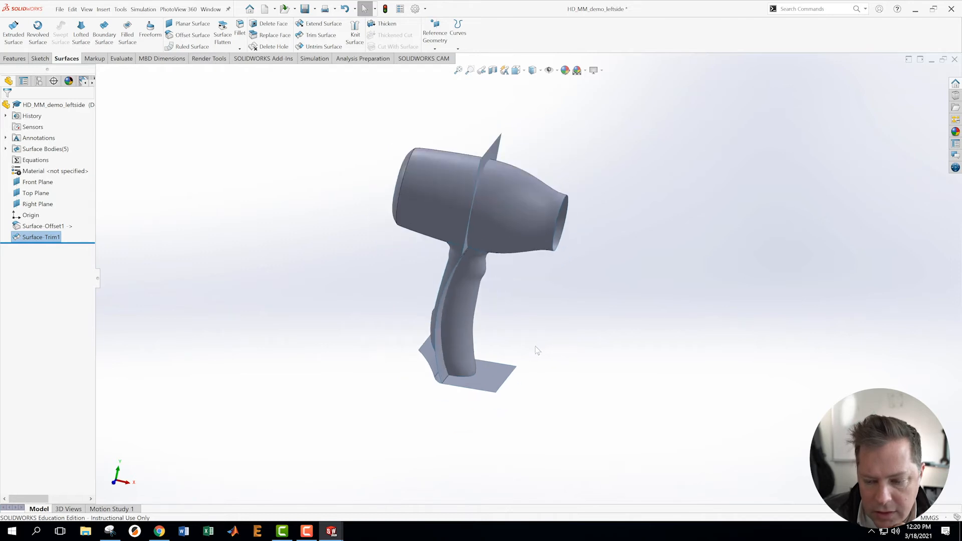
scroll(531, 329, "down", 2)
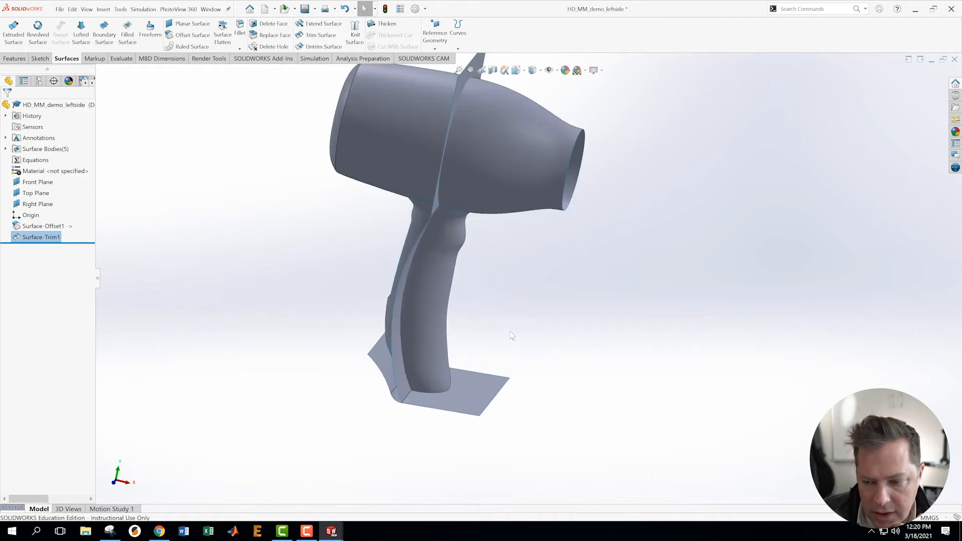
middle_click_drag(524, 257, 445, 92)
- Trim away the nozzle-side portions of the barrel and handle with a standard Trim Surface, using the upright parting surface as the tool
left_click(322, 37)
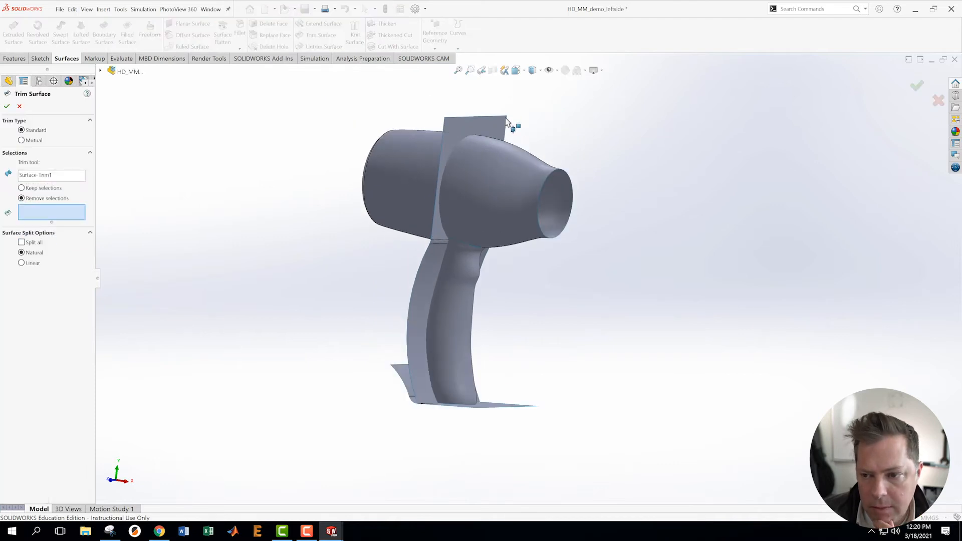
left_click(495, 122)
left_click(538, 178)
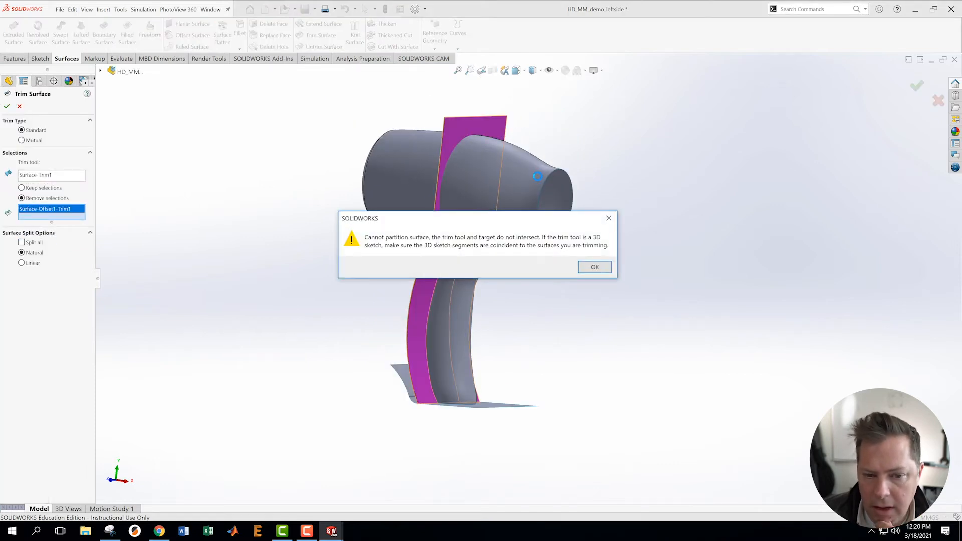
left_click(594, 269)
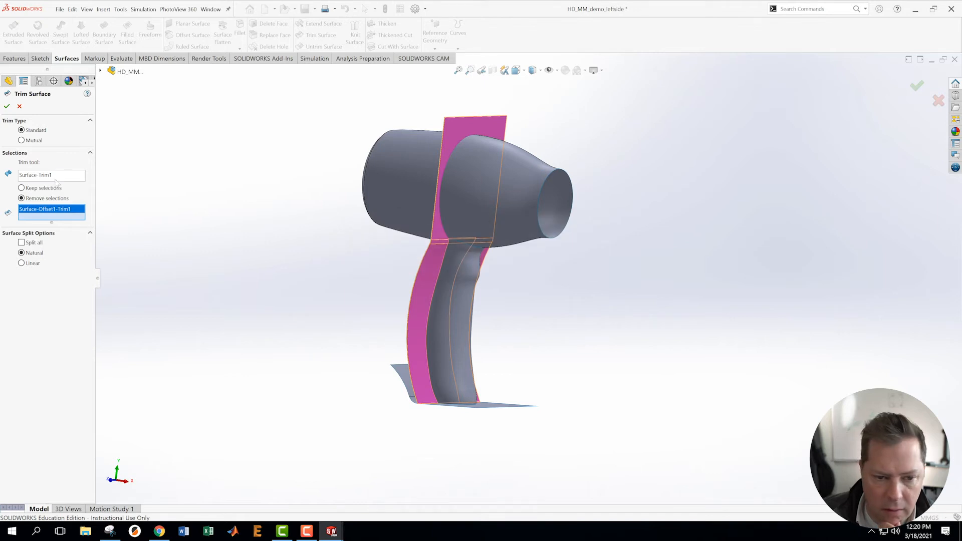
right_click(56, 175)
left_click(81, 181)
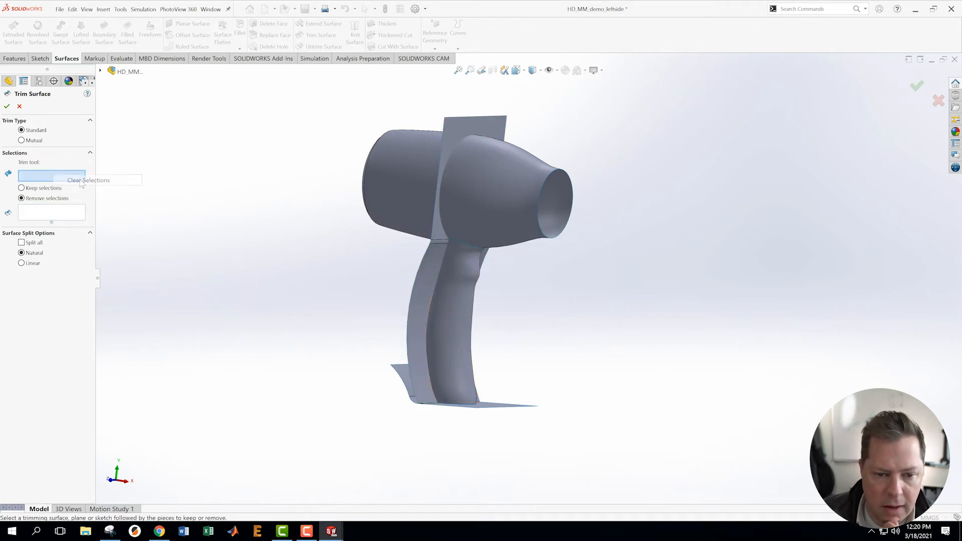
left_click(503, 132)
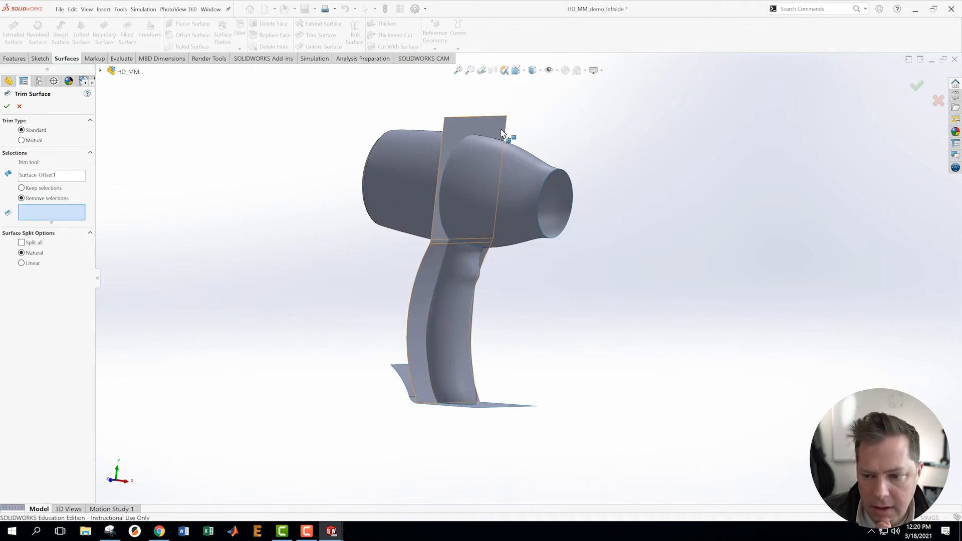
left_click(534, 172)
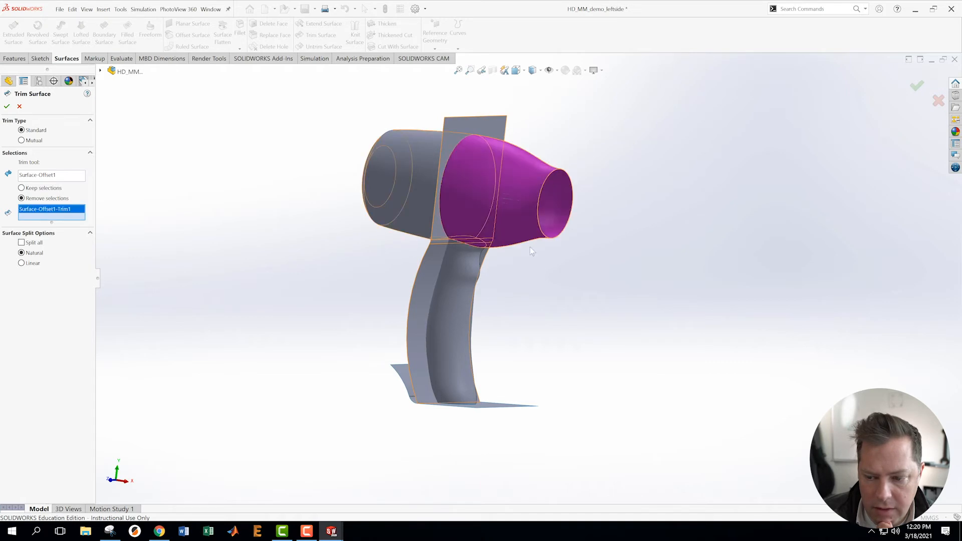
left_click(455, 342)
middle_click_drag(545, 301, 556, 346)
left_click(7, 106)
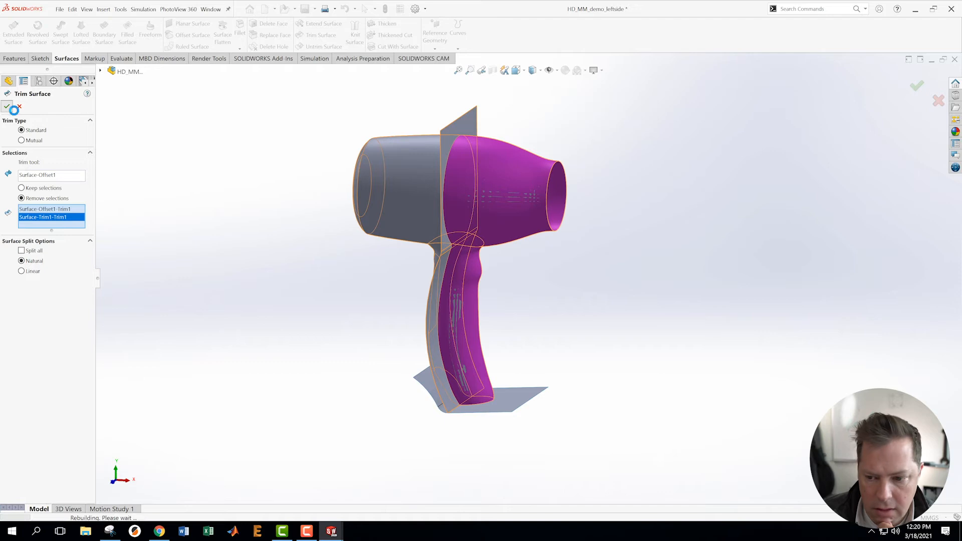
- Trim off the flat front portion of the handle-base parting surface, using the upright parting surface as the trim tool
middle_click_drag(518, 270, 529, 239)
left_click(561, 269)
scroll(575, 319, "up", 2)
scroll(561, 312, "down", 2)
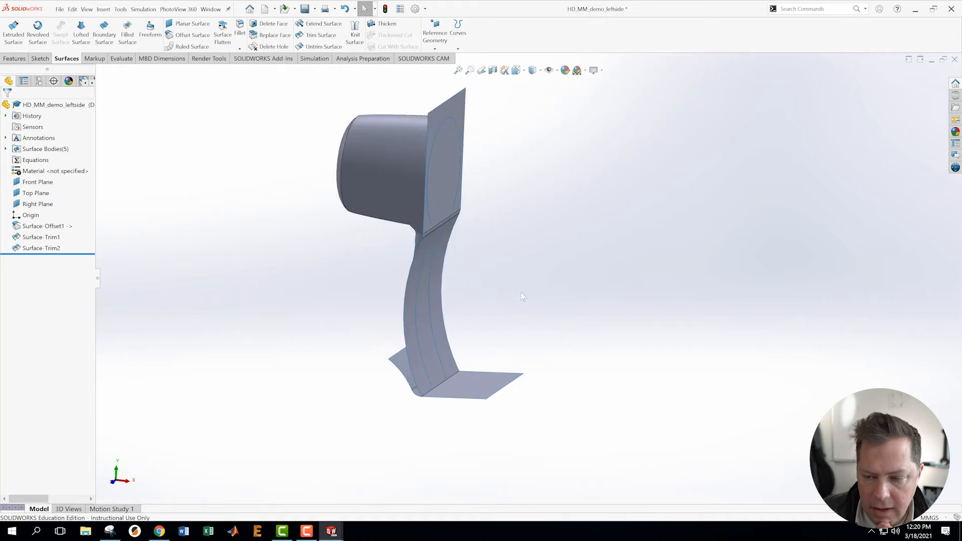
middle_click_drag(524, 251, 528, 279)
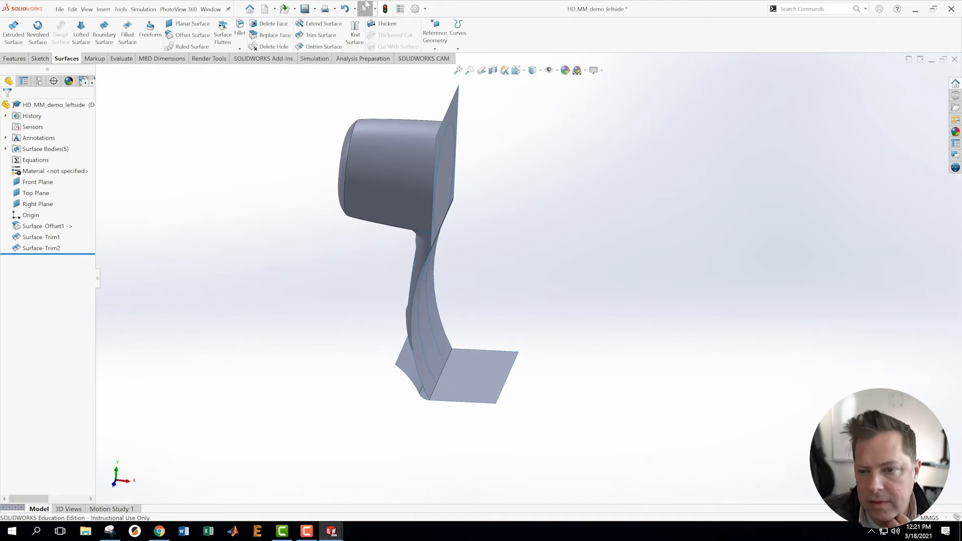
left_click(316, 36)
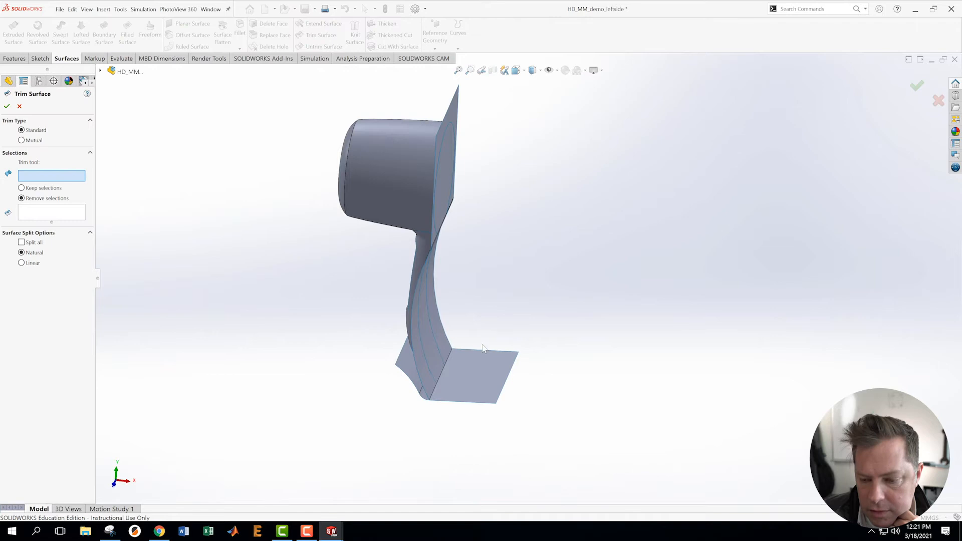
left_click(435, 322)
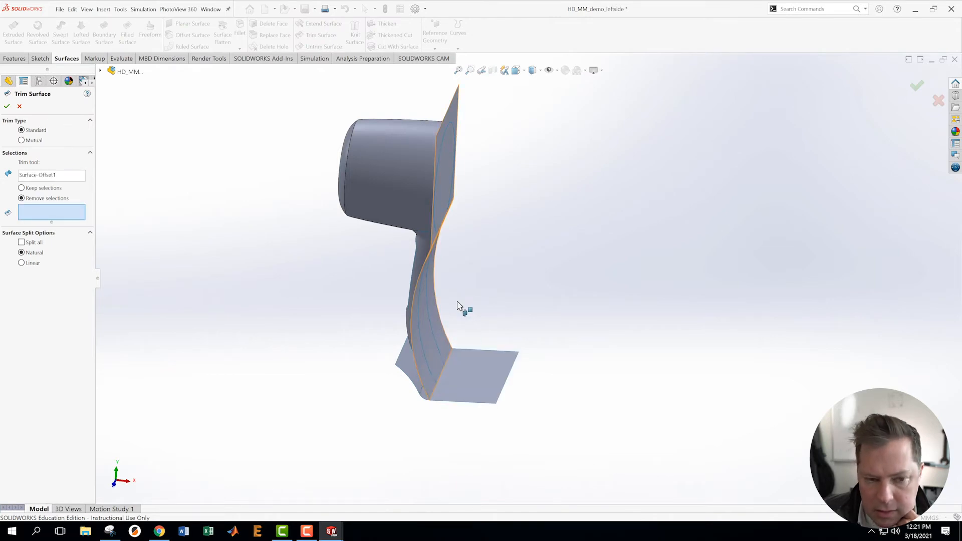
left_click(480, 373)
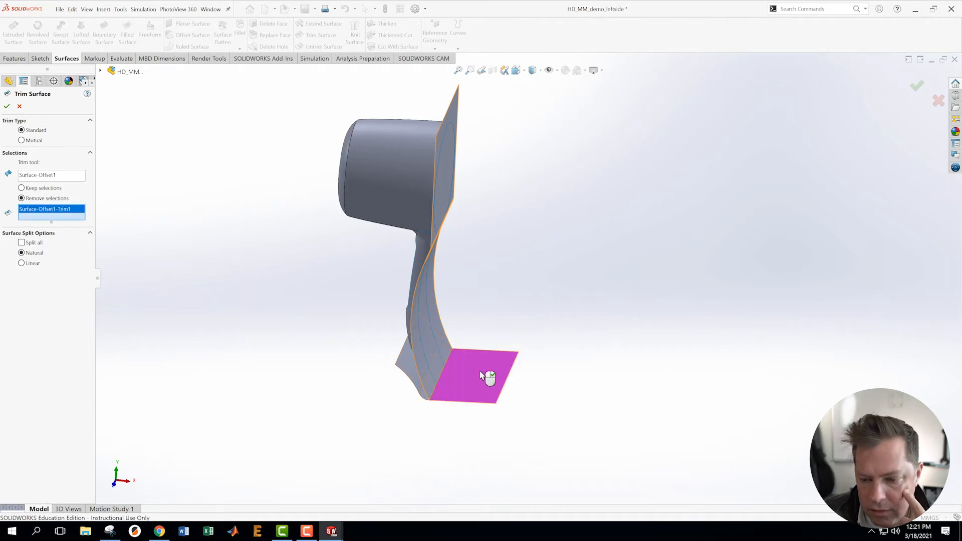
left_click(7, 106)
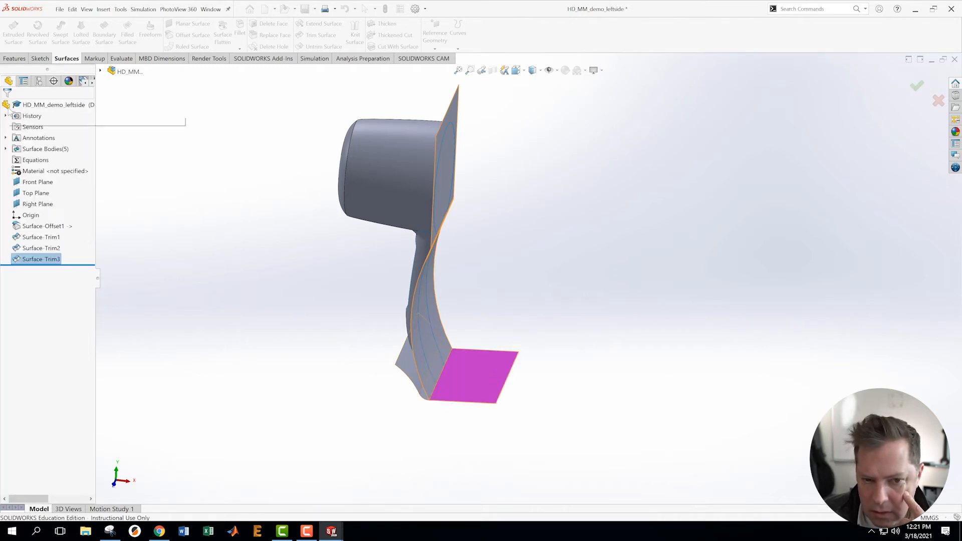
- Hide the upright parting surface that covers the open side of the barrel and handle
middle_click_drag(287, 285, 473, 163)
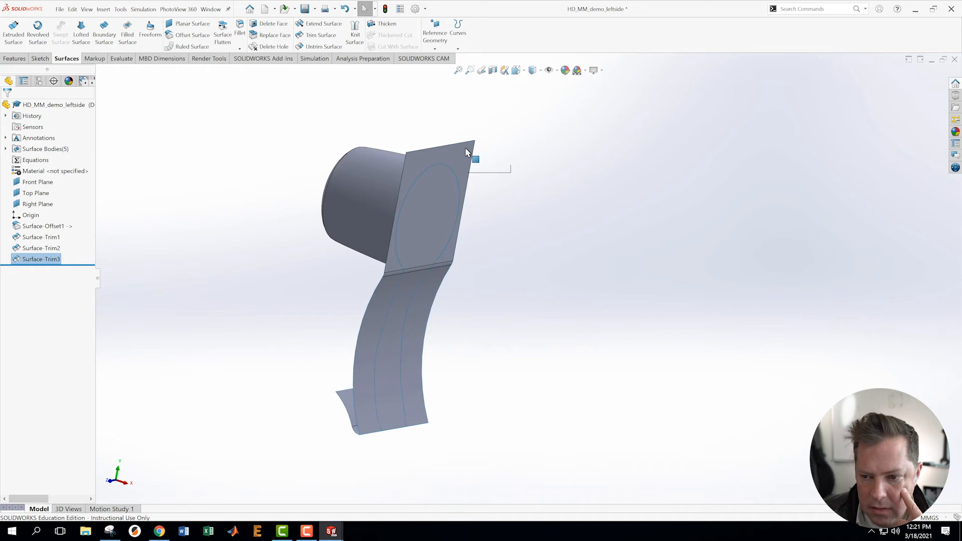
right_click(464, 155)
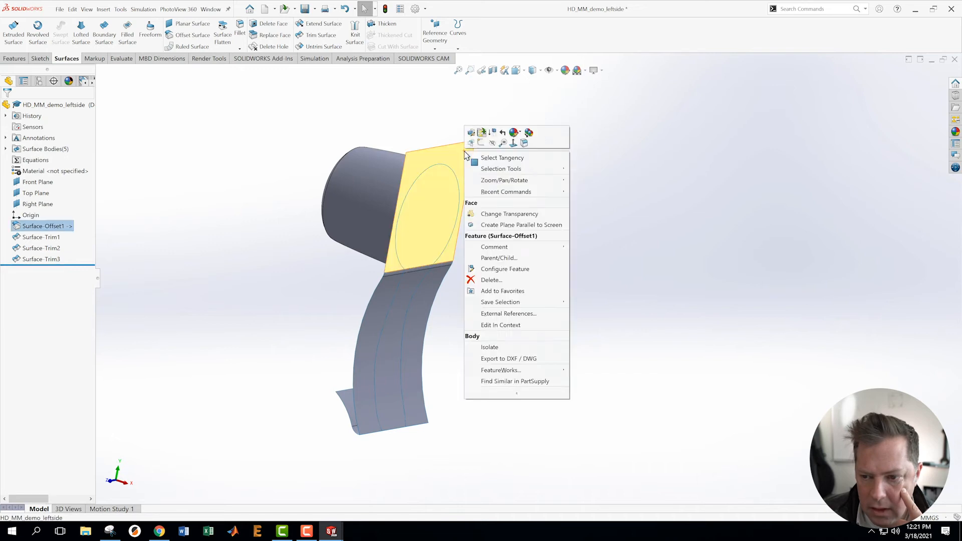
left_click(495, 143)
- Trim the portions of the base surface extending outside the handle, using the handle surface as the trim tool
middle_click_drag(499, 320, 407, 385)
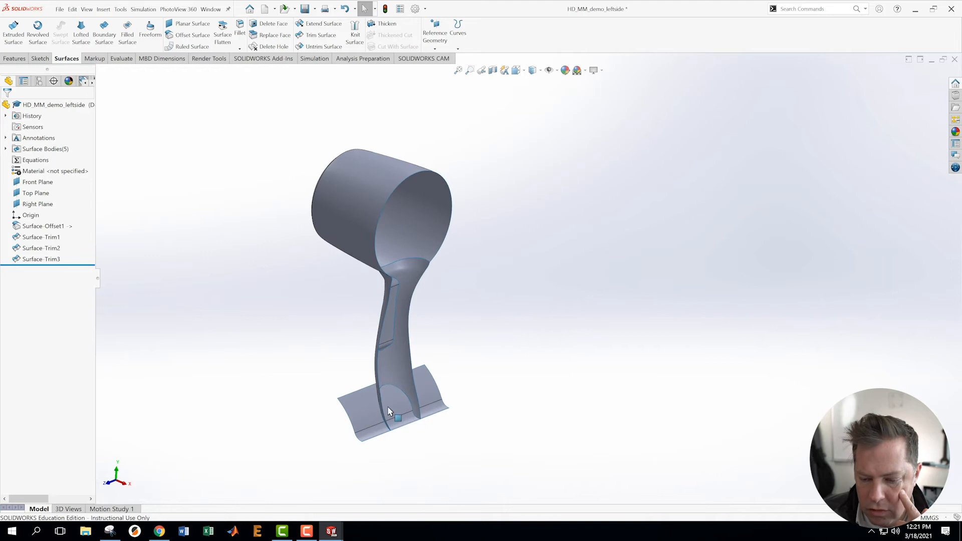
middle_click_drag(477, 369, 491, 332)
left_click(315, 34)
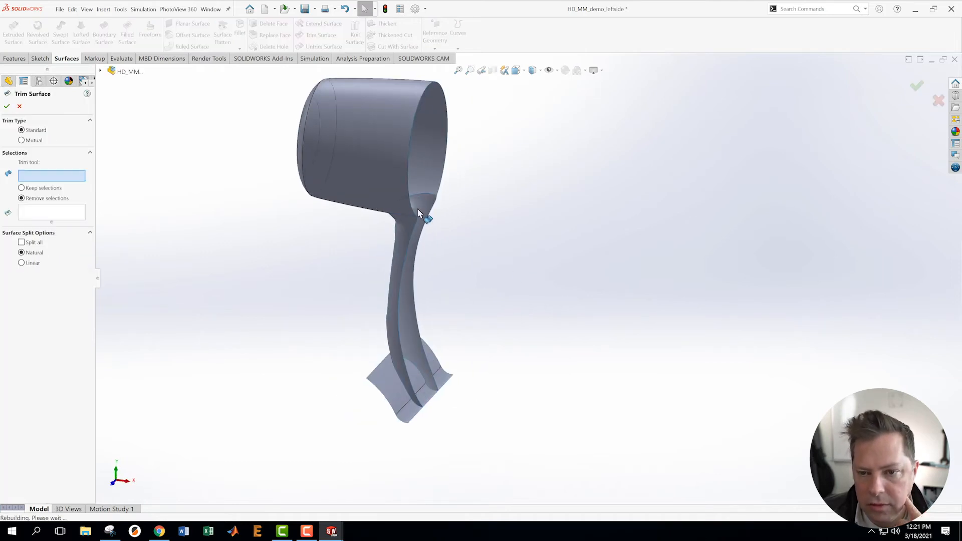
middle_click_drag(500, 336, 448, 345)
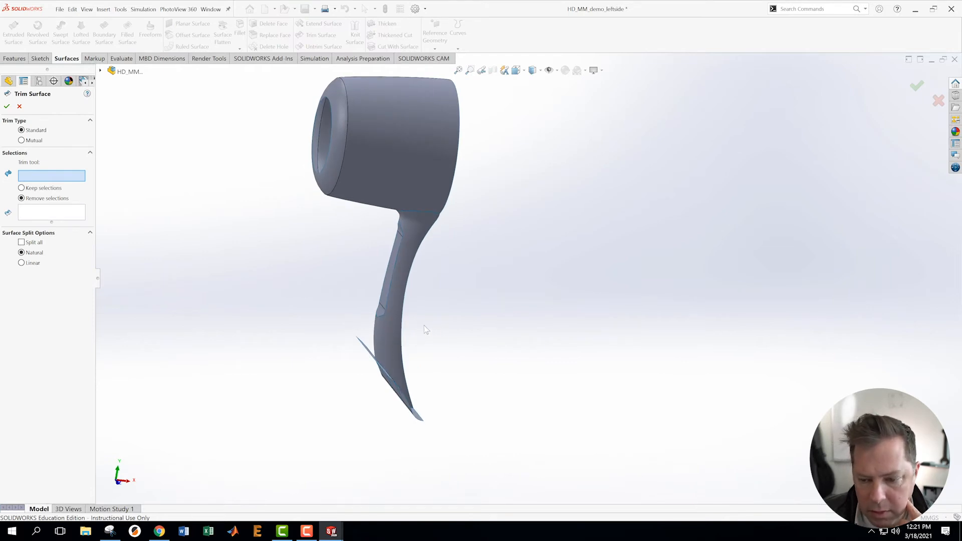
left_click(388, 344)
middle_click_drag(515, 331, 406, 388)
left_click(406, 388)
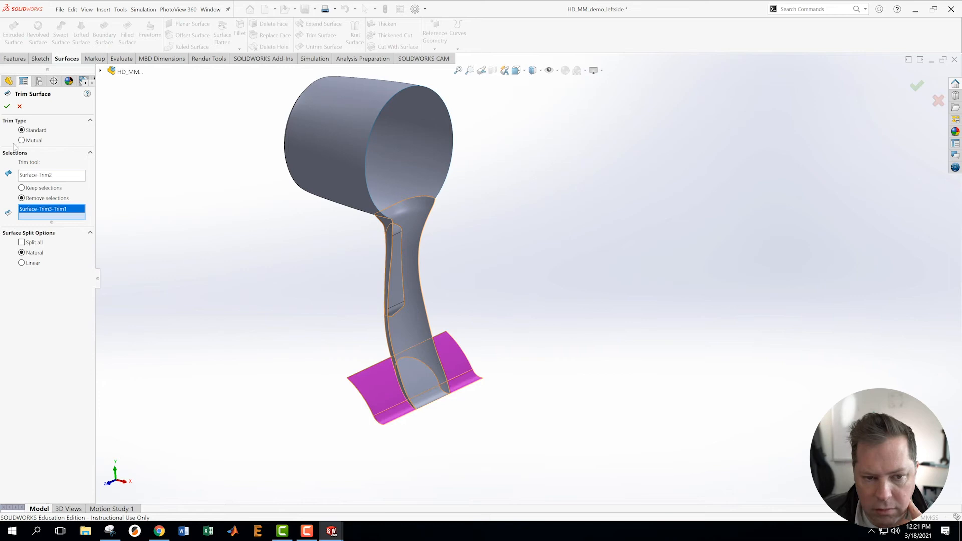
left_click(6, 106)
- Save the trimmed left-side part
middle_click_drag(228, 311, 316, 275)
scroll(531, 268, "up", 1)
left_click(541, 266)
scroll(481, 167, "up", 1)
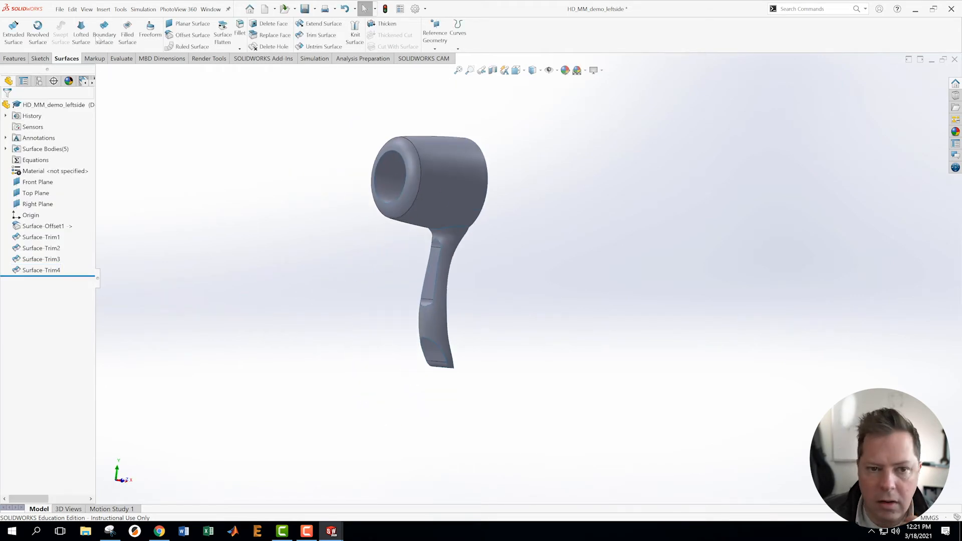
left_click(60, 10)
left_click(80, 113)
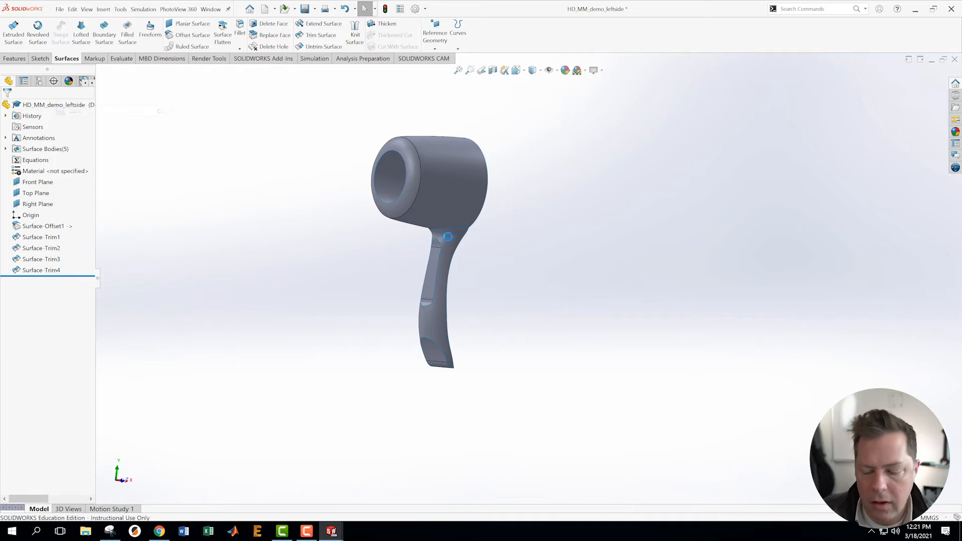
- Knit the visible barrel, handle and handle-base surfaces into a single surface body
middle_click_drag(535, 259, 557, 281)
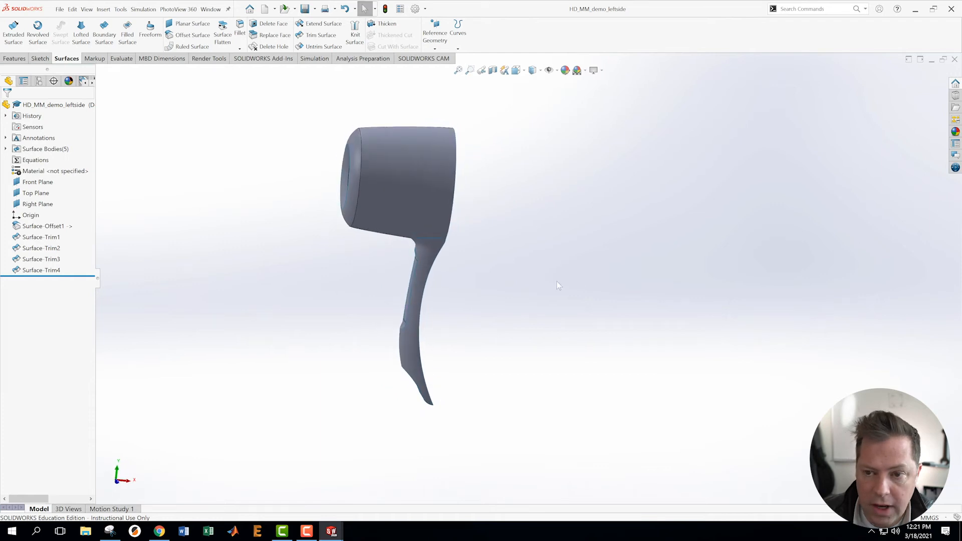
left_click(356, 34)
left_click_drag(280, 103, 517, 412)
middle_click_drag(682, 304, 476, 261)
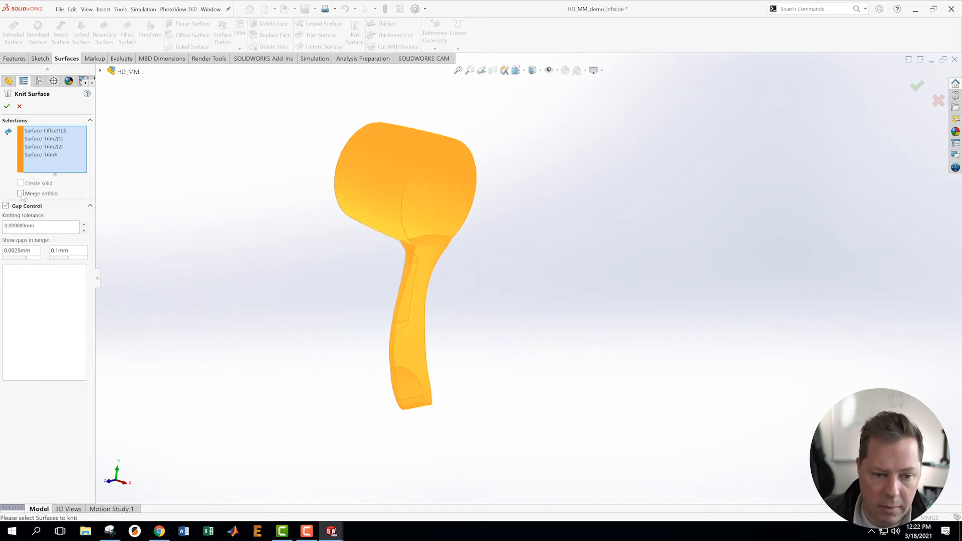
left_click(7, 106)
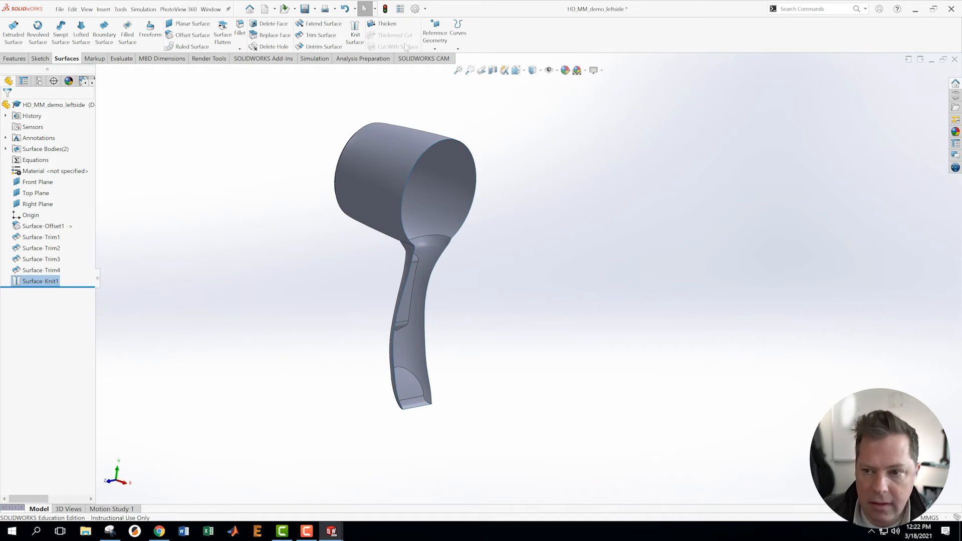
left_click(388, 28)
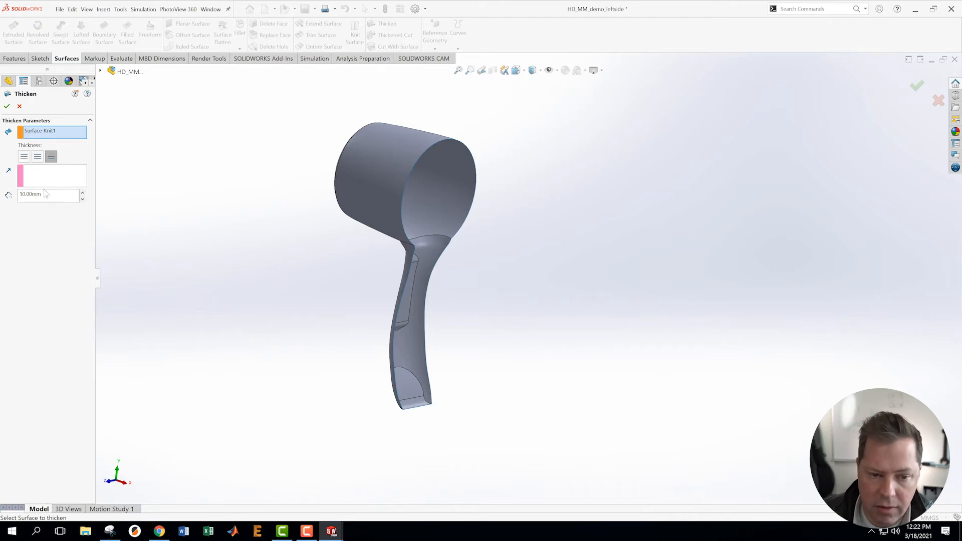
left_click_drag(46, 193, 9, 194)
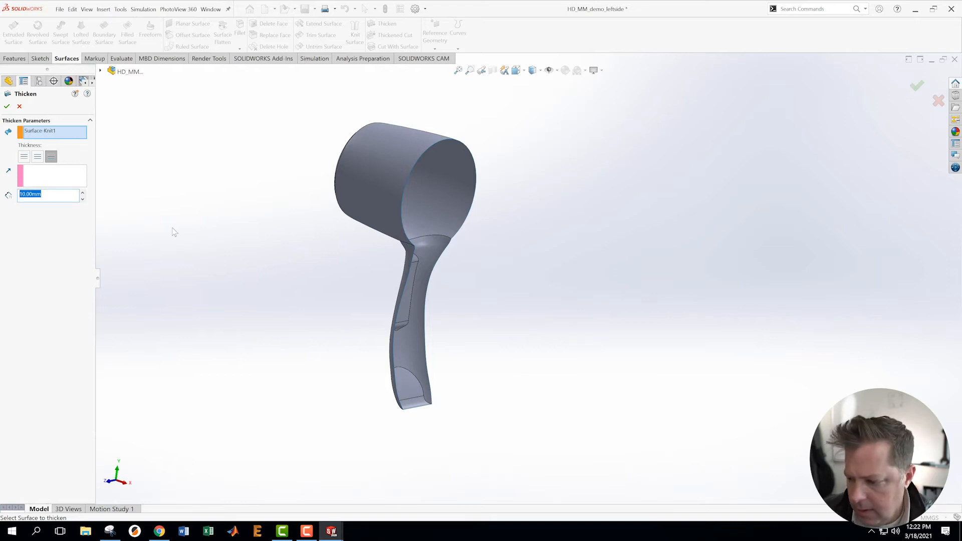
left_click(19, 106)
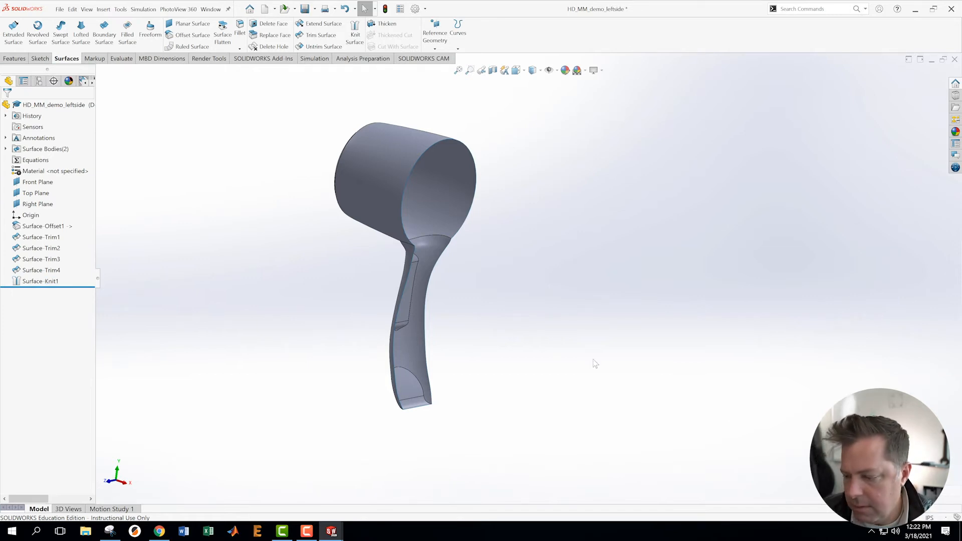
- Save the left-side part with its knitted surface
left_click(60, 9)
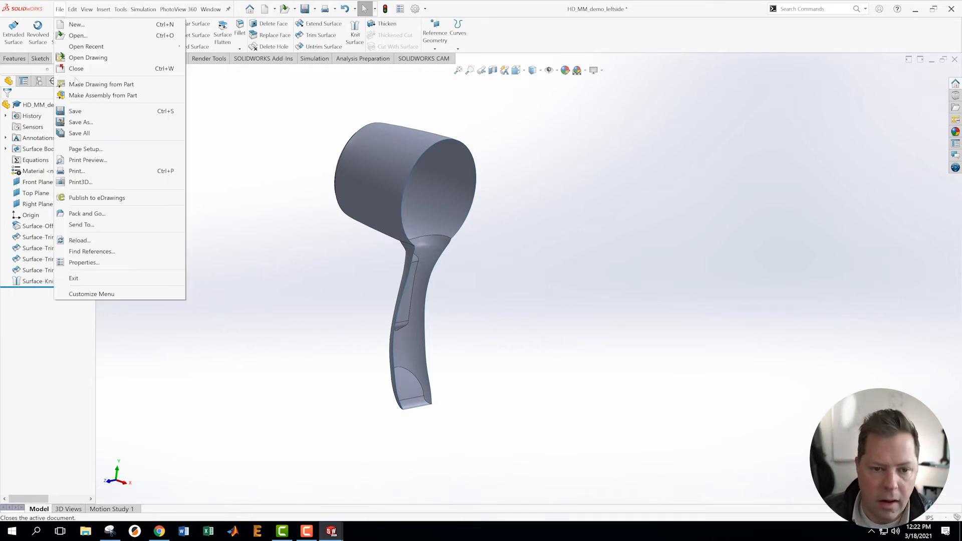
left_click(75, 110)
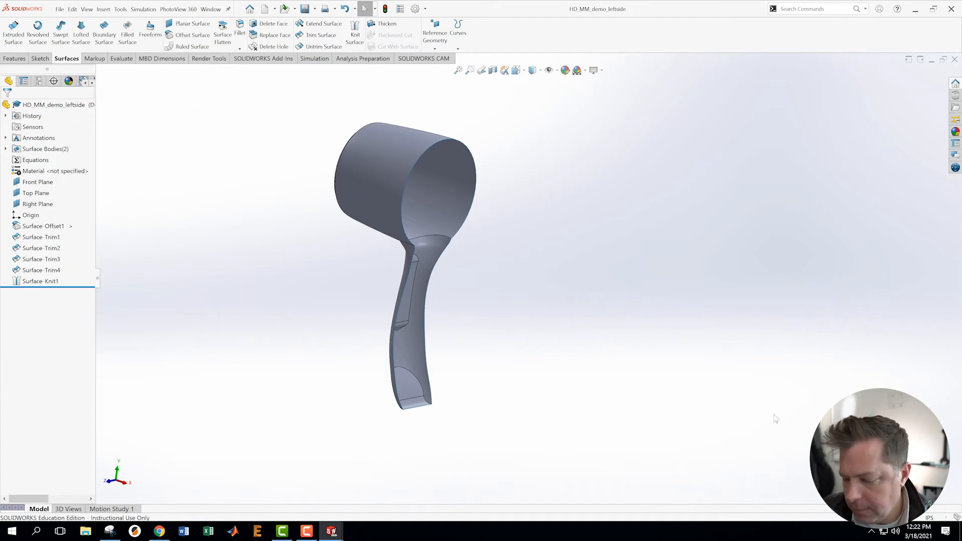
- Thicken the knitted barrel and handle surface by 0.04 in to make a thin-walled solid shell
scroll(543, 238, "down", 2)
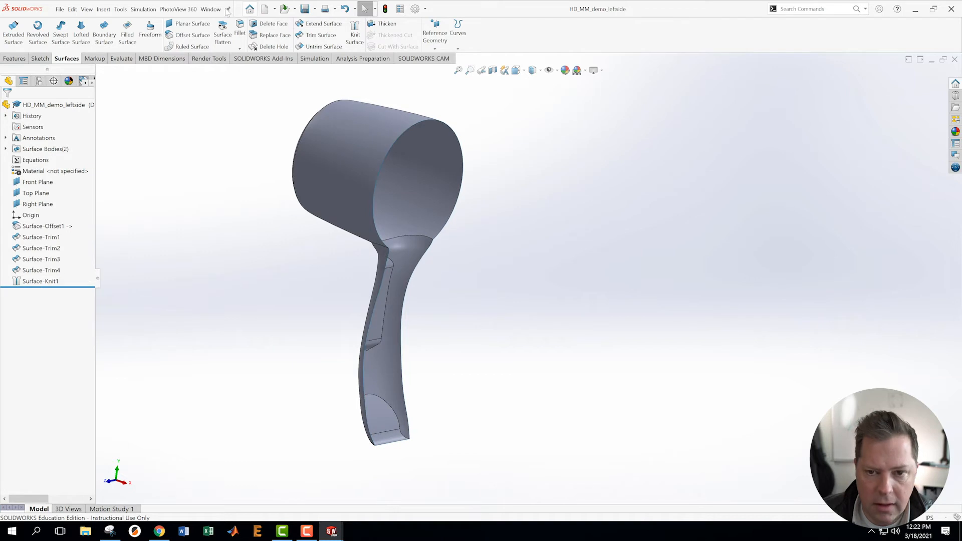
left_click(387, 26)
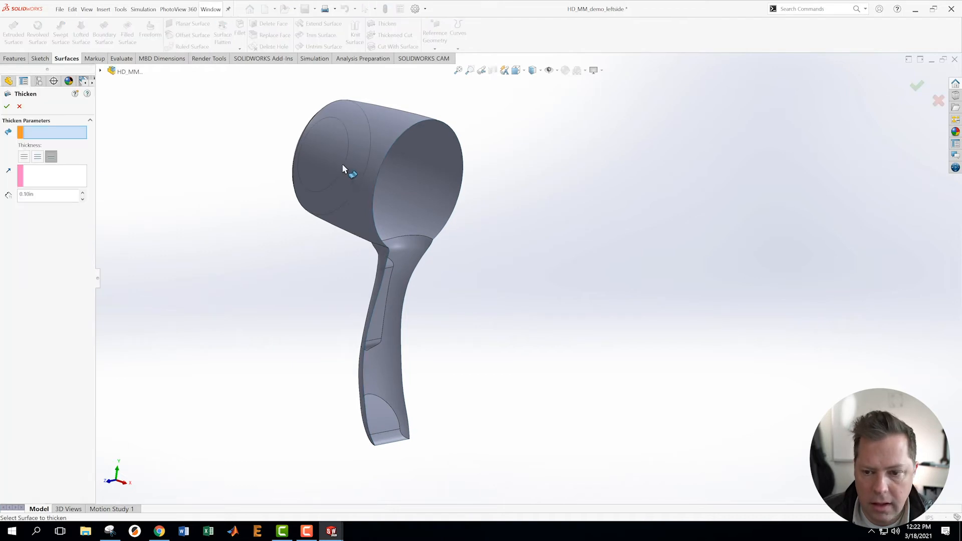
left_click(370, 221)
middle_click_drag(511, 321, 436, 325)
double_click(42, 193)
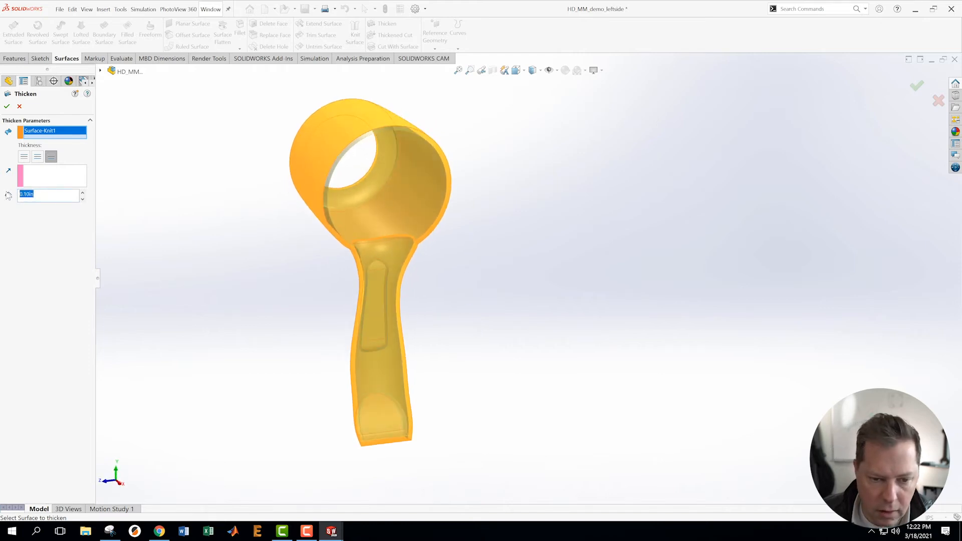
key("BackSpace")
key("Return")
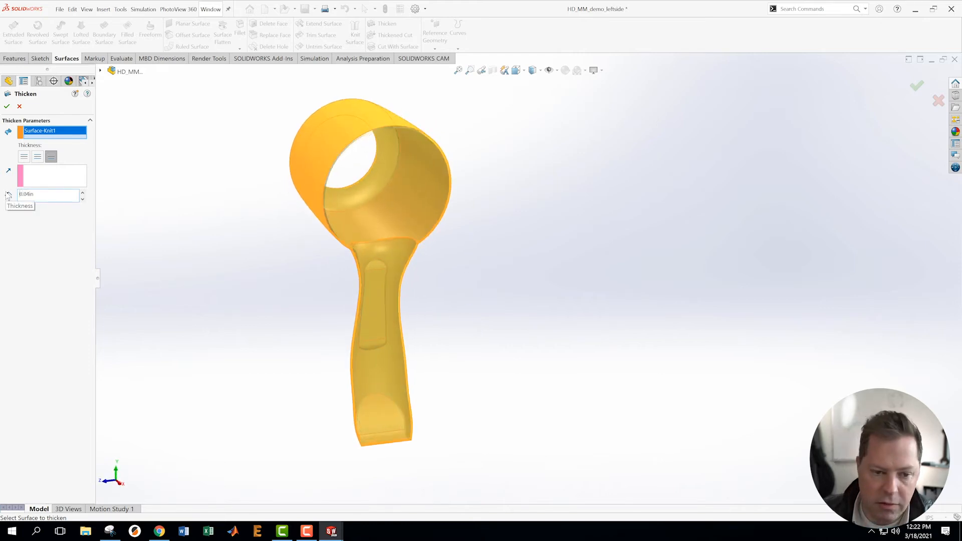
left_click(6, 105)
- Examine the wall thickness, inside and outside of the thickened left-side shell from several angles
middle_click_drag(496, 343, 393, 243)
scroll(453, 240, "down", 5)
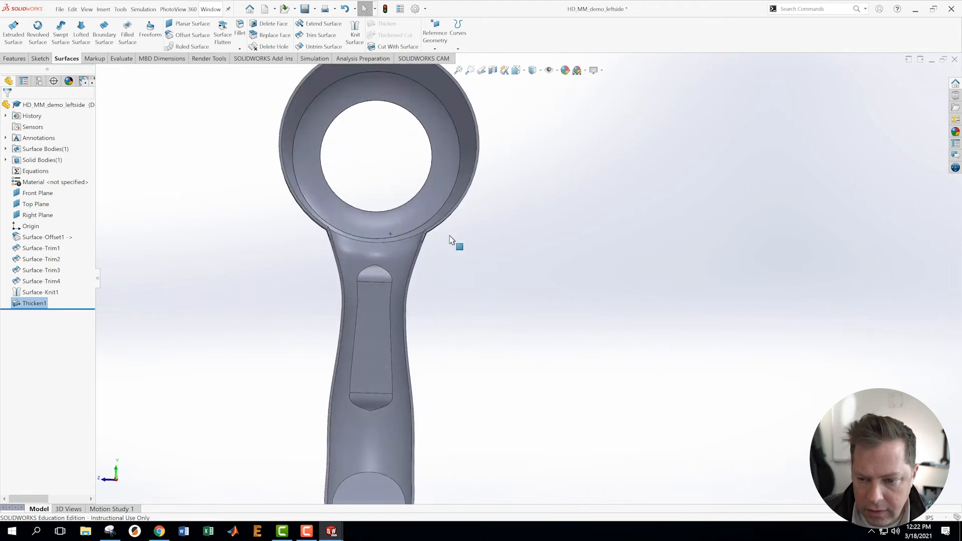
middle_click_drag(491, 239, 701, 213)
scroll(429, 404, "up", 3)
scroll(440, 315, "up", 4)
middle_click_drag(440, 316, 536, 344)
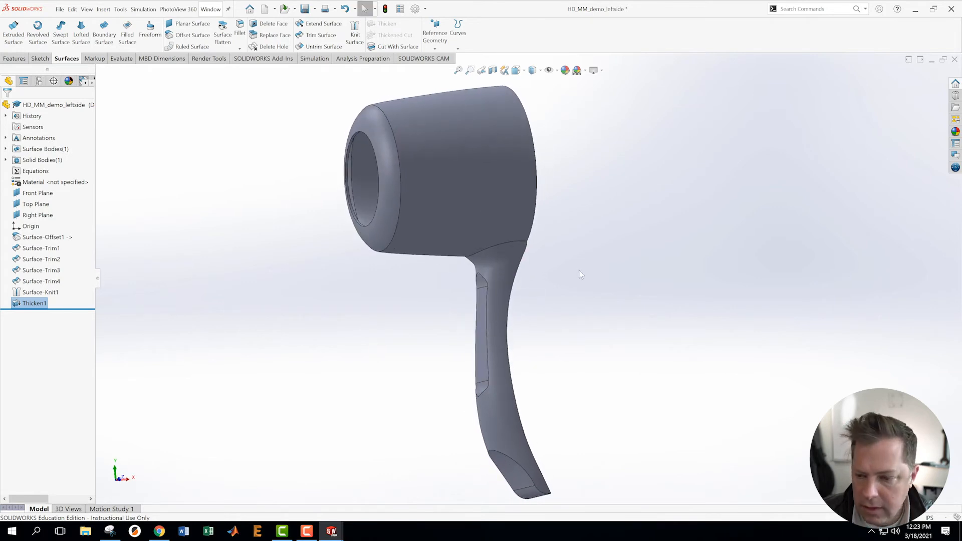
- Roll the feature history back to just after the knitted surface, before the thicken feature
scroll(580, 274, "down", 1)
scroll(542, 275, "up", 3)
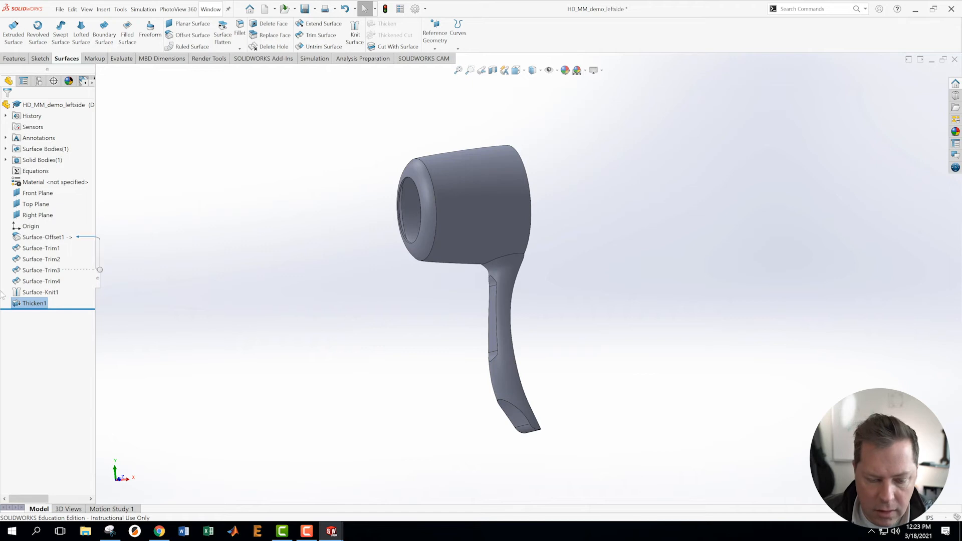
left_click_drag(63, 309, 67, 286)
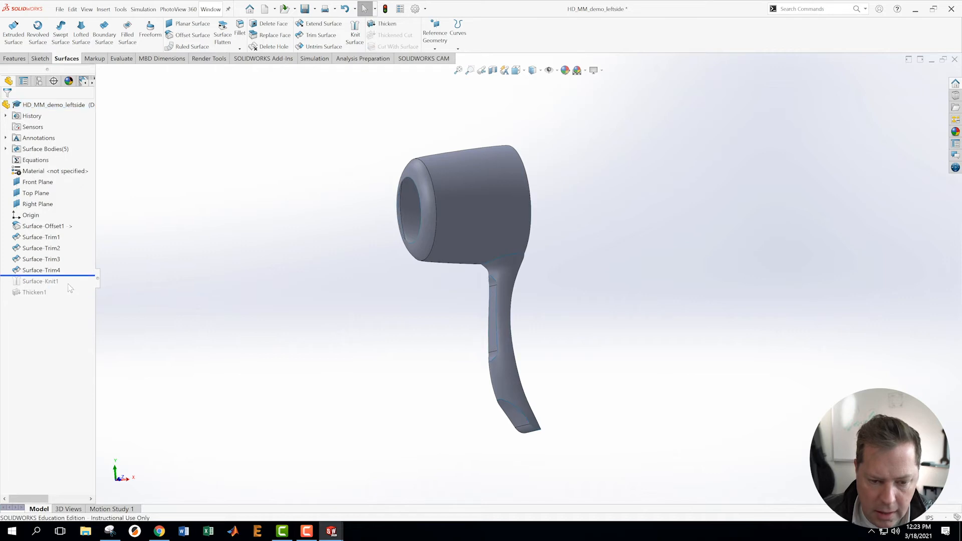
left_click_drag(73, 275, 73, 284)
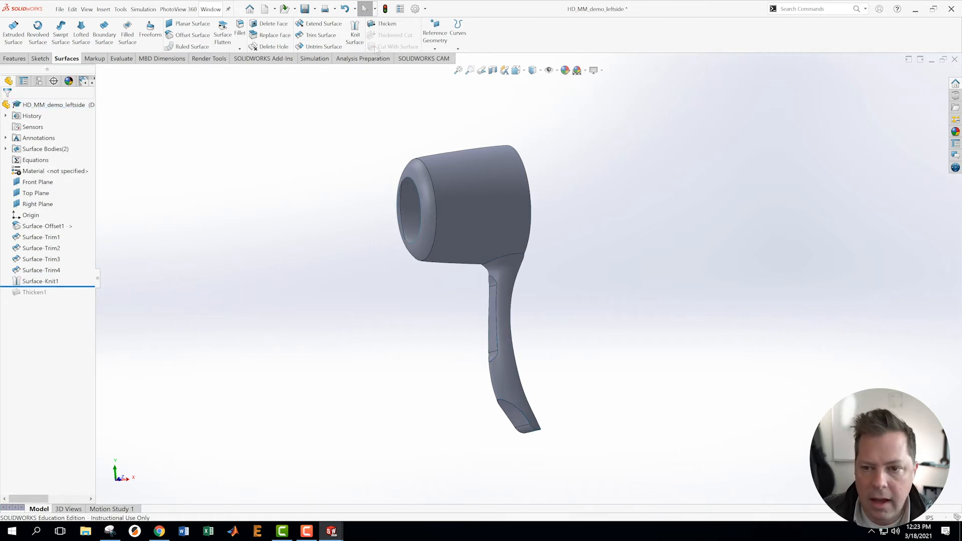
- Fillet the edge where the handle meets the barrel with a 0.2 in radius
left_click(240, 29)
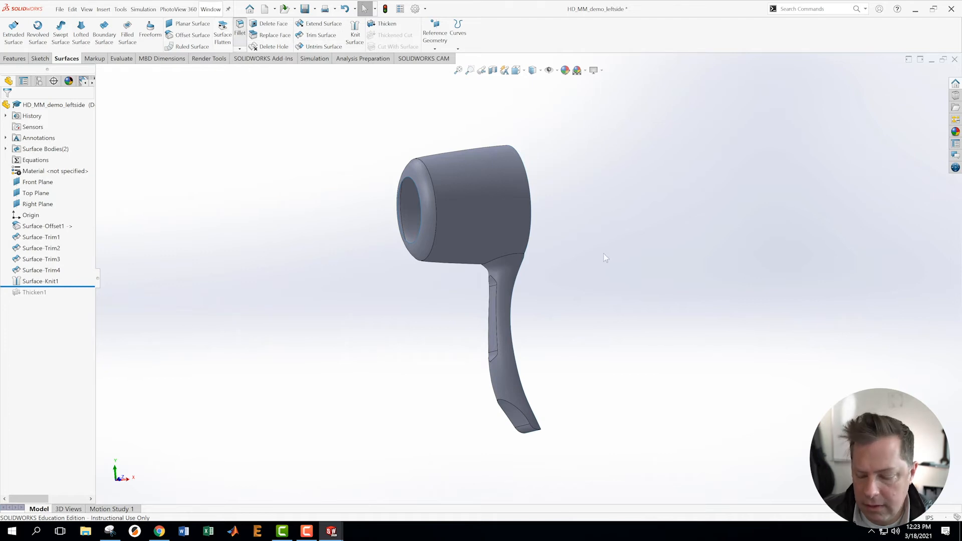
scroll(486, 260, "down", 2)
left_click(491, 255)
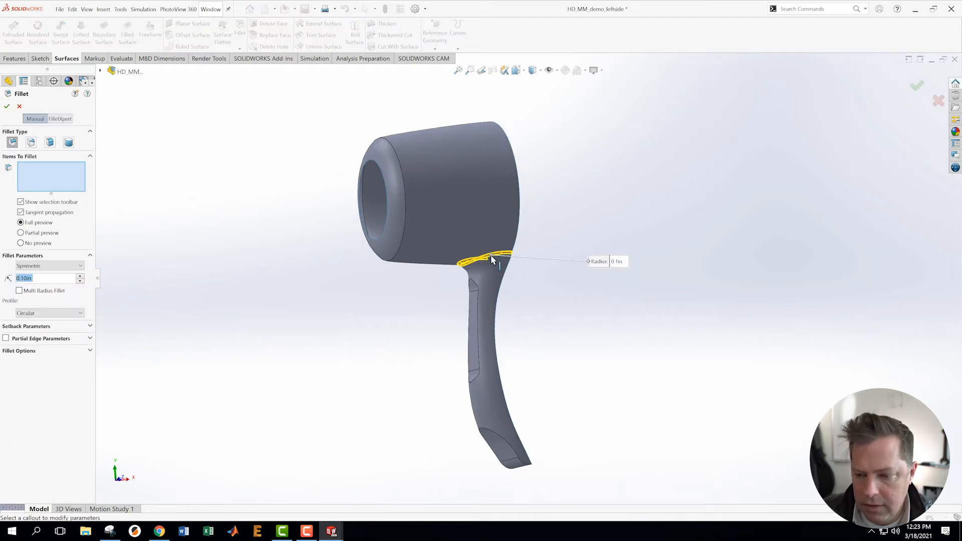
type("0.2")
key("Return")
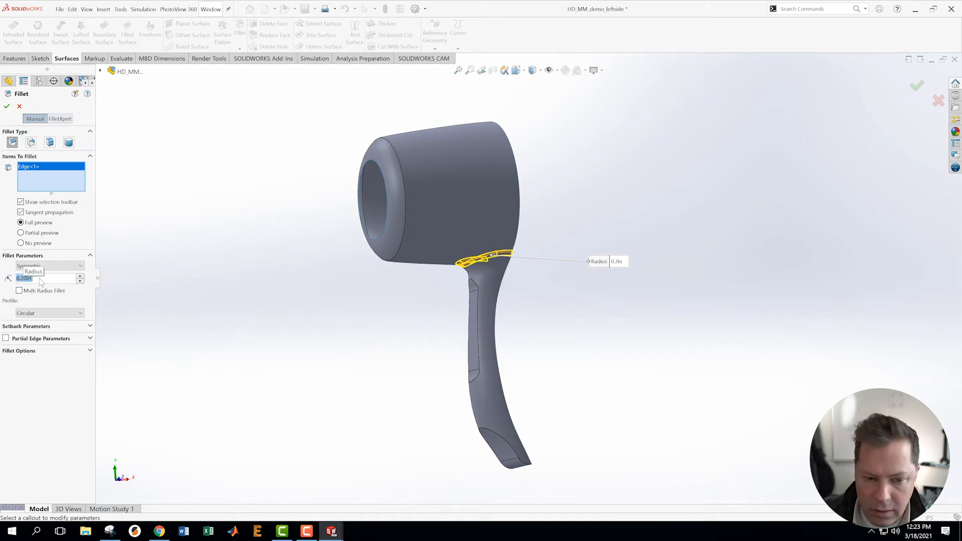
left_click(7, 106)
- Fillet the circular edge between the barrel wall and its open intake end with a 0.2 in radius
scroll(551, 296, "down", 2)
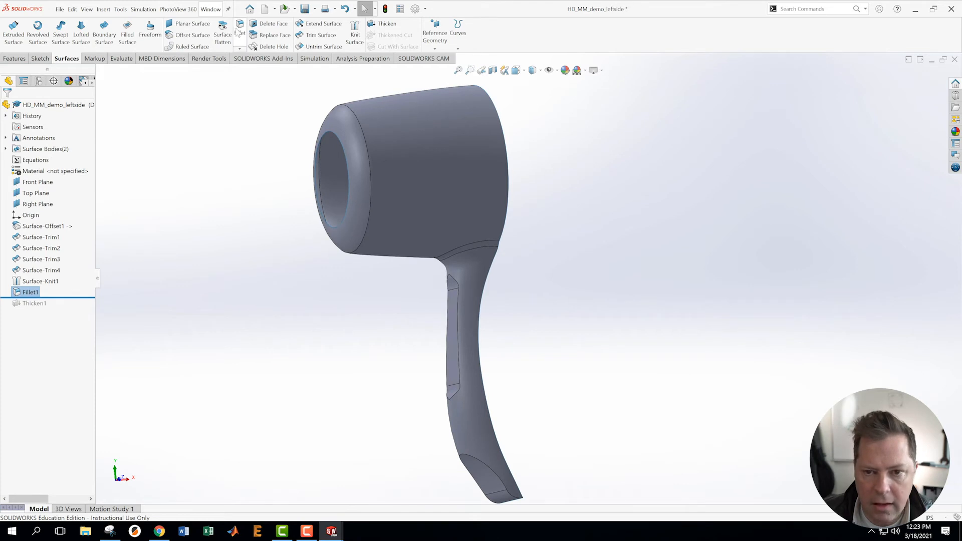
left_click(369, 222)
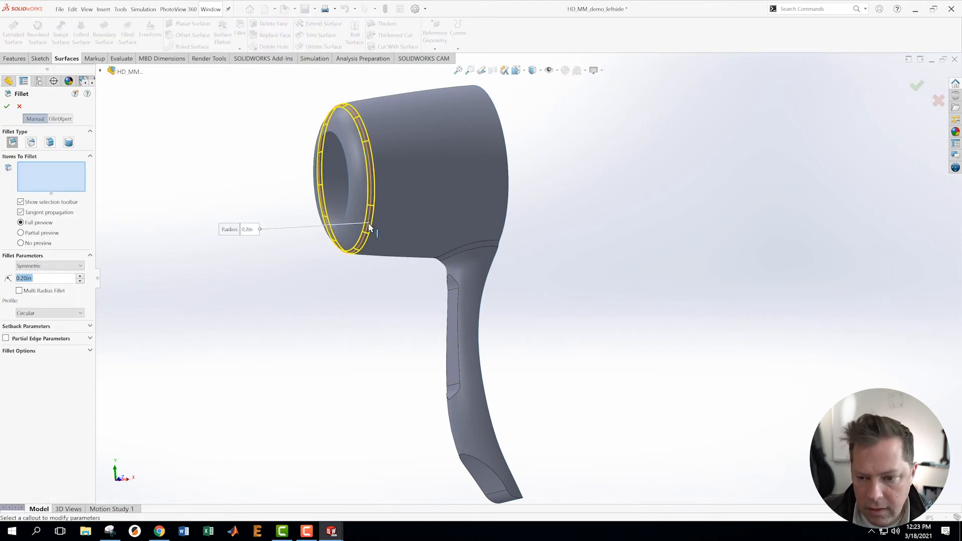
left_click(7, 106)
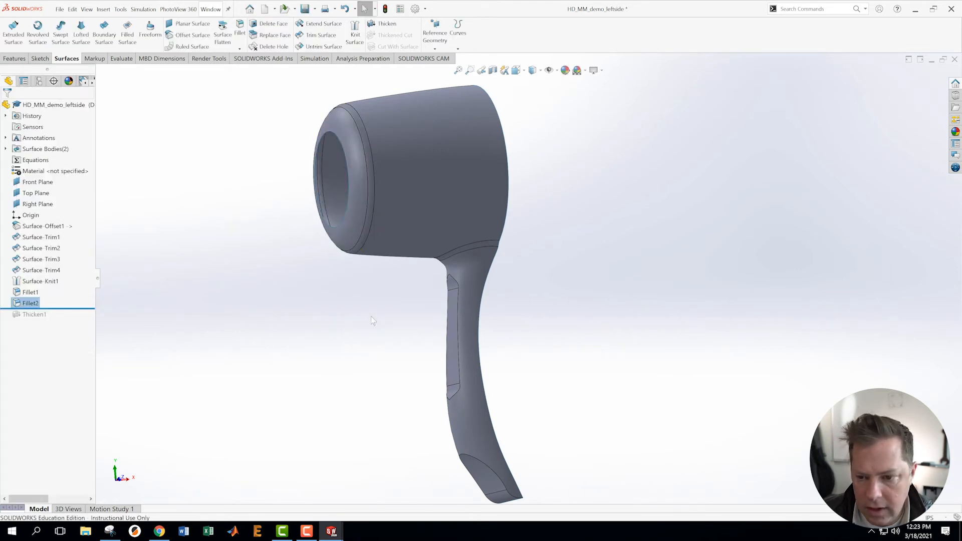
- Fillet the full outline of the recessed grip area on the handle with a 0.1 in radius
middle_click_drag(597, 261, 646, 282)
scroll(493, 310, "down", 5)
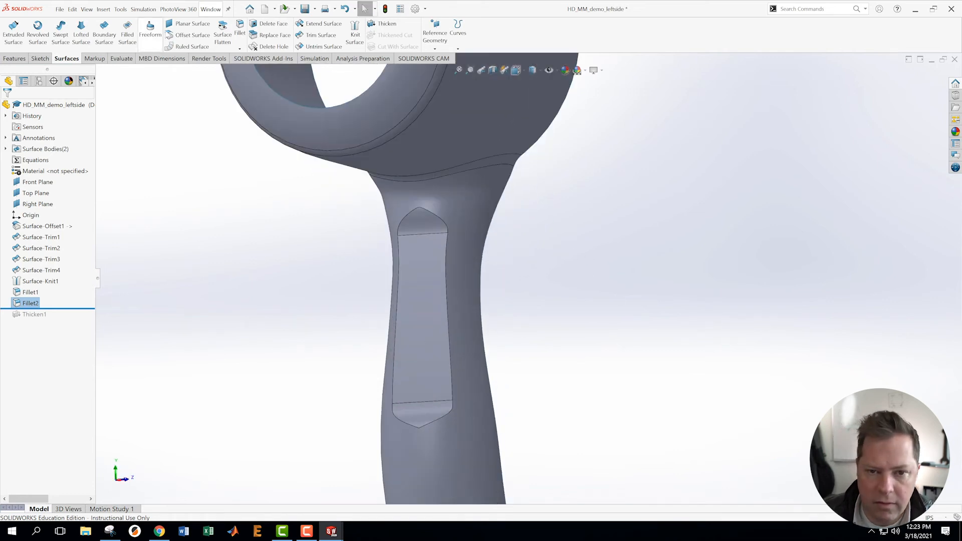
key("Return")
scroll(433, 218, "down", 2)
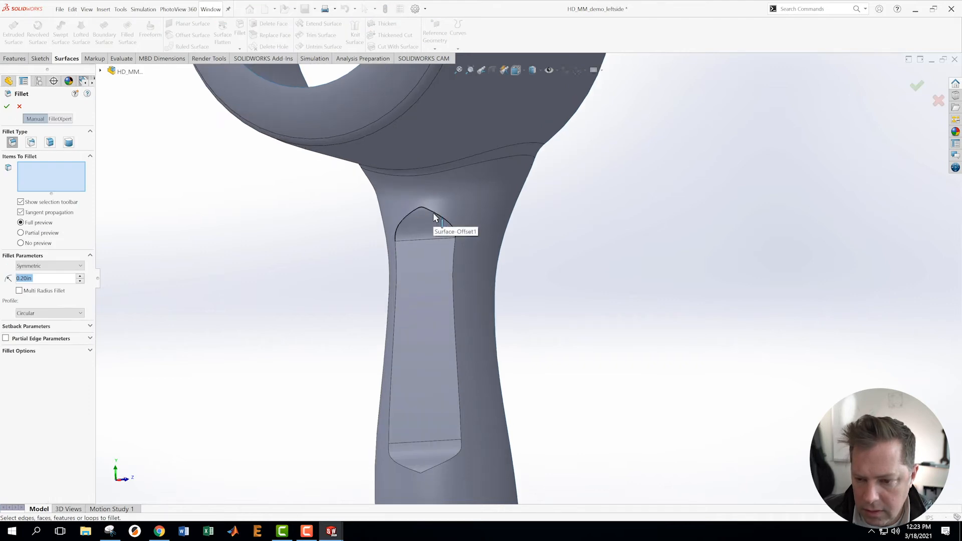
left_click(433, 213)
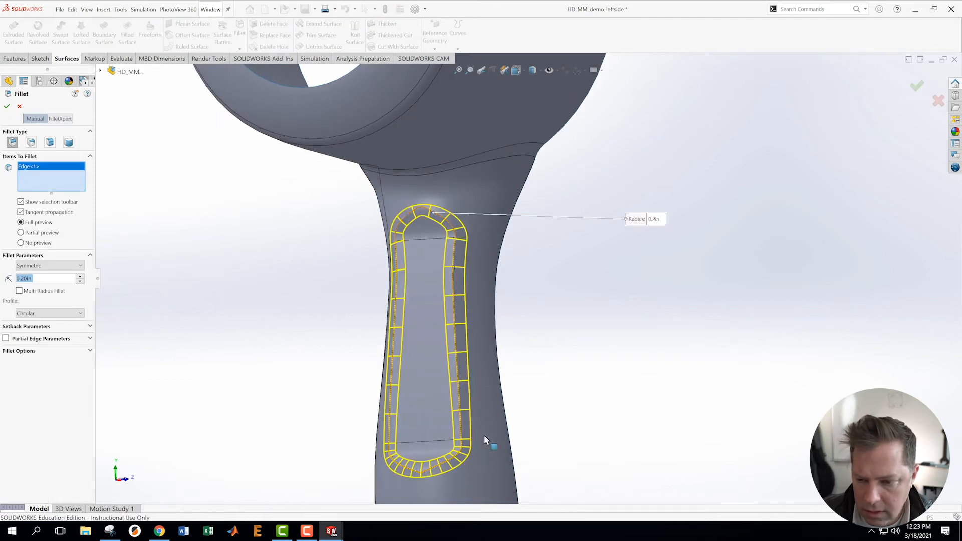
middle_click_drag(612, 426, 554, 357)
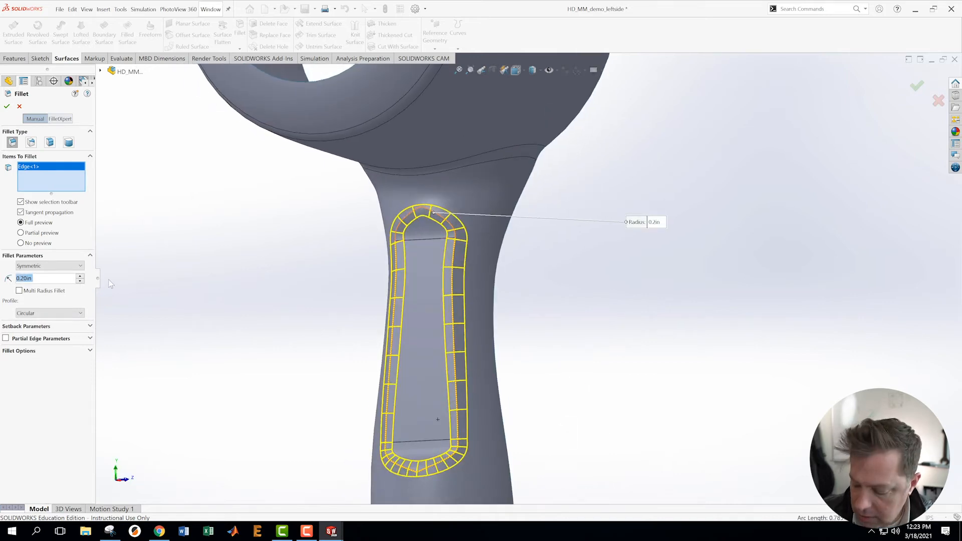
type("0.1")
key("Return")
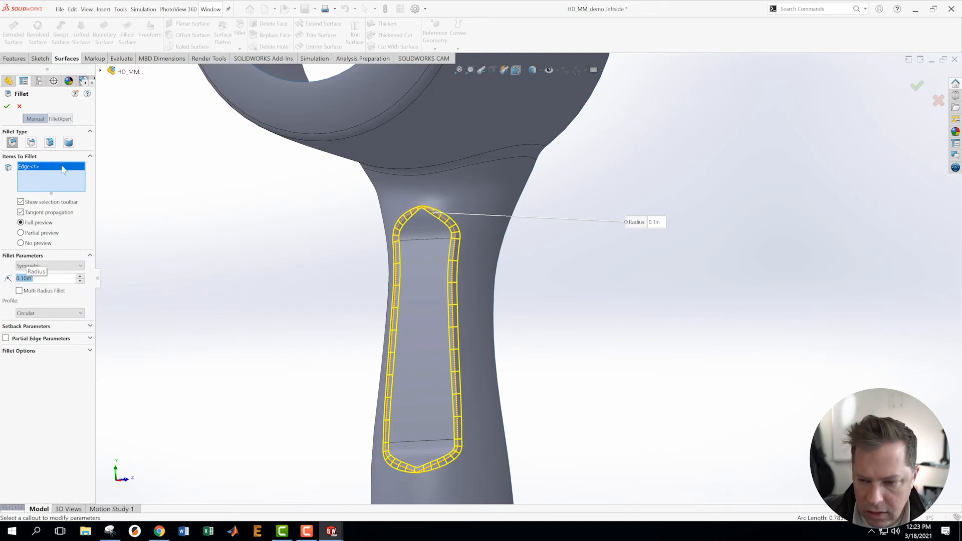
left_click(7, 107)
- Examine the filleted grip recess, the handle base and the whole surface body from several angles
middle_click_drag(230, 317, 490, 410)
scroll(489, 377, "down", 5)
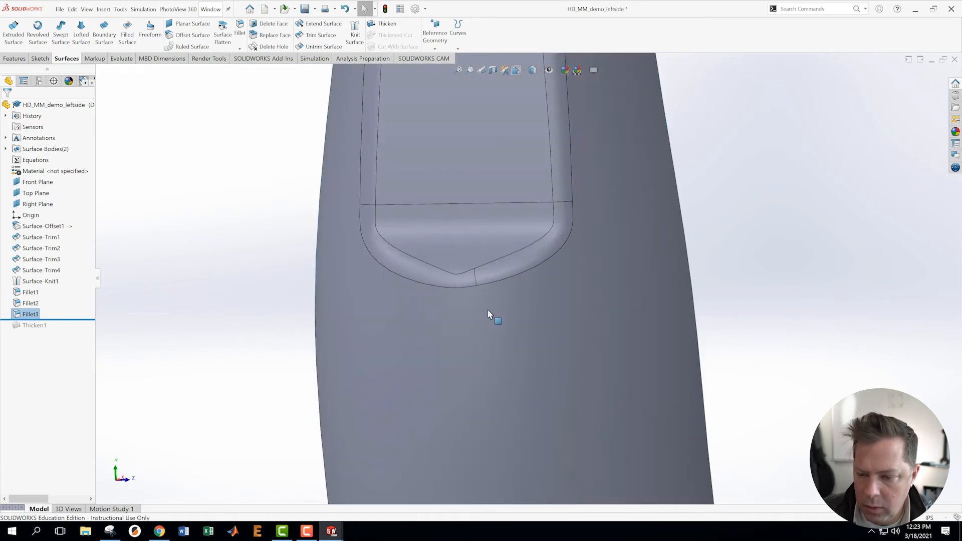
scroll(566, 357, "up", 6)
middle_click_drag(608, 307, 569, 247)
scroll(551, 225, "down", 5)
middle_click_drag(519, 216, 506, 235)
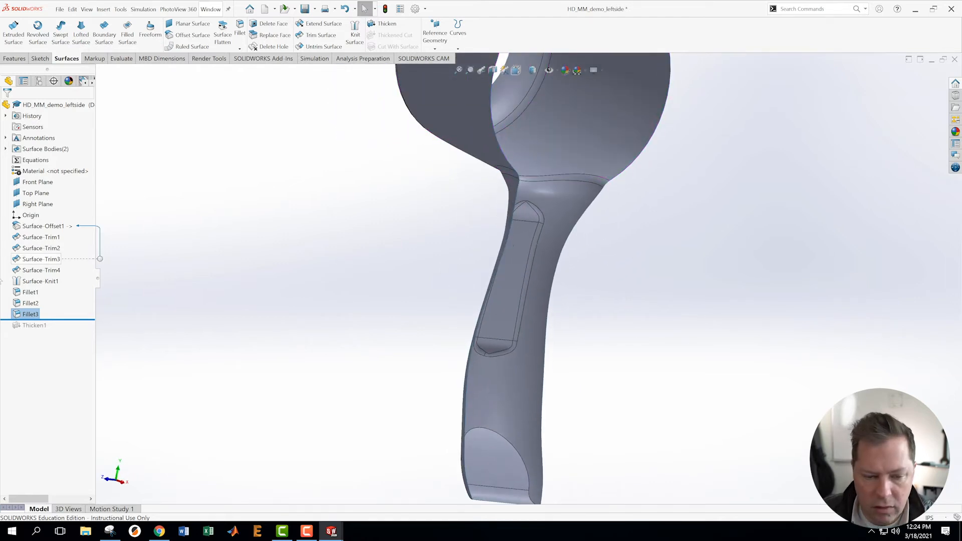
scroll(534, 336, "down", 5)
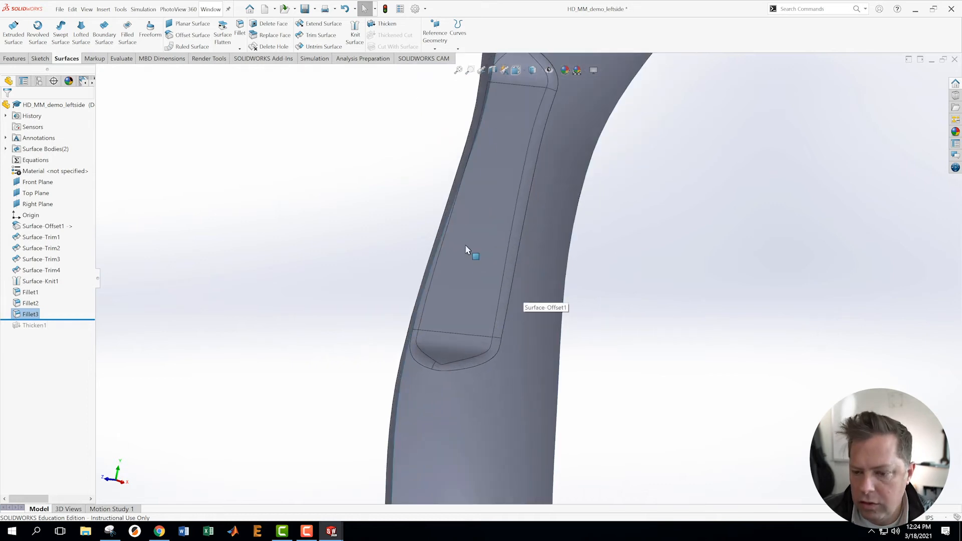
scroll(522, 286, "up", 6)
middle_click_drag(591, 337, 681, 311)
scroll(519, 370, "down", 3)
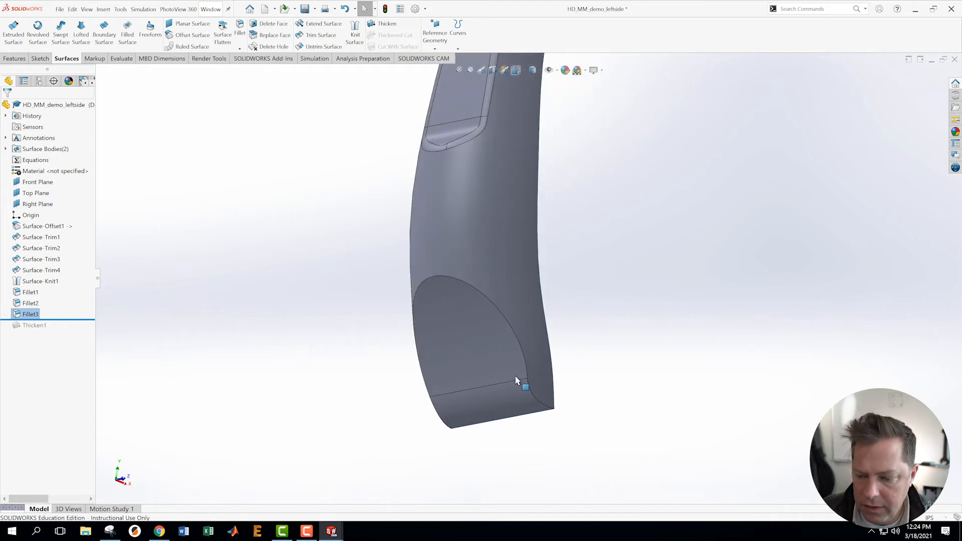
scroll(627, 215, "up", 5)
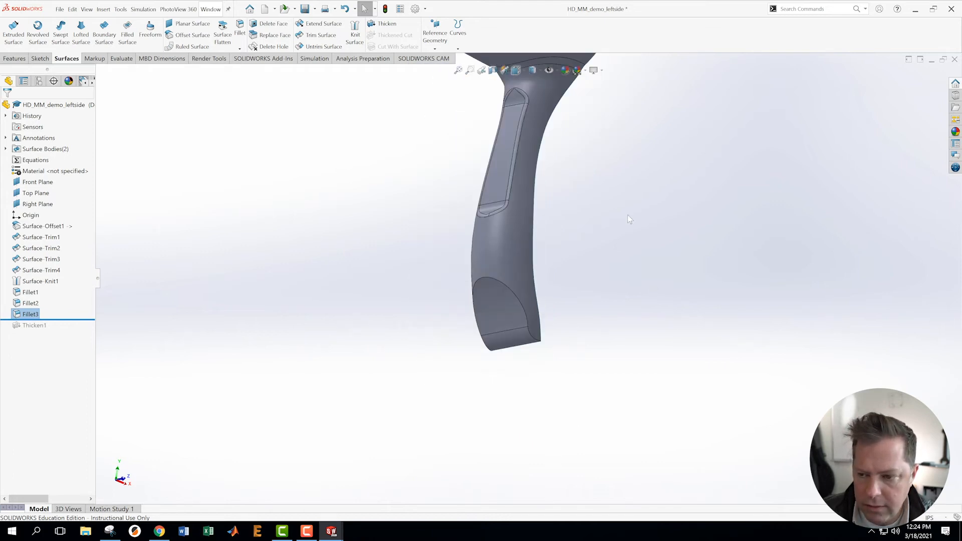
scroll(623, 166, "down", 2)
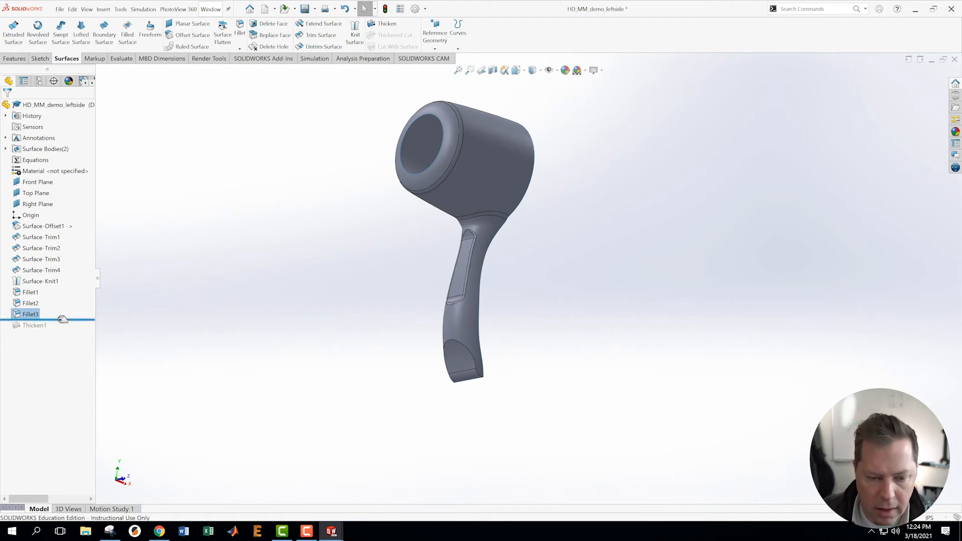
- Roll the history forward past the thicken feature to include the fillets in the shell, and save the left-side part
left_click_drag(63, 319, 64, 328)
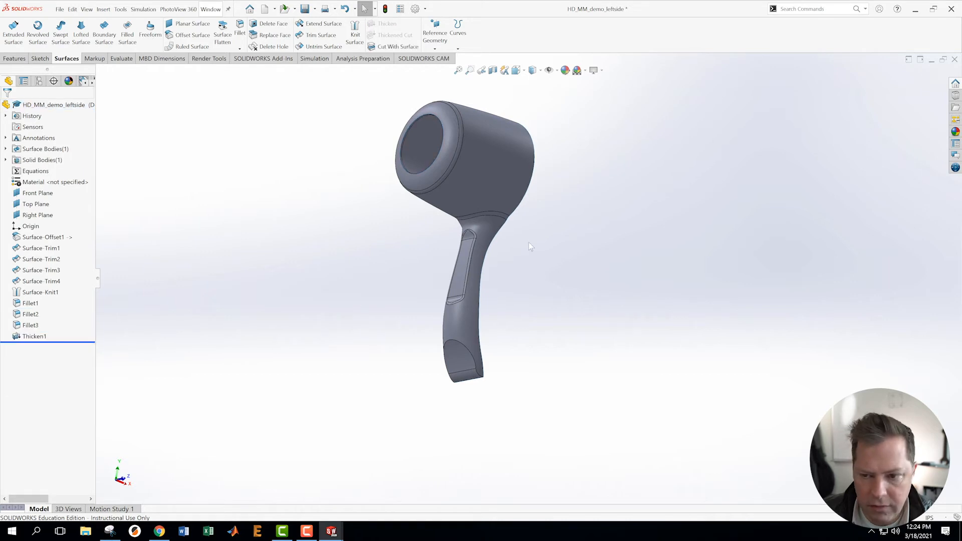
middle_click_drag(603, 214, 469, 191)
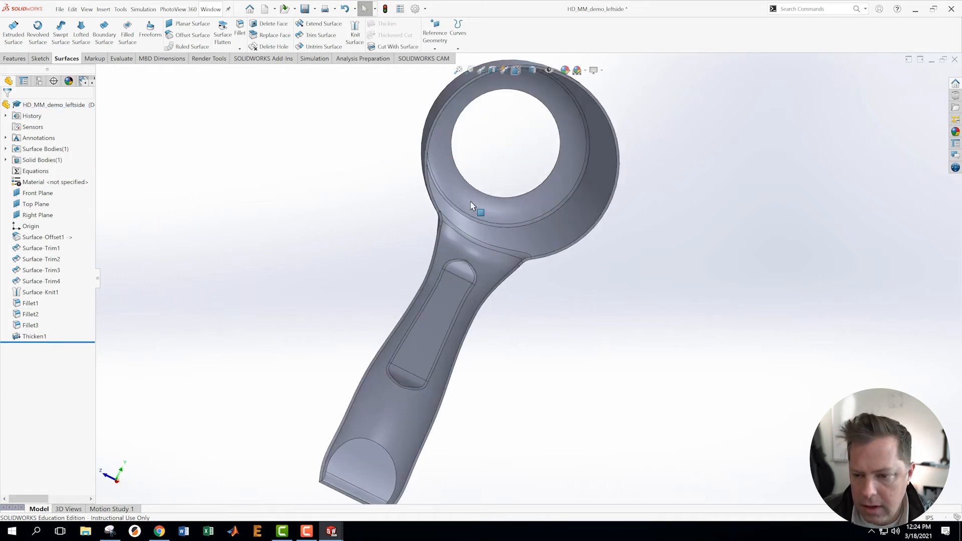
scroll(512, 311, "down", 3)
middle_click_drag(512, 311, 450, 246)
scroll(485, 348, "up", 4)
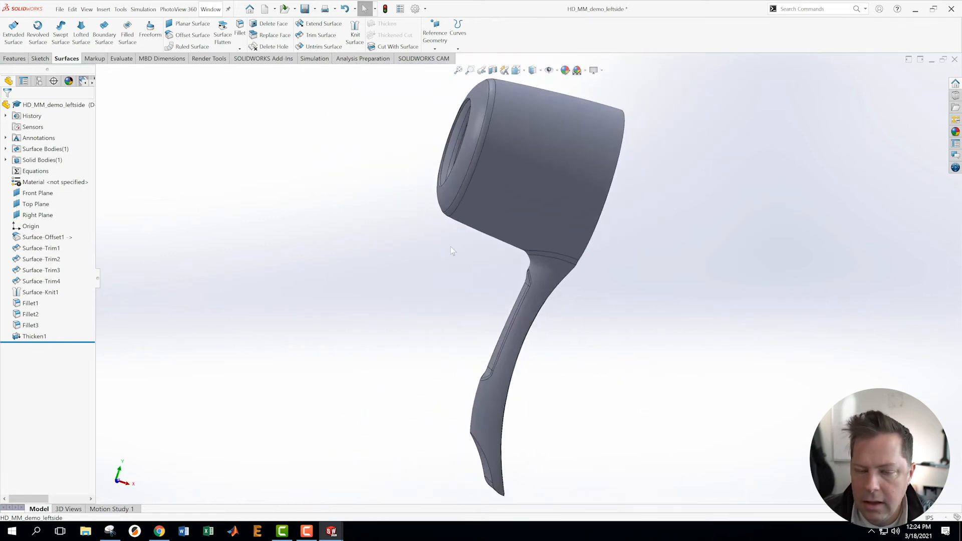
left_click(59, 9)
left_click(82, 115)
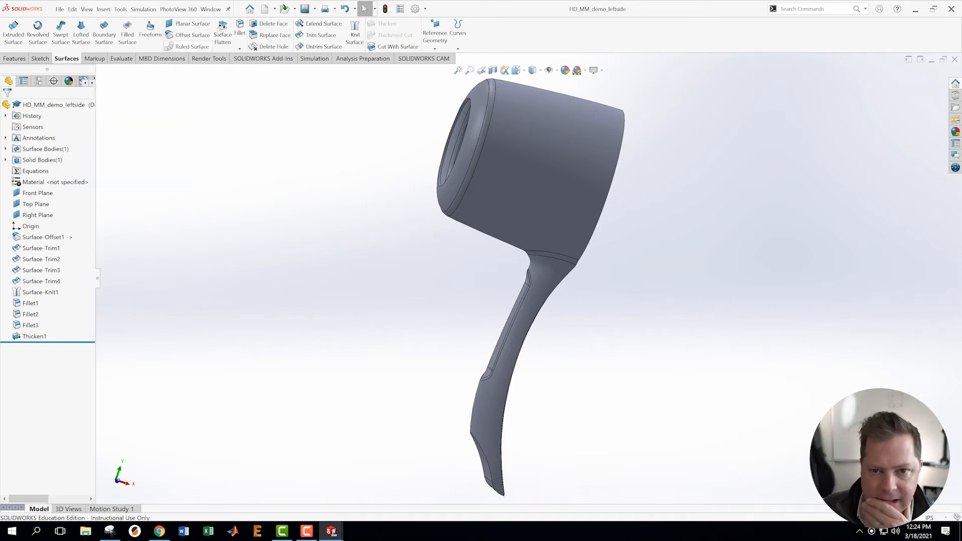
- Switch to the MMDemoassembly document and rebuild the assembly with the changed left-side part
left_click(210, 9)
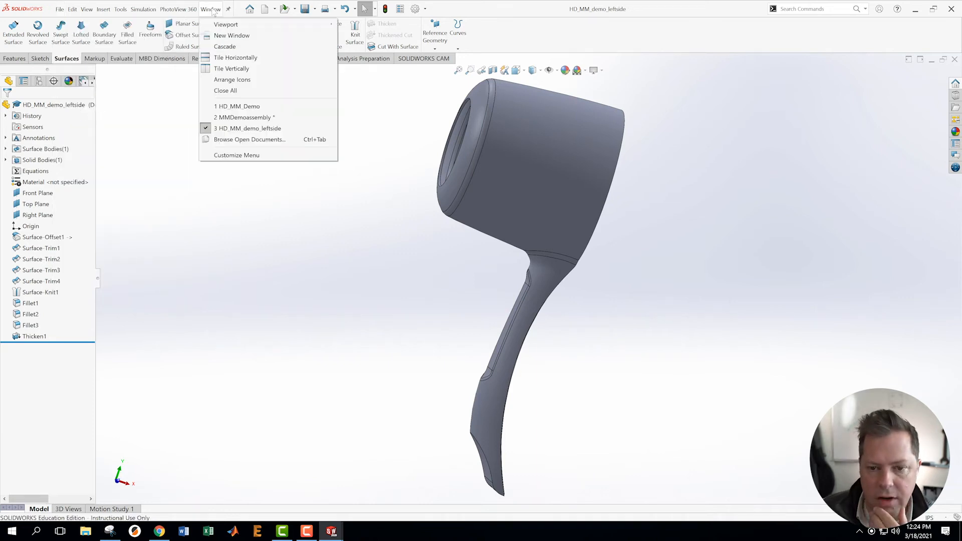
left_click(235, 118)
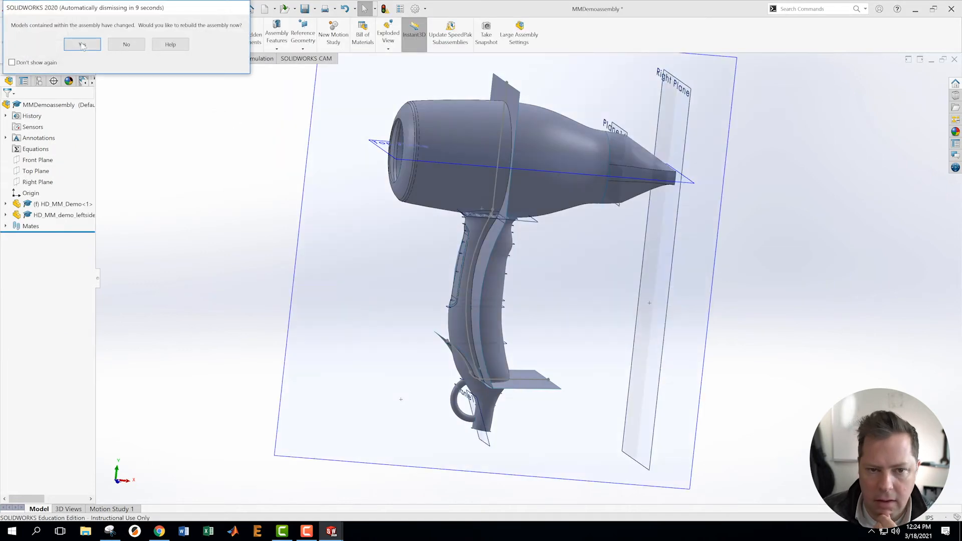
left_click(82, 44)
scroll(550, 243, "up", 1)
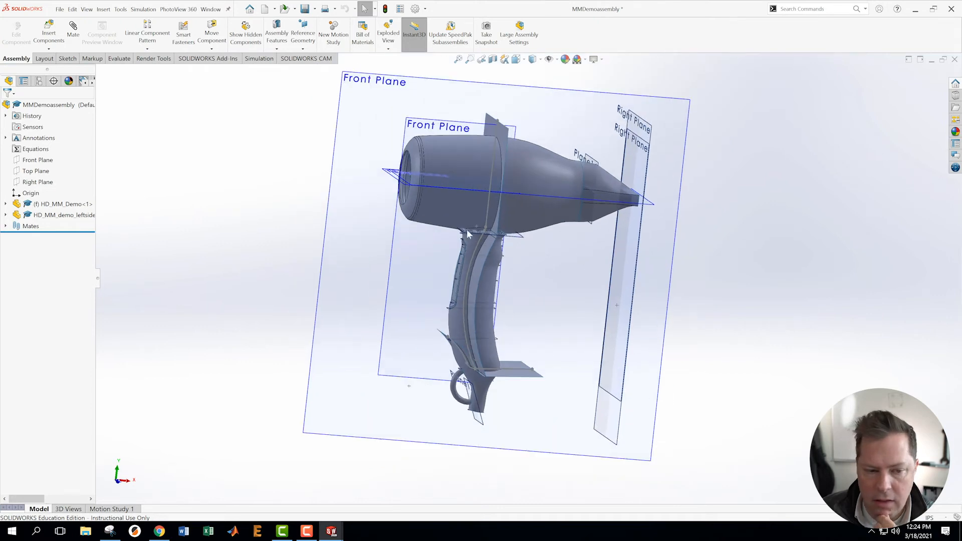
- Hide the HD_MM_Demo master model to examine the left-side shell alone, and show the master model again
right_click(53, 207)
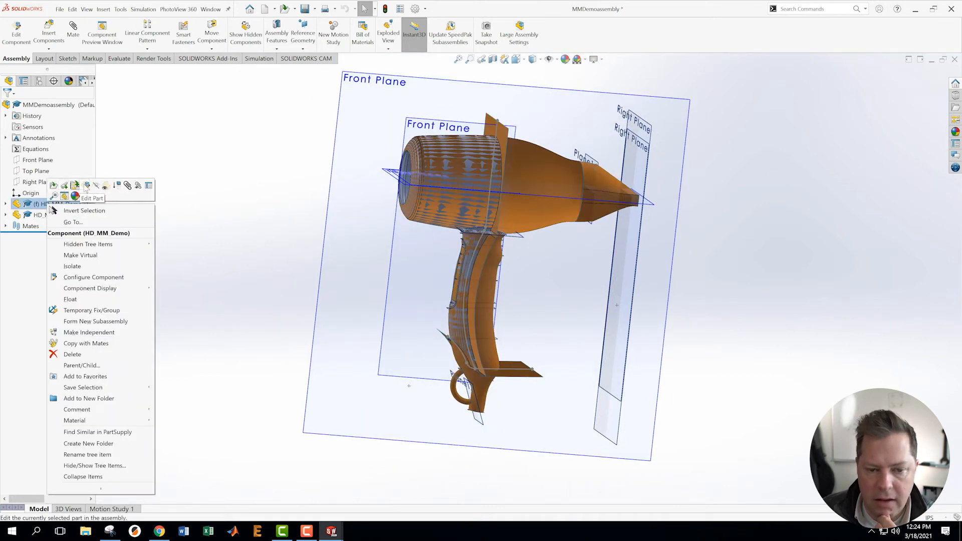
left_click(95, 186)
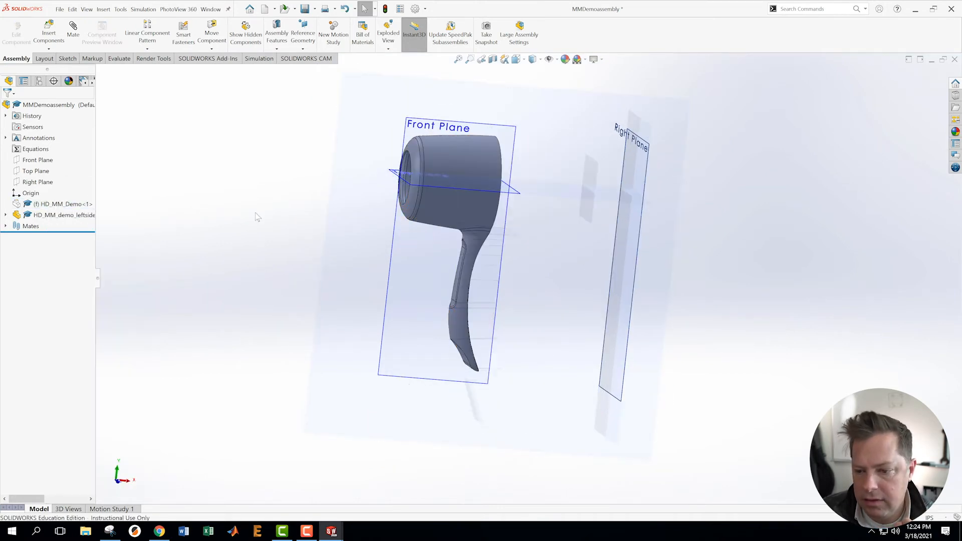
middle_click_drag(317, 201, 234, 193)
scroll(503, 225, "down", 4)
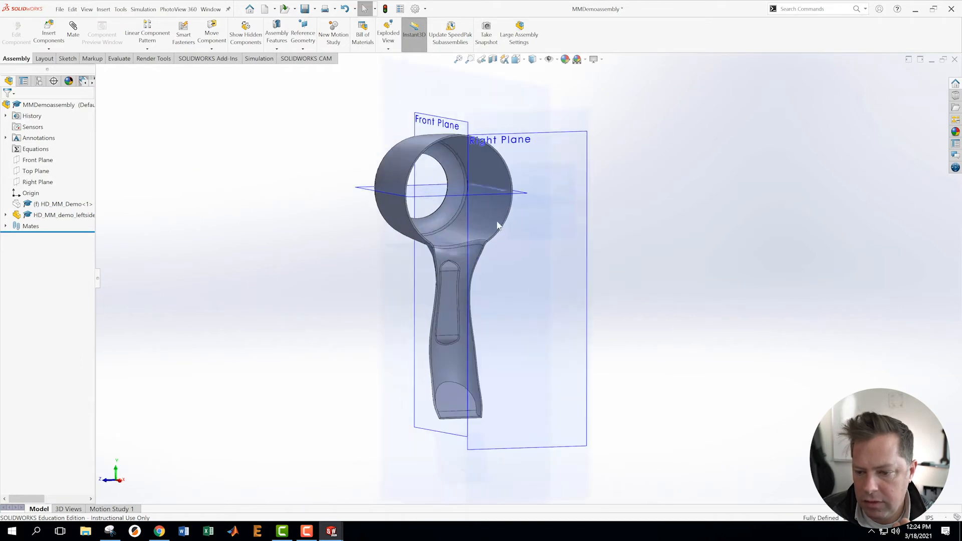
scroll(504, 282, "up", 5)
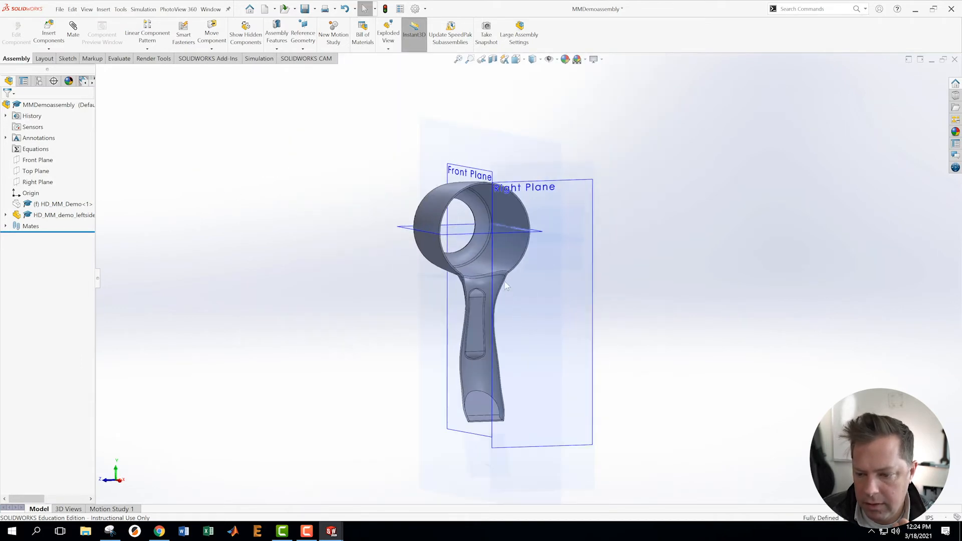
right_click(45, 205)
left_click(78, 184)
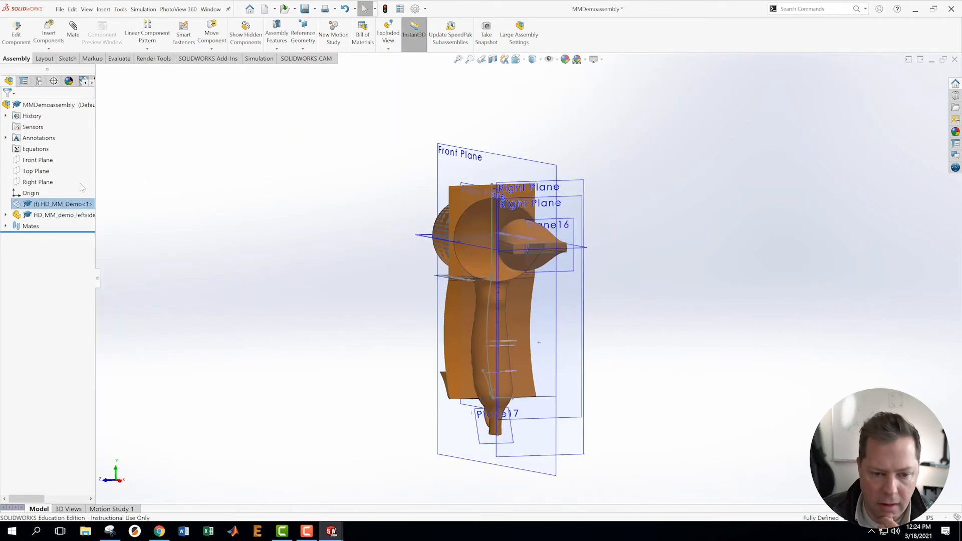
left_click(150, 207)
middle_click_drag(155, 208, 200, 206)
- Hide the HD_MM_demo_leftside component in the assembly, leaving only the master model displayed
right_click(45, 215)
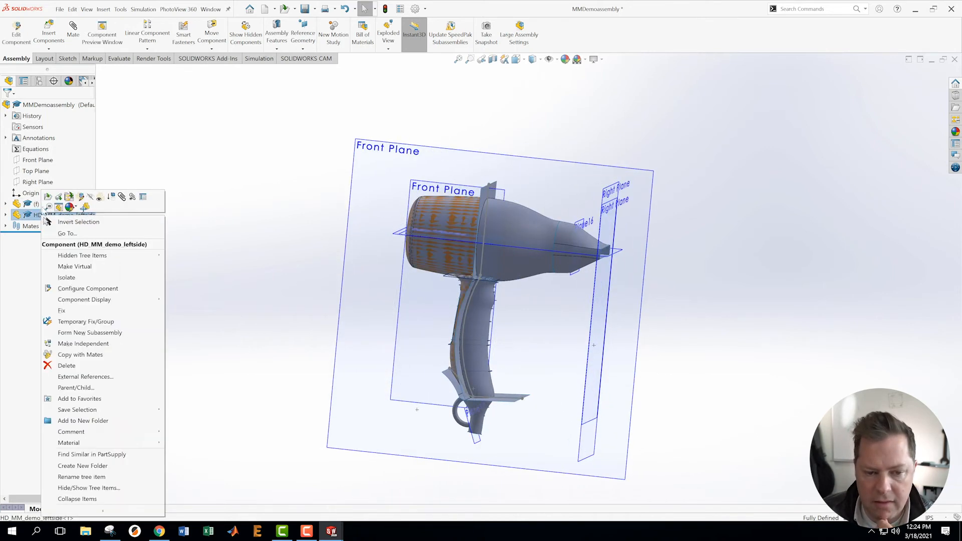
left_click(90, 197)
middle_click_drag(294, 234, 520, 348)
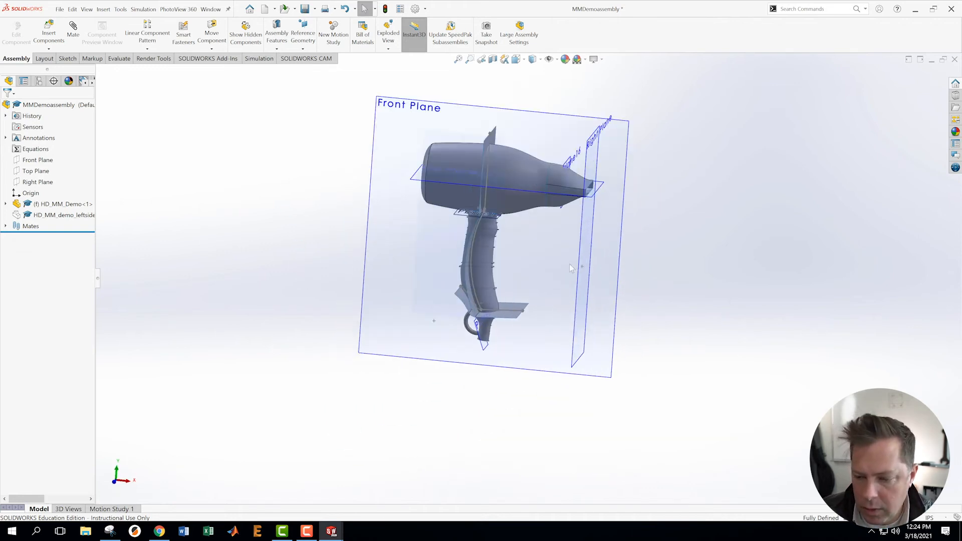
middle_click_drag(539, 270, 415, 242)
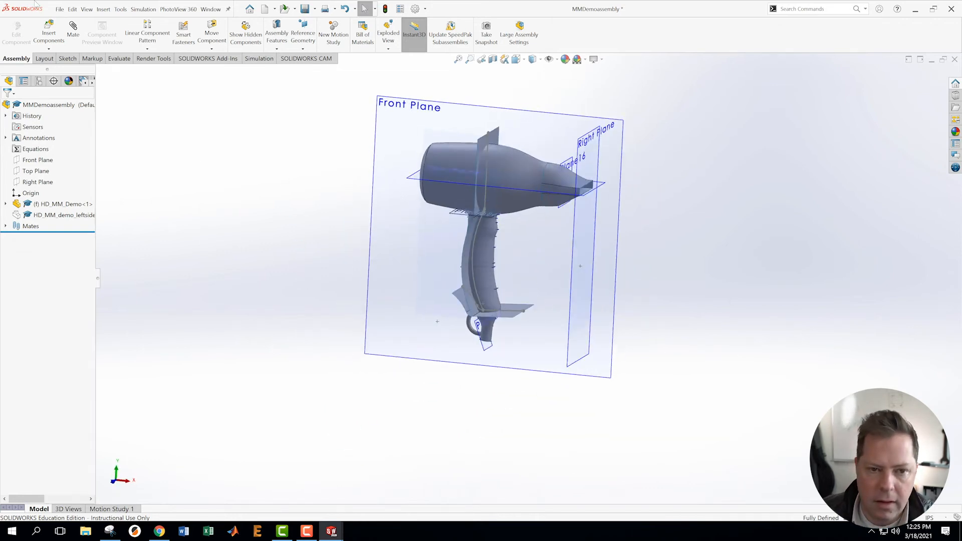
- Insert a new part into the assembly and save it as HD_MM_demo_rightside in the HD_MM_Demo folder
left_click(49, 49)
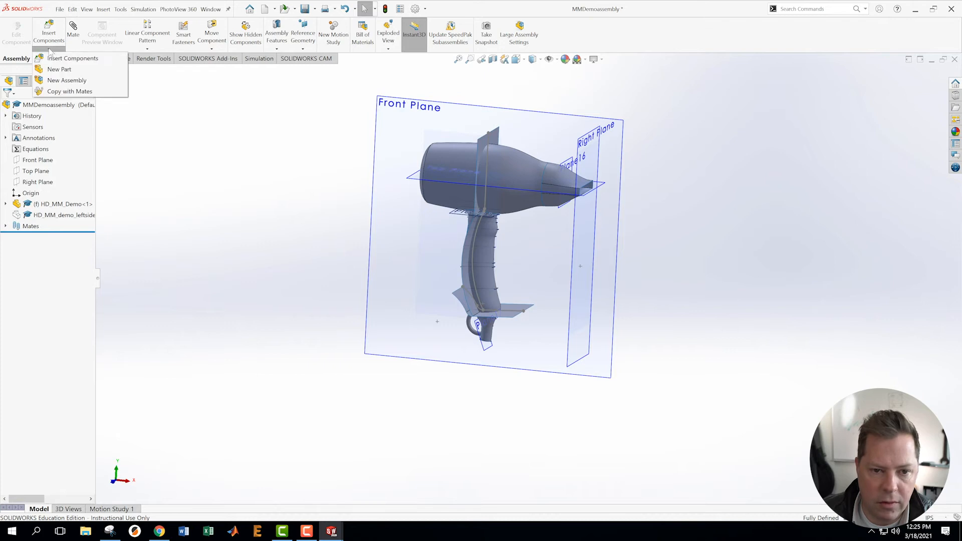
left_click(57, 70)
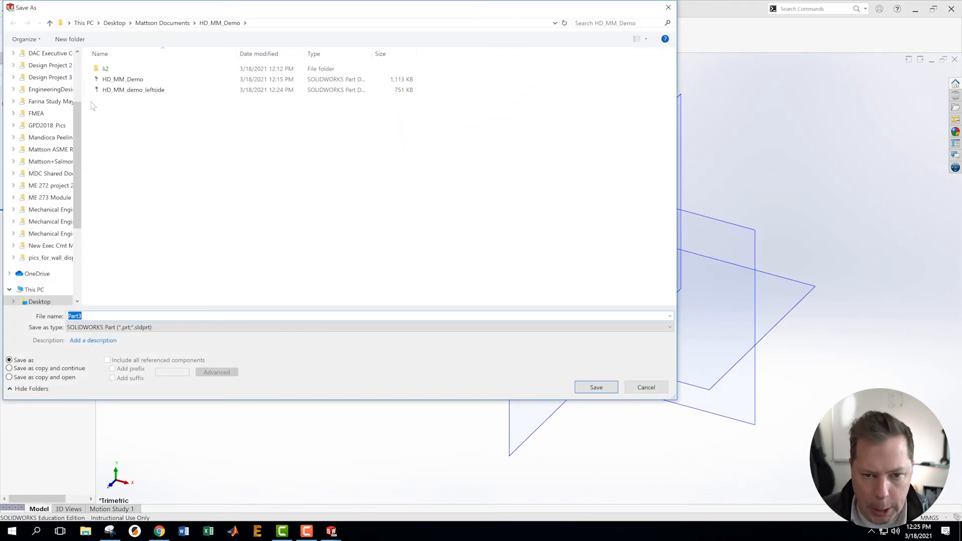
left_click(106, 91)
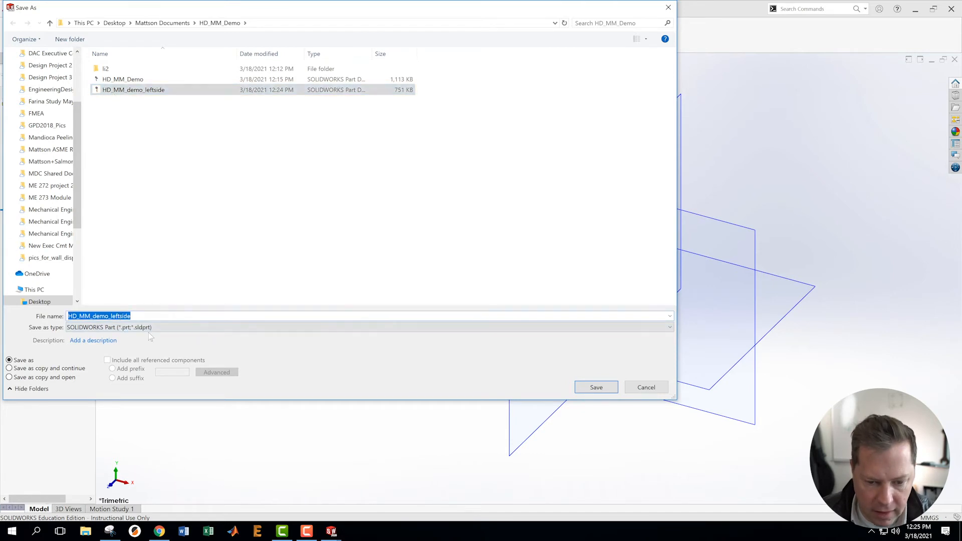
key("Right")
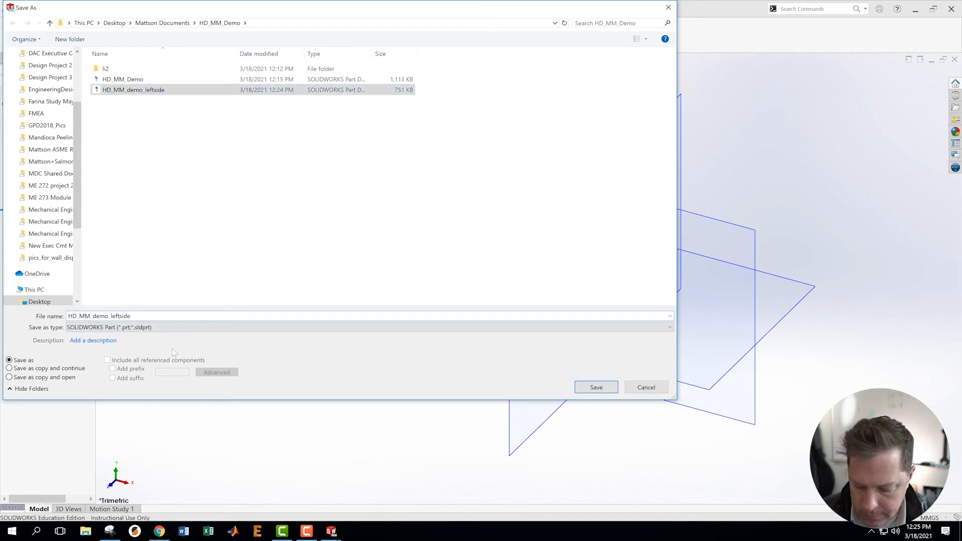
key("Left")
key("Left")
key("Left")
key("Left")
key("BackSpace")
key("BackSpace")
key("BackSpace")
key("BackSpace")
type("right")
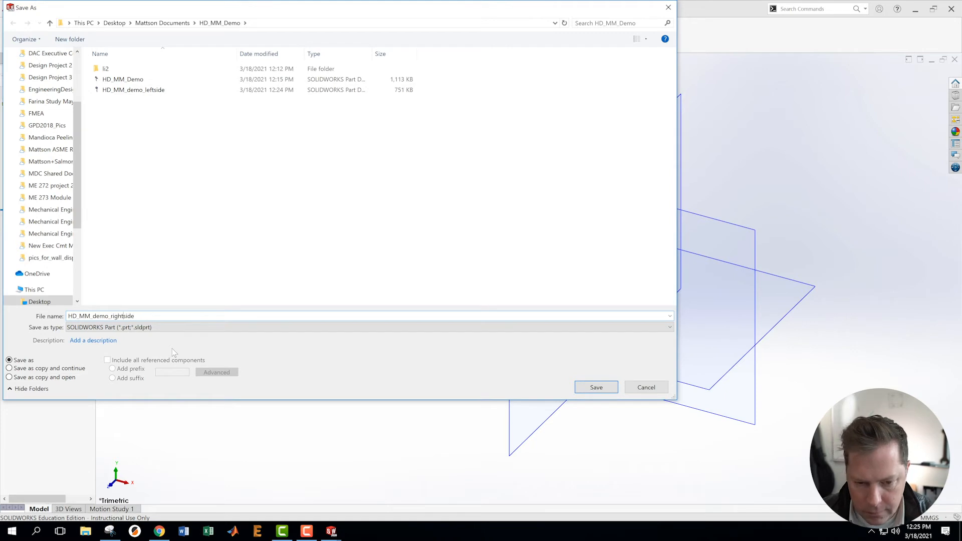
left_click(591, 388)
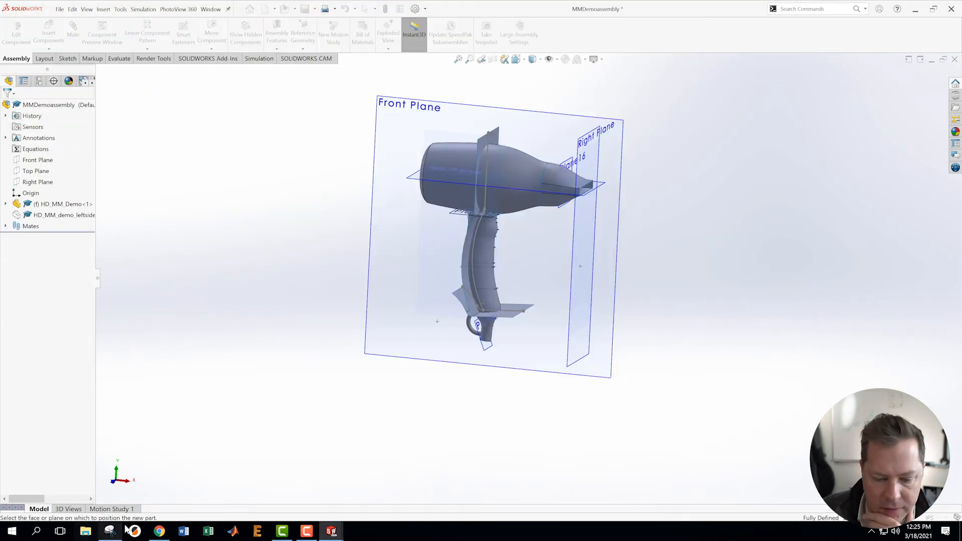
- Place the new part on the master model's Front Plane and exit the sketch without drawing anything
left_click(401, 102)
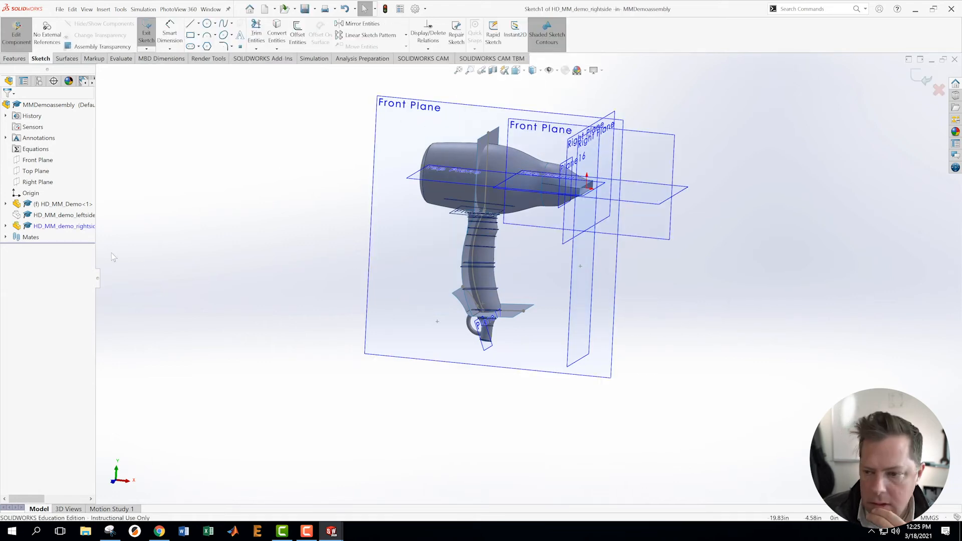
left_click(923, 81)
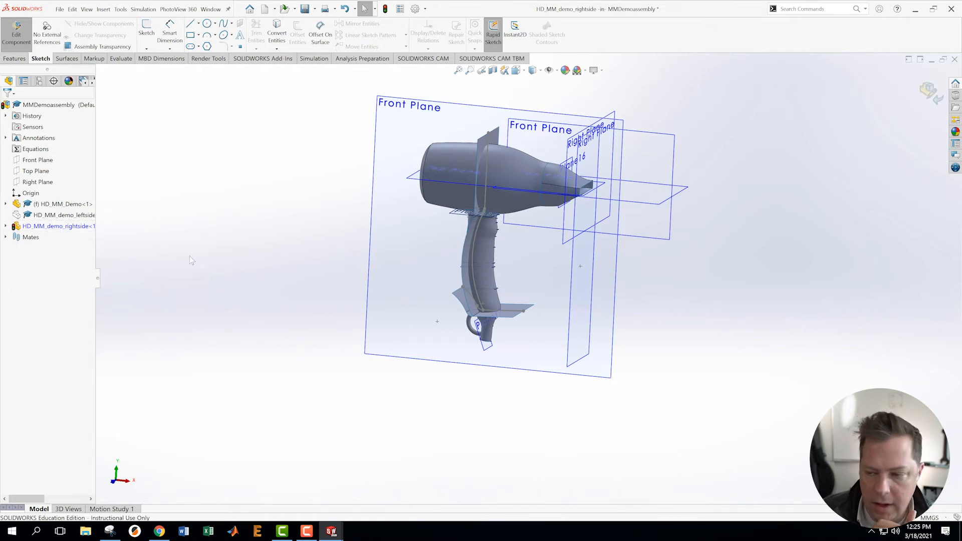
scroll(566, 207, "up", 2)
scroll(559, 211, "down", 2)
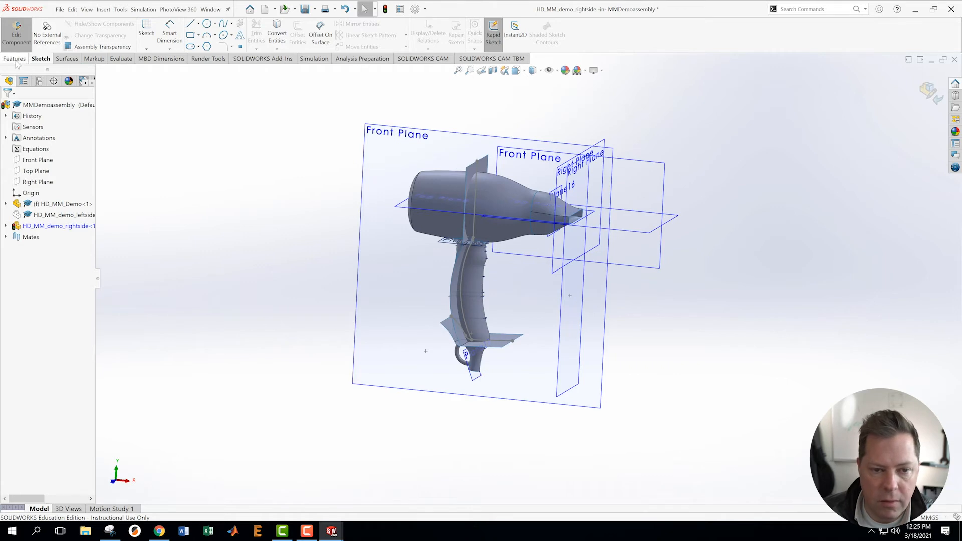
- Start a 0.00 mm Offset Surface in the right-side part, hide the reference geometry, and select the master model's barrel and handle faces
left_click(67, 59)
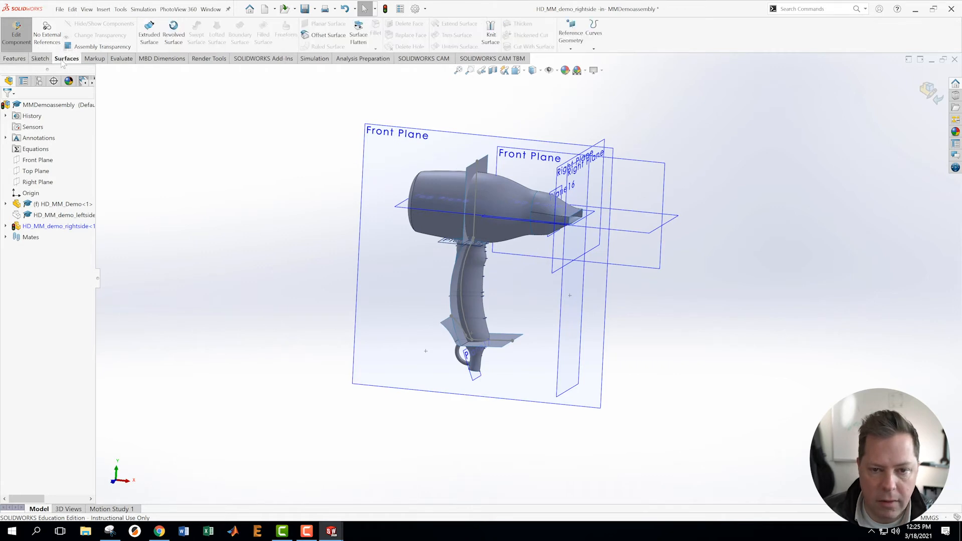
left_click(316, 39)
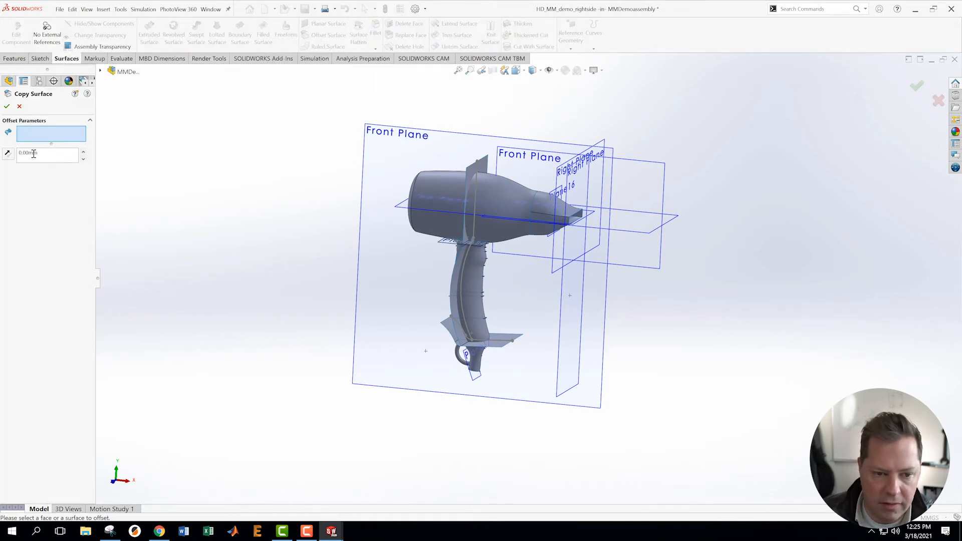
scroll(702, 203, "down", 1)
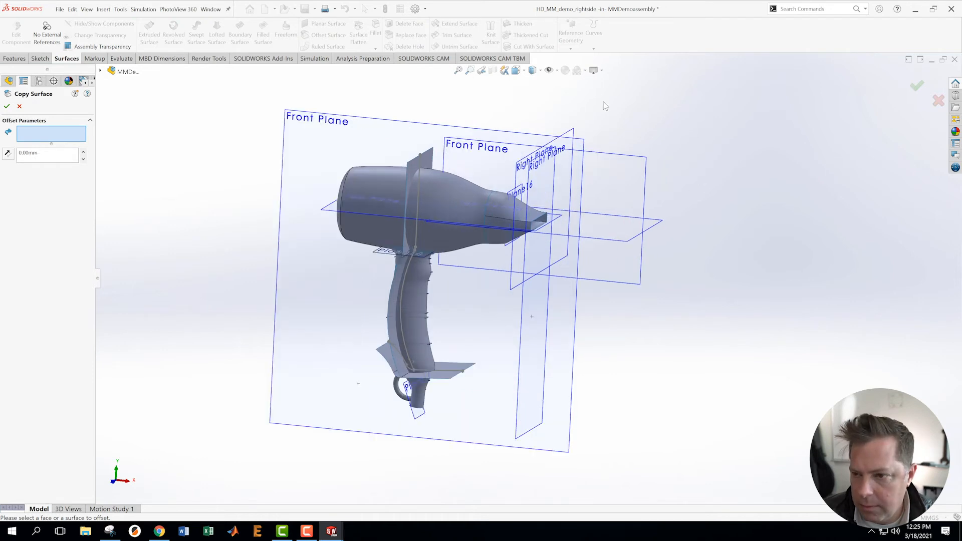
left_click(549, 71)
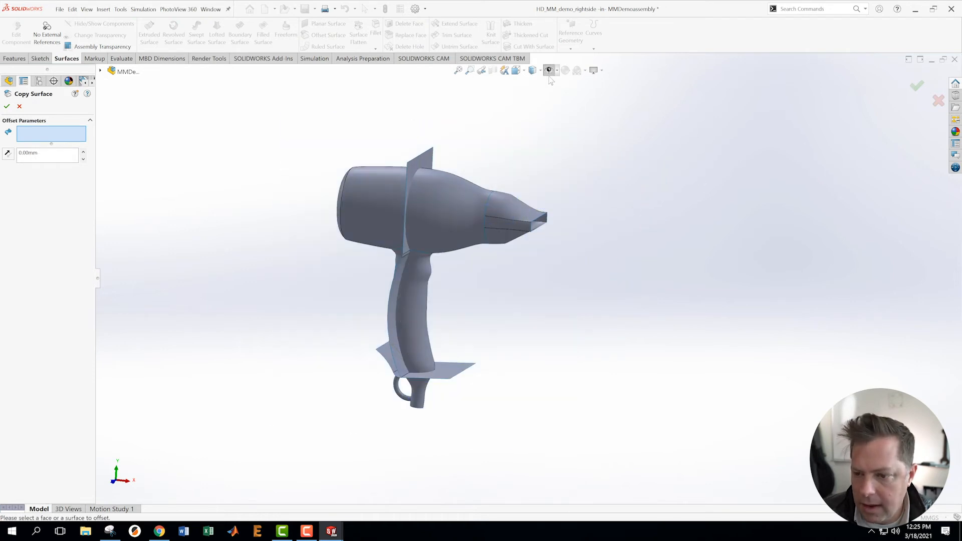
left_click(451, 207)
left_click(423, 289)
middle_click_drag(422, 289, 498, 285)
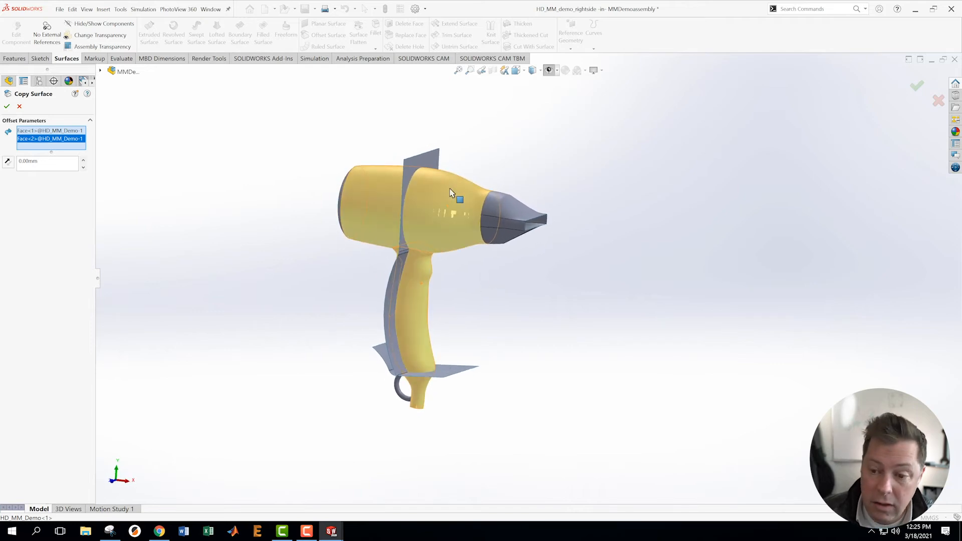
- Add the flat parting surface through the barrel and the two parting surface faces along the handle to the offset selection
scroll(451, 211, "down", 3)
left_click(407, 267)
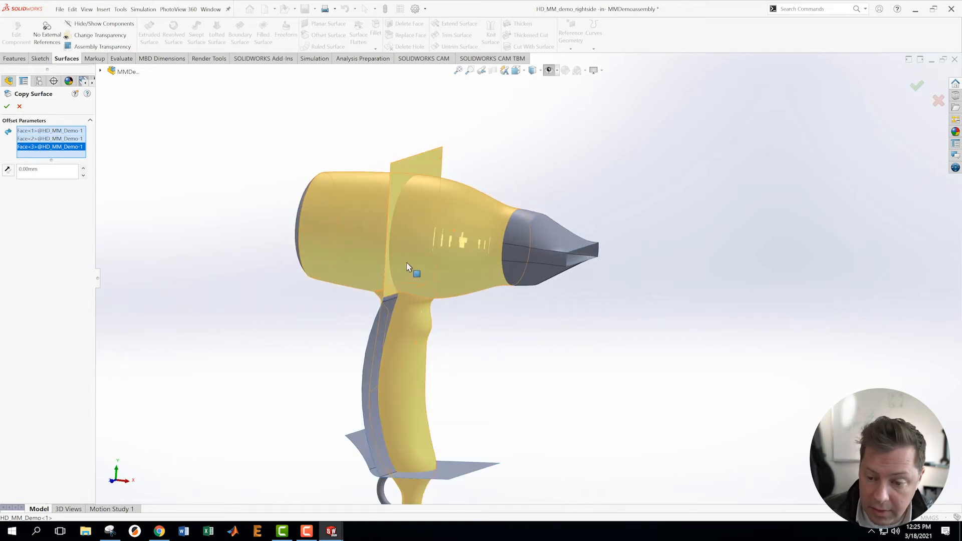
left_click(396, 314)
left_click(393, 319)
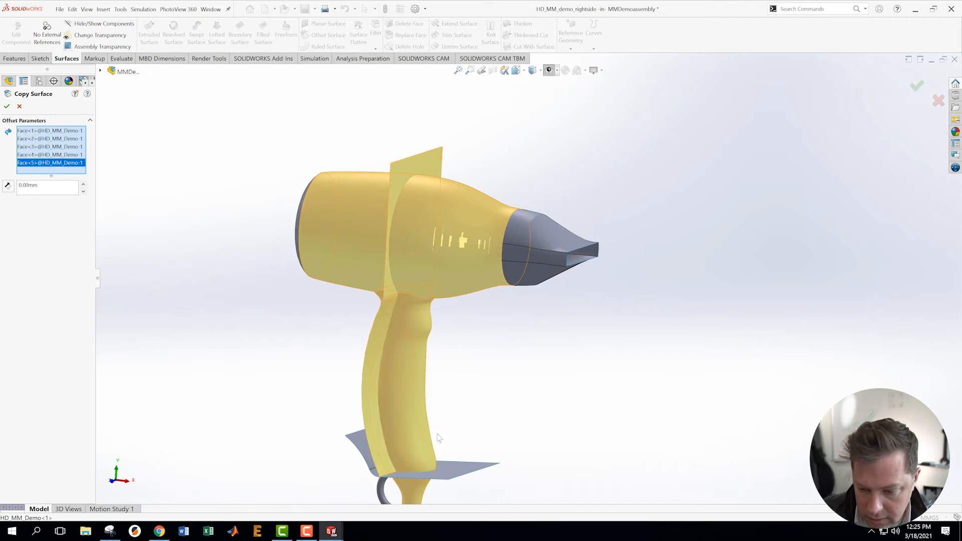
- Add the three parting surface faces at the handle's lower end and complete the surface copy with all eight faces
scroll(439, 438, "down", 4)
left_click(485, 347)
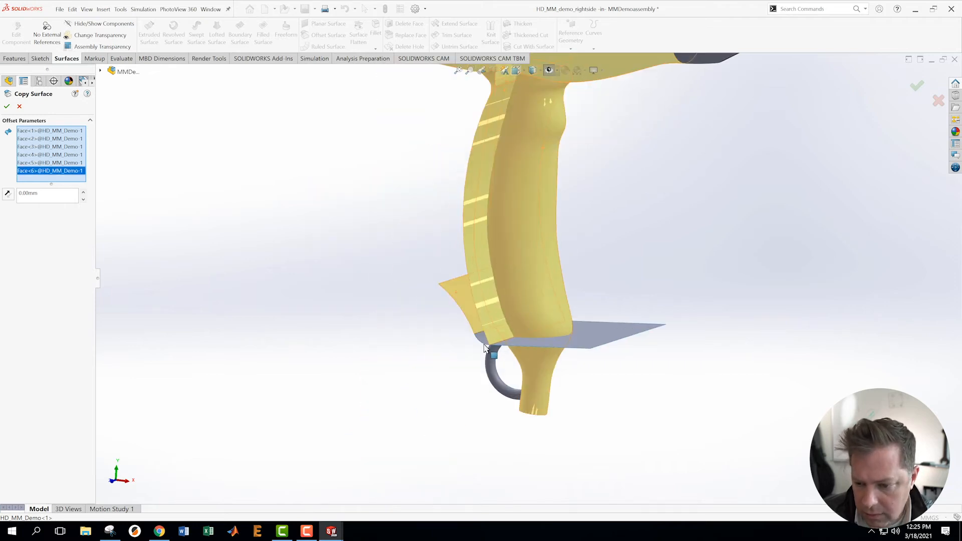
left_click(484, 344)
left_click(580, 346)
middle_click_drag(674, 335, 675, 288)
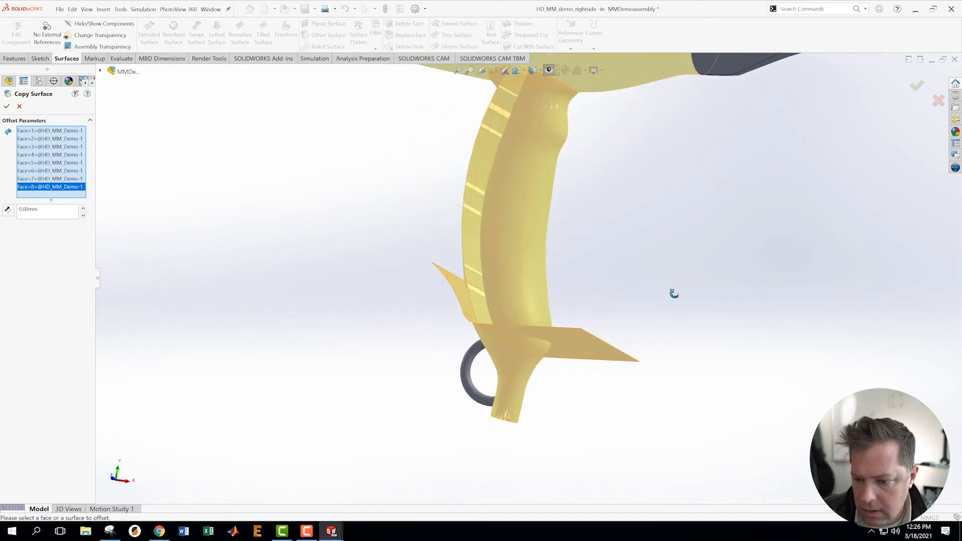
scroll(720, 190, "up", 3)
scroll(701, 176, "down", 1)
scroll(701, 176, "up", 2)
scroll(621, 157, "down", 1)
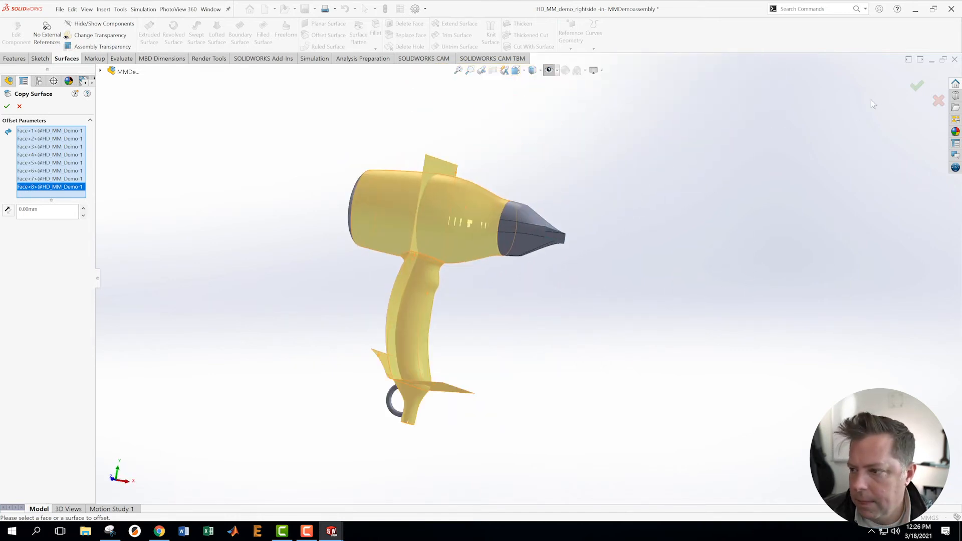
left_click(918, 88)
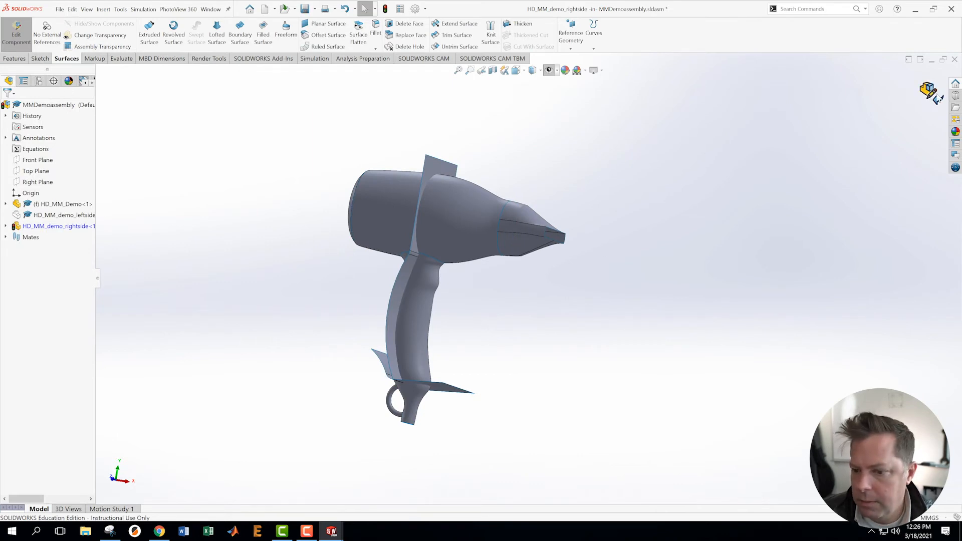
- Finish editing the right-side part in context and save it together with the MMDemoassembly assembly
left_click(936, 97)
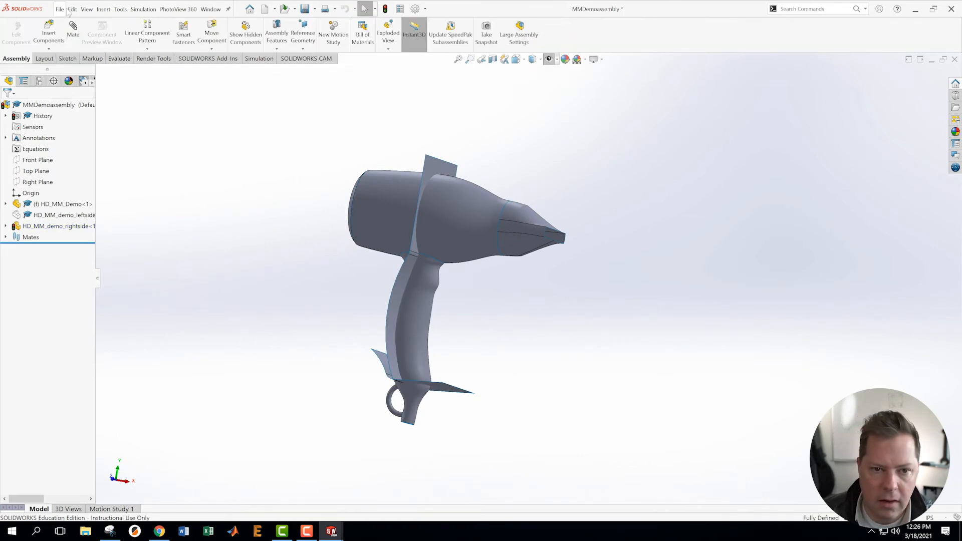
left_click(59, 9)
left_click(74, 114)
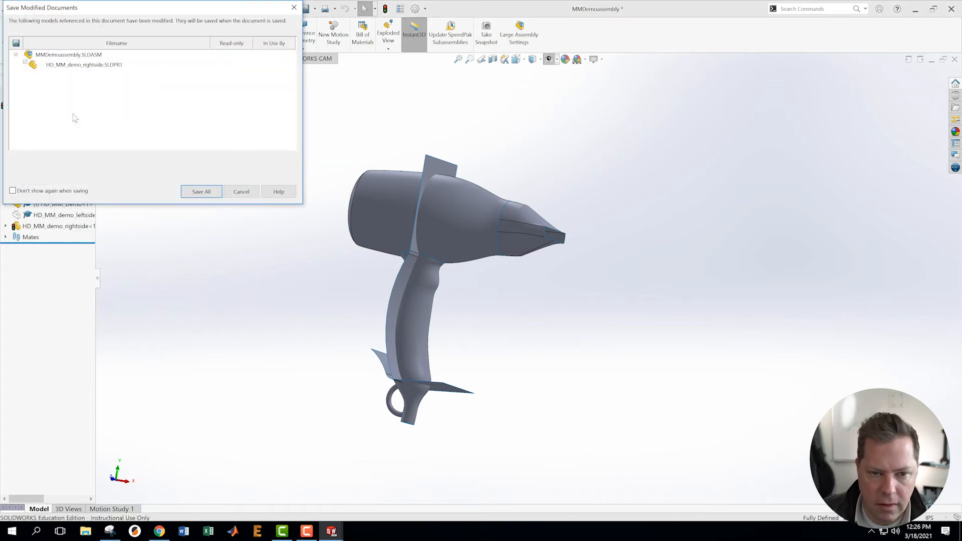
left_click(196, 190)
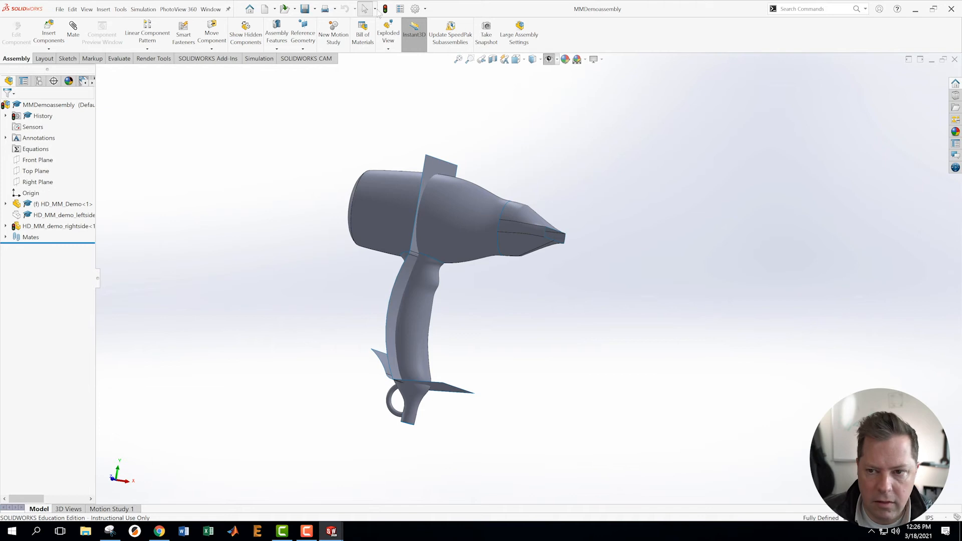
- Rebuild the assembly and save it again
left_click(385, 8)
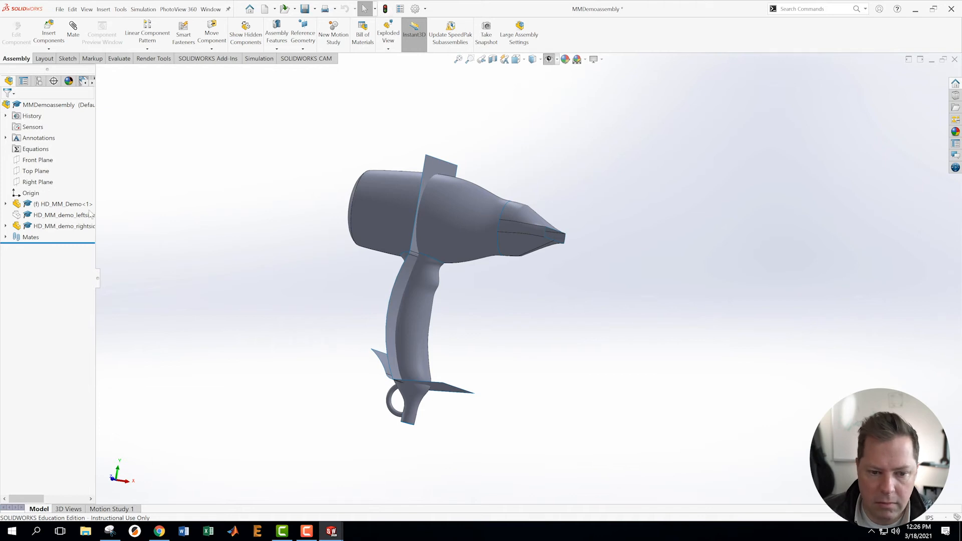
left_click(59, 9)
left_click(85, 140)
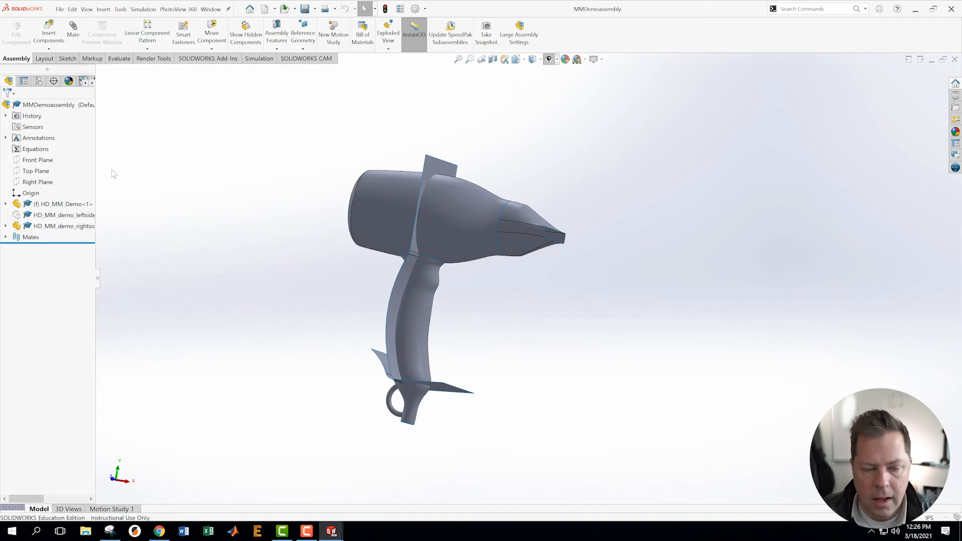
- Open the HD_MM_demo_rightside component in its own window and rebuild the part
right_click(61, 226)
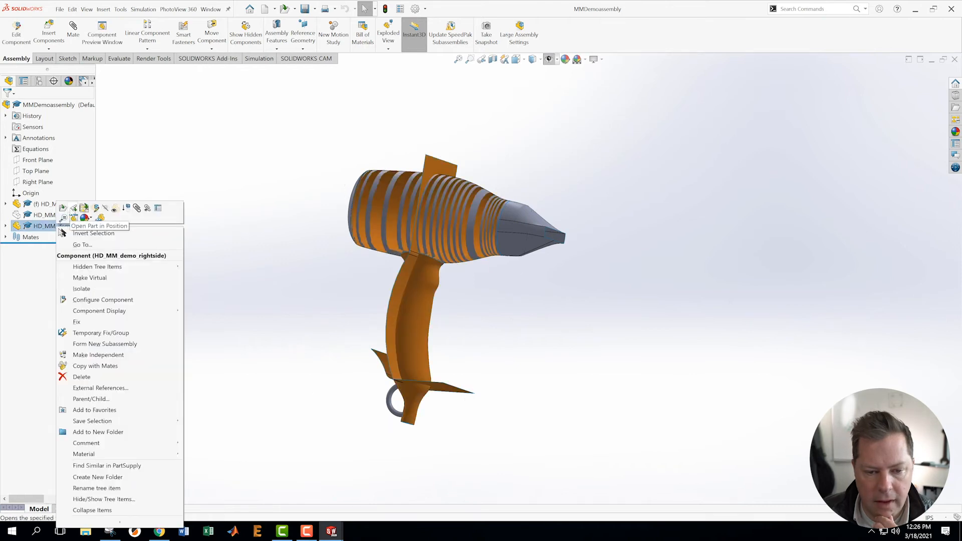
left_click(63, 208)
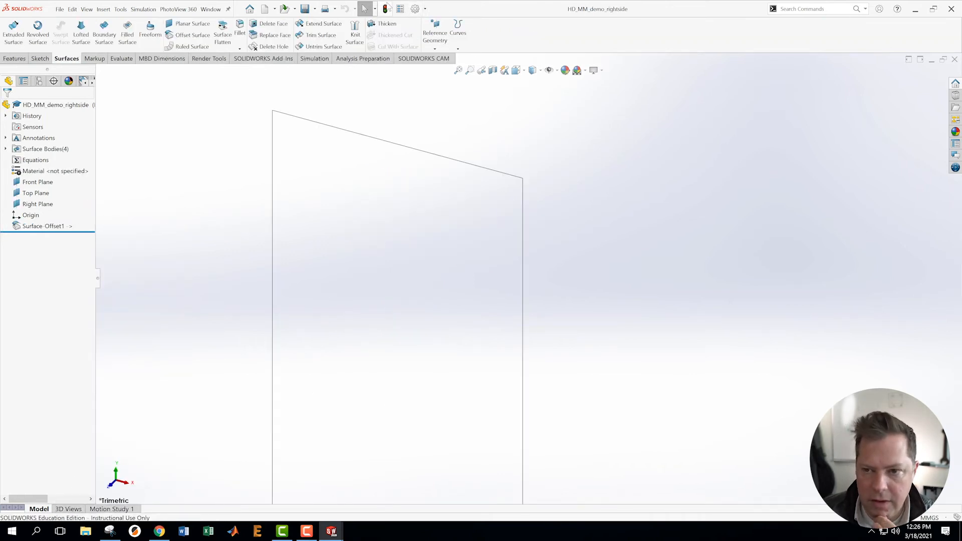
left_click(386, 9)
- Start a standard Trim Surface and choose the parting surface through the barrel and handle as the trim tool
scroll(482, 291, "up", 3)
middle_click_drag(471, 341, 643, 312)
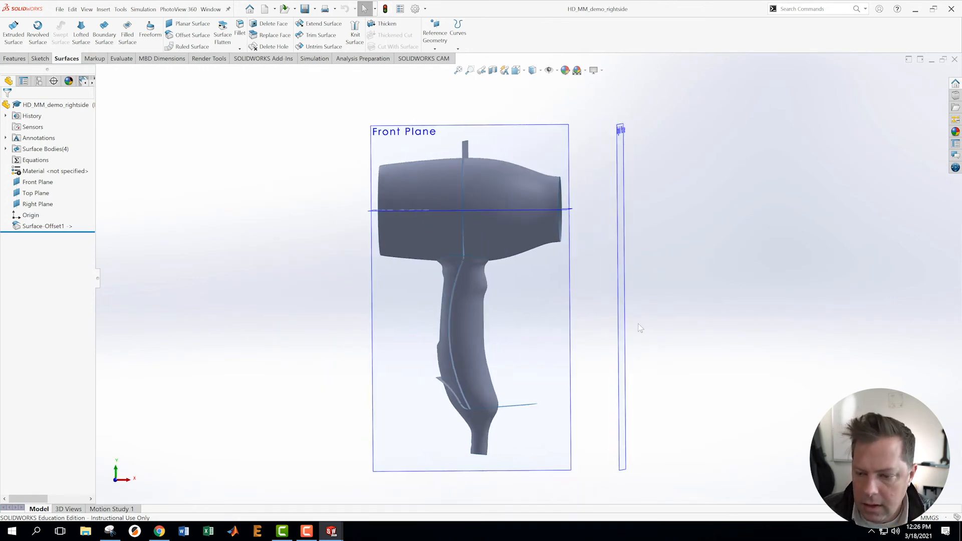
scroll(622, 317, "up", 2)
left_click(319, 34)
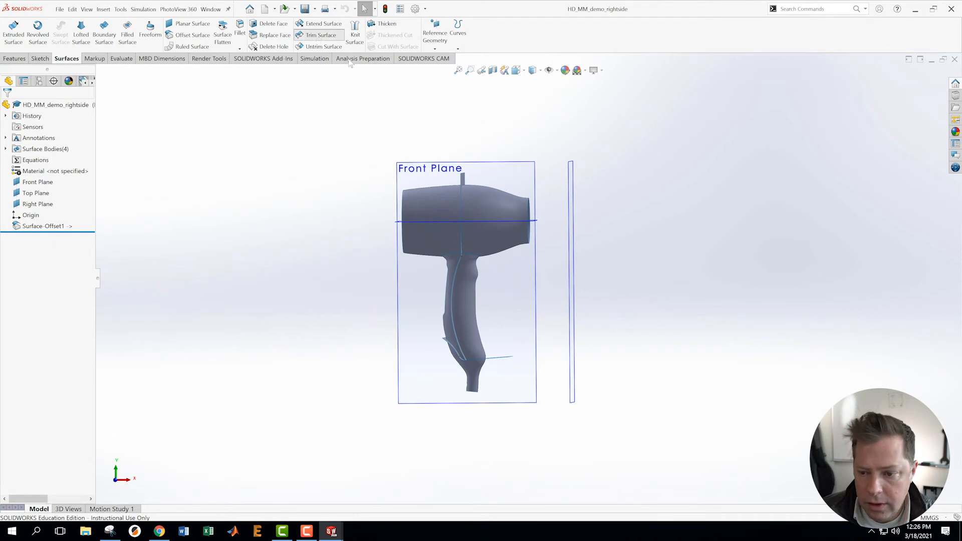
middle_click_drag(543, 181, 571, 220)
scroll(570, 220, "down", 2)
scroll(570, 221, "down", 2)
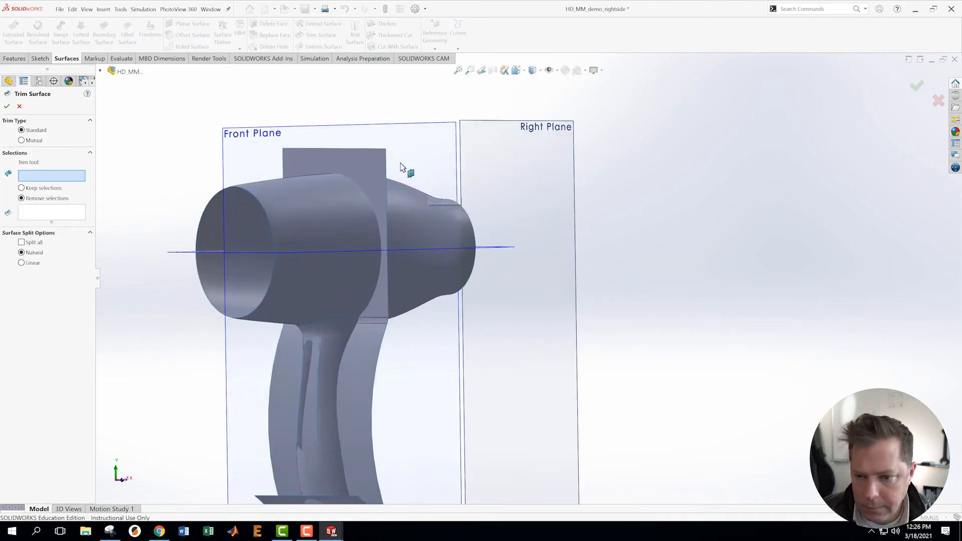
left_click(389, 178)
- Mark the barrel's rear portion and the handle portion behind the parting surface for removal, and complete the trim
middle_click_drag(640, 202, 619, 231)
left_click(293, 271)
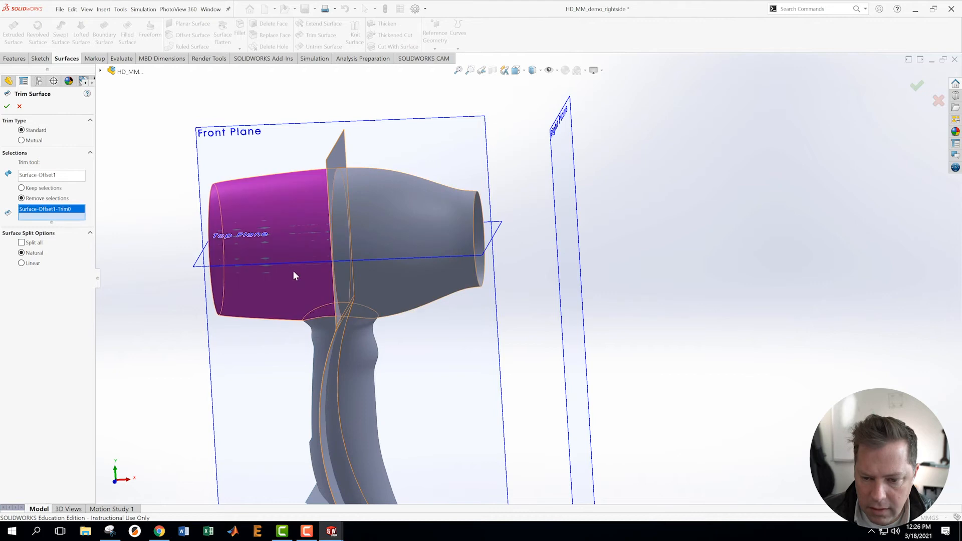
left_click(317, 331)
middle_click_drag(463, 351, 474, 335)
scroll(474, 335, "up", 3)
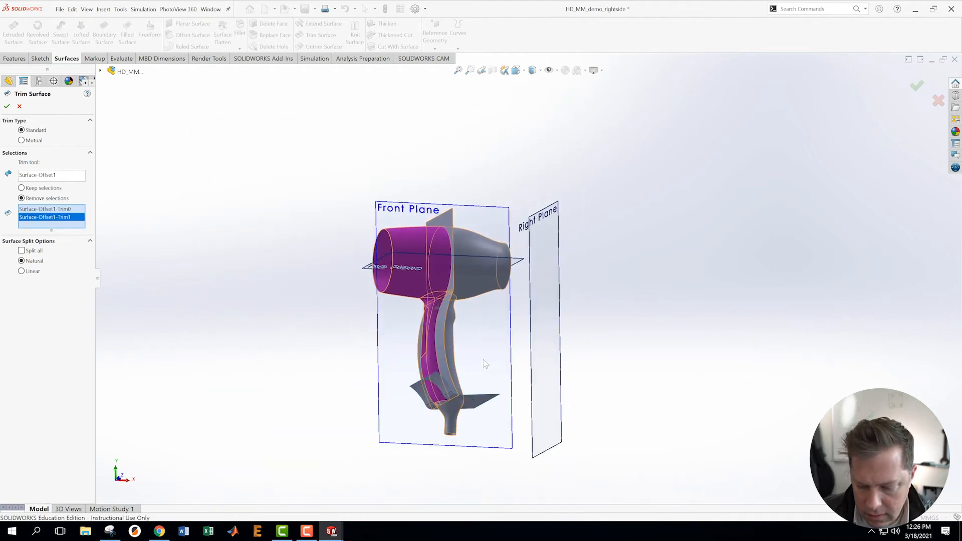
middle_click_drag(487, 372, 483, 341)
scroll(483, 341, "down", 3)
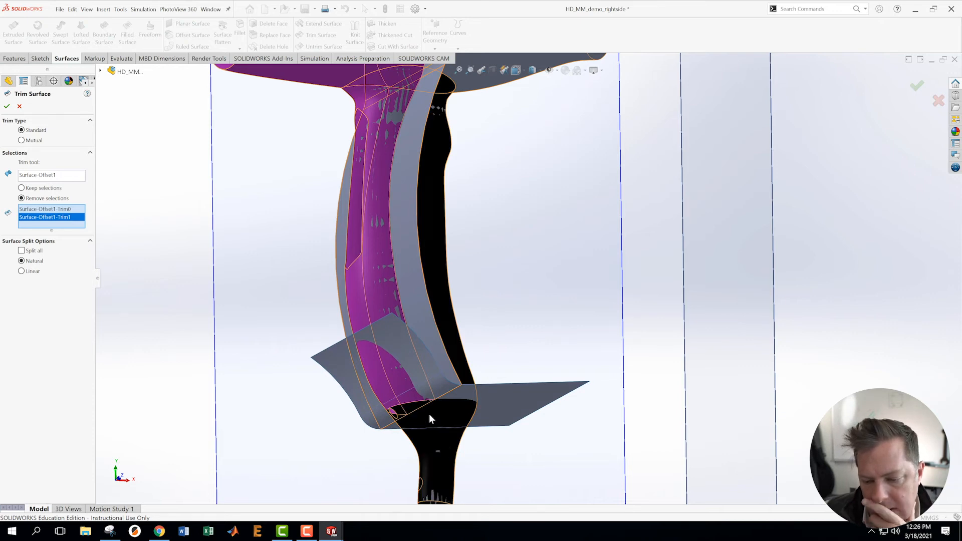
middle_click_drag(774, 327, 751, 355)
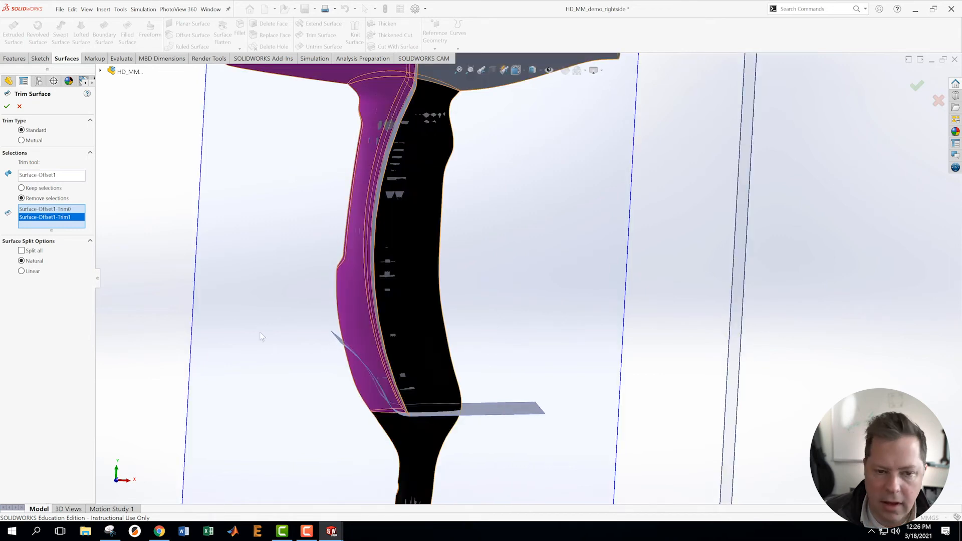
left_click(6, 108)
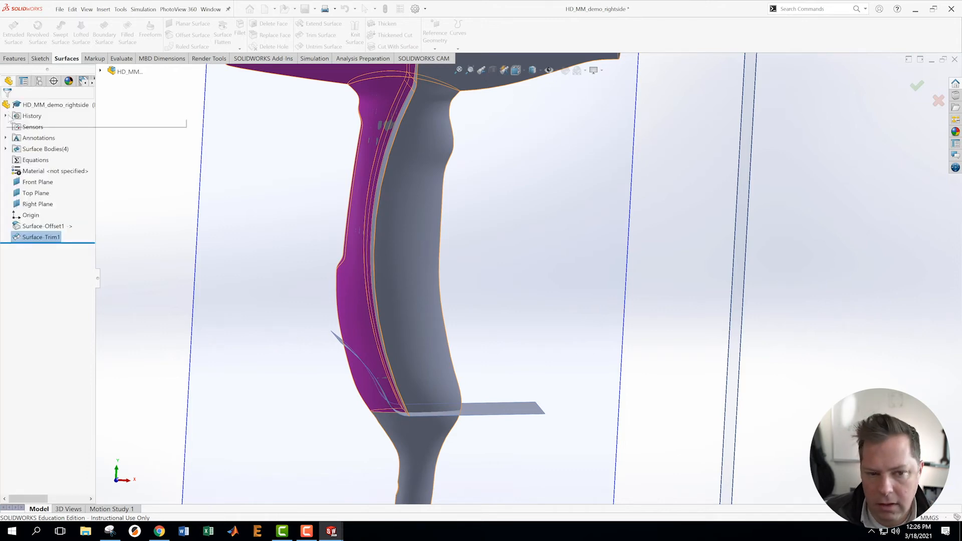
- Trim the narrow cord-relief stem off the handle, using the surface crossing the handle's lower end as the trim tool
middle_click_drag(166, 245, 499, 243)
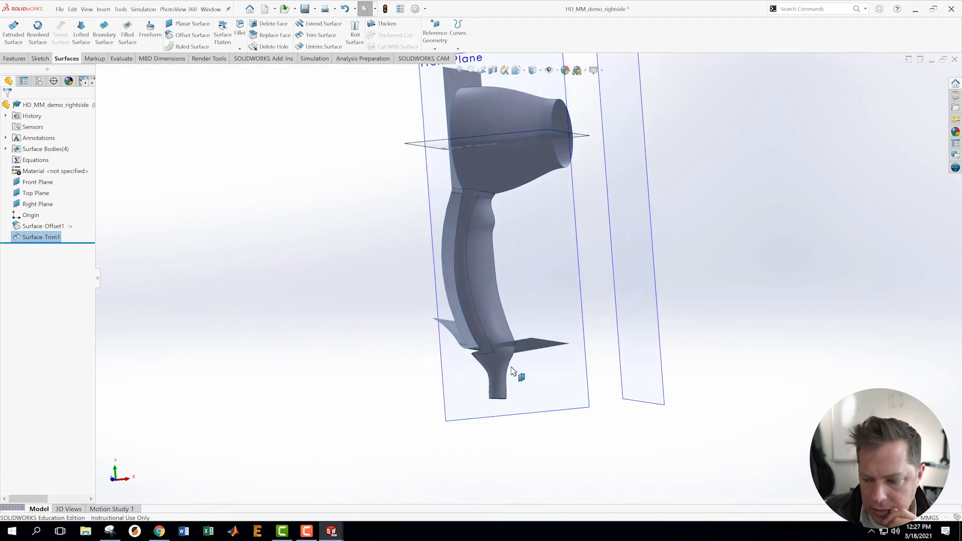
scroll(517, 365, "down", 5)
middle_click_drag(554, 350, 517, 331)
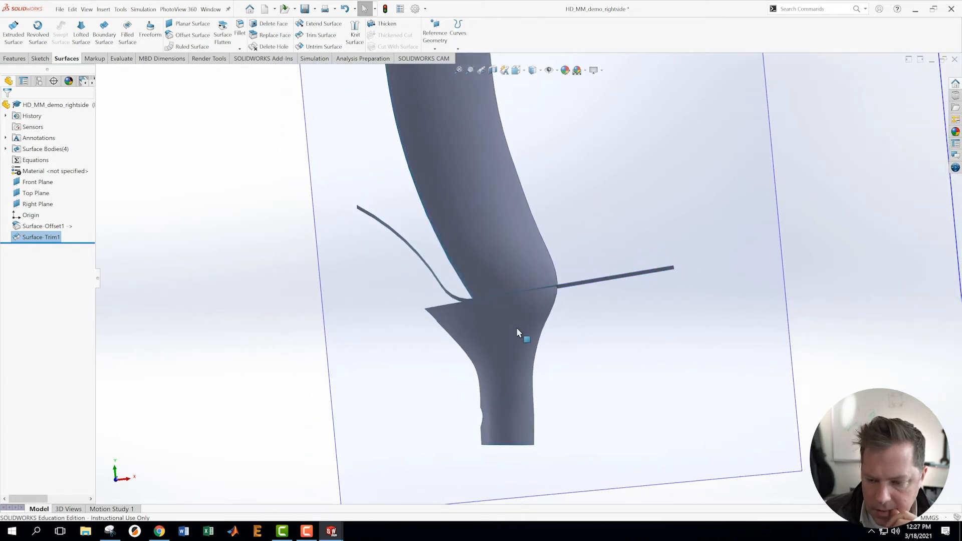
middle_click_drag(606, 338, 581, 346)
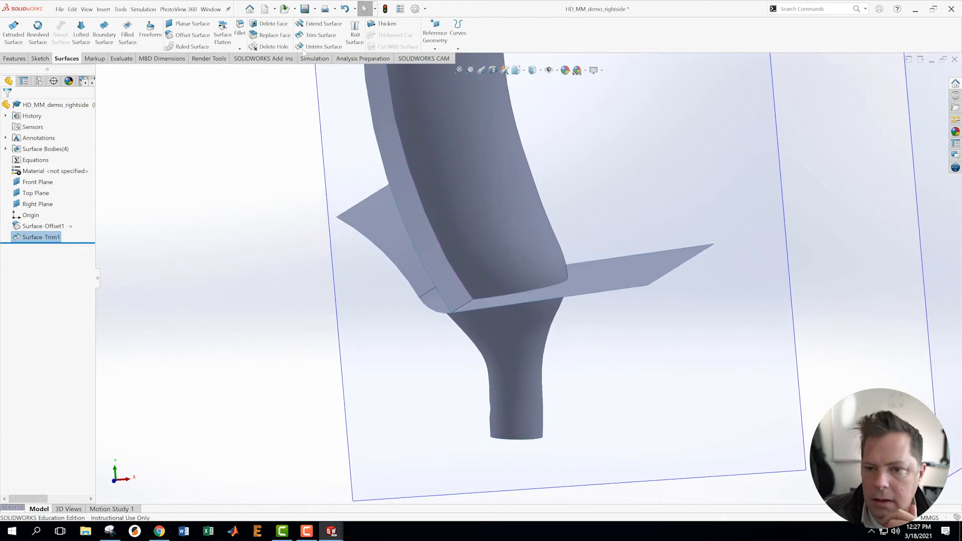
left_click(309, 40)
left_click(644, 288)
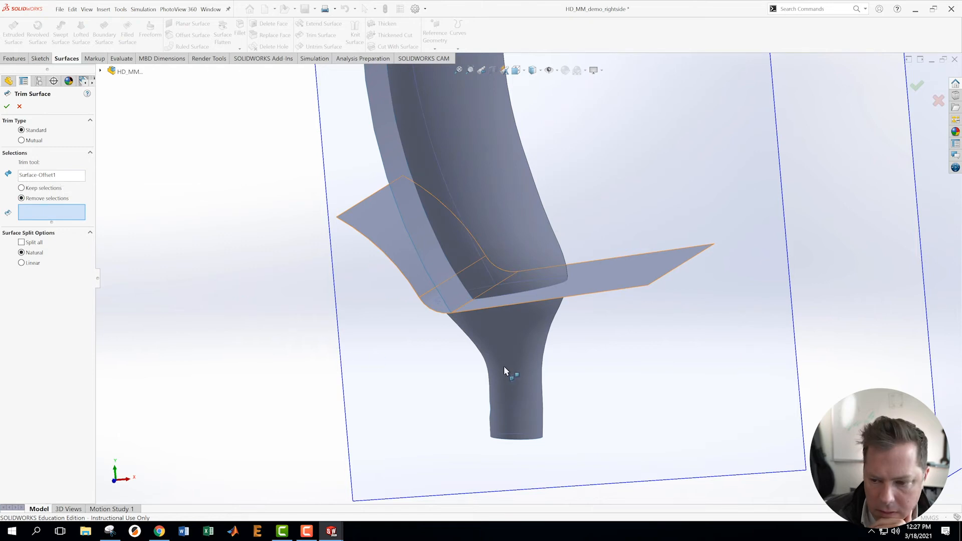
left_click(521, 355)
middle_click_drag(407, 374, 423, 348)
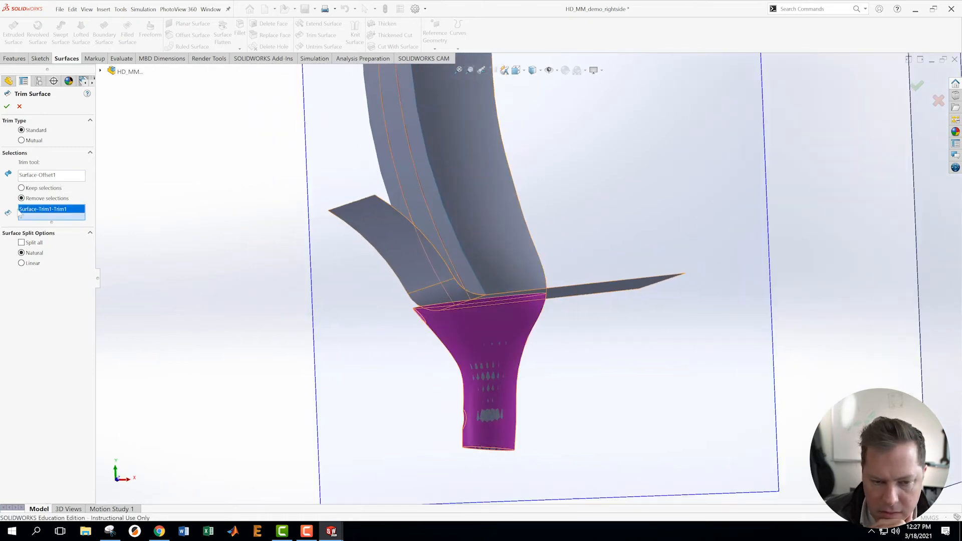
left_click(7, 107)
- Trim the handle's bottom surface with the parting surface as the trim tool, removing the curved portion behind the parting surface
middle_click_drag(247, 297, 626, 333)
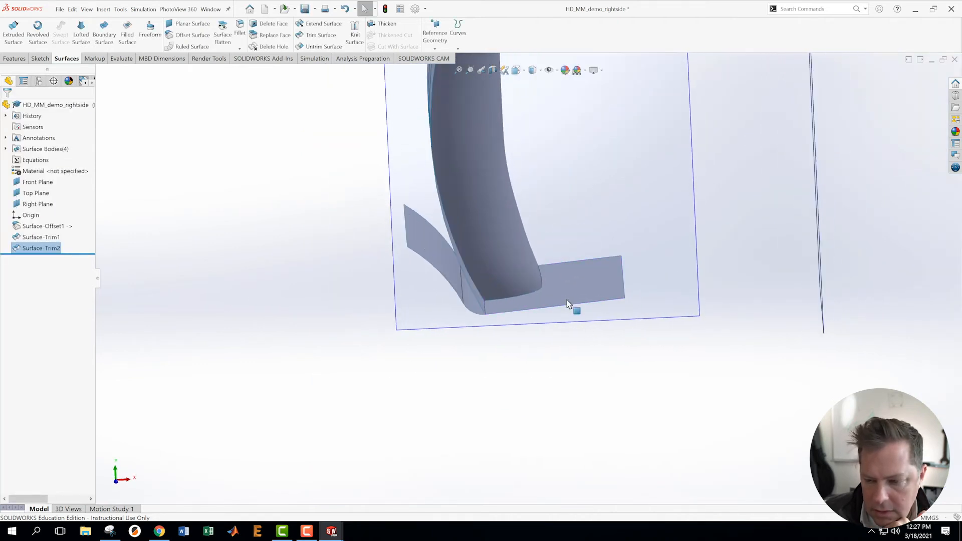
mouse_move(571, 279)
middle_mouse_down()
mouse_move(548, 230)
mouse_move(561, 191)
mouse_move(559, 212)
mouse_move(533, 149)
mouse_move(498, 327)
middle_mouse_up()
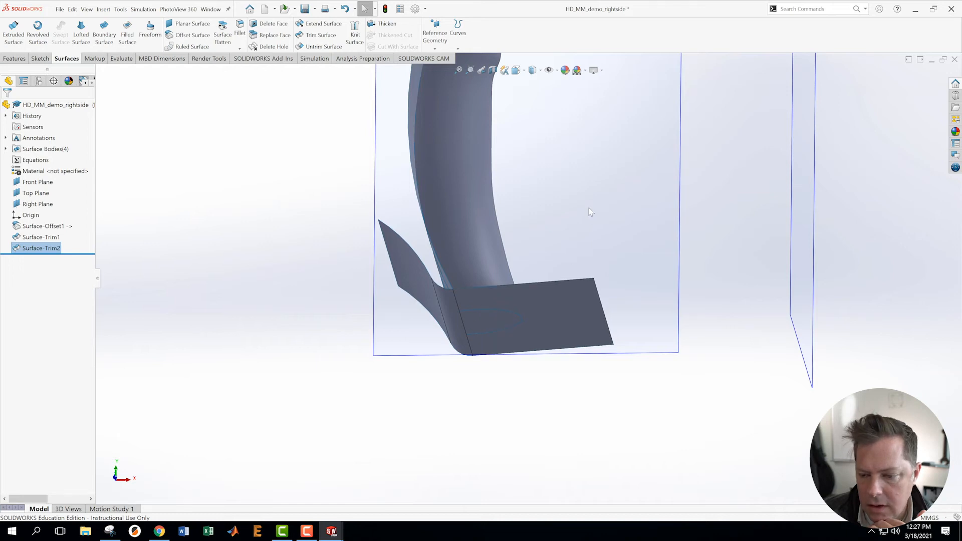
middle_click_drag(585, 191, 590, 273)
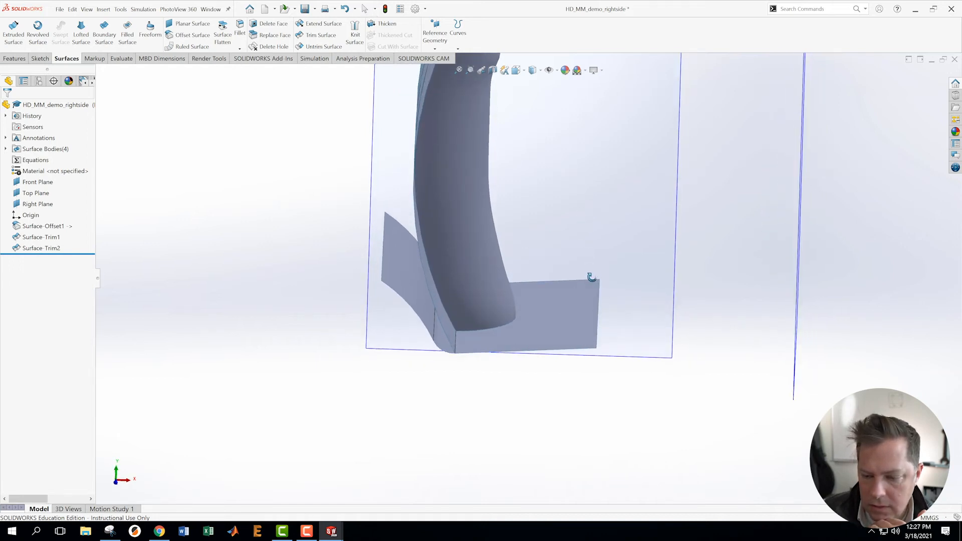
left_click(322, 36)
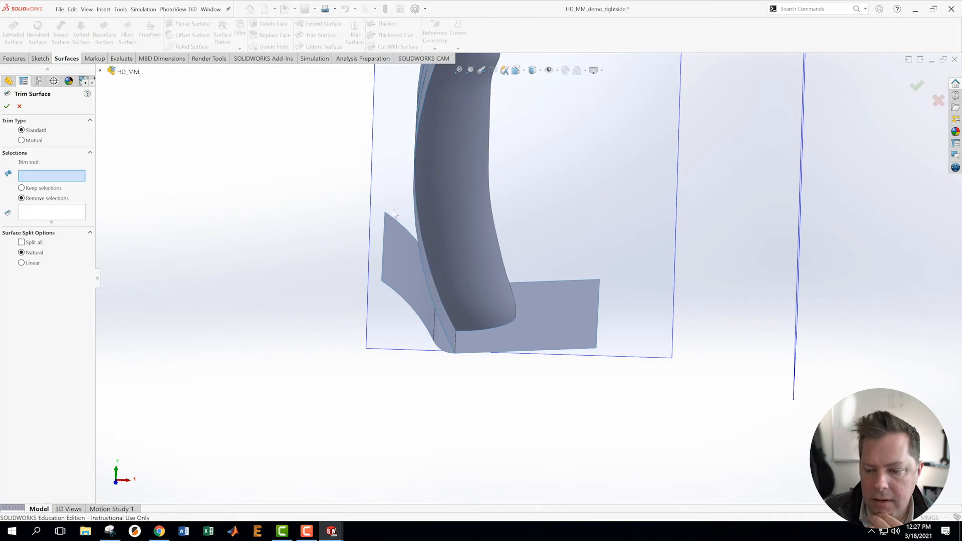
left_click(448, 330)
left_click(451, 350)
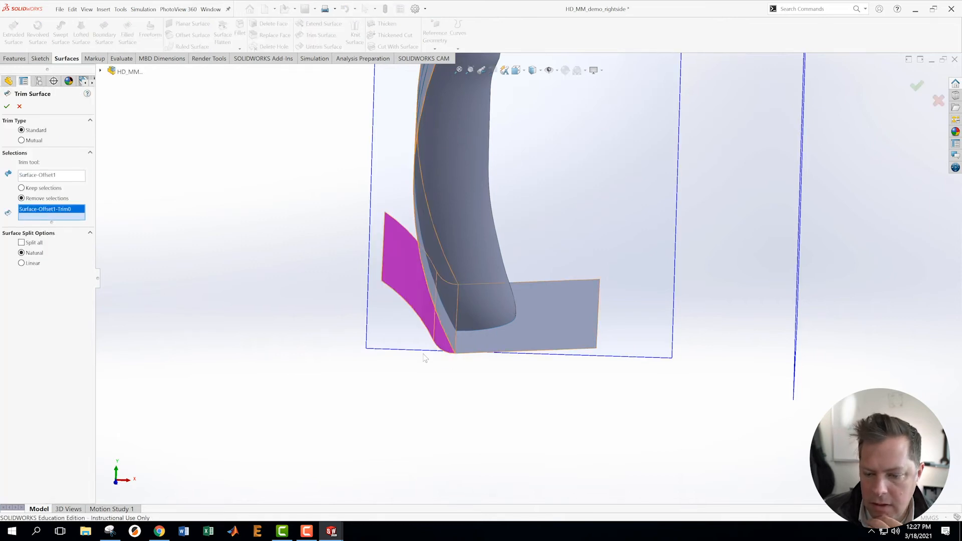
left_click(7, 107)
- Hide the parting surface body that runs along the handle
mouse_move(289, 296)
middle_mouse_down()
mouse_move(338, 256)
mouse_move(301, 269)
mouse_move(280, 294)
middle_mouse_up()
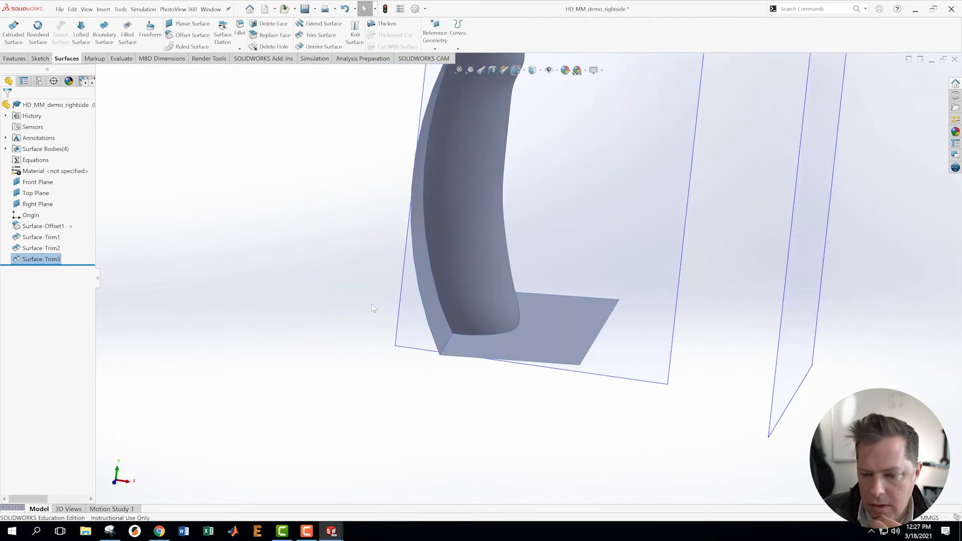
right_click(423, 256)
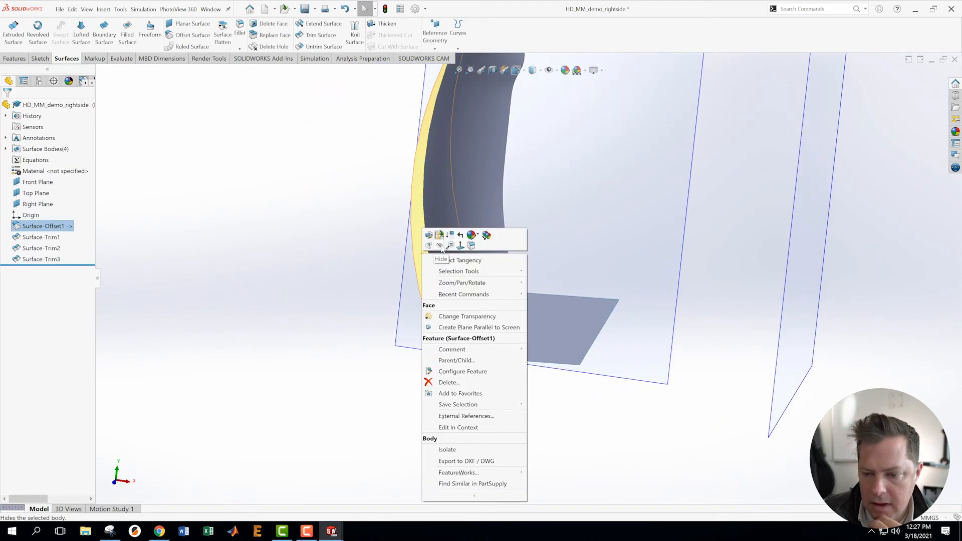
left_click(439, 245)
middle_click_drag(352, 267, 493, 283)
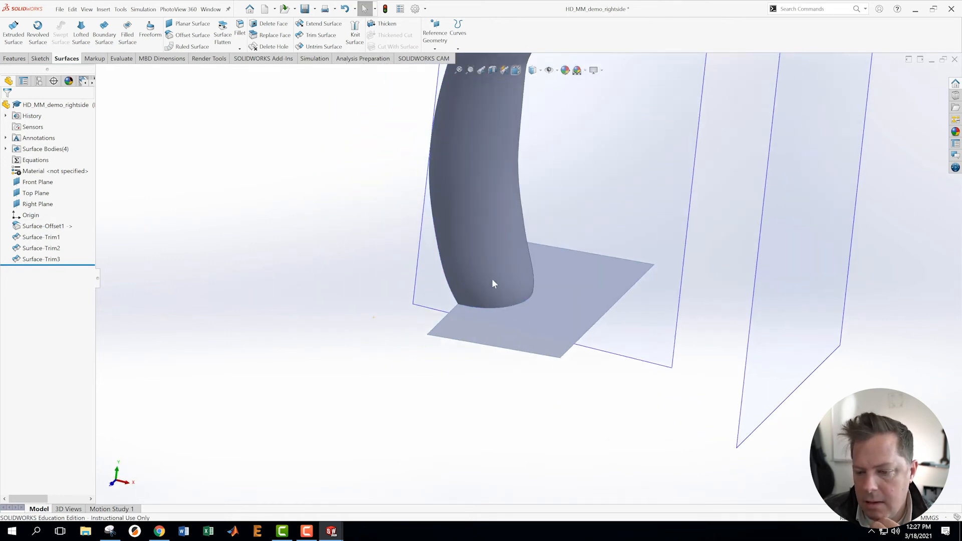
- Trim the bottom surface with the handle surface as the trim tool instead of the parting surface, removing the area outside the handle outline
left_click(311, 36)
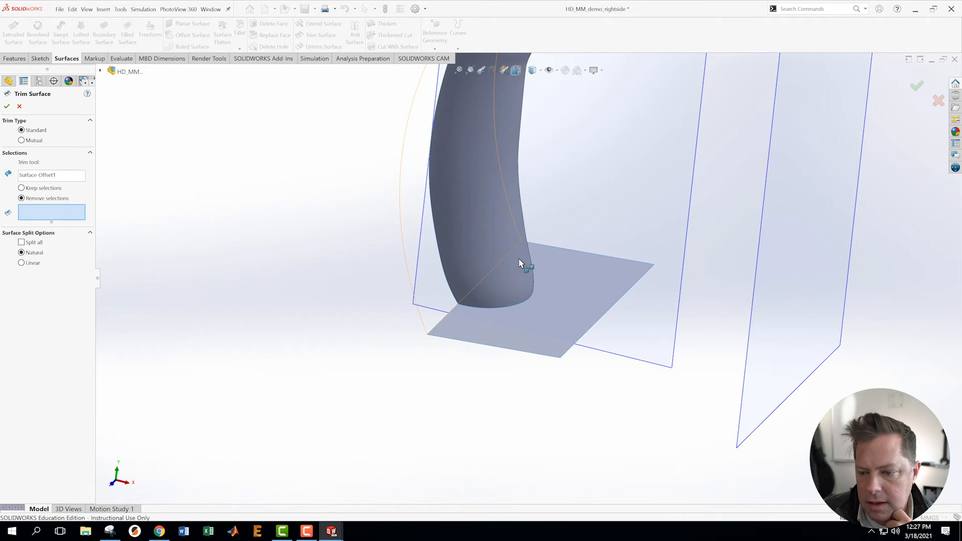
left_click(517, 273)
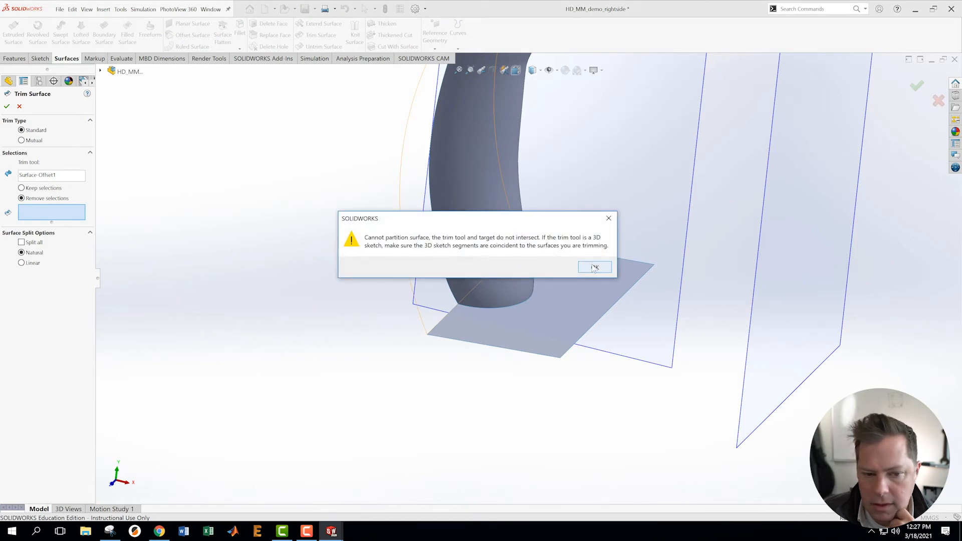
left_click(593, 267)
right_click(67, 177)
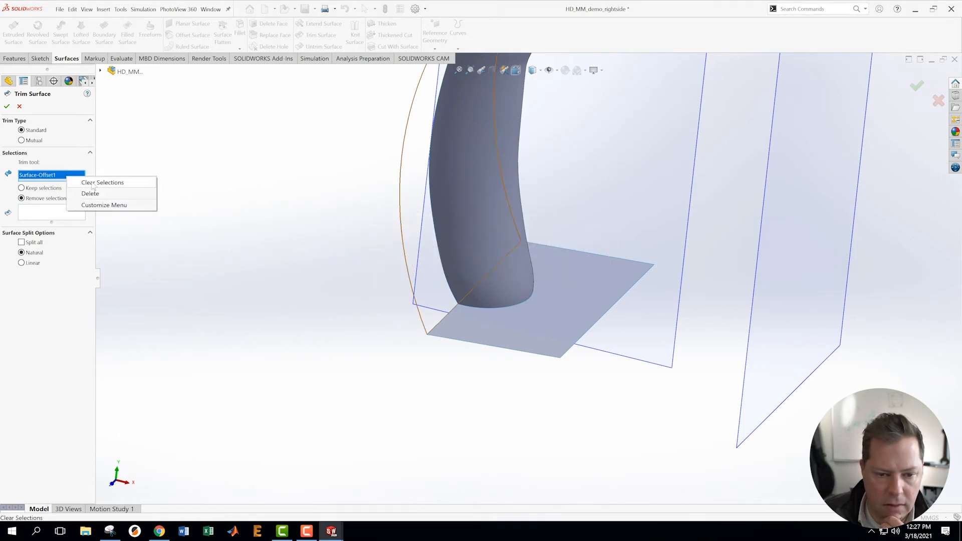
left_click(95, 182)
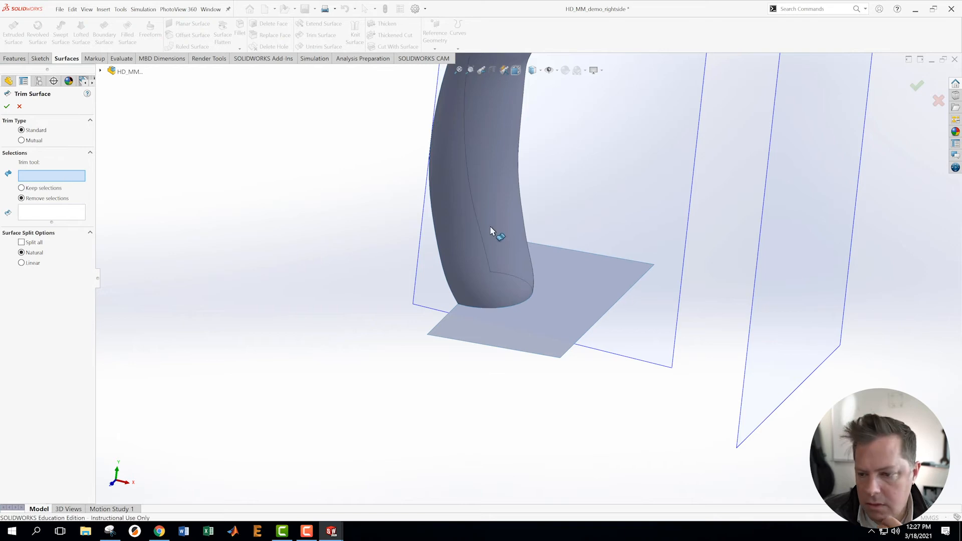
left_click(506, 230)
left_click(517, 327)
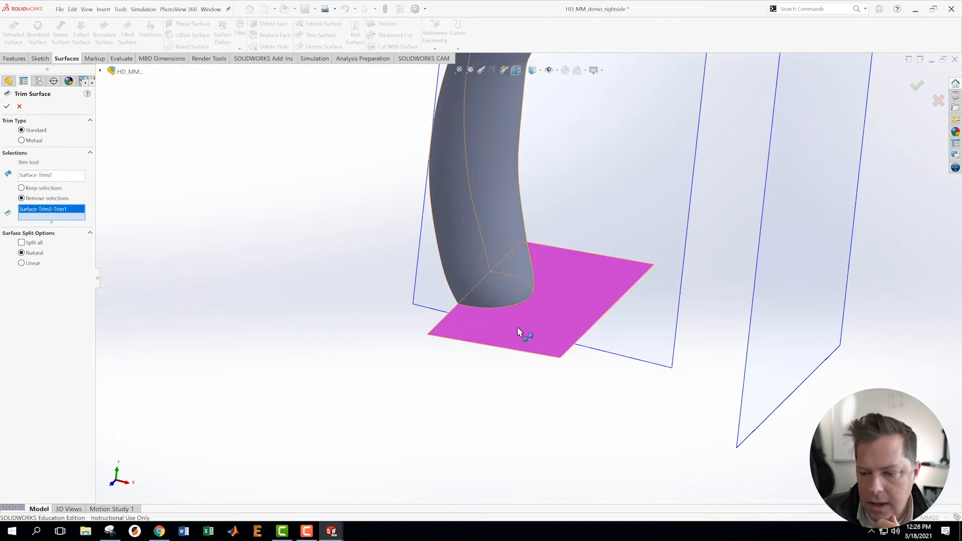
middle_click_drag(316, 314, 351, 280)
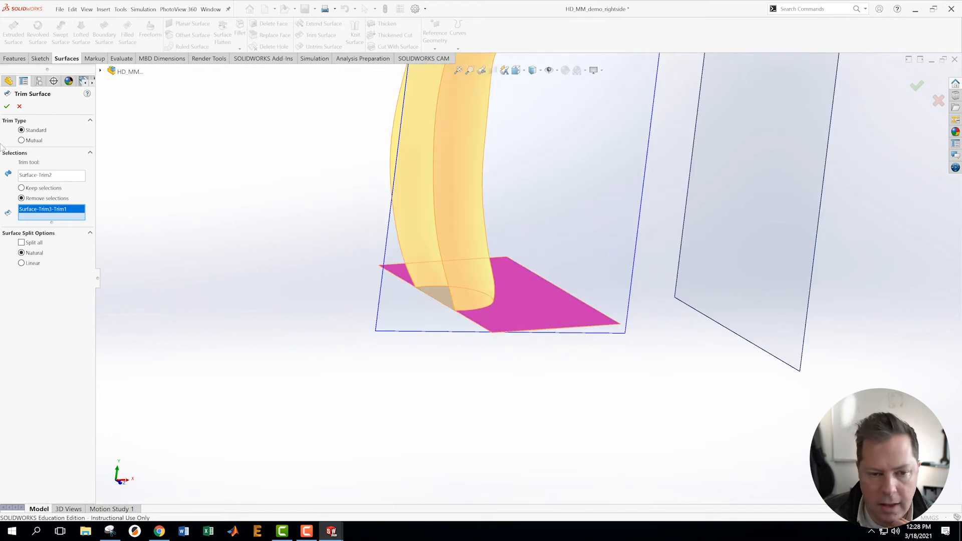
left_click(8, 106)
- Hide the reference planes around the trimmed shell
middle_click_drag(148, 242, 361, 269)
middle_click_drag(648, 199, 641, 197)
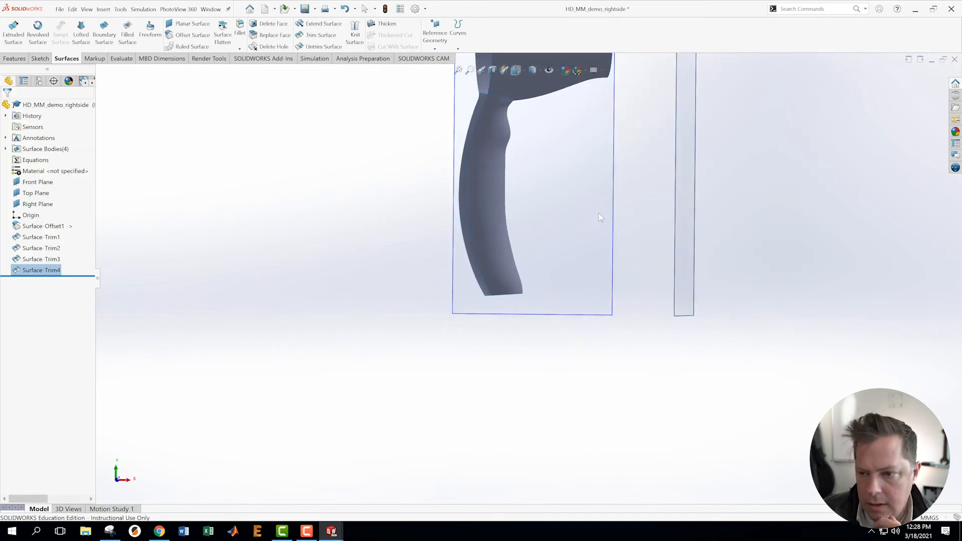
scroll(591, 162, "up", 4)
middle_click_drag(582, 155, 558, 209, "ctrl")
scroll(551, 247, "down", 1)
middle_click_drag(511, 238, 517, 279)
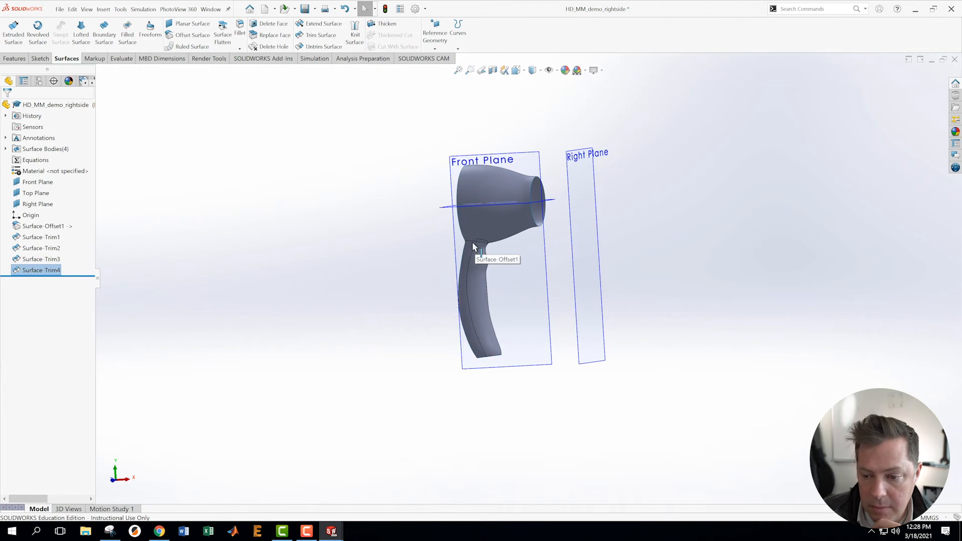
scroll(474, 245, "down", 3)
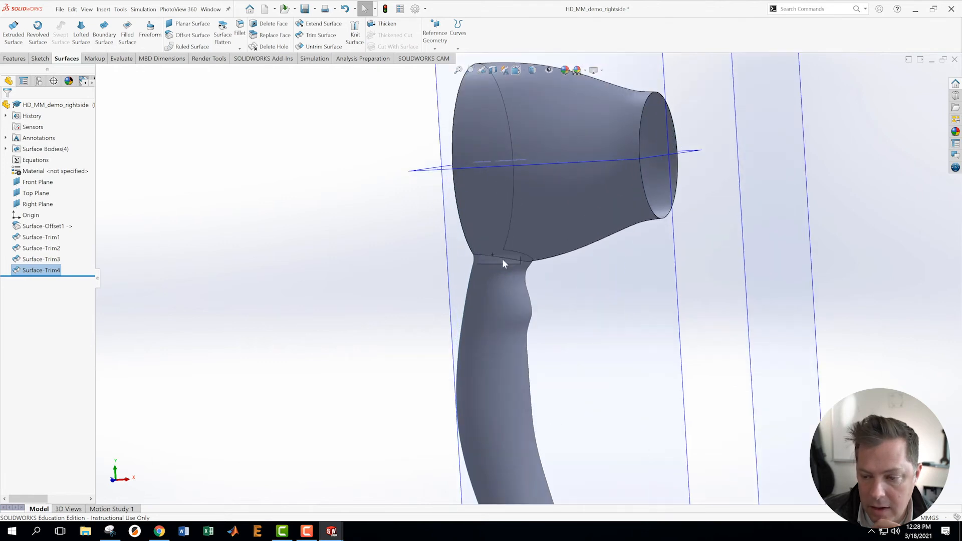
scroll(631, 283, "up", 2)
scroll(631, 280, "up", 3)
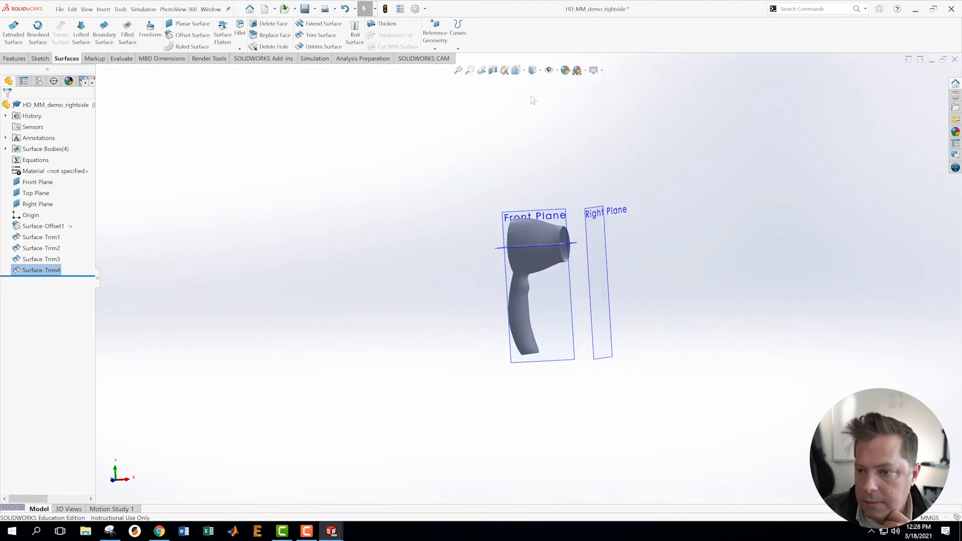
left_click(550, 70)
- Knit the barrel, handle and handle-bottom surfaces into one surface with merging of entities enabled
scroll(575, 197, "down", 2)
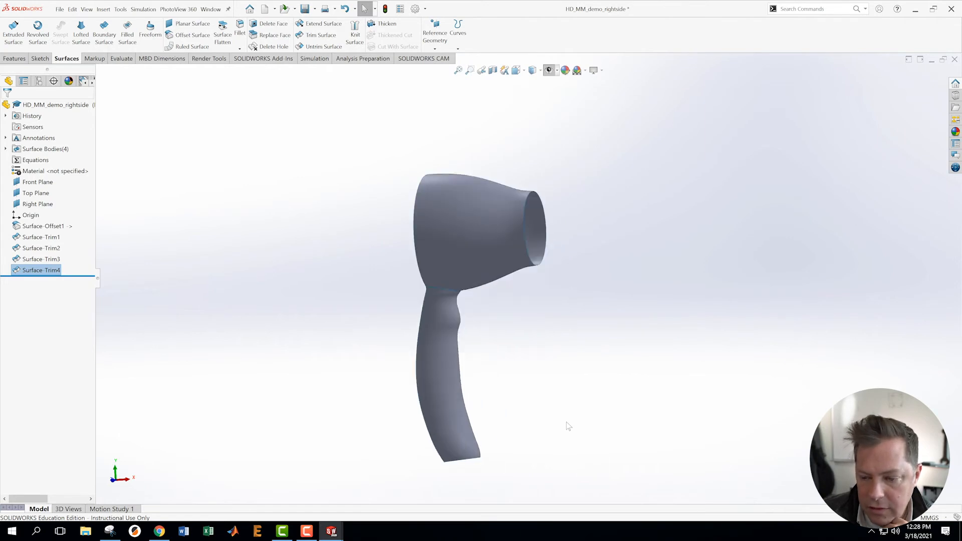
scroll(565, 422, "down", 2)
left_click(355, 33)
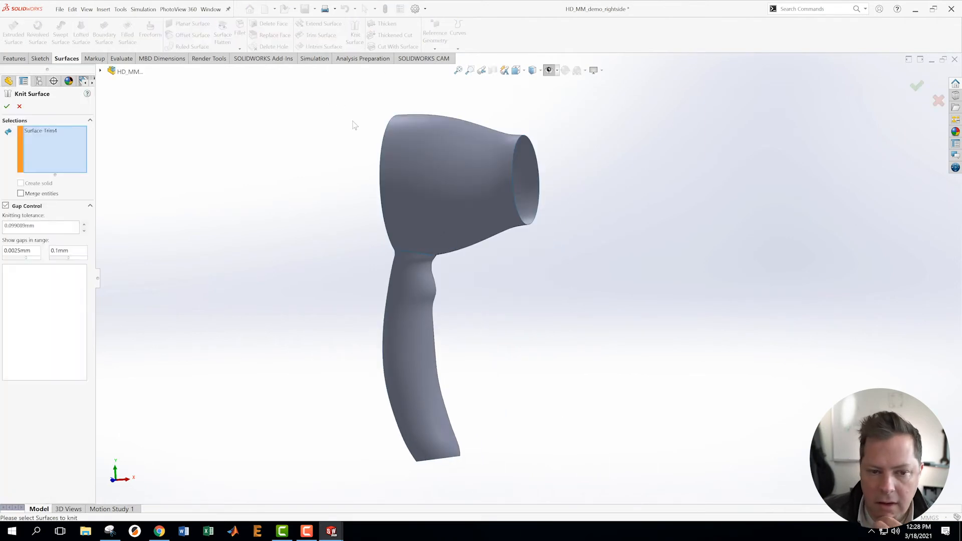
right_click(48, 147)
left_click(80, 149)
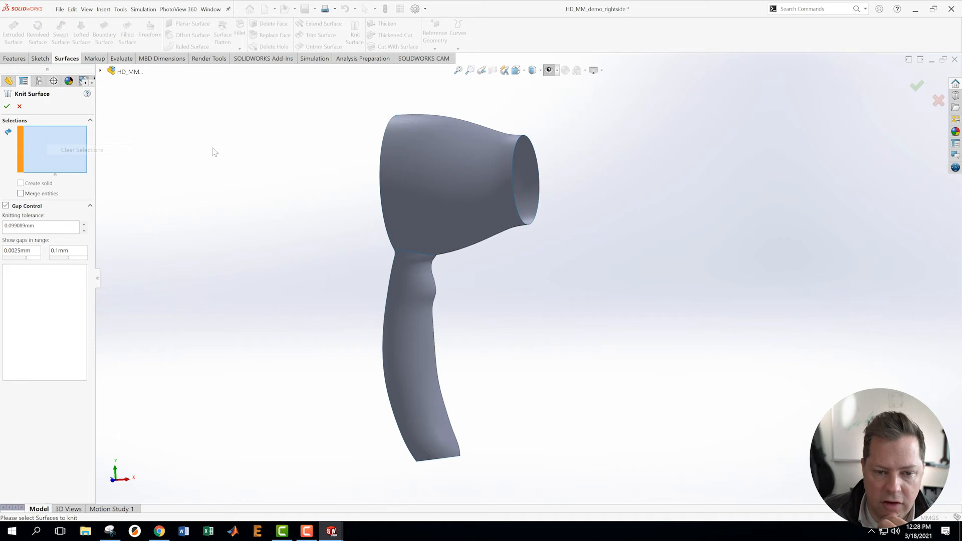
left_click_drag(328, 109, 589, 491)
middle_click_drag(506, 353, 530, 327)
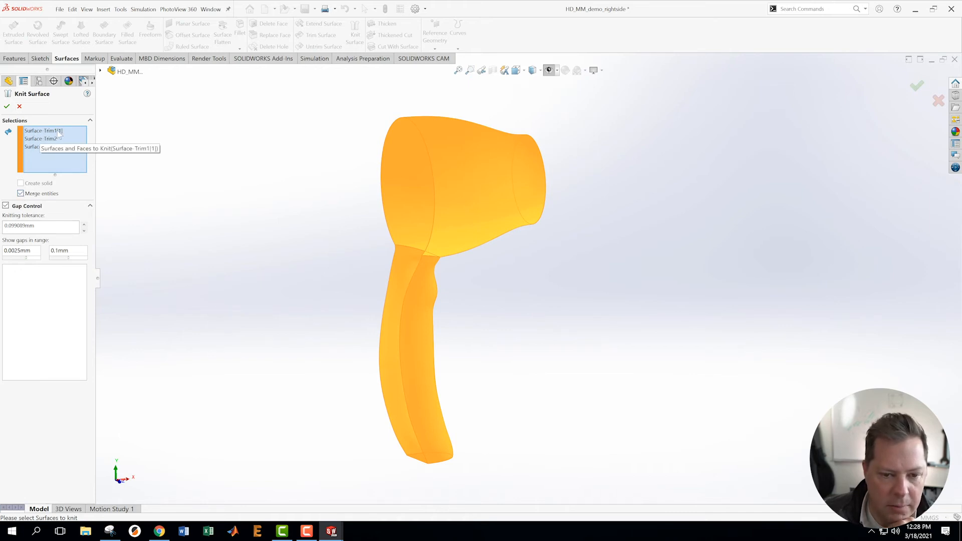
left_click(6, 106)
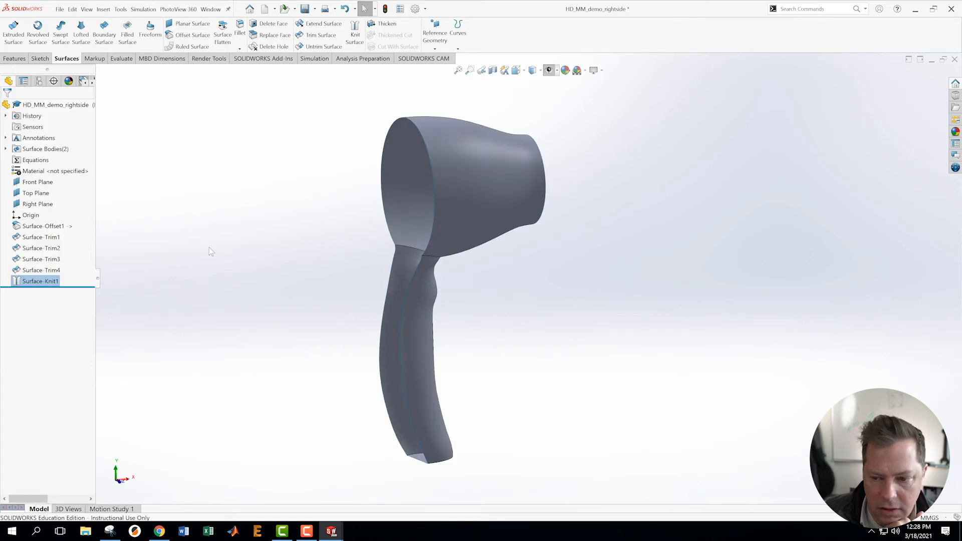
- Fillet the edge where the handle meets the barrel with a symmetric 10 mm radius, and save the part
middle_click_drag(208, 244, 266, 268)
middle_click_drag(548, 368, 532, 248)
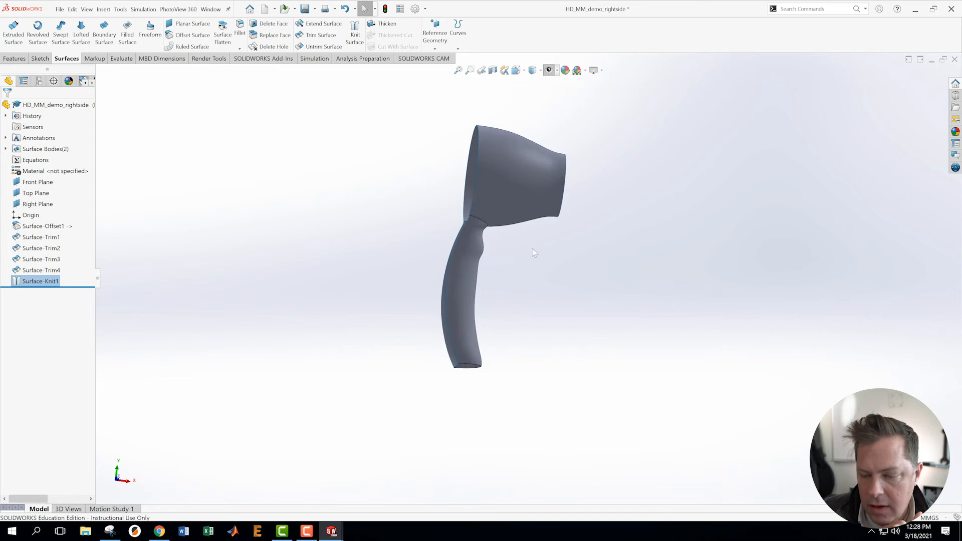
scroll(509, 228, "down", 2)
left_click(241, 29)
scroll(519, 248, "down", 5)
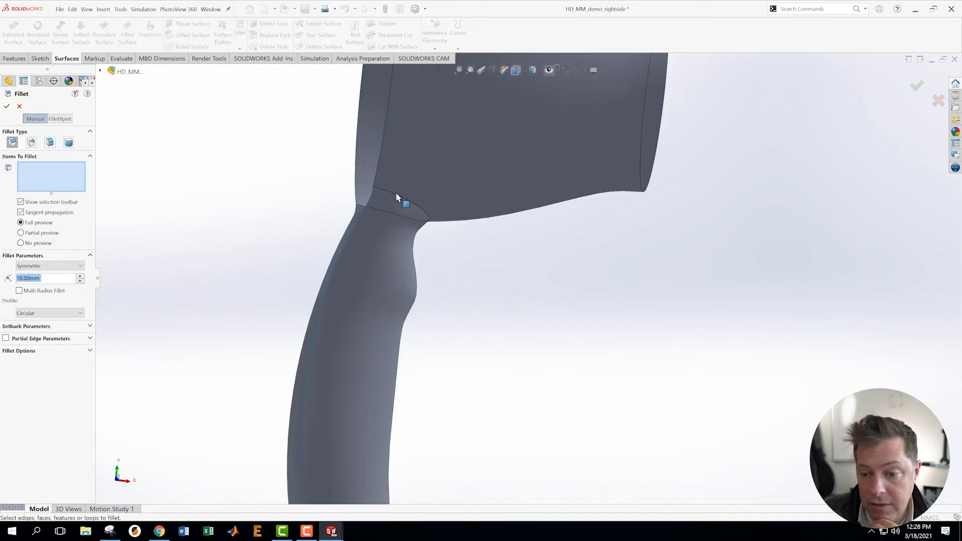
left_click(396, 194)
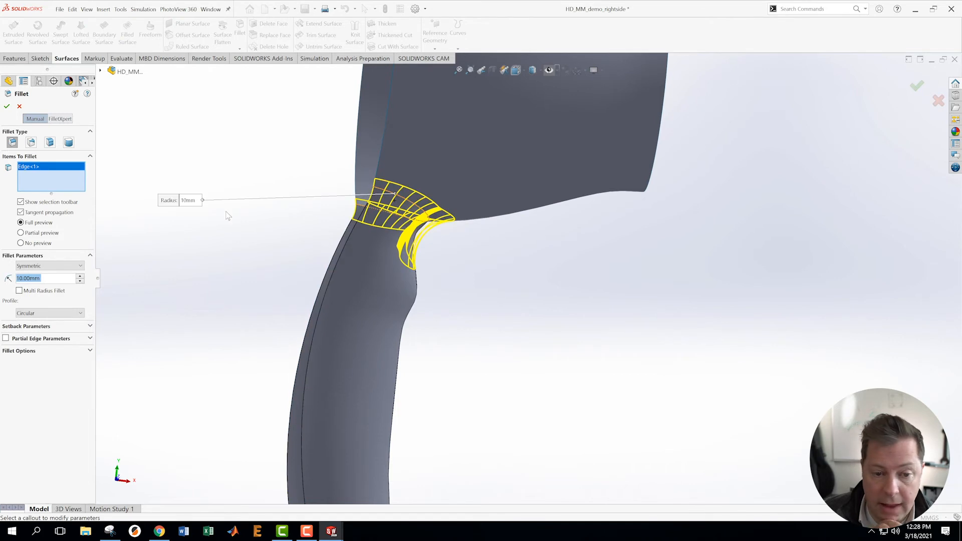
left_click(60, 278)
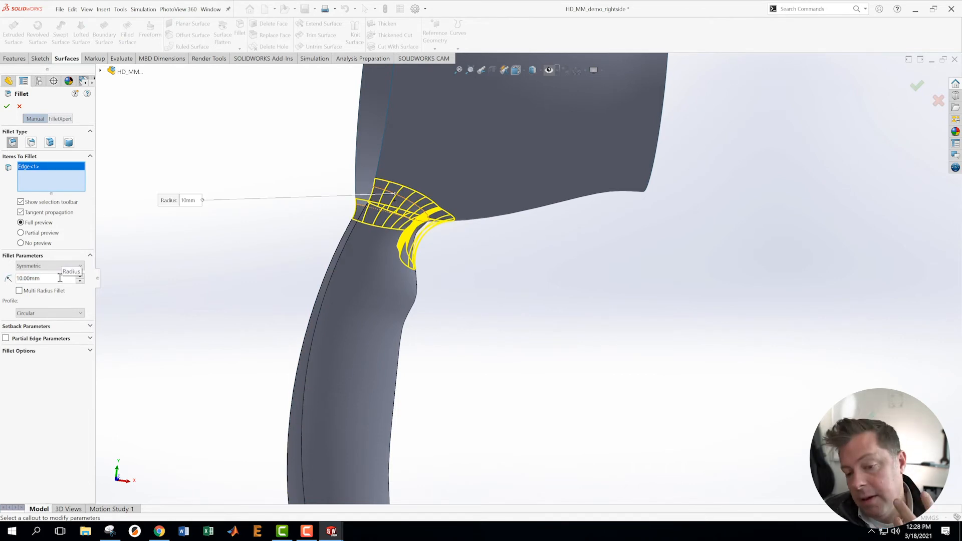
left_click(6, 108)
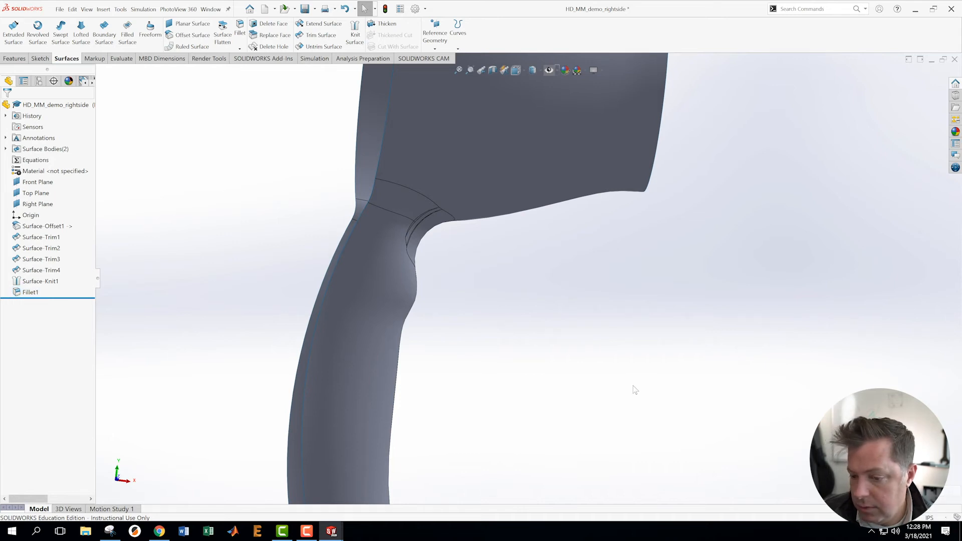
left_click(59, 9)
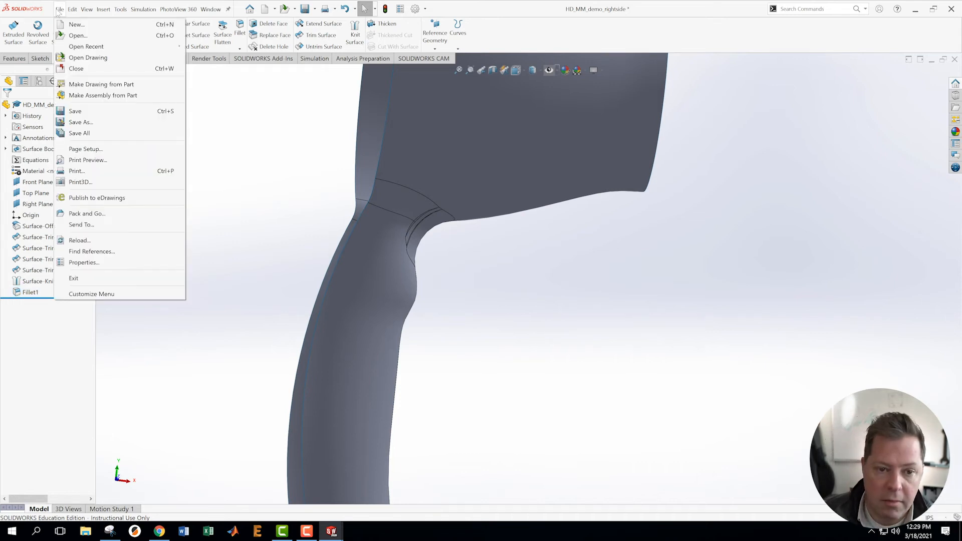
left_click(75, 115)
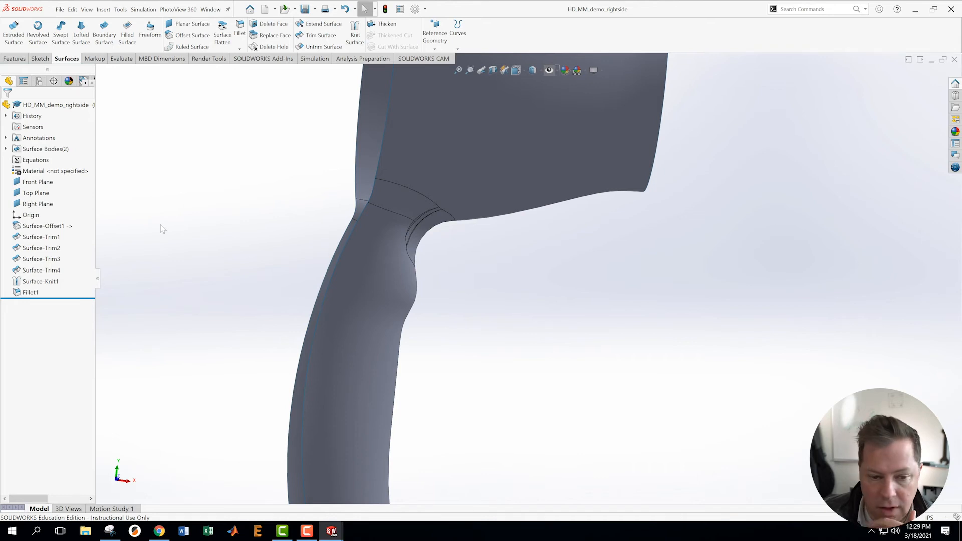
- Edit the fillet between the handle and barrel, setting its symmetric radius to 0.20 in
right_click(33, 292)
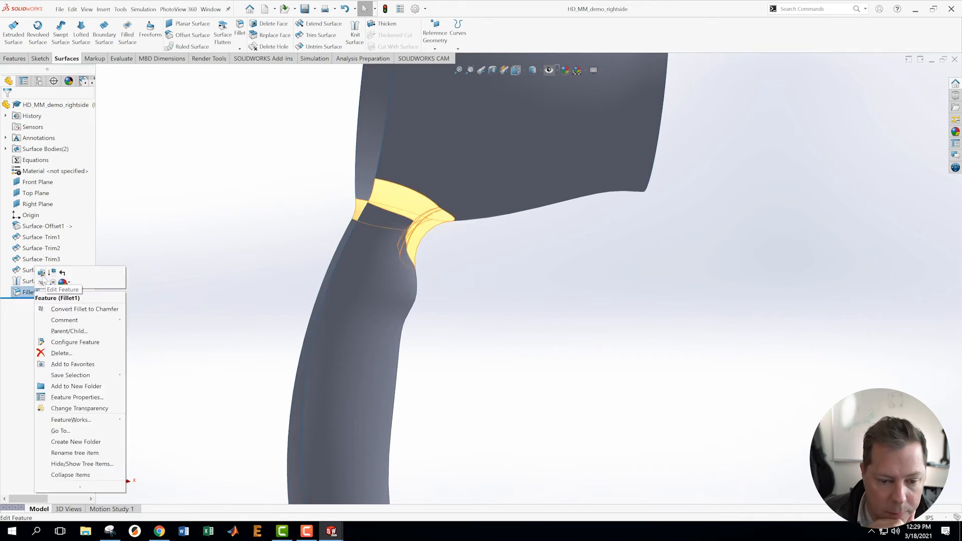
left_click(42, 276)
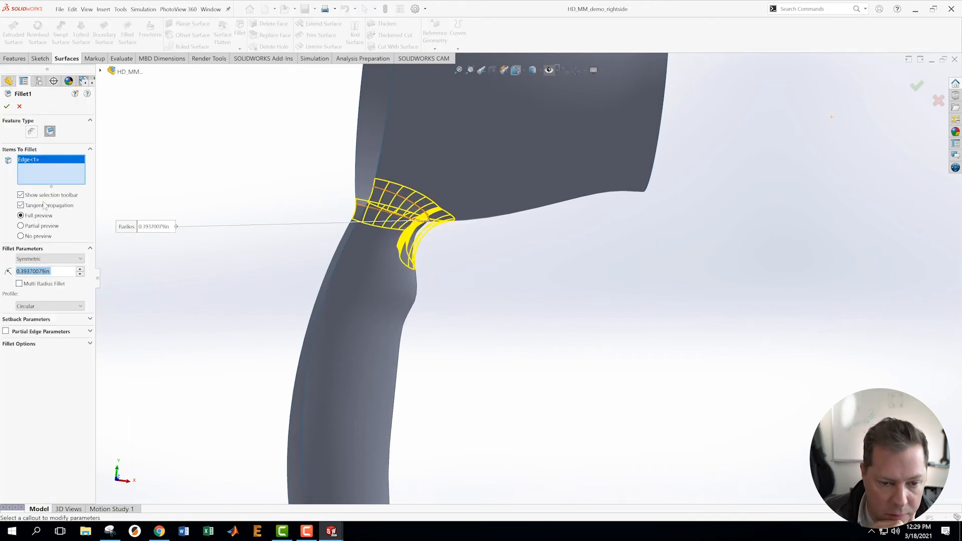
type("0.04")
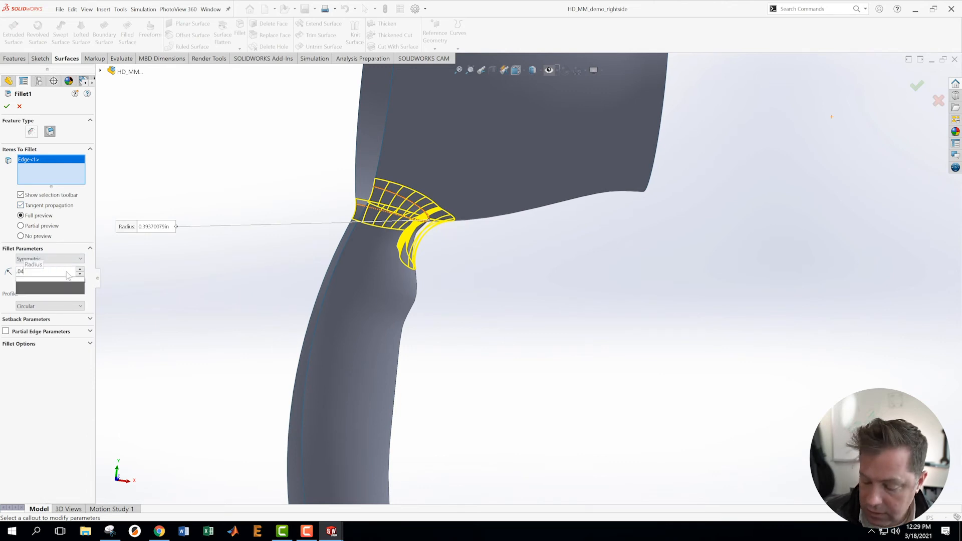
key("Return")
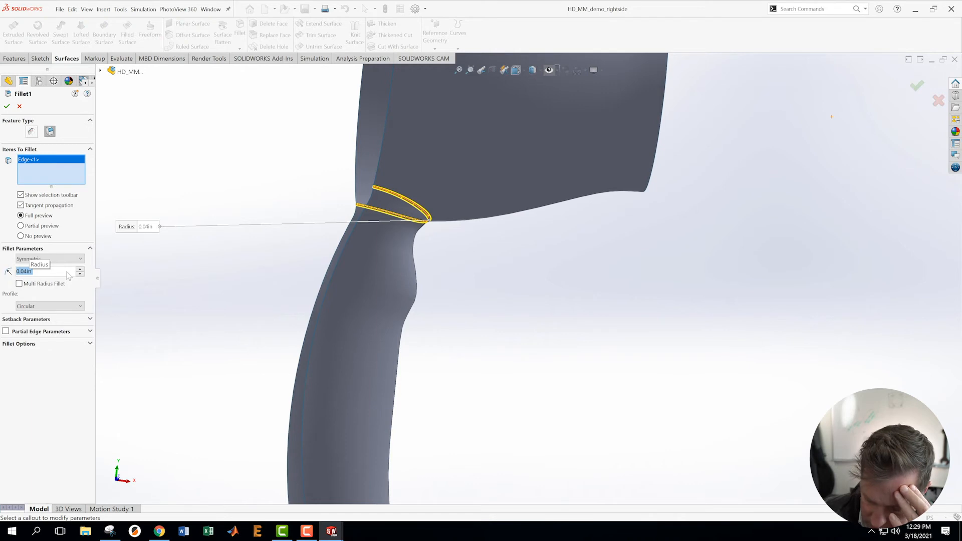
type(".20")
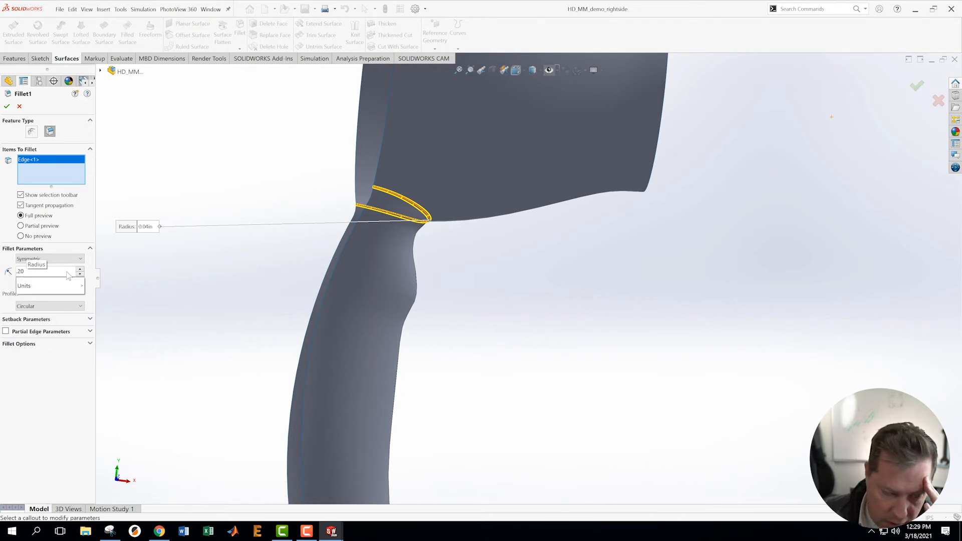
key("Return")
left_click(7, 107)
- Thicken the knitted and filleted right-side shell surface by 0.04 in to make it a solid
scroll(525, 299, "up", 3)
mouse_move(619, 321)
middle_mouse_down()
mouse_move(601, 286)
mouse_move(615, 369)
mouse_move(551, 330)
mouse_move(611, 292)
mouse_move(607, 366)
middle_mouse_up()
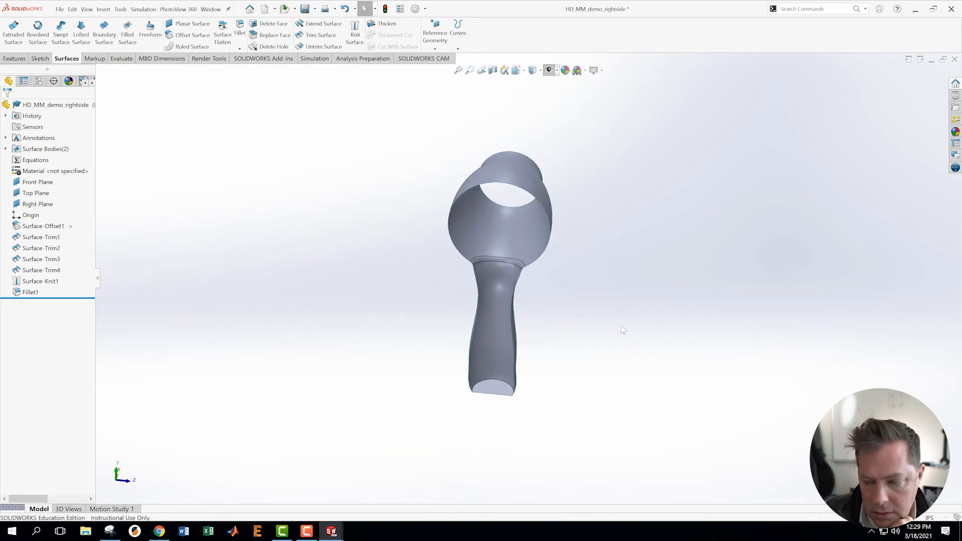
left_click(385, 23)
left_click(529, 196)
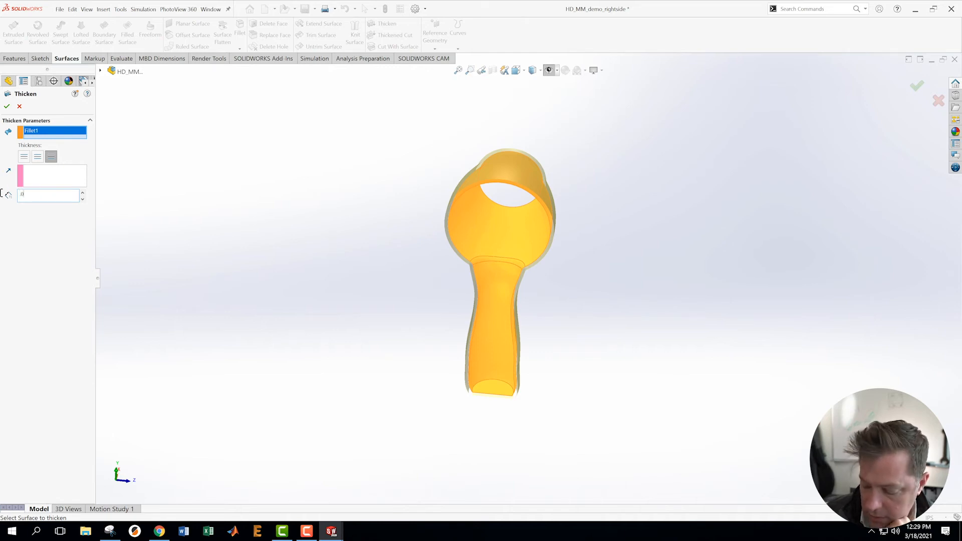
key("Return")
left_click(7, 107)
- Open the shell's Thicken feature for editing and examine which side of the surface receives the thickness
scroll(583, 239, "down", 3)
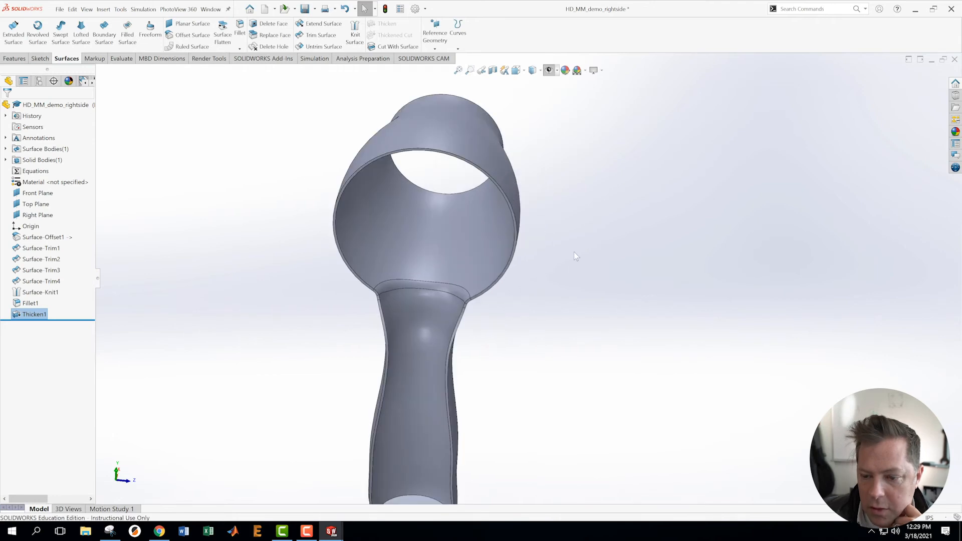
middle_click_drag(571, 241, 621, 235)
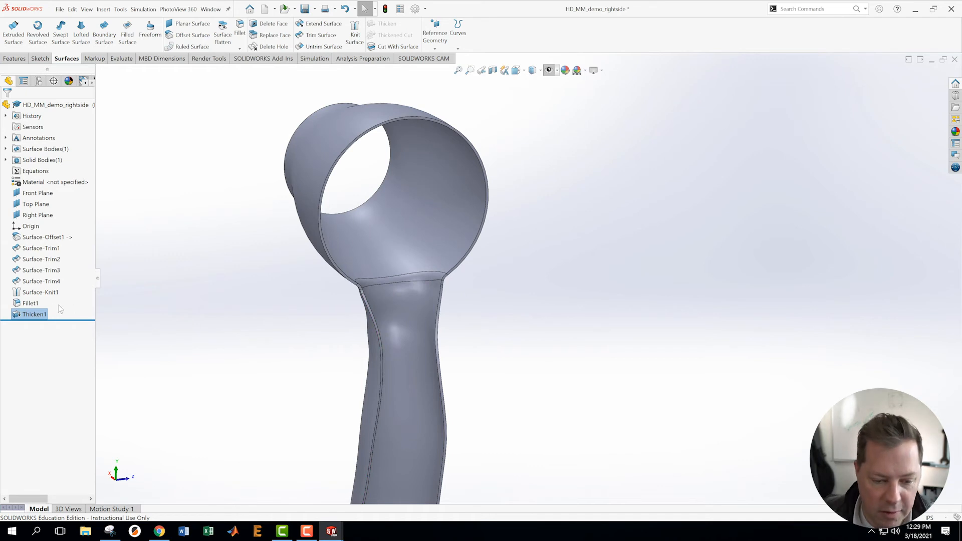
right_click(33, 294)
left_click(55, 295)
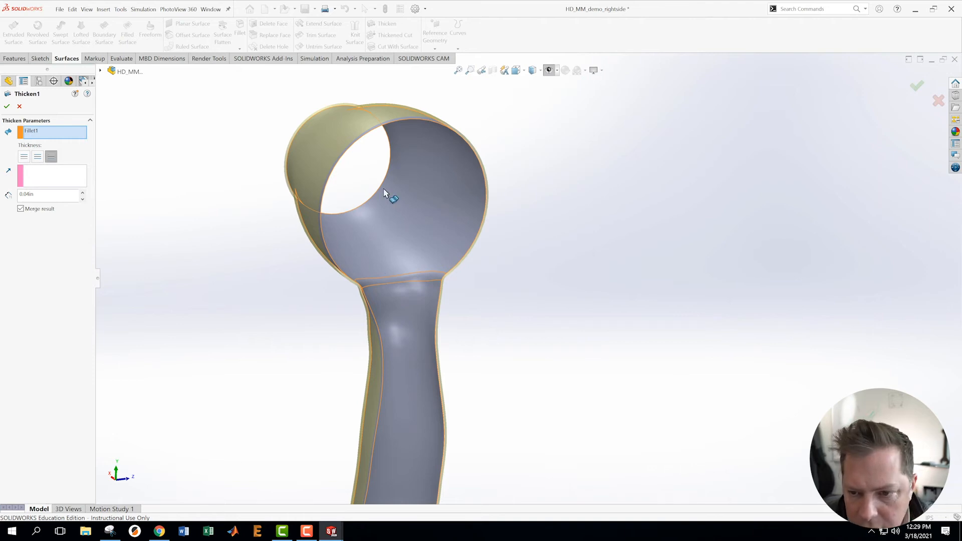
scroll(390, 191, "down", 3)
scroll(410, 175, "up", 2)
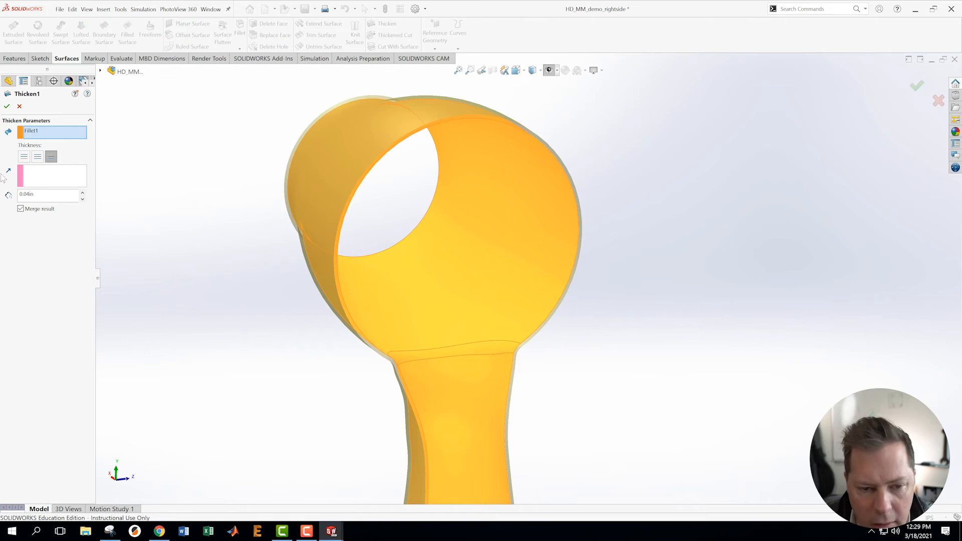
- Compare the thickening sides and thicken the filleted surface 0.04 in toward the inside of the shell
left_click(24, 157)
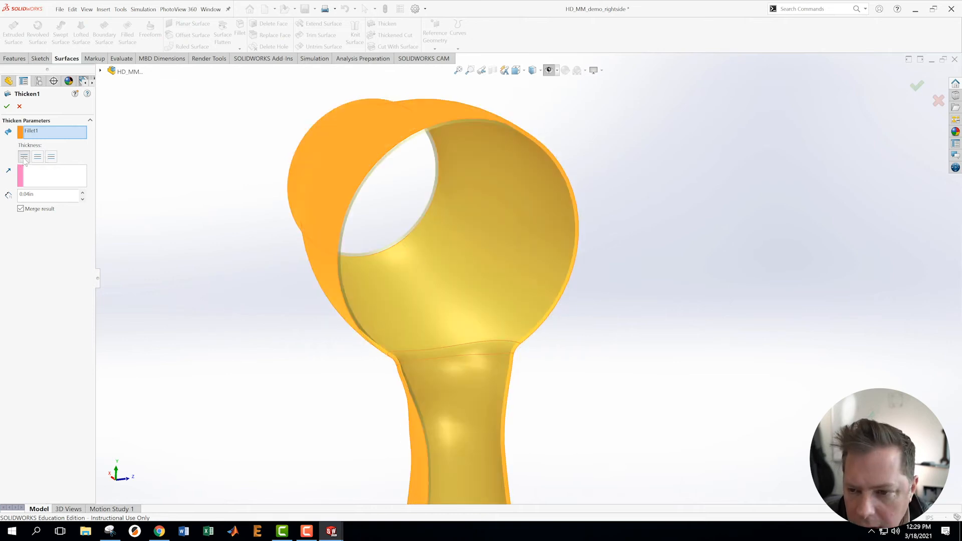
left_click(52, 157)
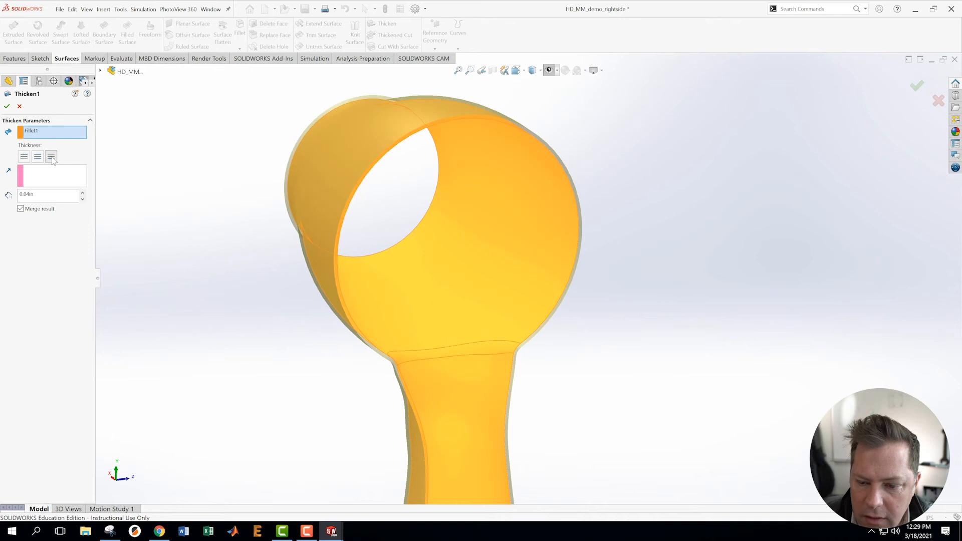
left_click(24, 158)
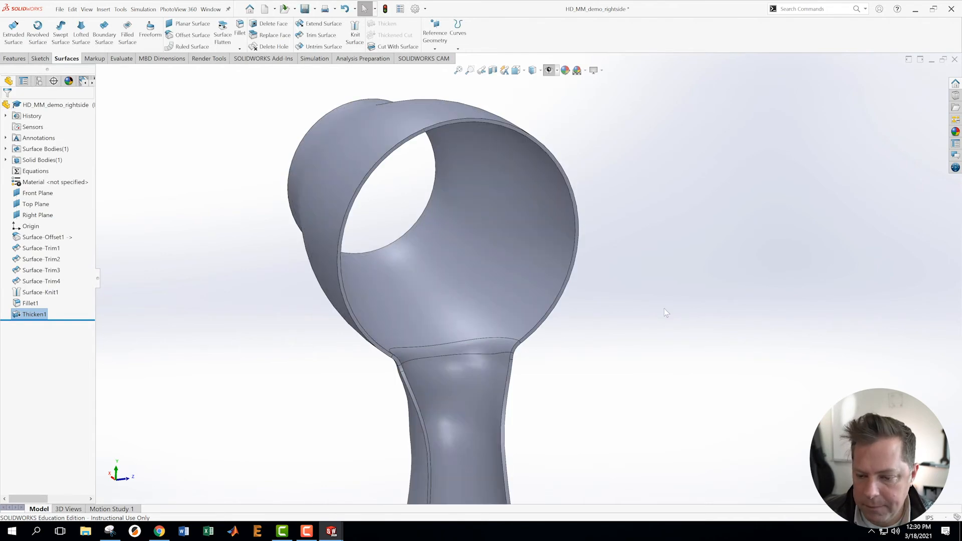
- Check the thickened right-side shell from outside and save the HD_MM_demo_rightside part
scroll(671, 296, "up", 3)
middle_click_drag(681, 284, 545, 262)
scroll(546, 262, "up", 3)
middle_click_drag(655, 351, 646, 248)
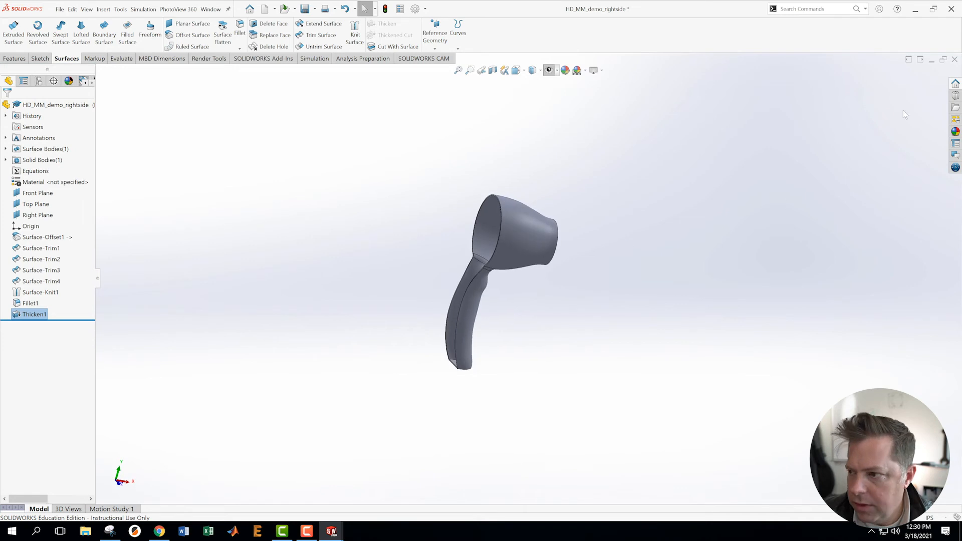
left_click(60, 10)
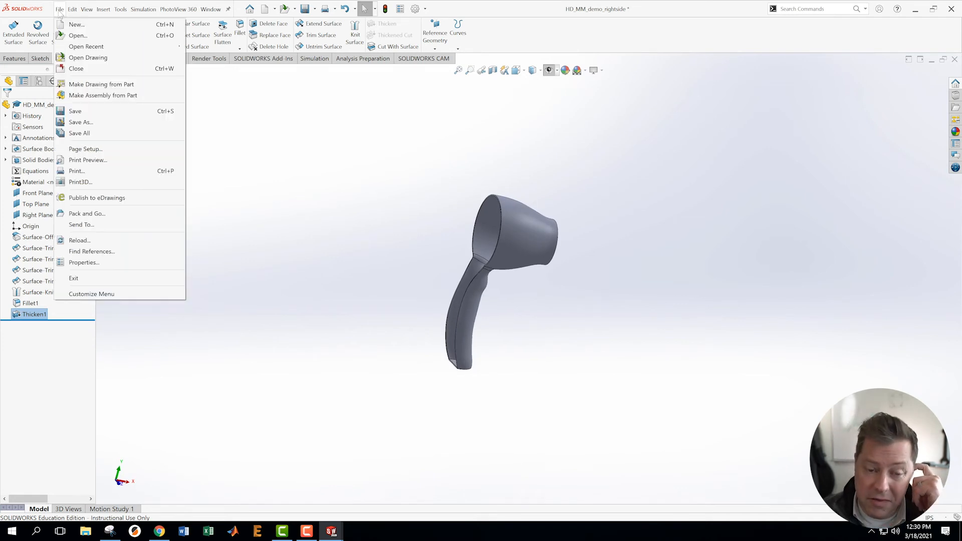
left_click(73, 111)
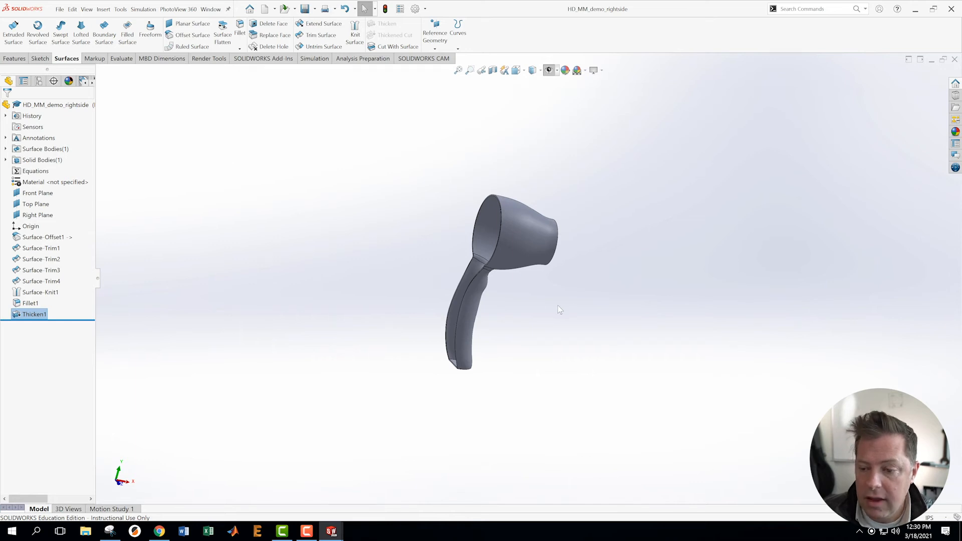
- Switch to the MMDemoassembly document and rebuild the assembly with the changed models
middle_click_drag(562, 321, 583, 295)
scroll(573, 279, "down", 3)
scroll(570, 279, "up", 2)
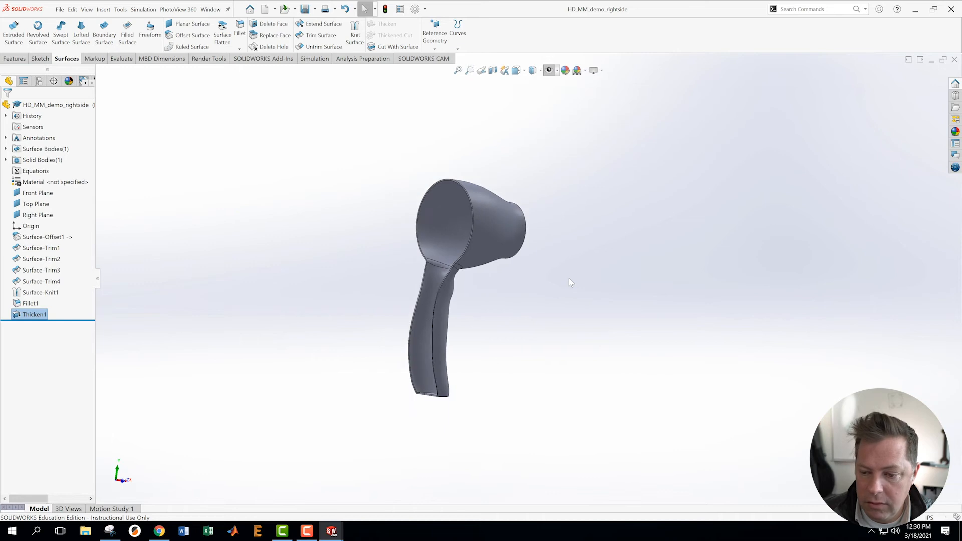
scroll(569, 279, "down", 1)
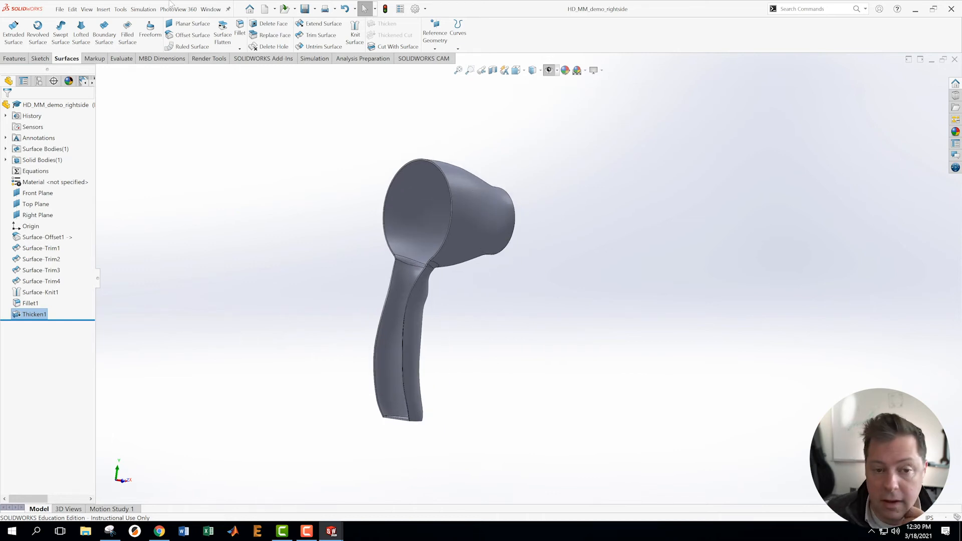
left_click(213, 9)
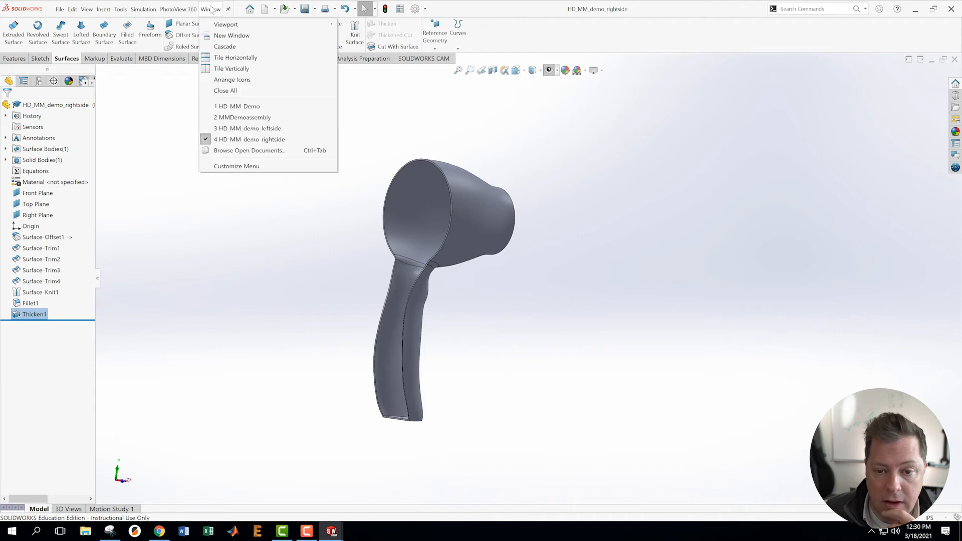
left_click(241, 117)
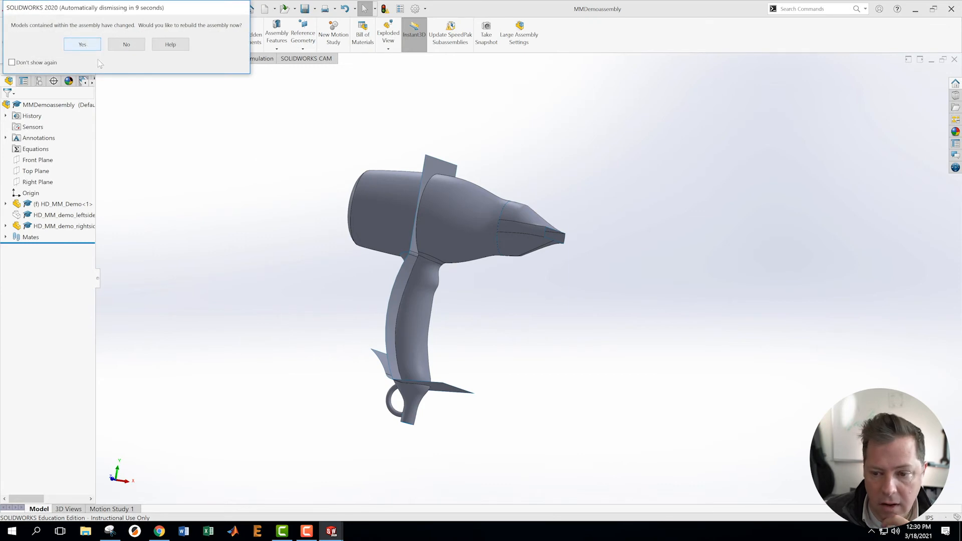
left_click(84, 45)
scroll(478, 206, "down", 3)
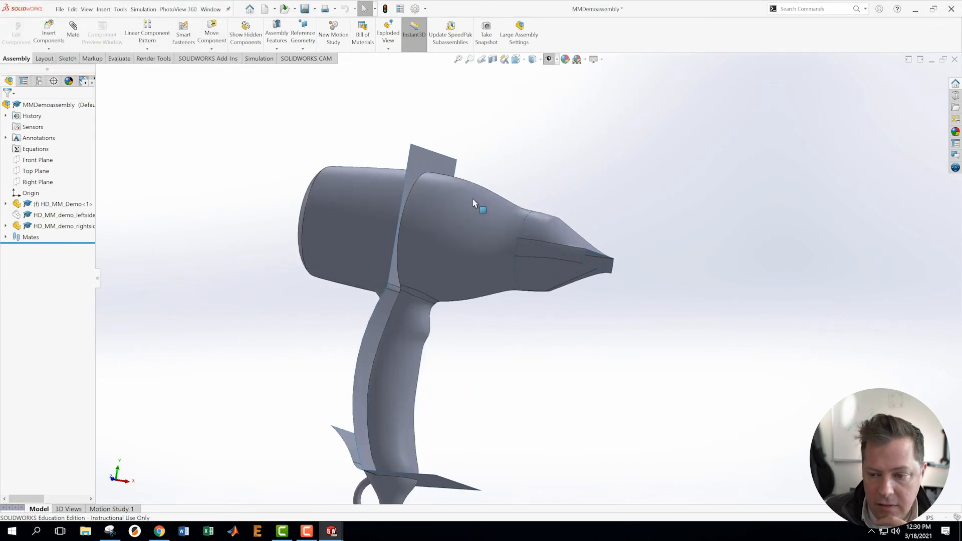
- Show the hidden HD_MM_demo_leftside component in the assembly
right_click(48, 218)
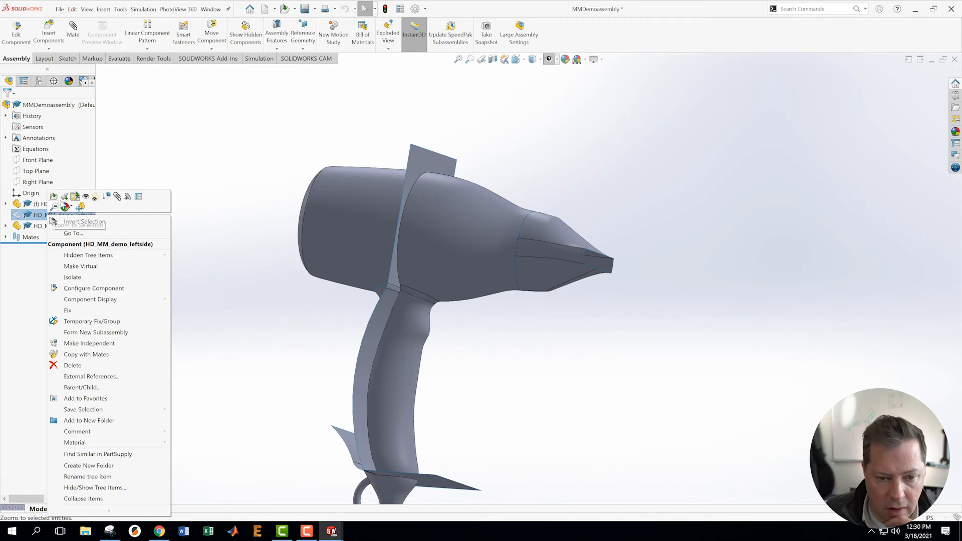
left_click(84, 201)
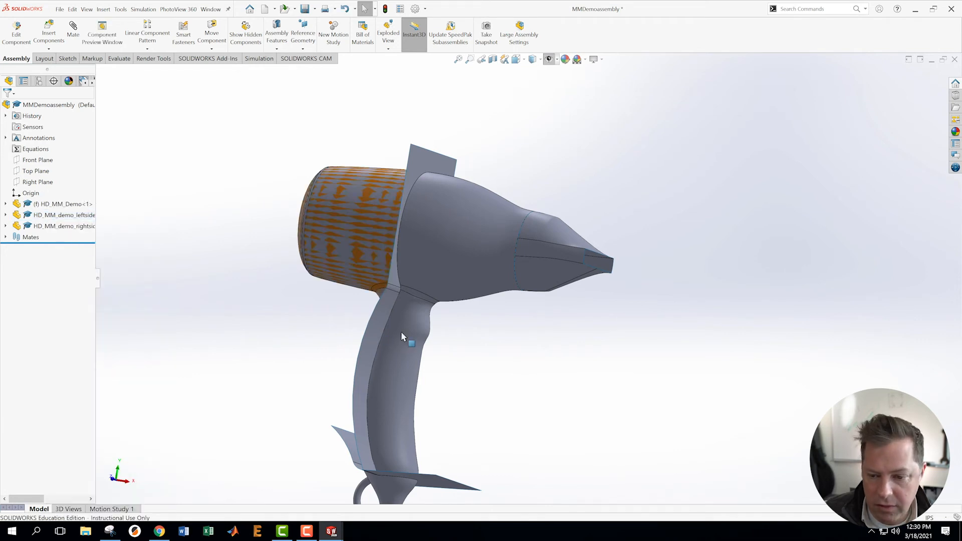
mouse_move(491, 270)
middle_mouse_down()
mouse_move(525, 274)
mouse_move(503, 271)
middle_mouse_up()
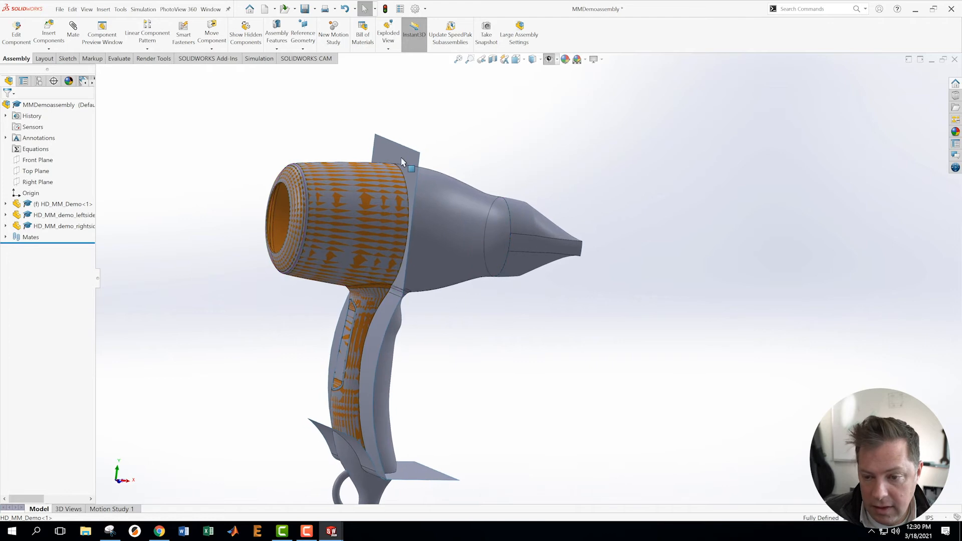
- Hide the Surface-Extrude3 and Surface-Extrude2 bodies of the HD_MM_Demo component
left_click(5, 204)
scroll(92, 192, "down", 6)
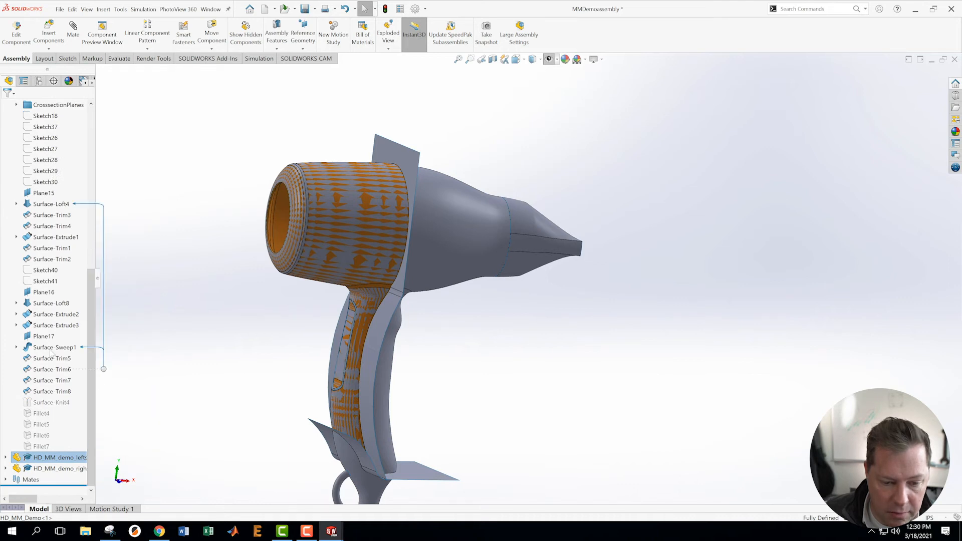
right_click(53, 325)
left_click(55, 321)
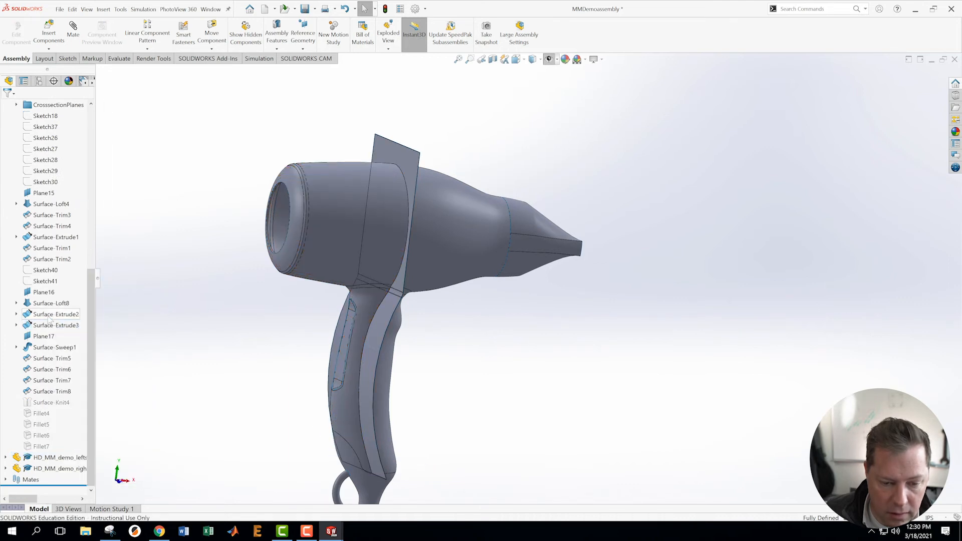
right_click(50, 314)
left_click(55, 308)
- Examine the seam between the left and right shells on the hair dryer body and handle from several angles
middle_click_drag(488, 280, 455, 281)
scroll(392, 214, "down", 2)
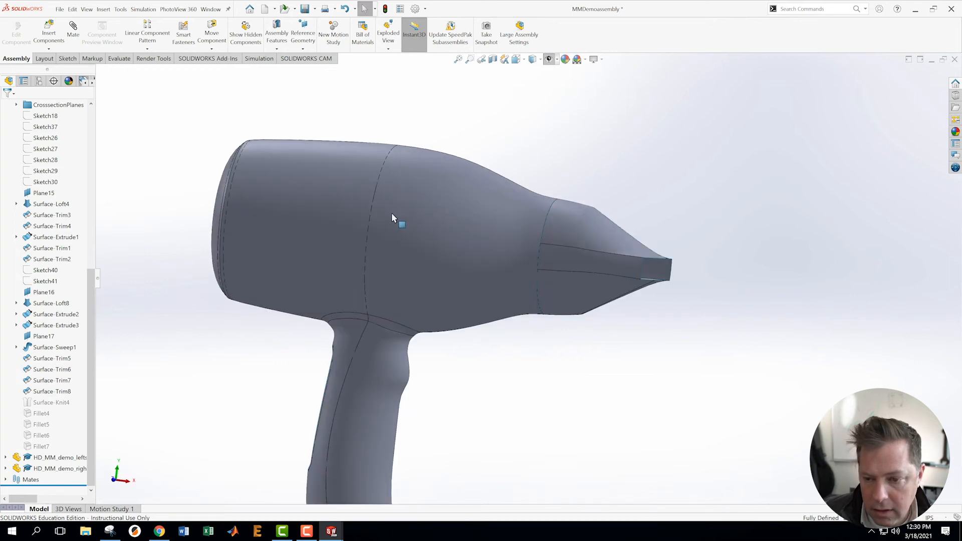
scroll(392, 215, "down", 3)
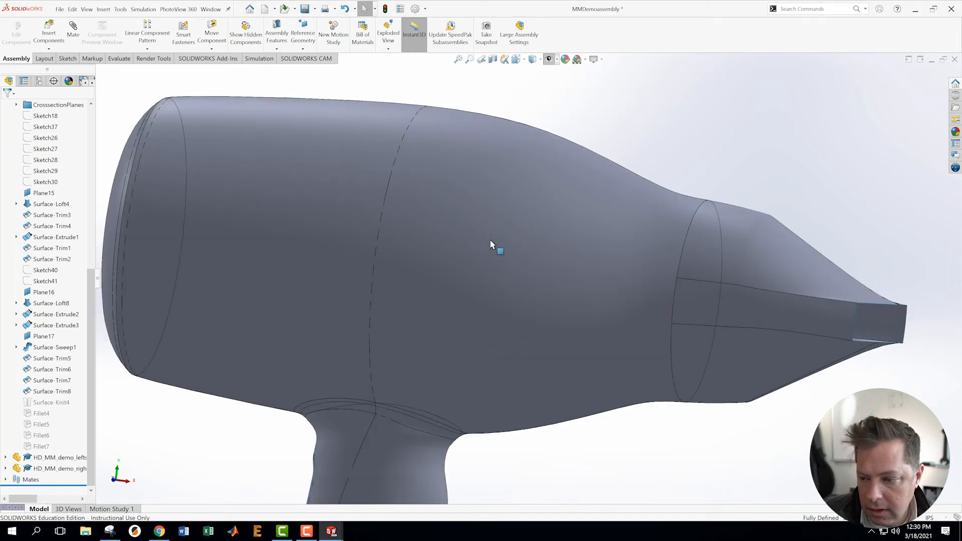
scroll(507, 328, "up", 3)
middle_click_drag(507, 329, 537, 374)
scroll(519, 433, "up", 2)
middle_click_drag(521, 436, 555, 370)
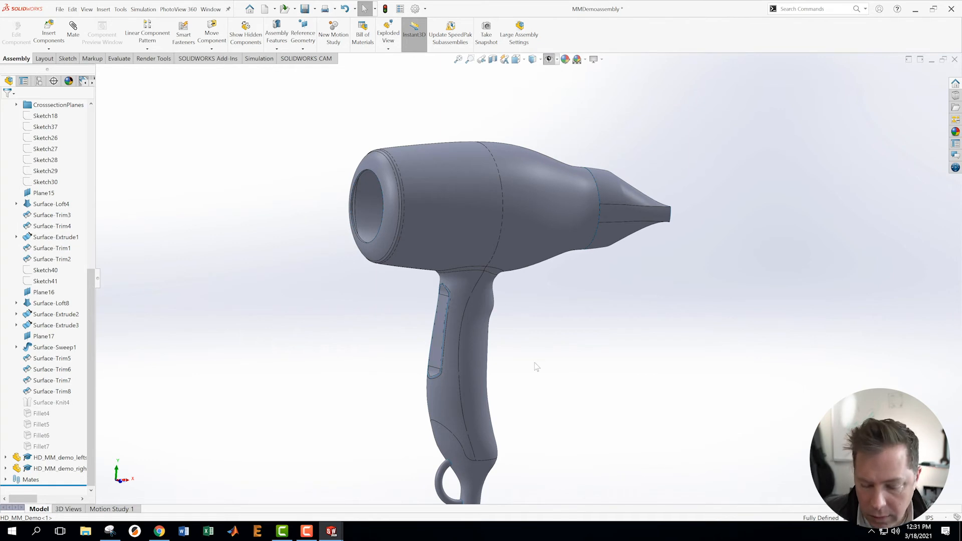
scroll(501, 362, "up", 3)
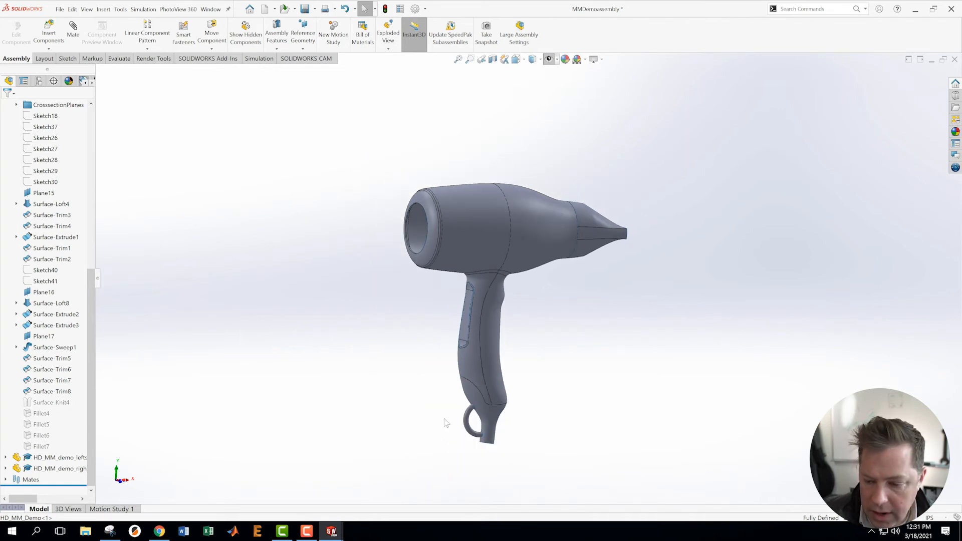
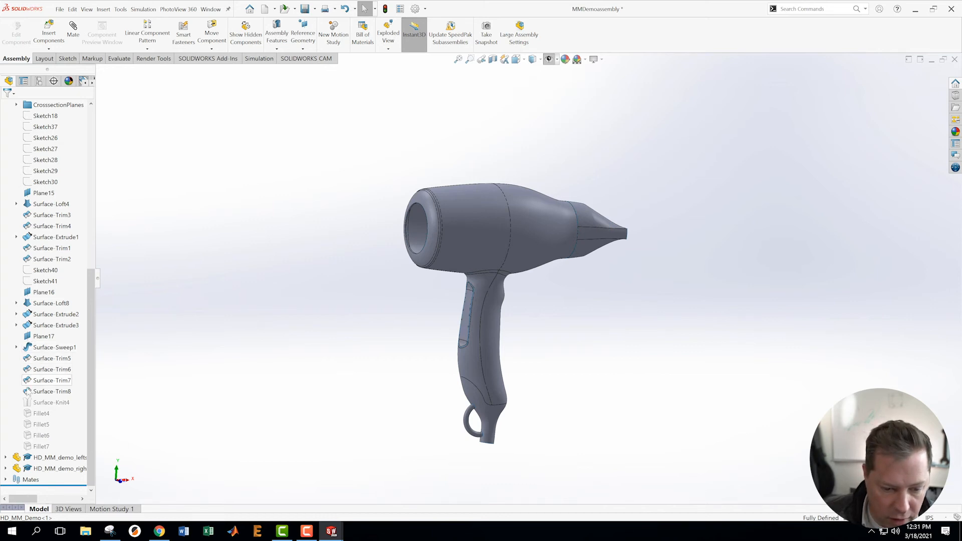
- Show the Surface-Extrude3 body again at the lower end of the handle
right_click(53, 327)
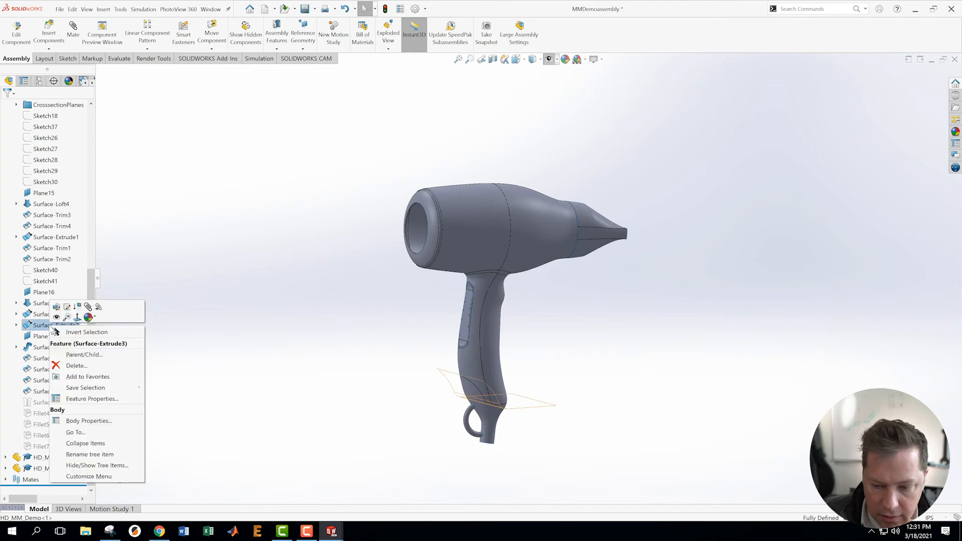
left_click(56, 317)
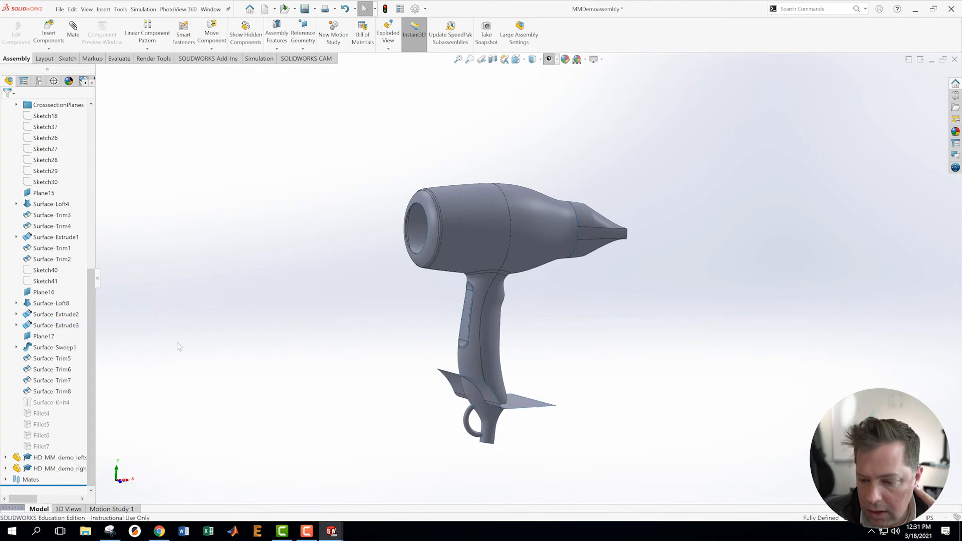
middle_click_drag(577, 383, 603, 365)
scroll(602, 331, "up", 4)
scroll(601, 326, "down", 1)
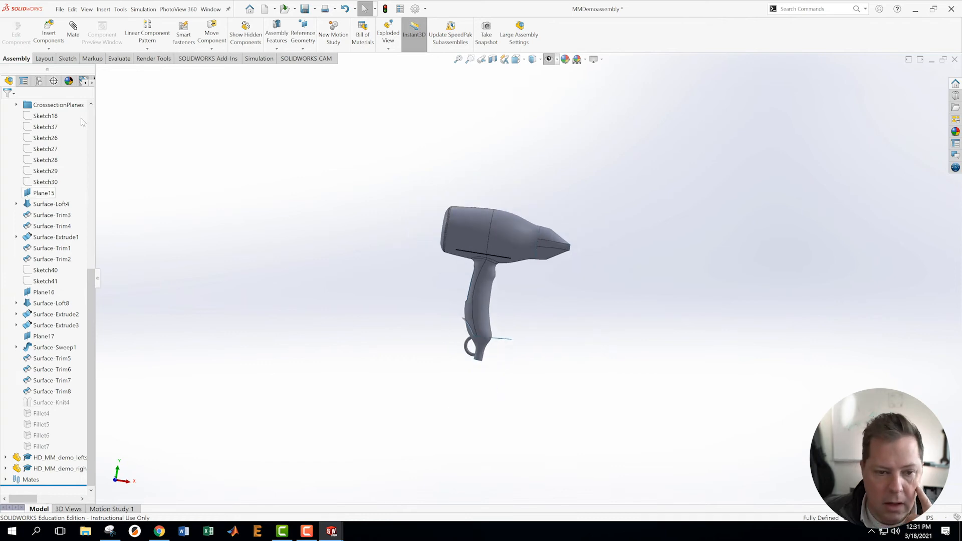
- Collapse the HD_MM_Demo feature list and hide the HD_MM_demo_rightside and HD_MM_demo_leftside components
scroll(86, 286, "up", 8)
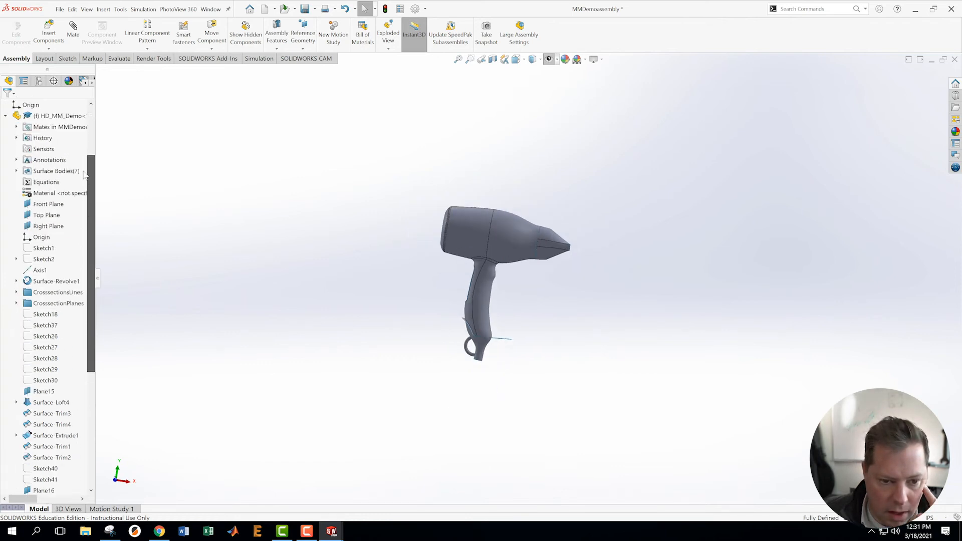
left_click(6, 194)
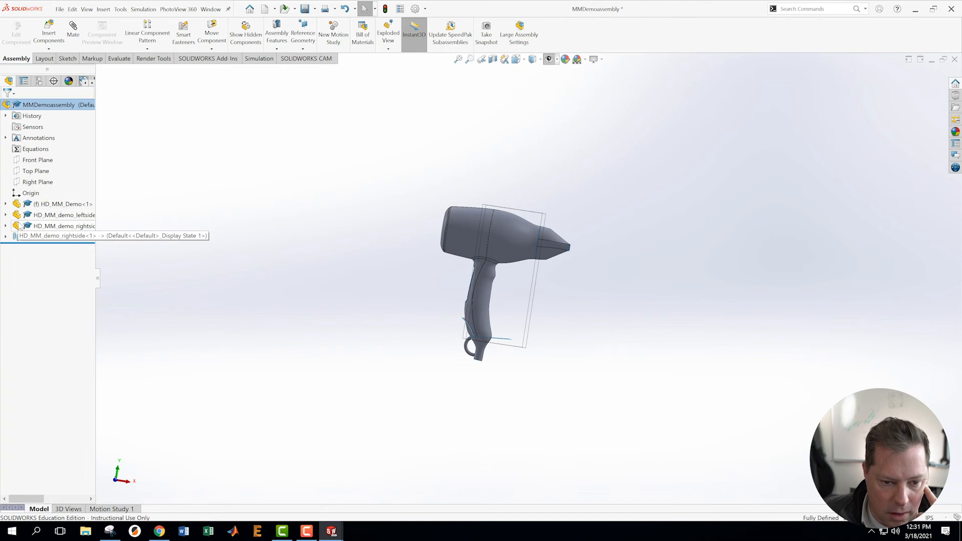
right_click(47, 229)
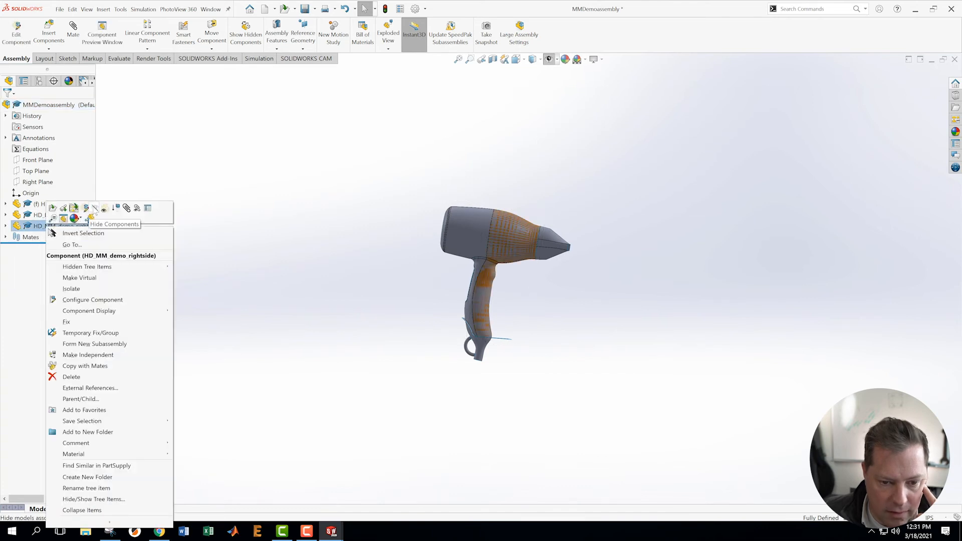
left_click(86, 208)
right_click(58, 219)
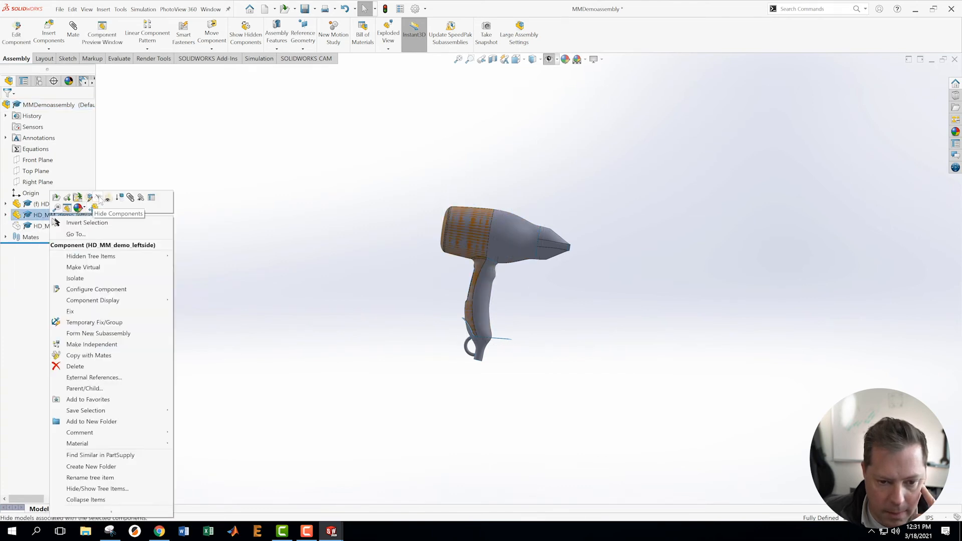
left_click(100, 200)
- Examine the master hair dryer body and the extruded surface crossing the lower end of its handle
middle_click_drag(614, 314, 557, 311)
scroll(558, 311, "down", 3)
mouse_move(480, 272)
middle_mouse_down()
mouse_move(552, 287)
mouse_move(533, 298)
mouse_move(489, 257)
middle_mouse_up()
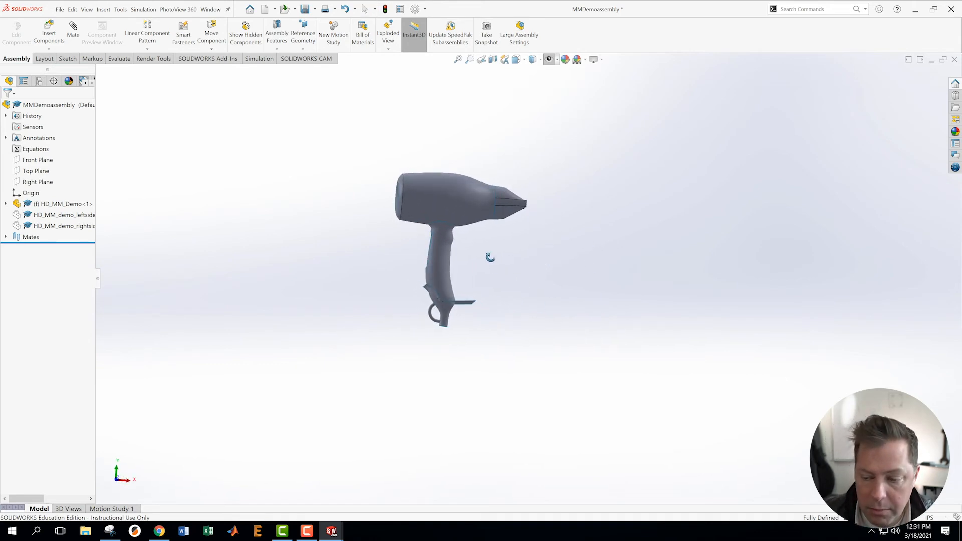
scroll(477, 333, "down", 3)
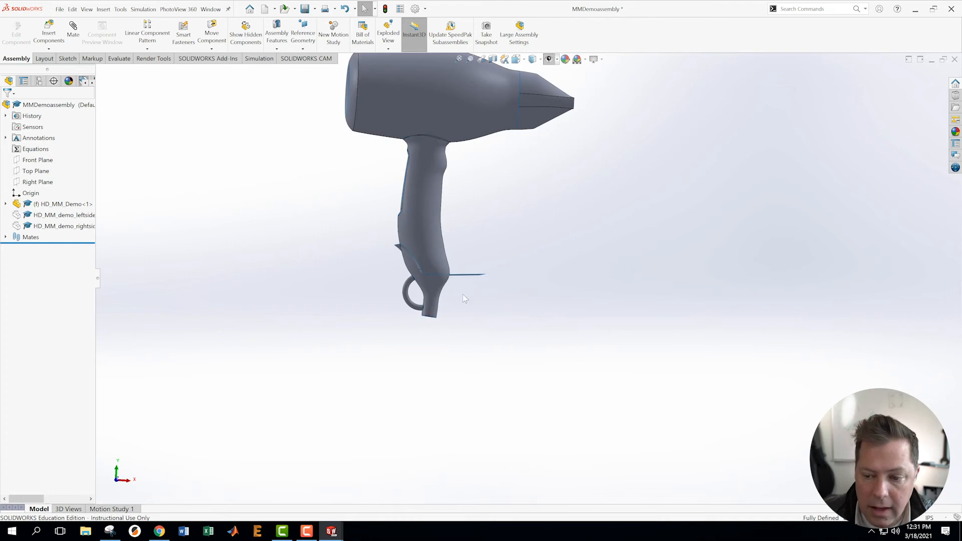
scroll(534, 224, "up", 3)
middle_click_drag(534, 224, 534, 242)
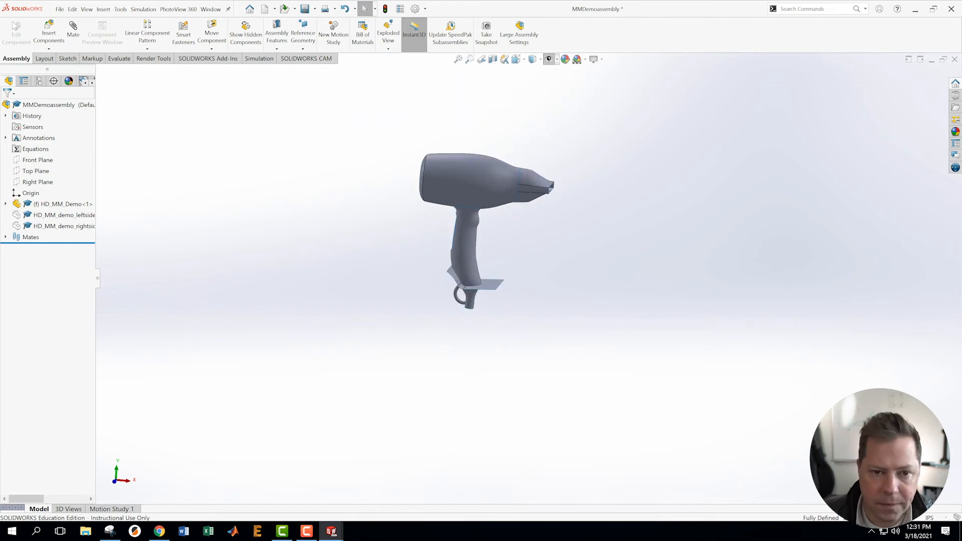
left_click(58, 8)
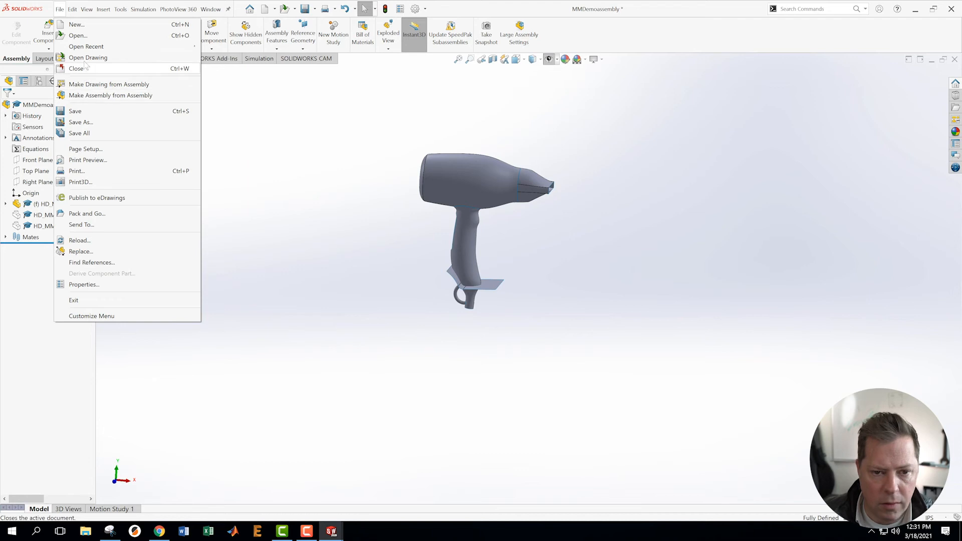
left_click(304, 149)
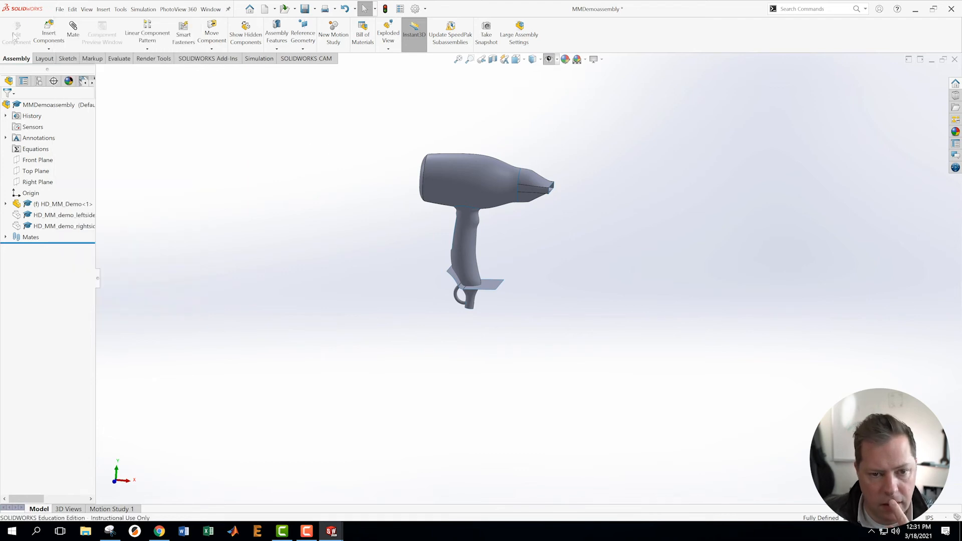
- Insert a new part into the assembly and save it as HD_MM_Demo_SR in the HD_MM_Demo folder
left_click(48, 49)
left_click(54, 72)
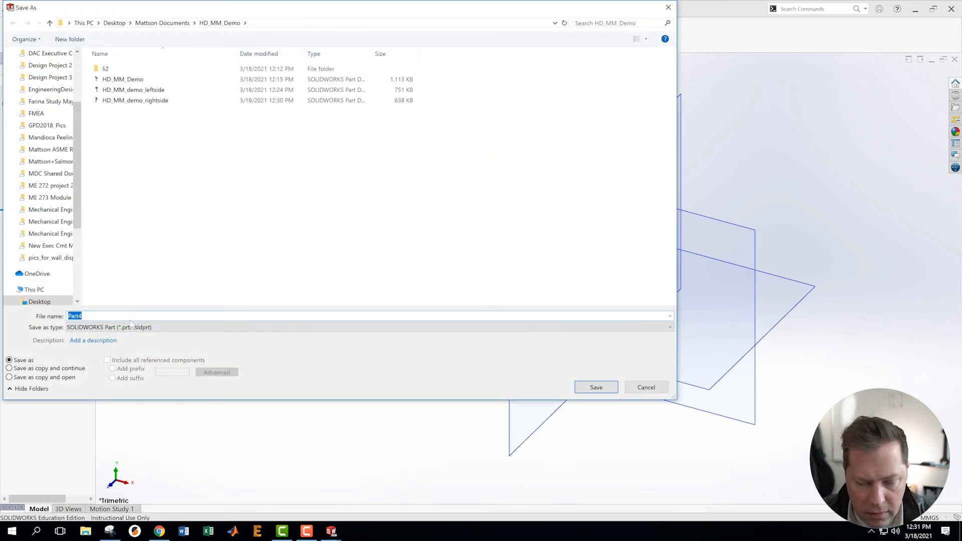
type("HD)")
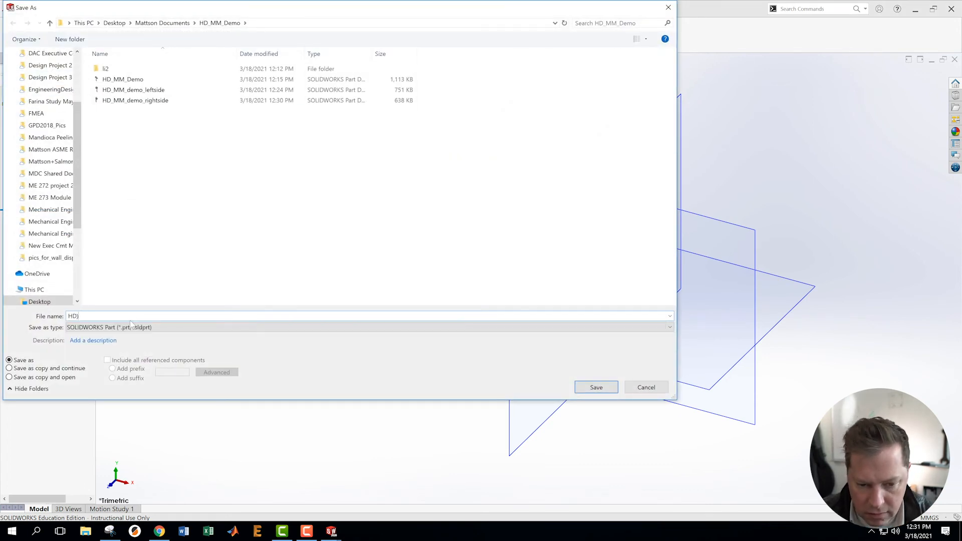
key("BackSpace")
type("_MM_Demo")
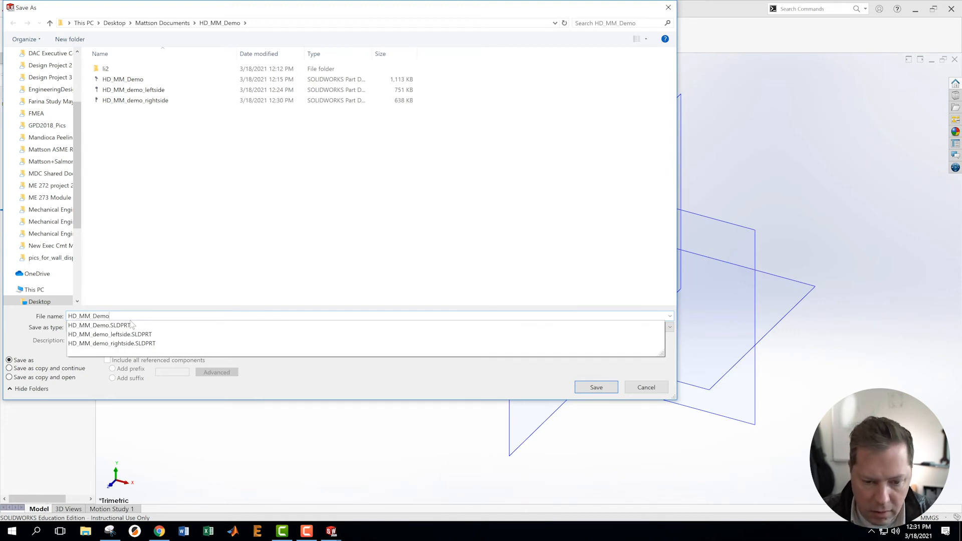
type("_SR")
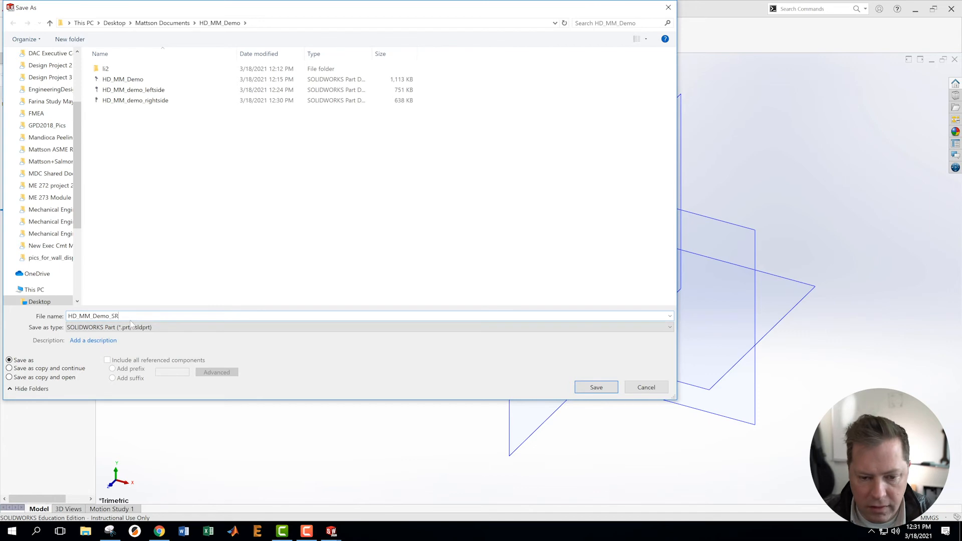
left_click(610, 391)
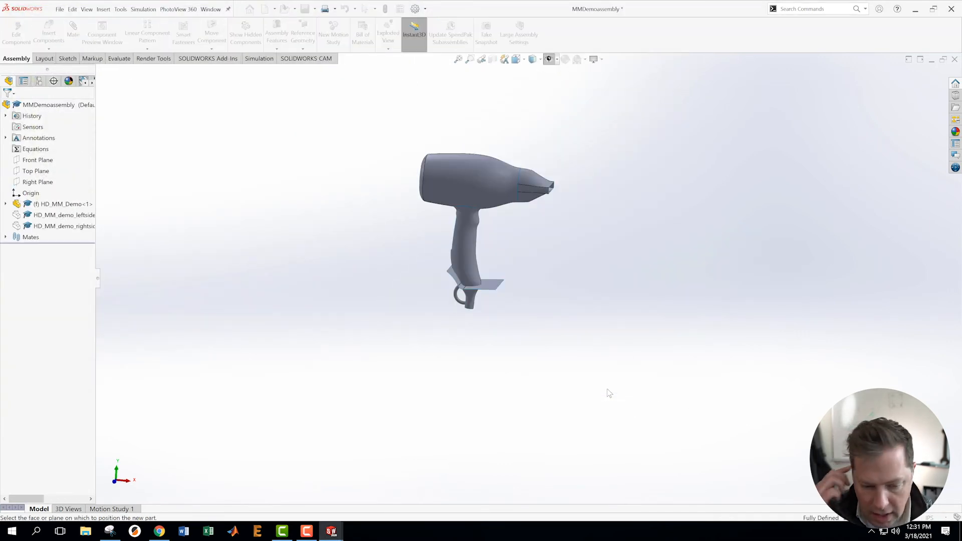
- Show the reference planes, place the new part on the assembly's Front Plane and exit its sketch
left_click(557, 59)
left_click(561, 72)
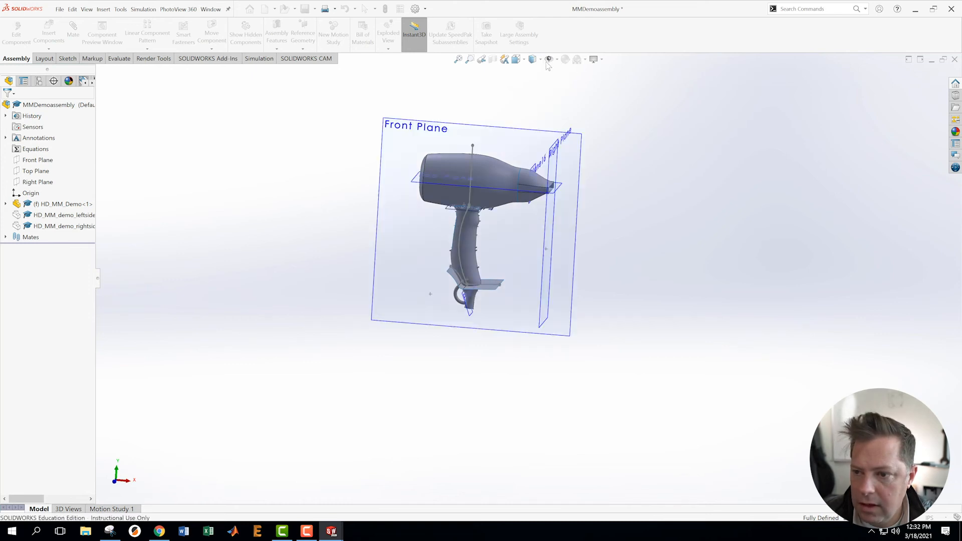
left_click(408, 126)
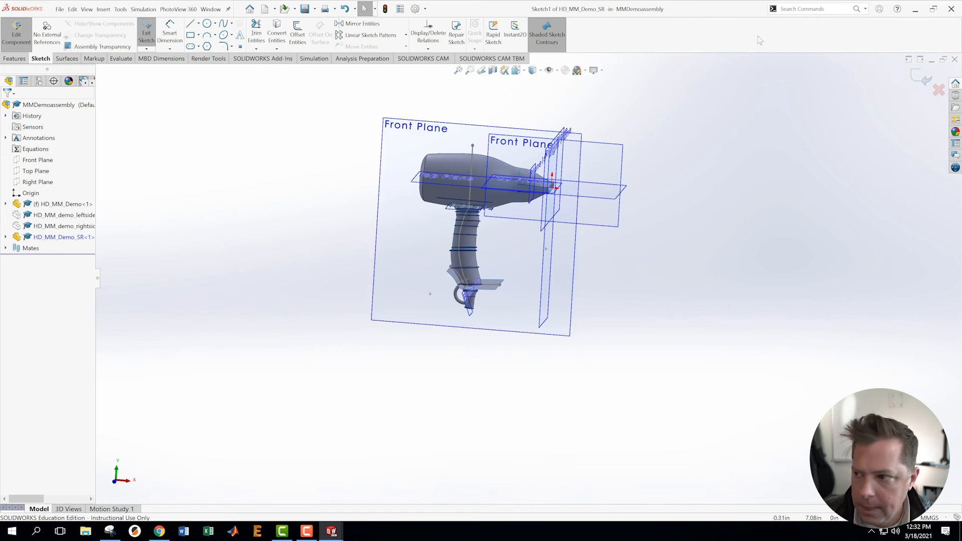
left_click(921, 82)
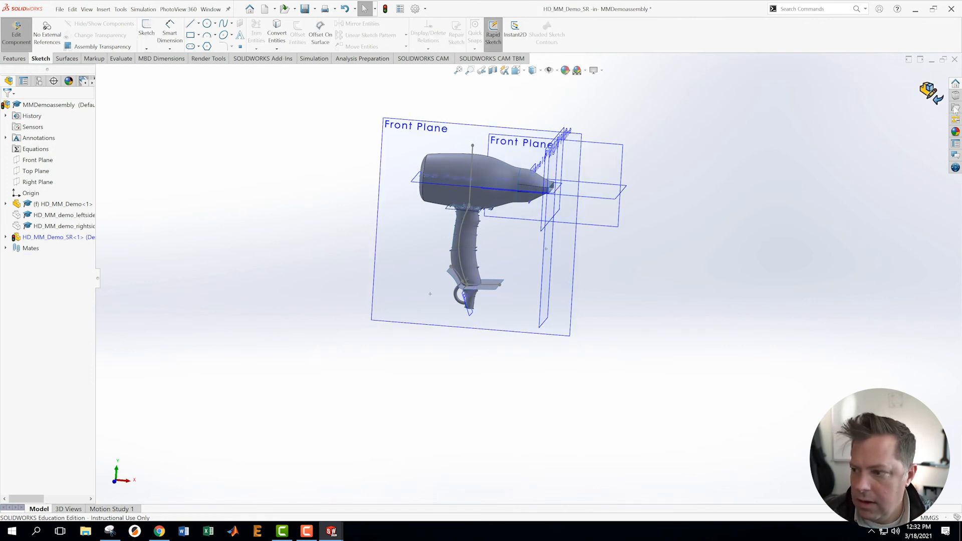
- Copy the handle surface, the hanging loop and the three faces of the extruded cutting surface into the part with a 0.00 mm offset
middle_click_drag(751, 165, 606, 248)
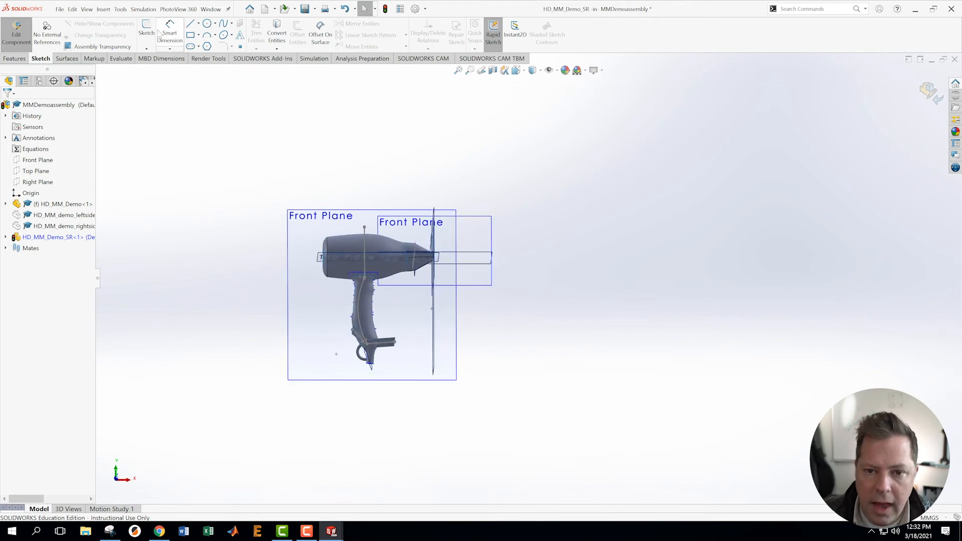
left_click(77, 59)
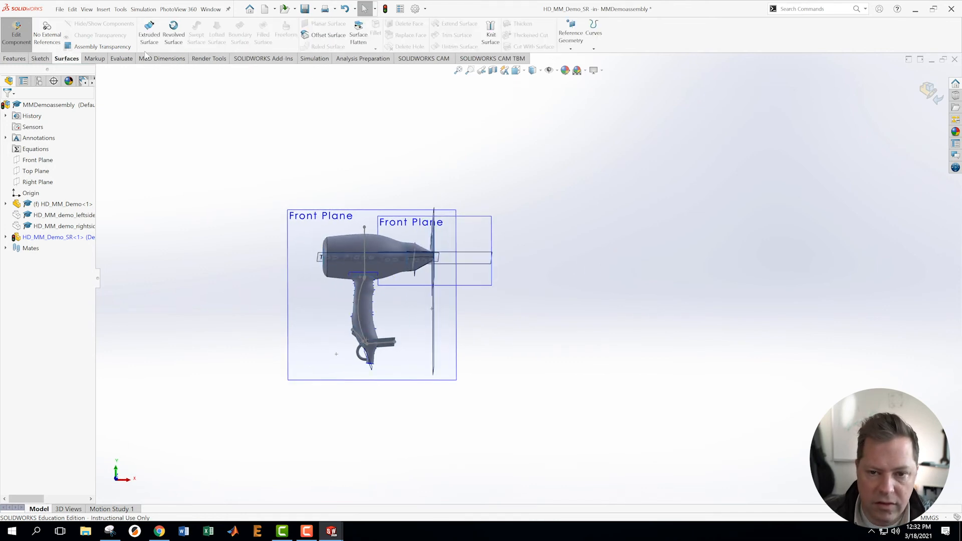
left_click(321, 35)
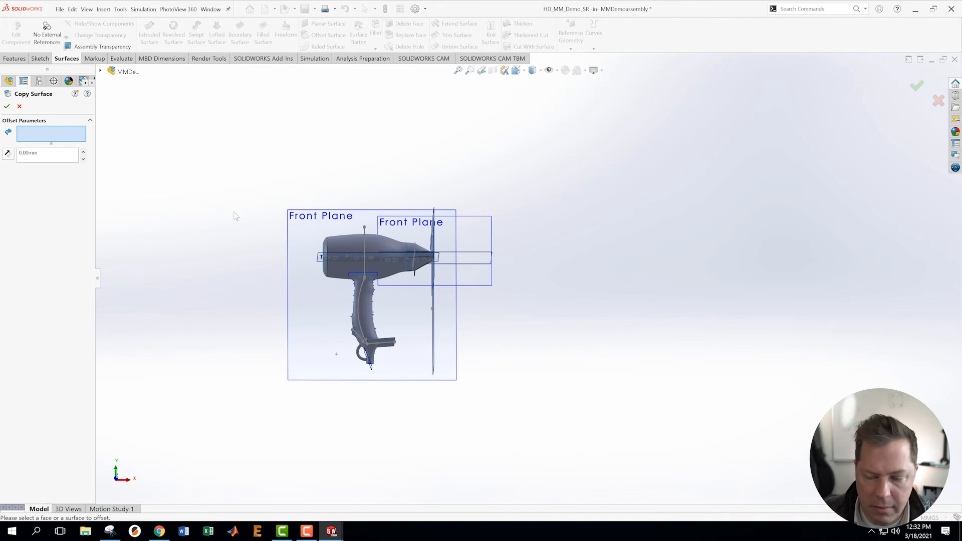
scroll(322, 246, "down", 2)
scroll(537, 492, "down", 4)
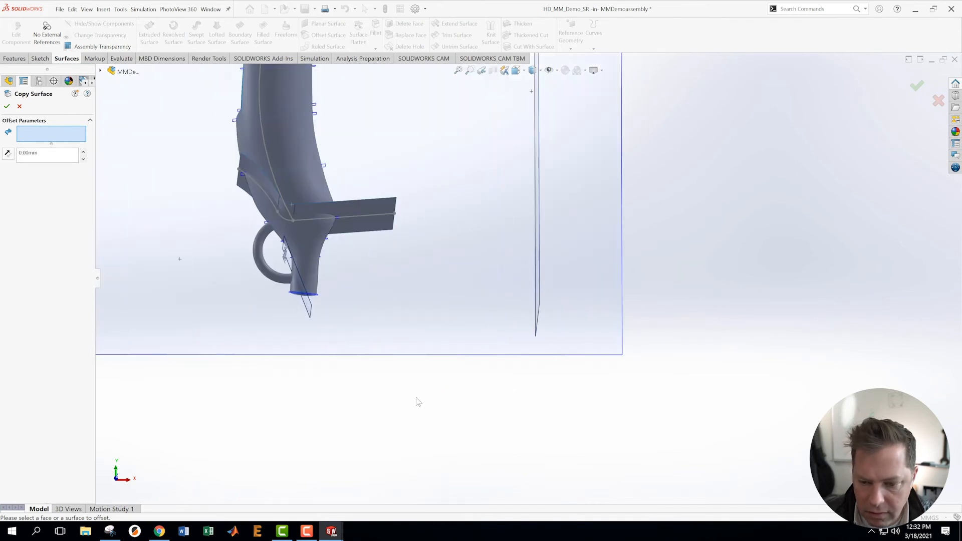
left_click(314, 260)
middle_click_drag(374, 277, 302, 367)
left_click(293, 277)
scroll(426, 161, "down", 2)
left_click(434, 188)
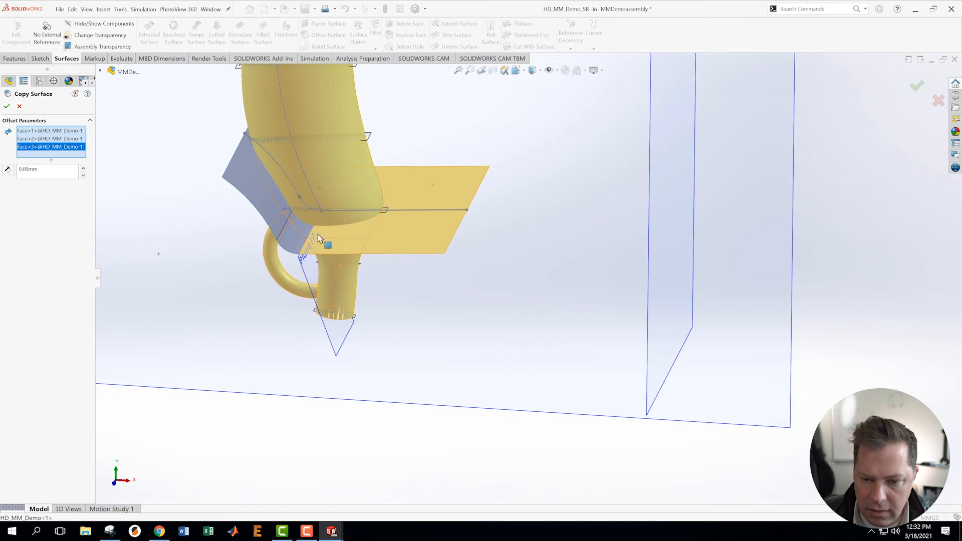
left_click(303, 250)
left_click(258, 209)
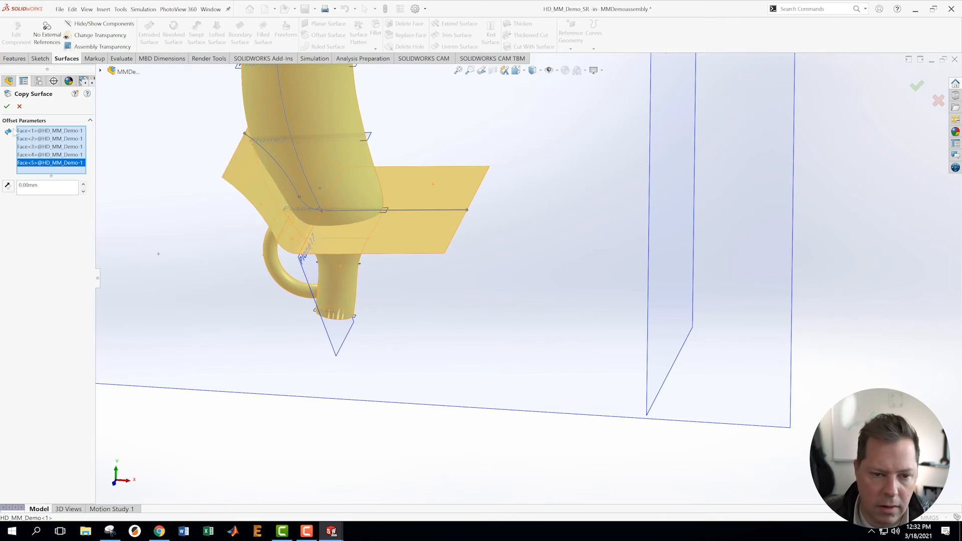
left_click(7, 106)
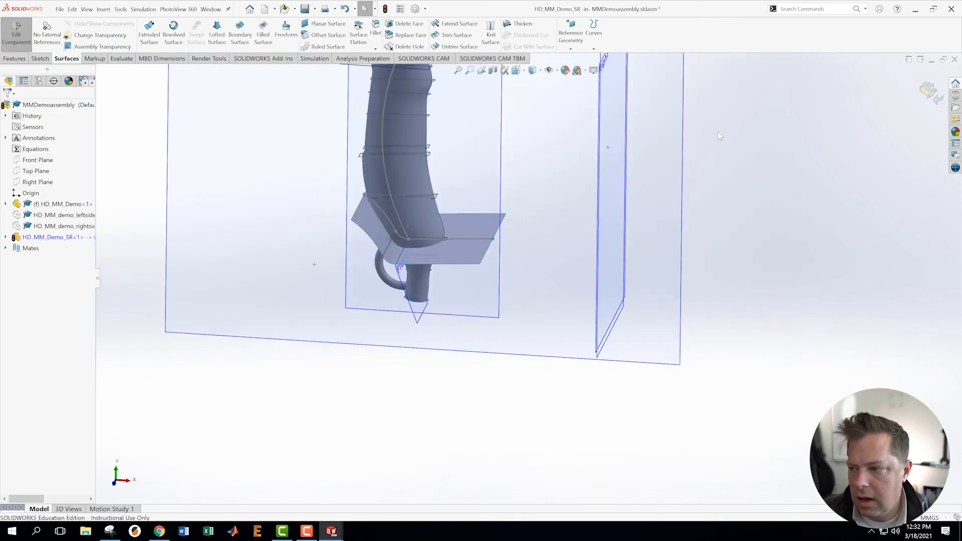
- Return to the assembly, save it with all modified documents and open the HD_MM_Demo_SR part on its own
left_click(932, 95)
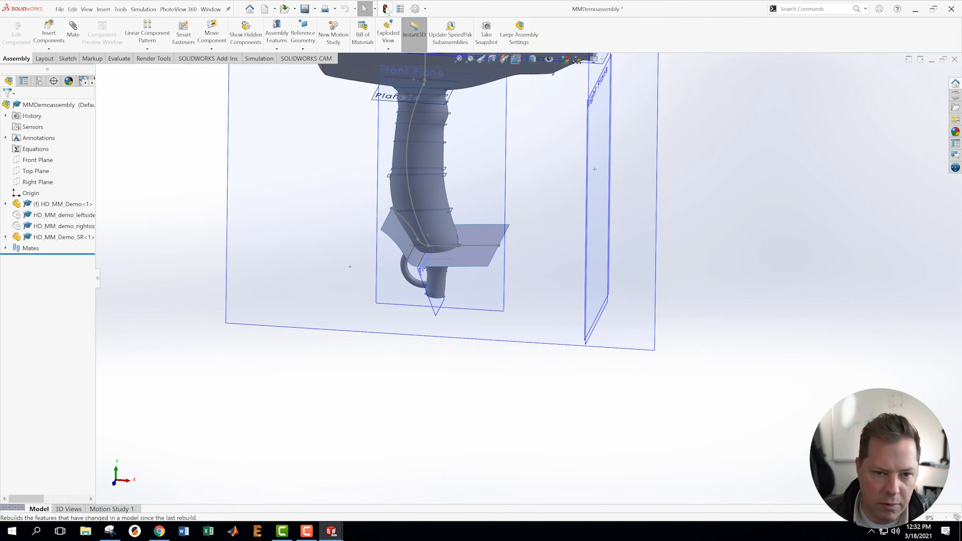
left_click(60, 9)
left_click(73, 111)
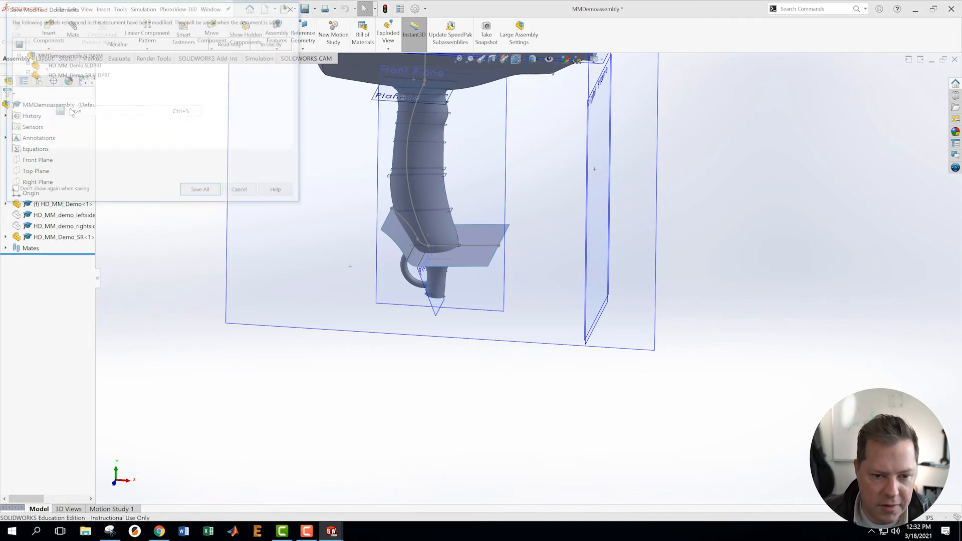
left_click(202, 193)
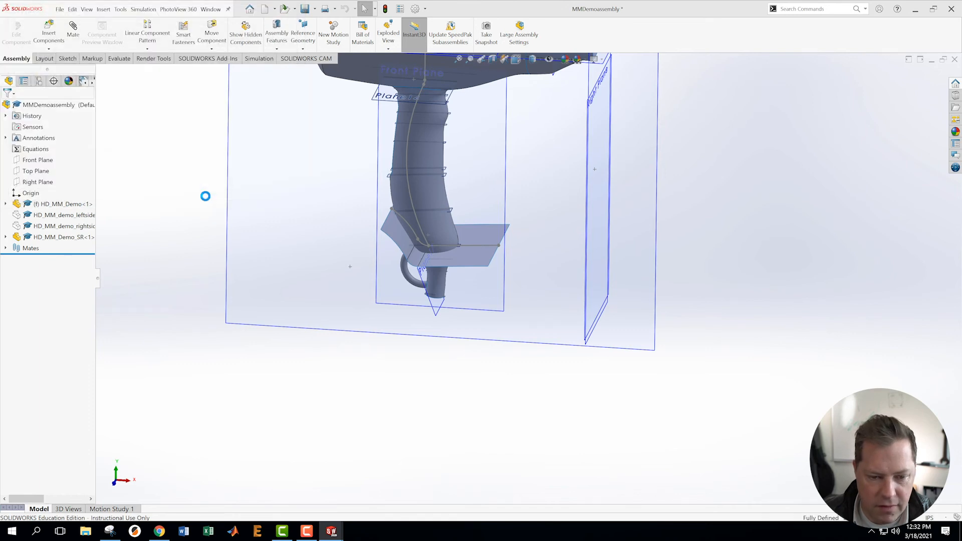
right_click(41, 238)
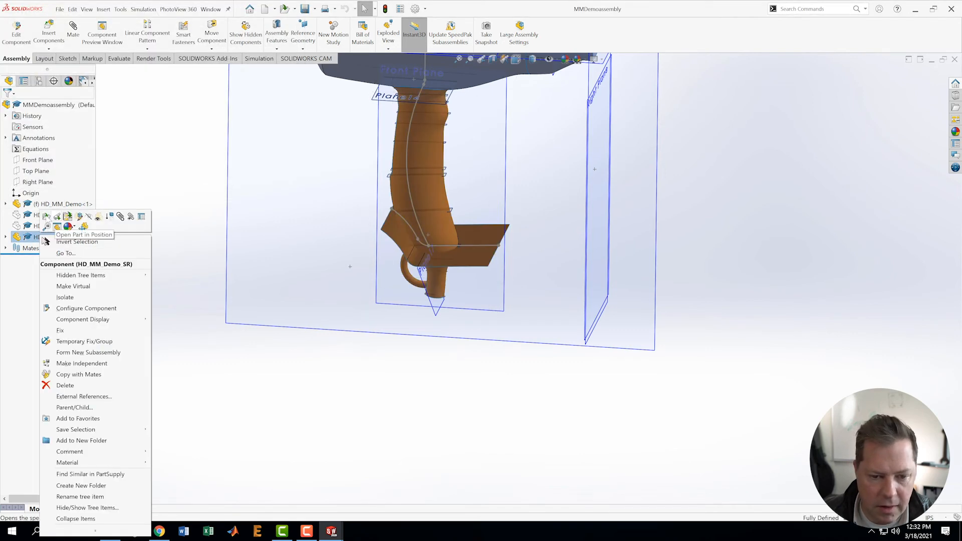
left_click(46, 216)
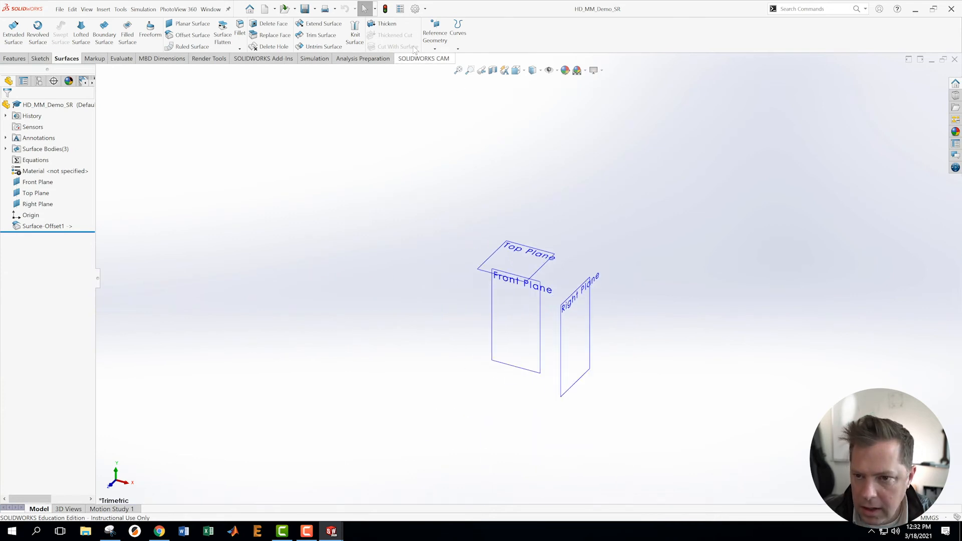
- Trim away the handle portion above the bent cutting surface, using that surface as the trim tool
middle_click_drag(697, 352, 446, 130)
scroll(401, 268, "down", 4)
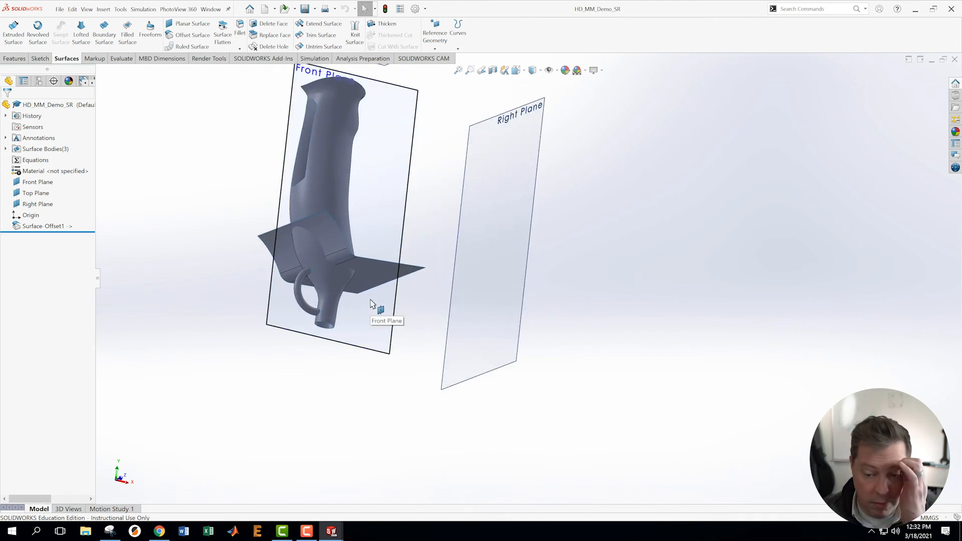
middle_click_drag(477, 193, 435, 239)
left_click(309, 38)
scroll(395, 253, "down", 3)
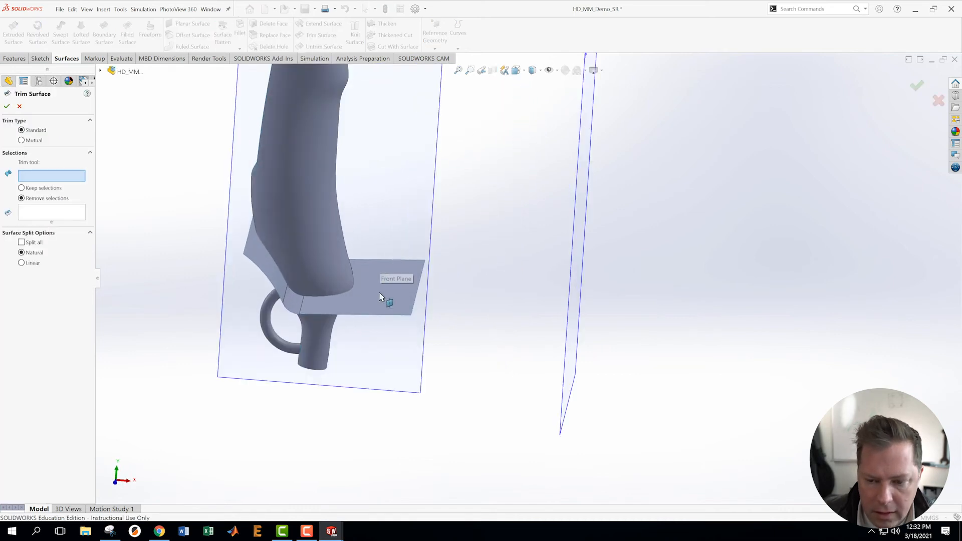
left_click(383, 307)
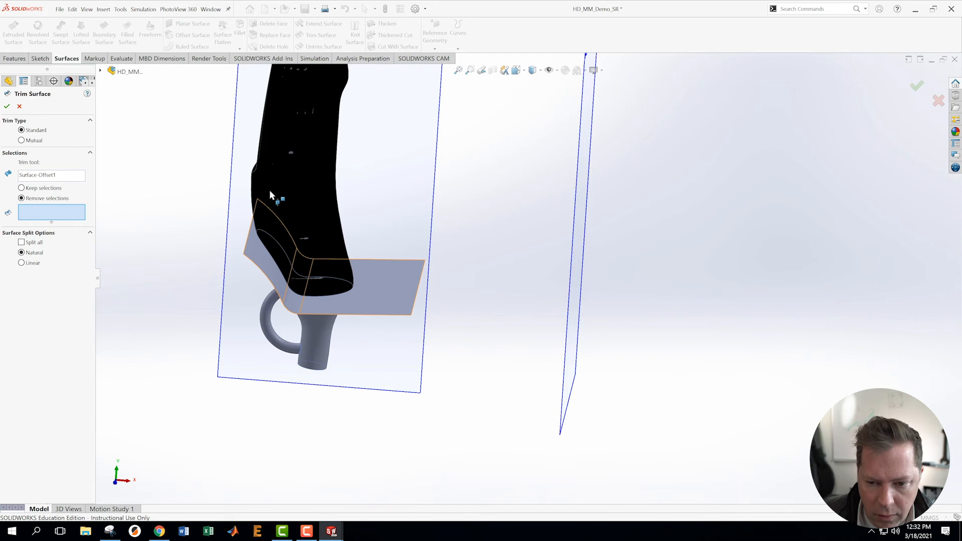
left_click(319, 279)
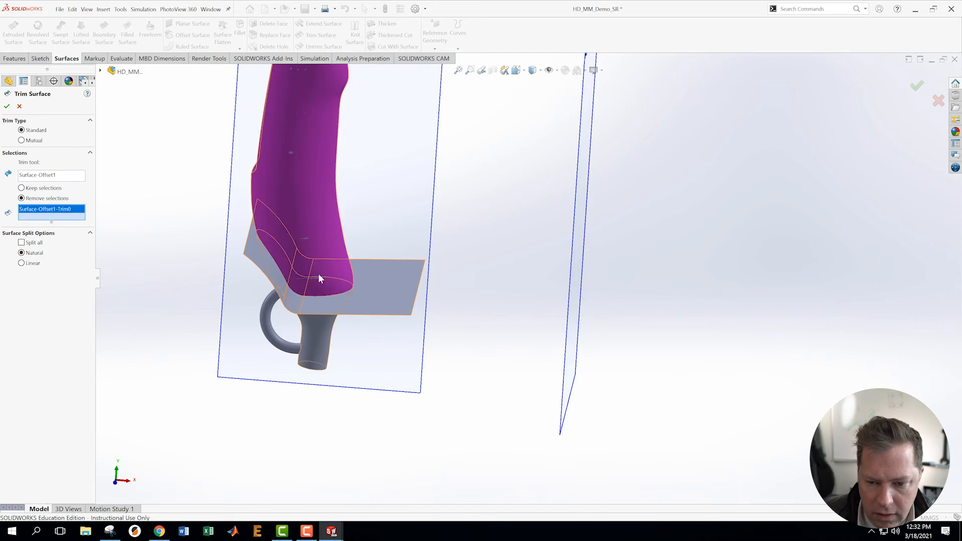
left_click(7, 106)
- Trim away the cutting surface outside the remaining handle end, using the trimmed handle surface as the trim tool
middle_click_drag(185, 258, 259, 107)
left_click(312, 35)
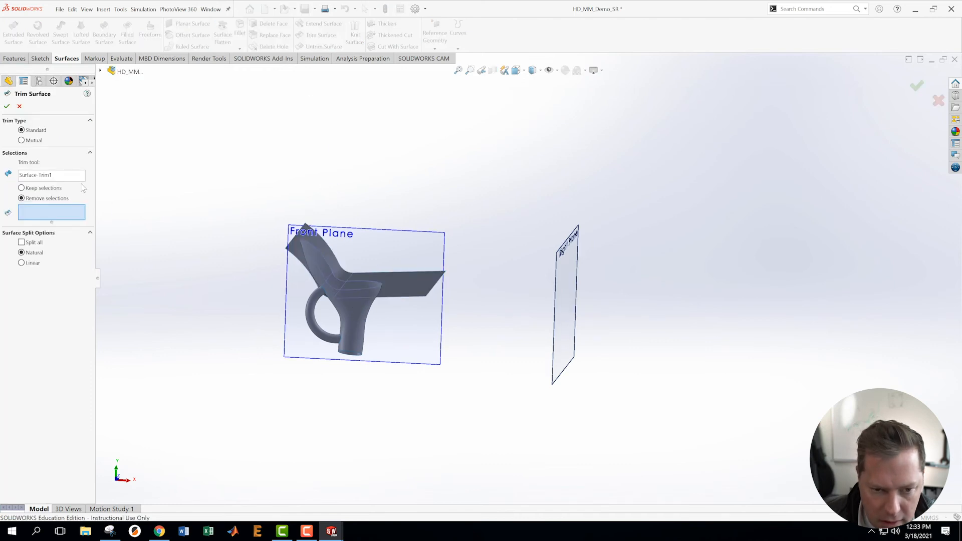
right_click(62, 175)
left_click(86, 181)
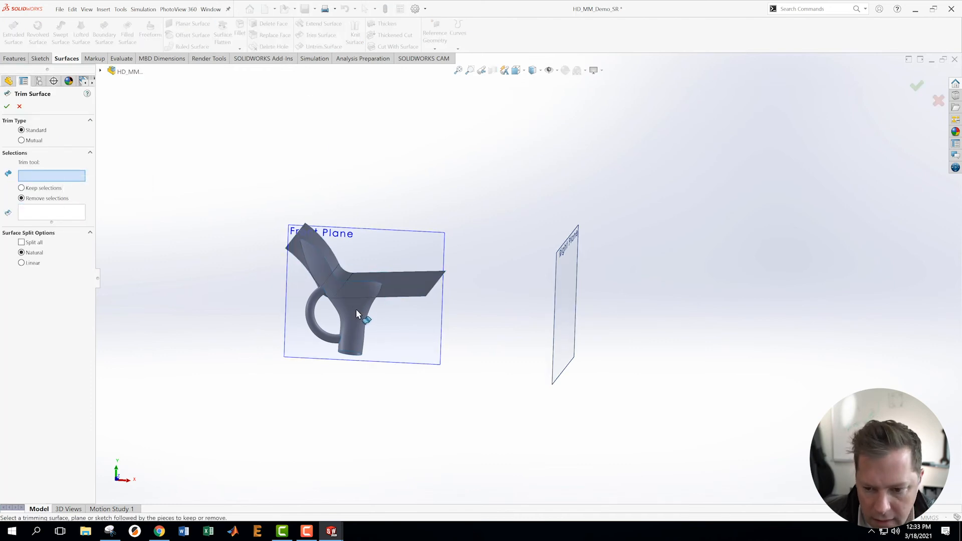
left_click(363, 322)
left_click(411, 283)
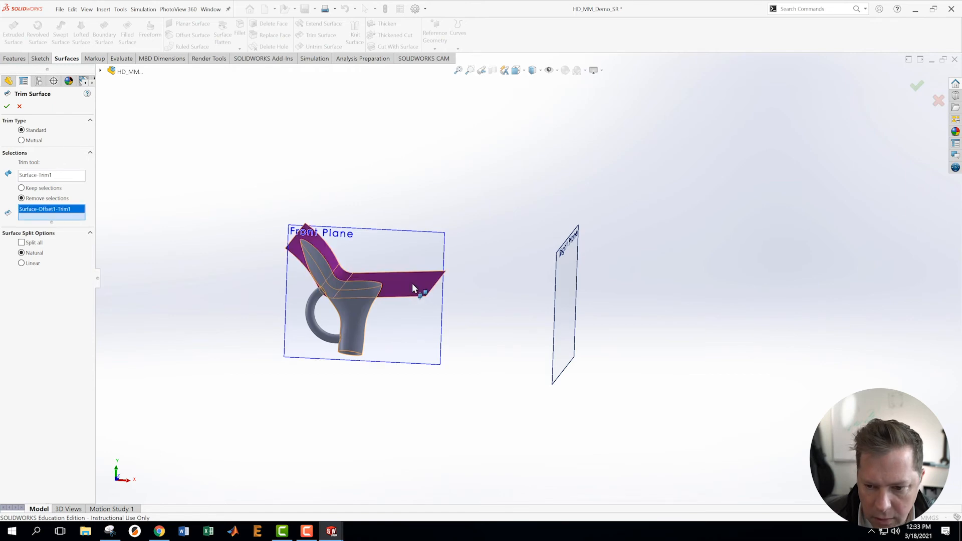
middle_click_drag(511, 129, 448, 235)
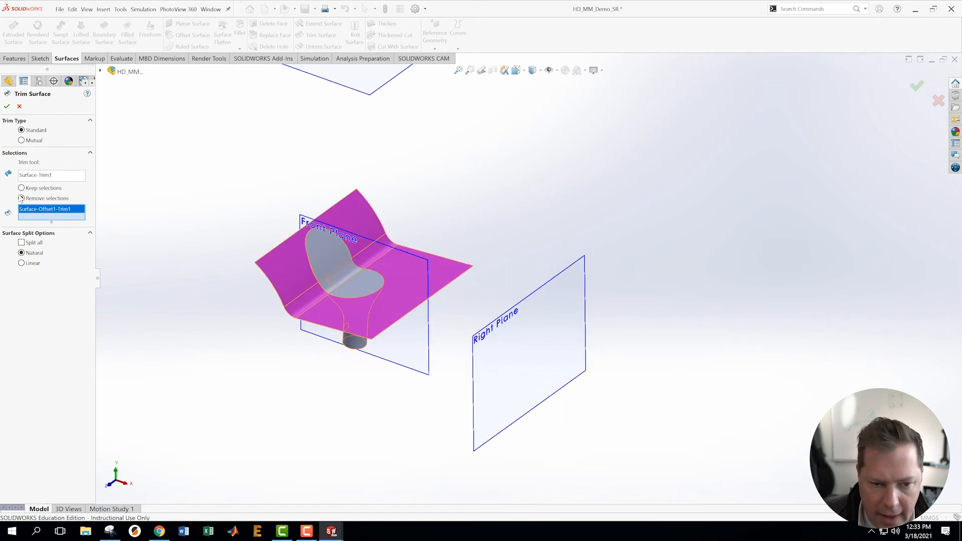
left_click(7, 106)
- Examine the trimmed handle end, including its open lower end, the loop junctions and the upper tip where the surfaces meet
scroll(282, 240, "up", 1)
middle_click_drag(493, 330, 484, 264)
scroll(451, 290, "down", 5)
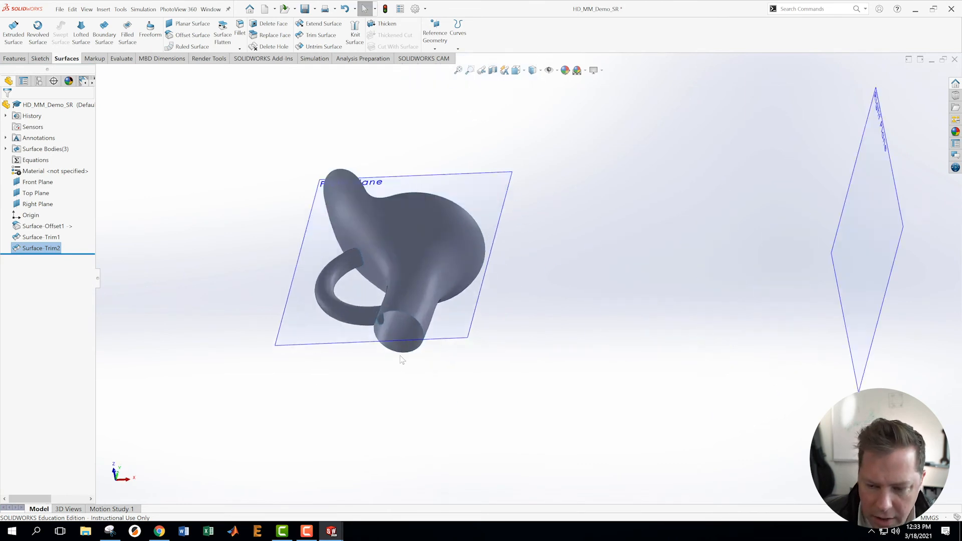
middle_click_drag(409, 319, 443, 284)
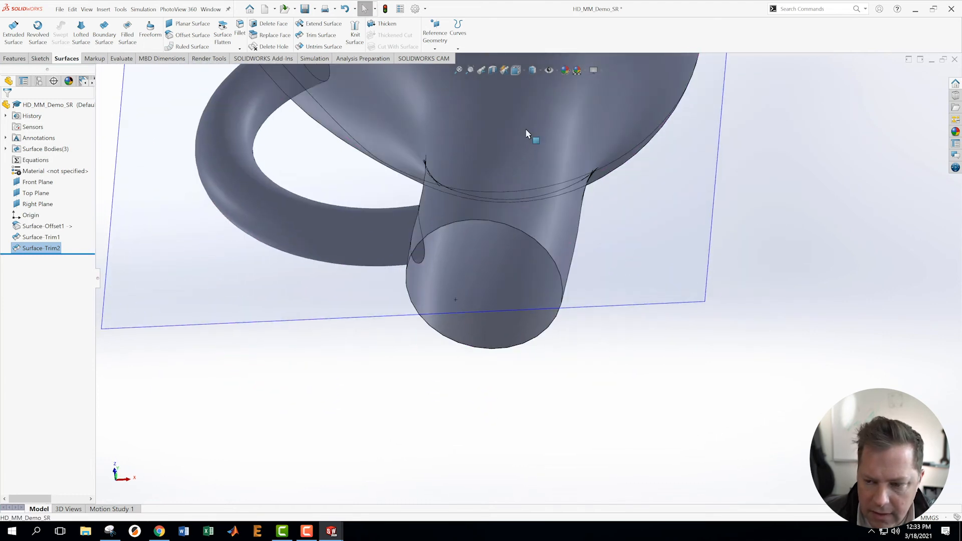
scroll(525, 146, "up", 6)
scroll(525, 144, "up", 2)
scroll(522, 150, "down", 3)
middle_click_drag(540, 218, 518, 337)
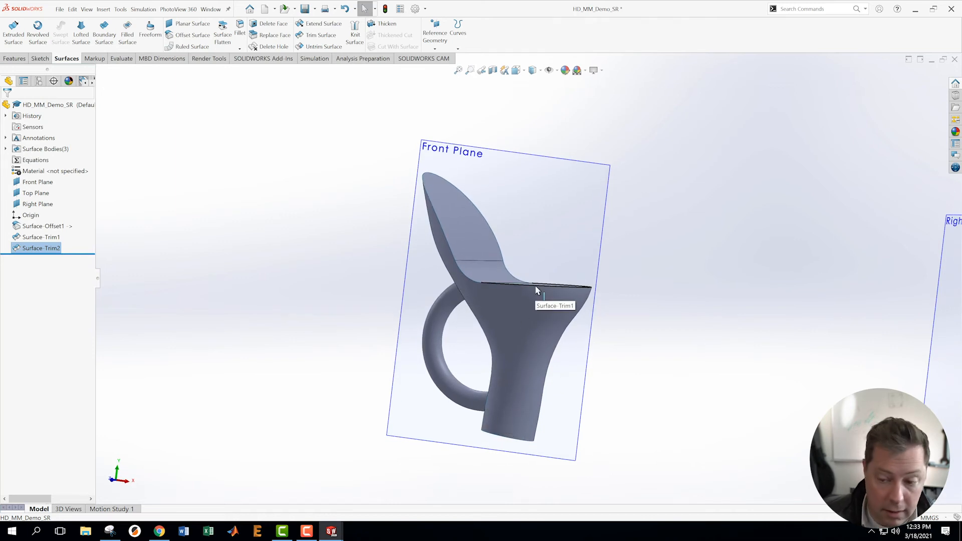
mouse_move(459, 208)
middle_mouse_down()
mouse_move(483, 209)
mouse_move(473, 205)
middle_mouse_up()
scroll(441, 198, "down", 5)
scroll(435, 194, "down", 4)
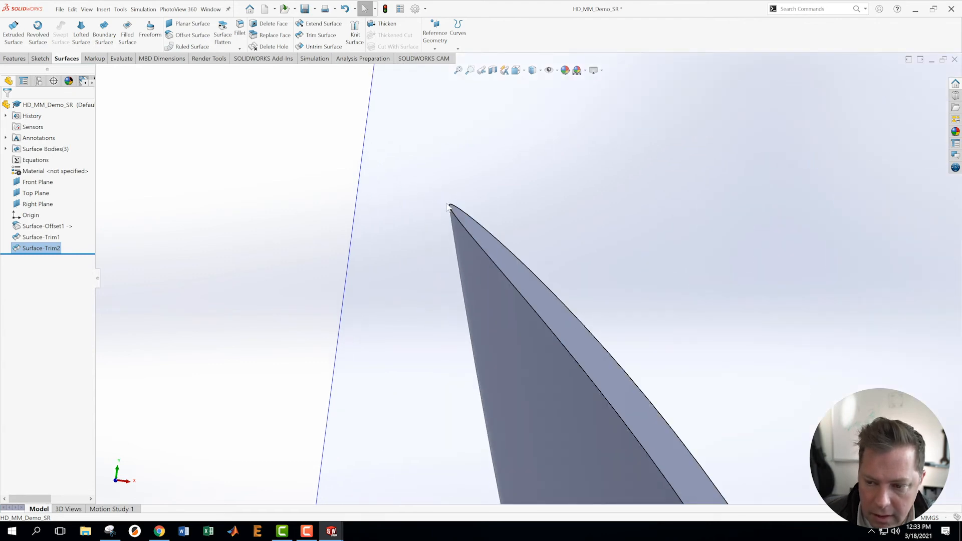
scroll(650, 341, "up", 8)
scroll(665, 375, "down", 2)
- Clear the selection and hide the reference planes around the trimmed handle end
left_click(591, 309)
middle_click_drag(569, 314, 578, 257)
scroll(550, 348, "down", 3)
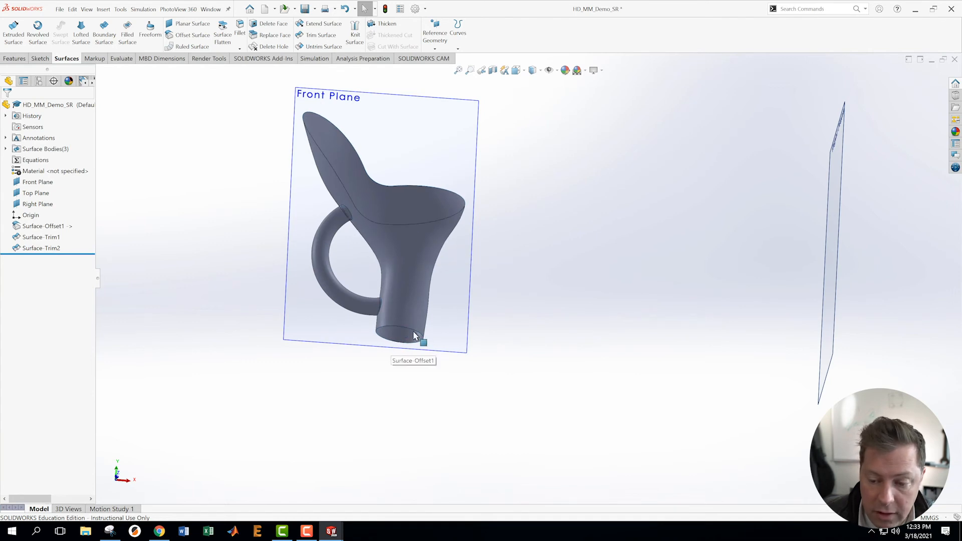
middle_click_drag(422, 340, 482, 215)
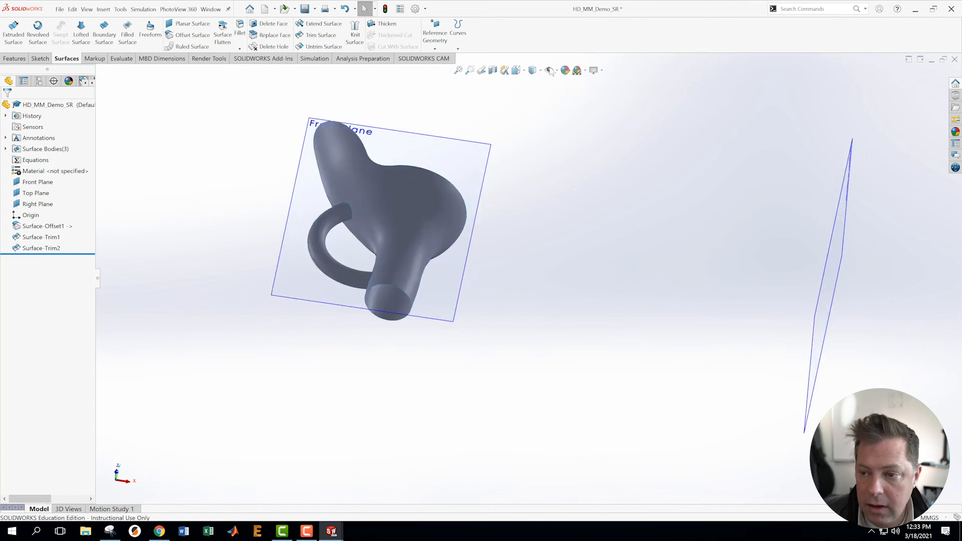
left_click(549, 70)
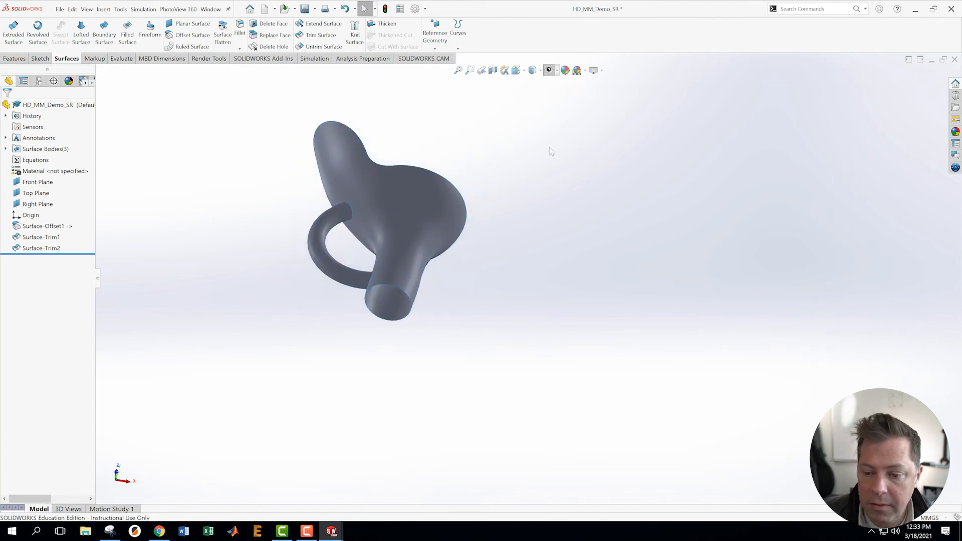
- Close the open lower end of the handle with a planar surface bounded by its circular edge
left_click(190, 23)
left_click(397, 323)
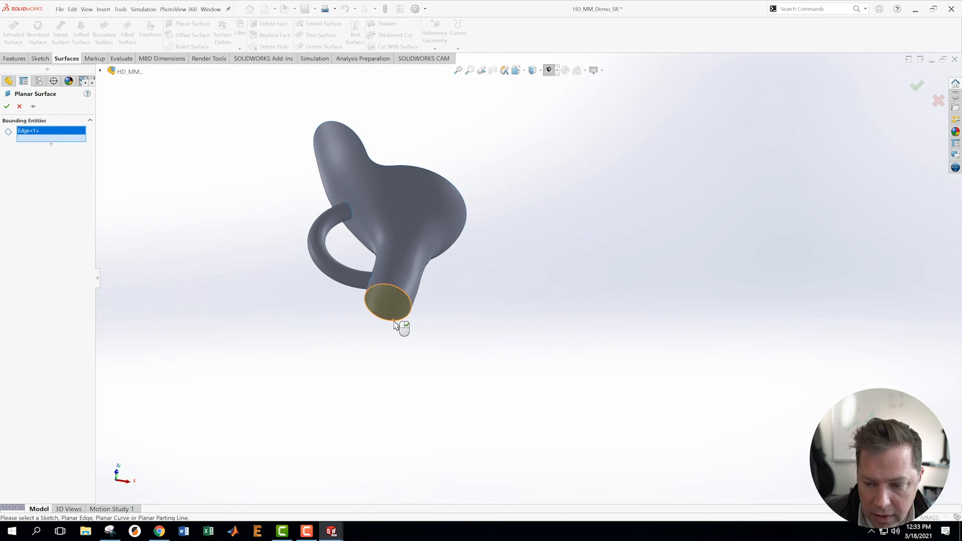
left_click(7, 106)
middle_click_drag(421, 314, 475, 399)
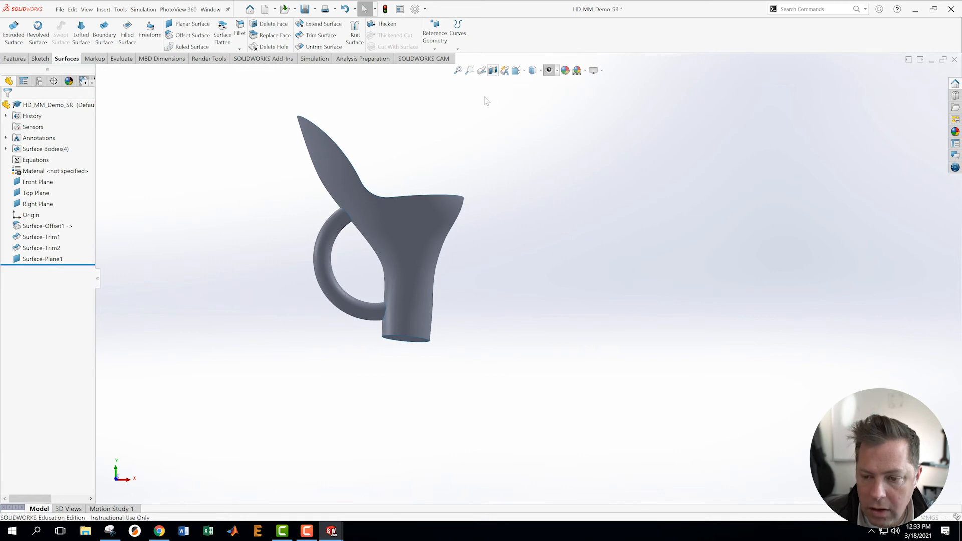
- Section the handle end and examine its hollow interior, especially where the hanging loop meets the handle wall
left_click(493, 70)
middle_click_drag(542, 223, 576, 243)
left_click(7, 107)
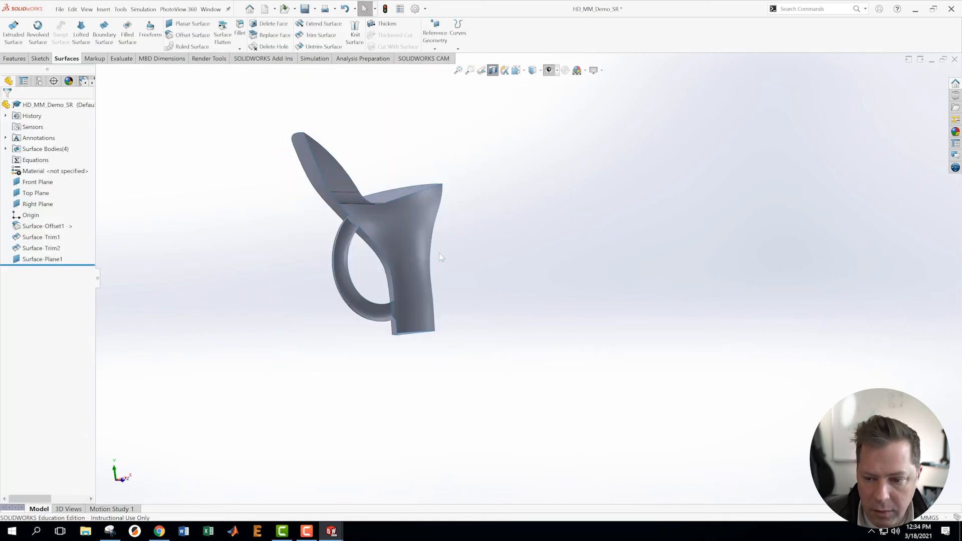
scroll(438, 252, "down", 5)
middle_click_drag(500, 281, 540, 316)
scroll(487, 262, "up", 3)
scroll(485, 258, "down", 1)
scroll(481, 256, "down", 2)
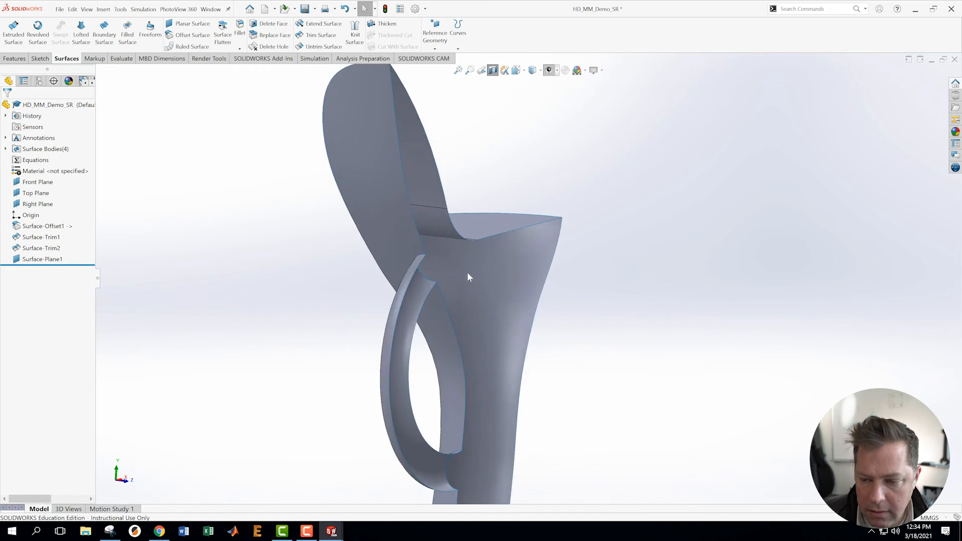
scroll(446, 276, "down", 3)
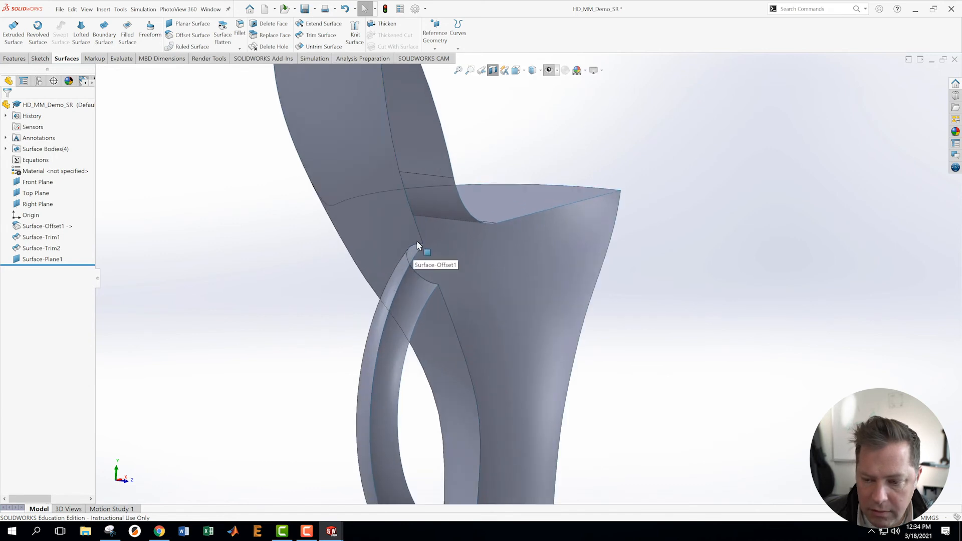
scroll(484, 326, "up", 5)
scroll(503, 252, "down", 4)
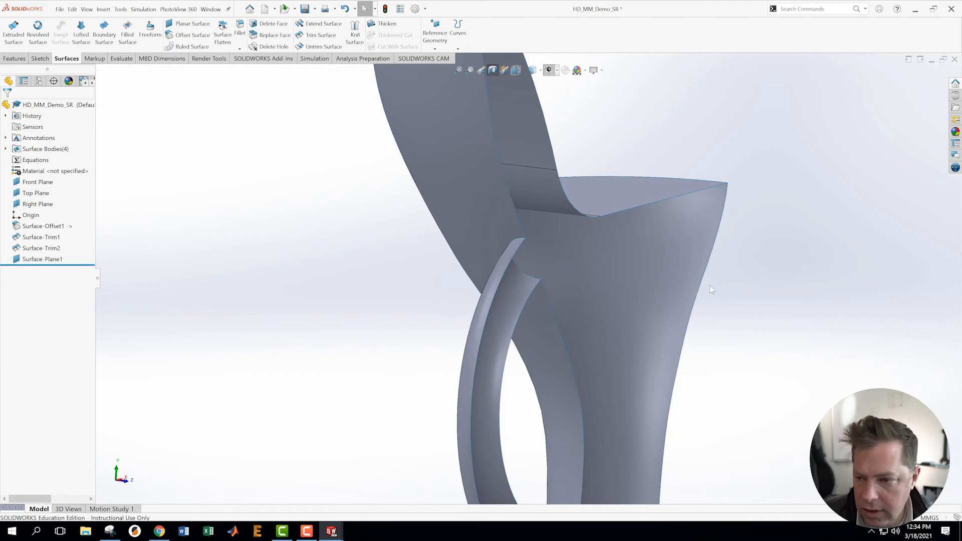
scroll(599, 367, "up", 5)
scroll(610, 293, "down", 3)
middle_click_drag(629, 281, 603, 322)
scroll(614, 299, "up", 2)
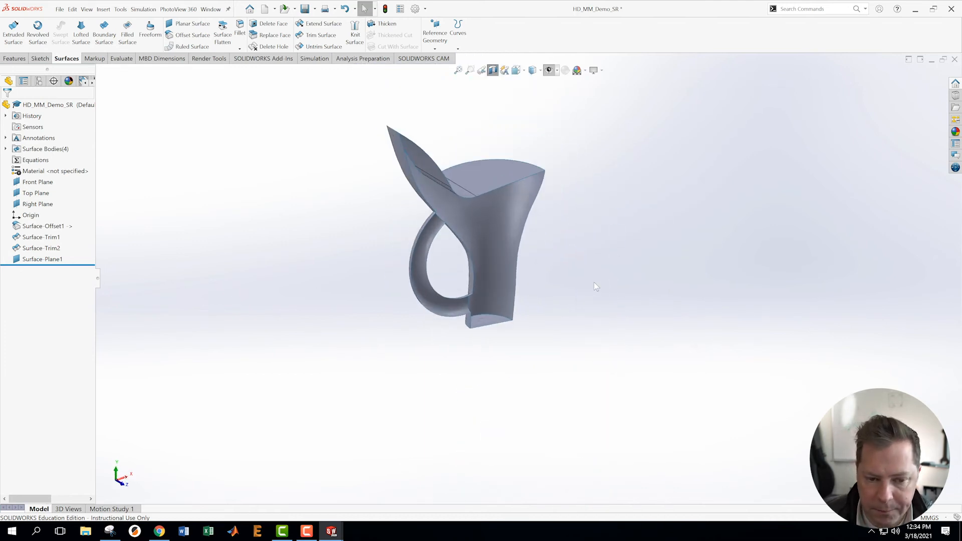
- Knit the offset, planar and two trimmed surfaces together with Create solid enabled
left_click(357, 34)
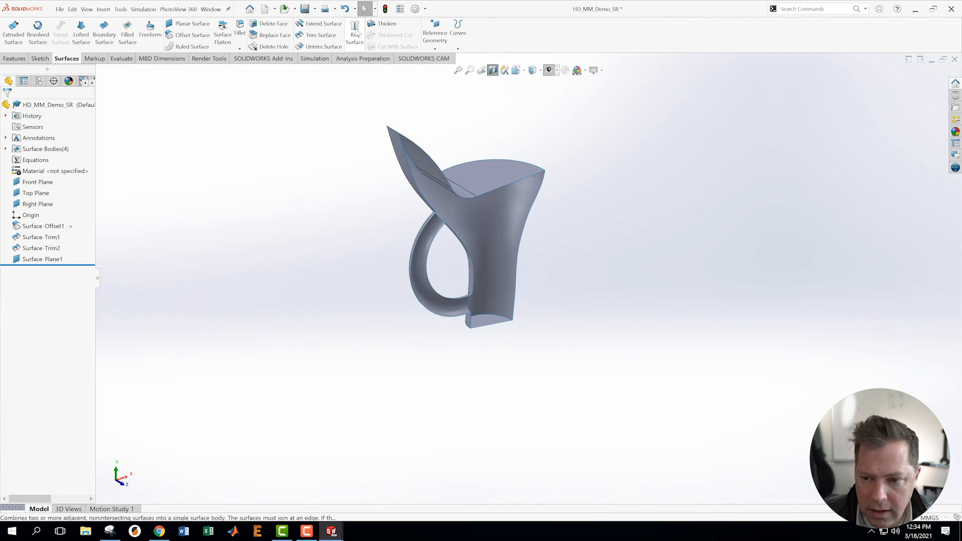
left_click_drag(318, 110, 629, 404)
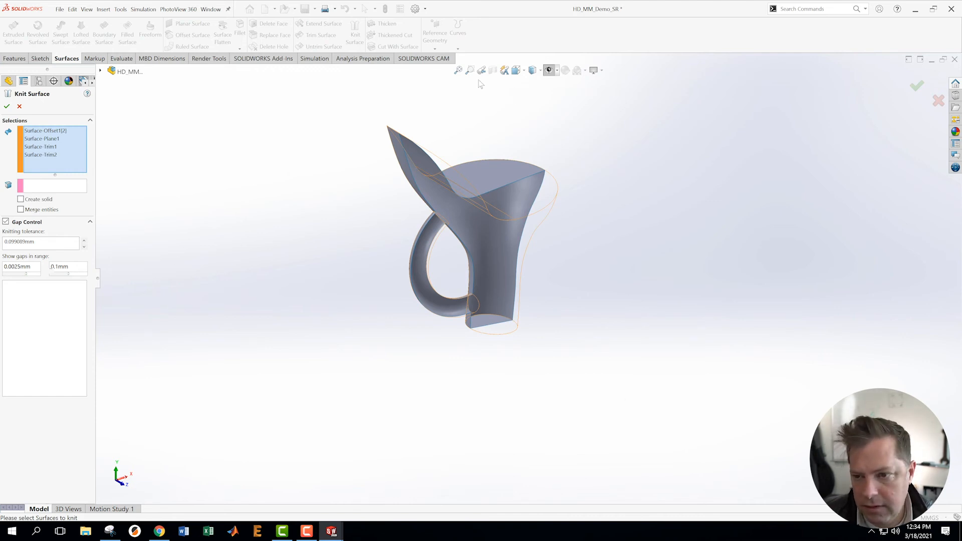
middle_click_drag(316, 225, 270, 292)
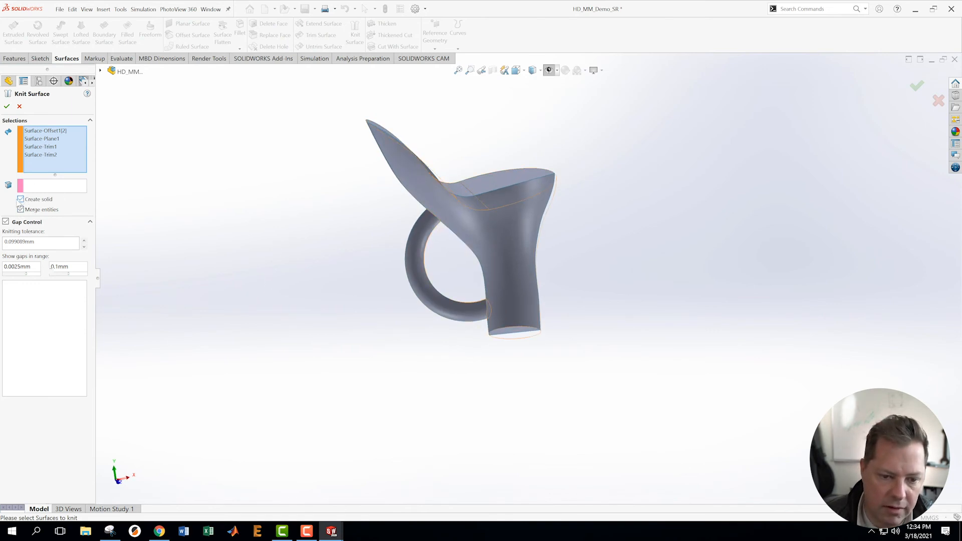
left_click(7, 107)
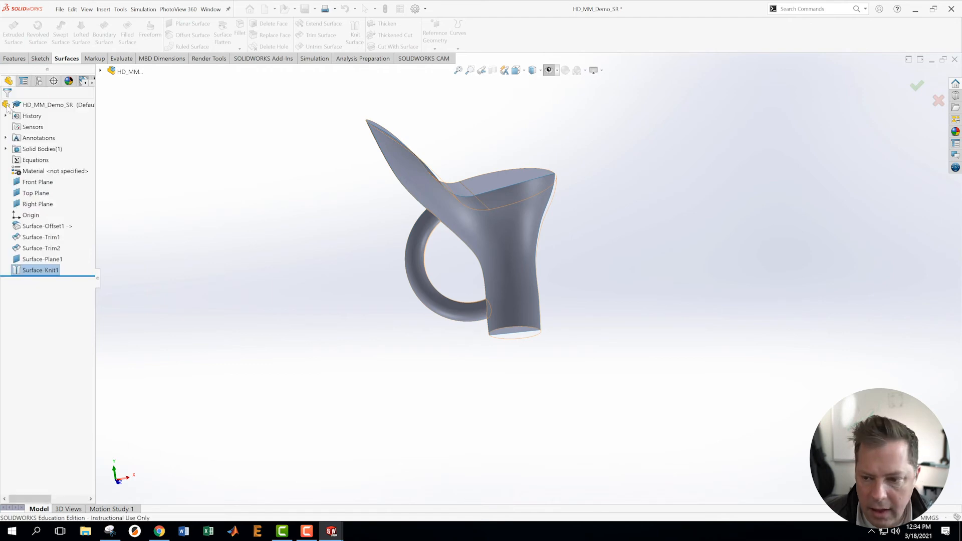
- Inspect the sectioned interior of the knitted handle end, and turn the section view off
middle_click_drag(552, 274, 725, 285)
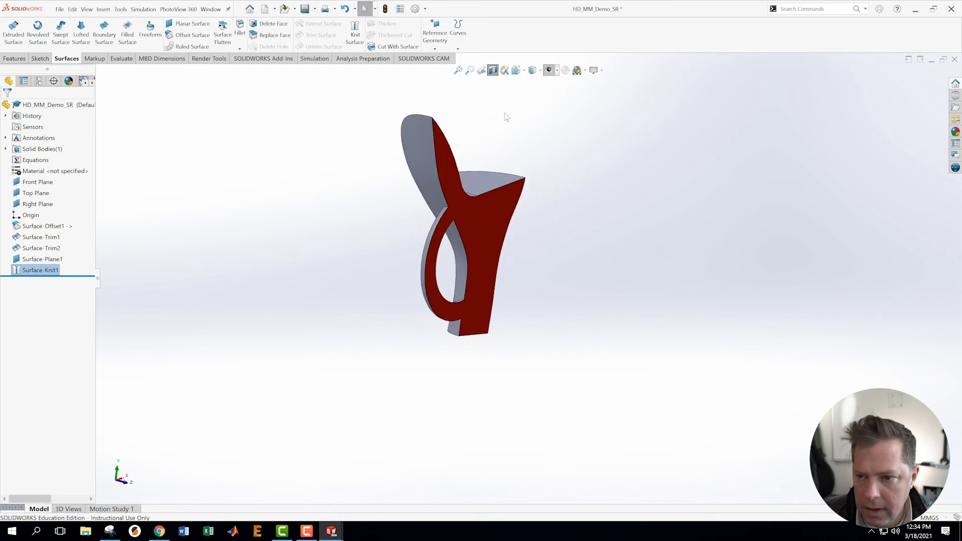
left_click(493, 71)
middle_click_drag(546, 213, 501, 175)
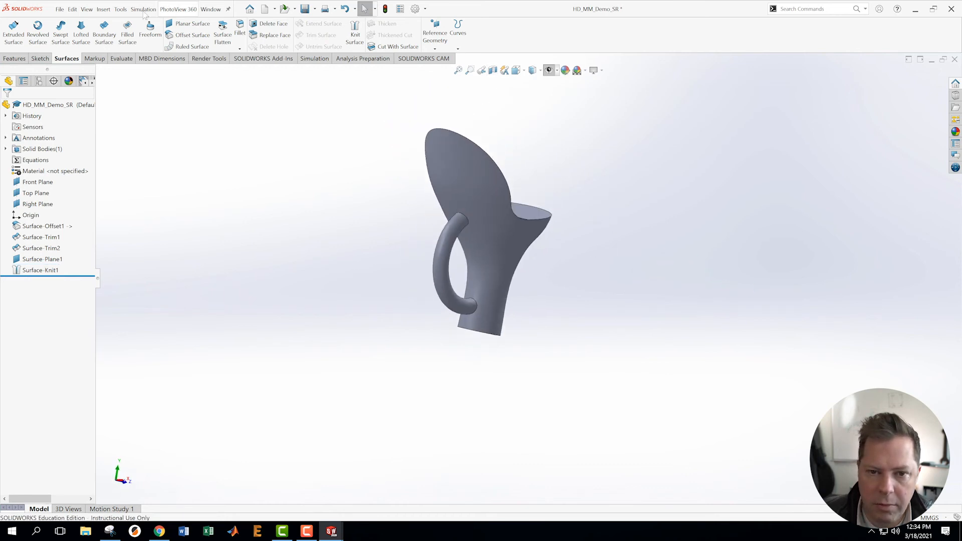
- Fillet the two edges where the hanging loop joins the handle with a 1 mm symmetric radius
left_click(14, 58)
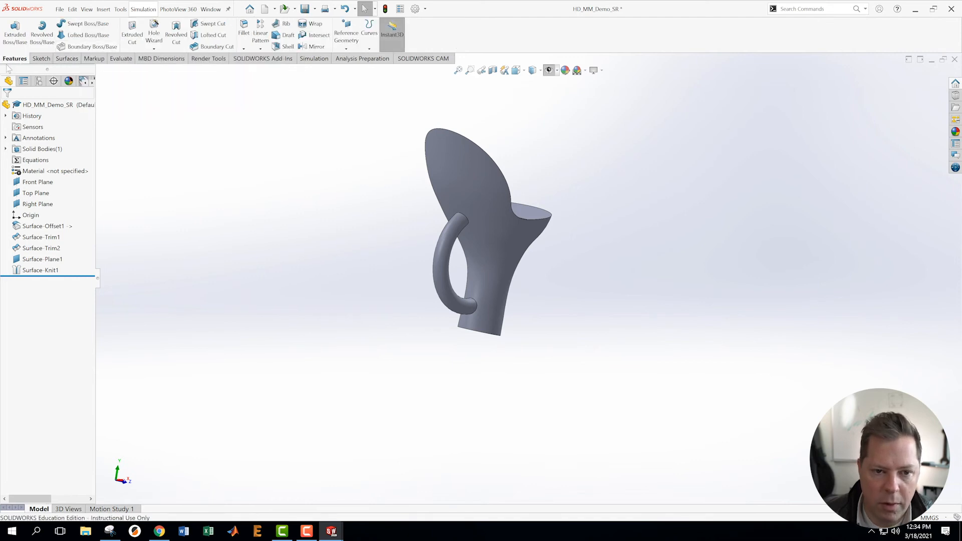
left_click(244, 49)
left_click(254, 56)
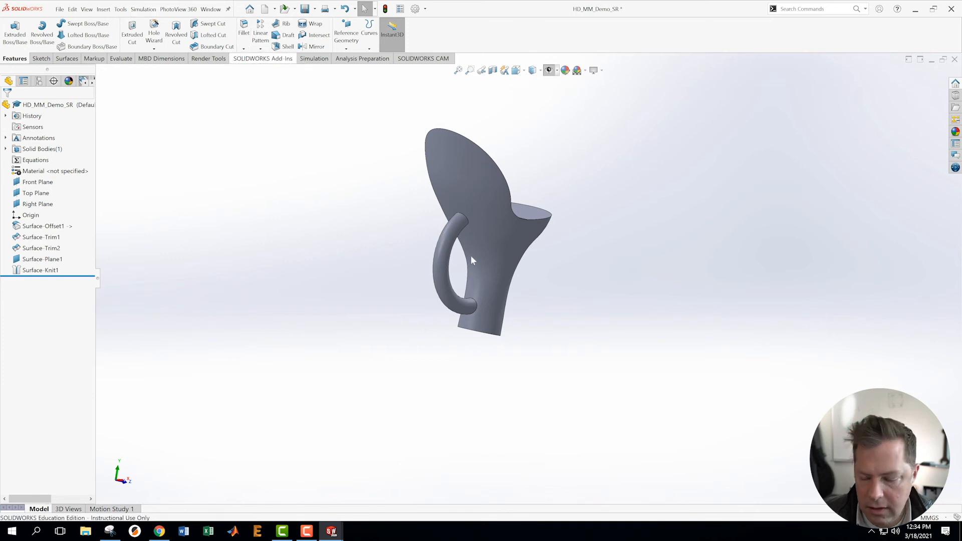
scroll(473, 238, "down", 5)
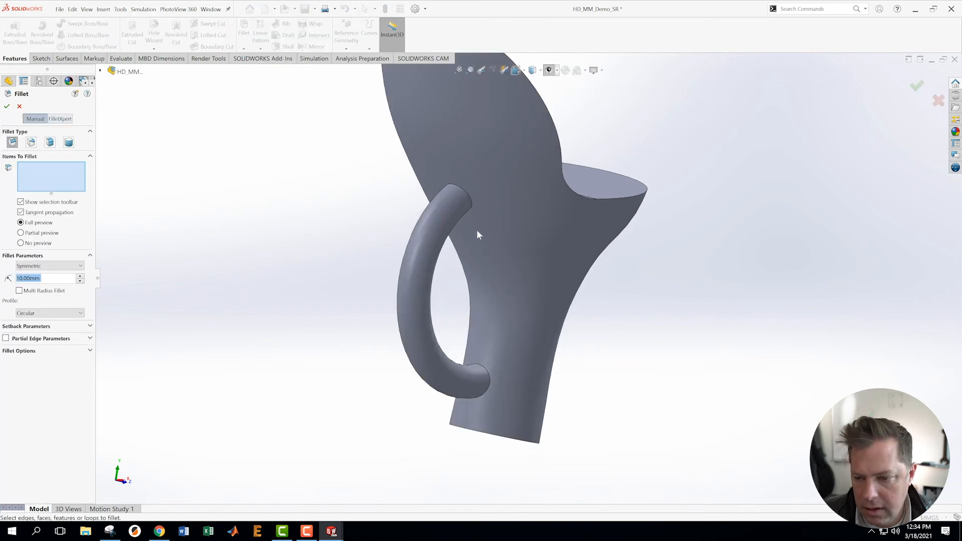
left_click(471, 196)
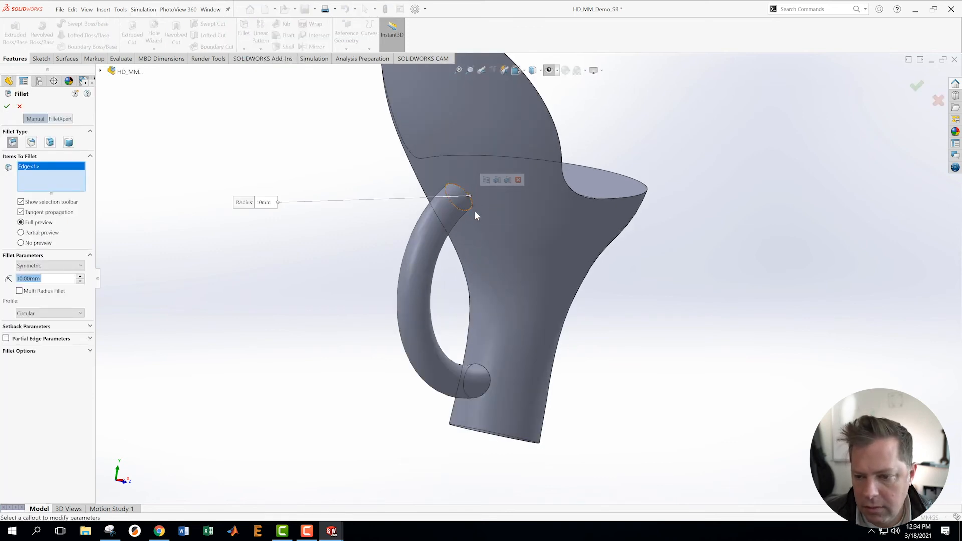
left_click(490, 384)
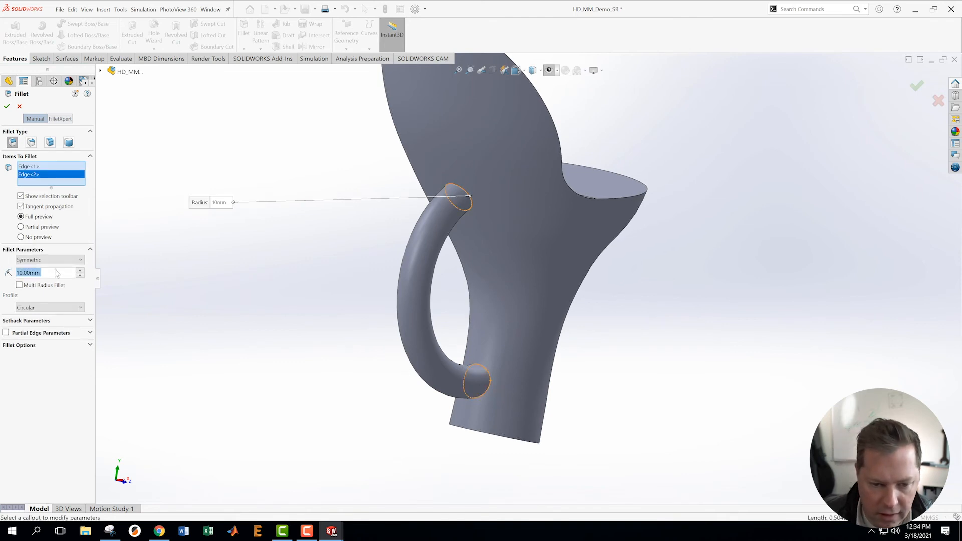
left_click(31, 272)
type("1")
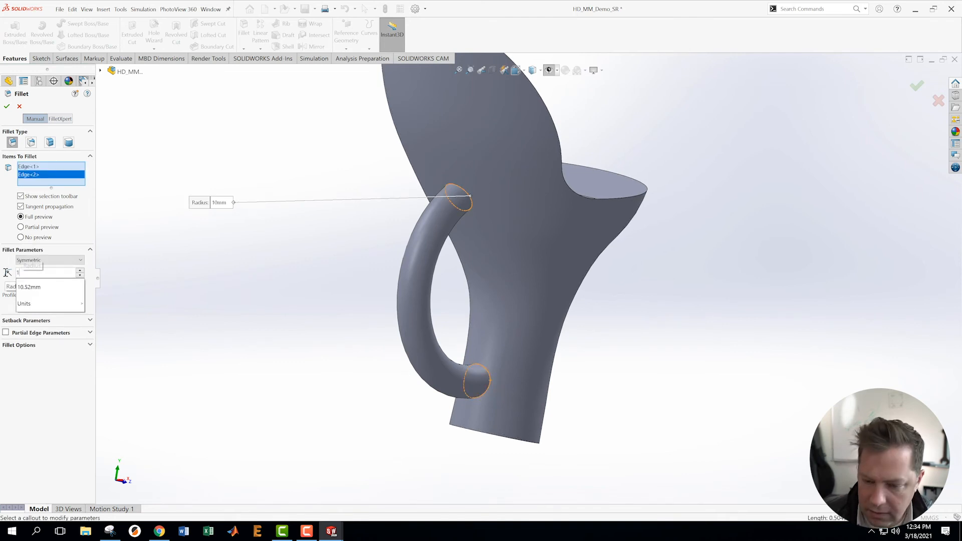
key("Return")
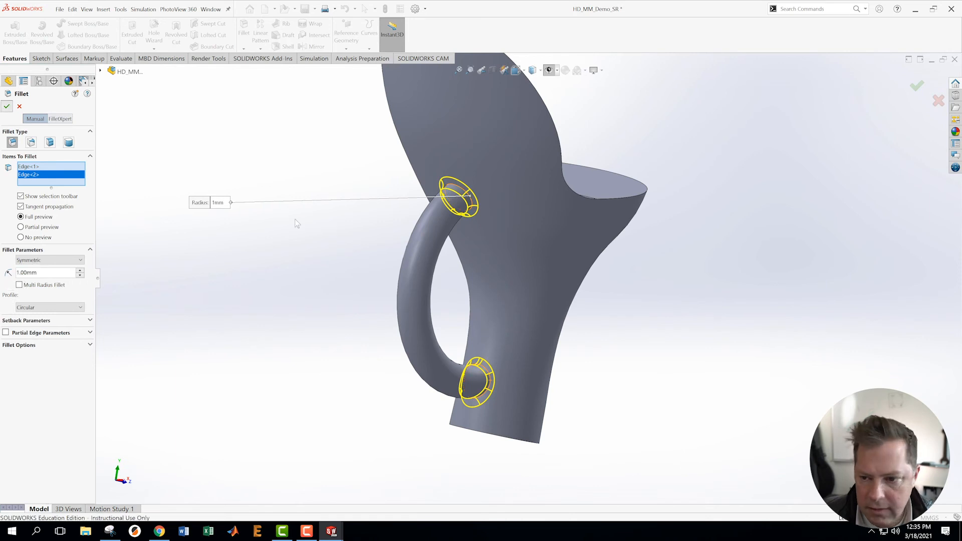
left_click(7, 105)
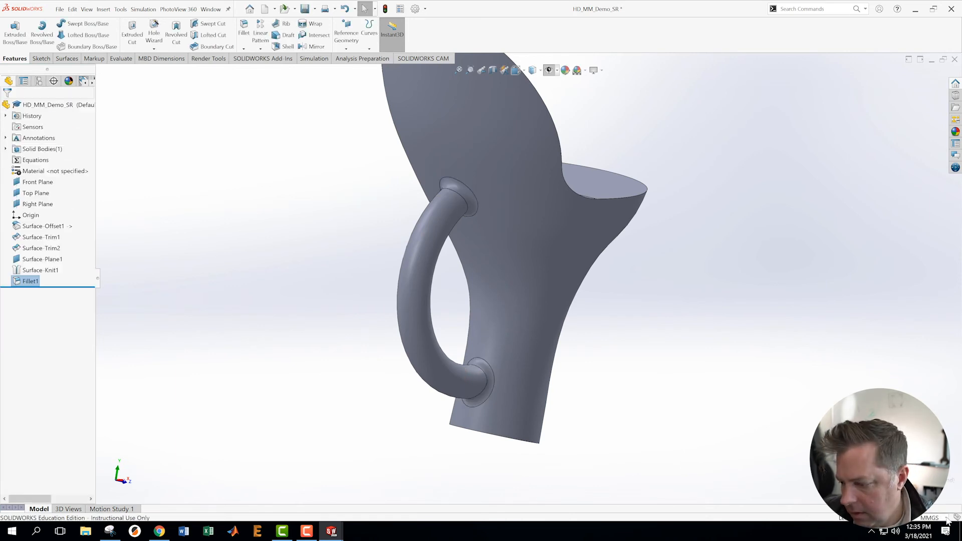
- Switch the document units to IPS and save the part
left_click(901, 491)
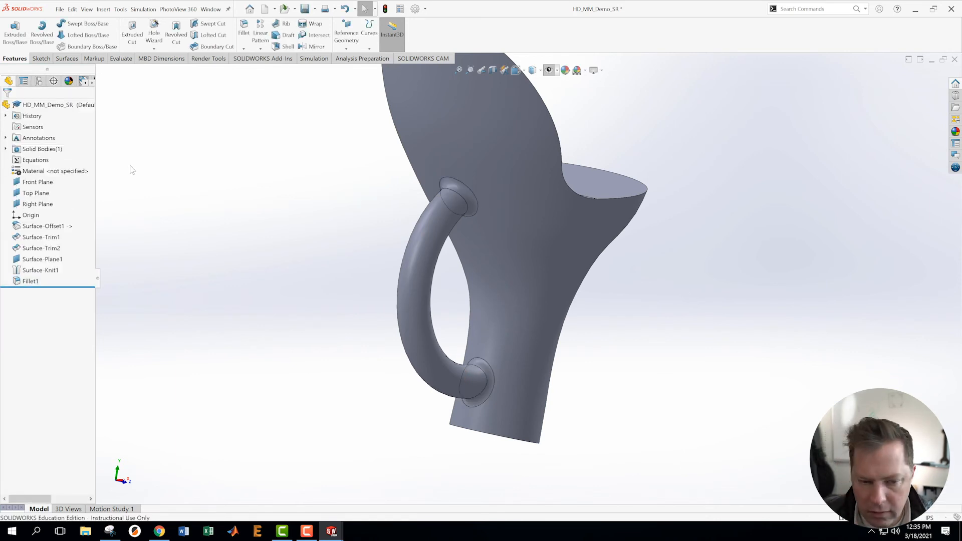
left_click(64, 11)
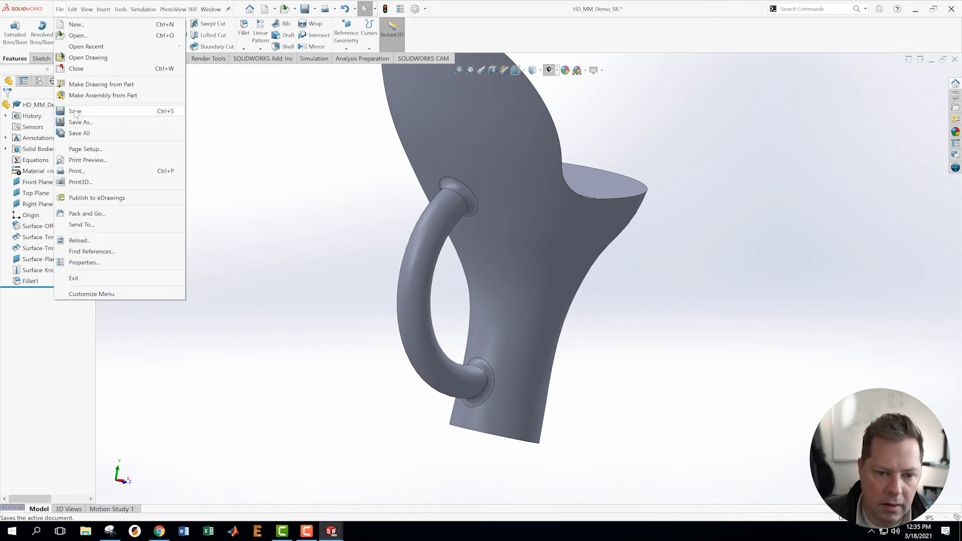
left_click(100, 111)
- Set the radius of the loop junction fillets to 0.04 in
right_click(29, 281)
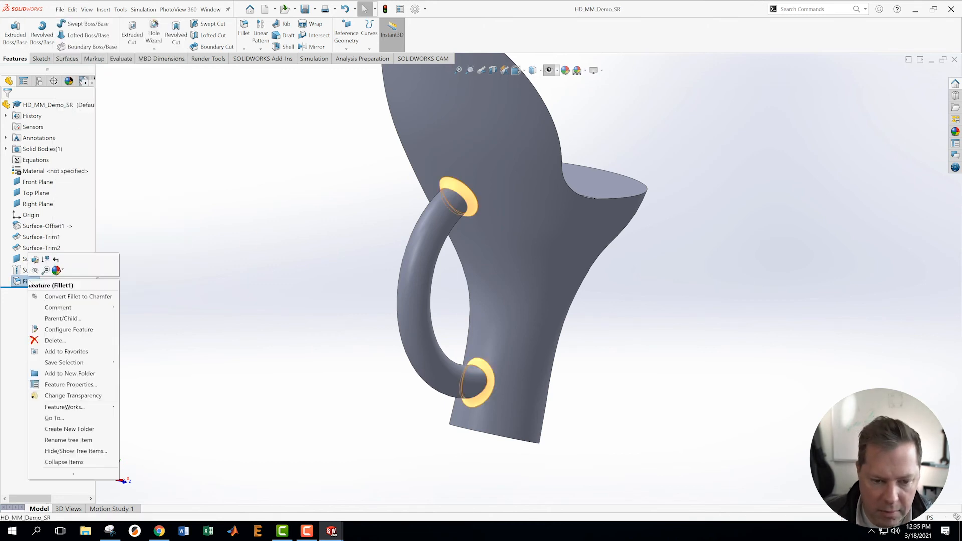
left_click(38, 261)
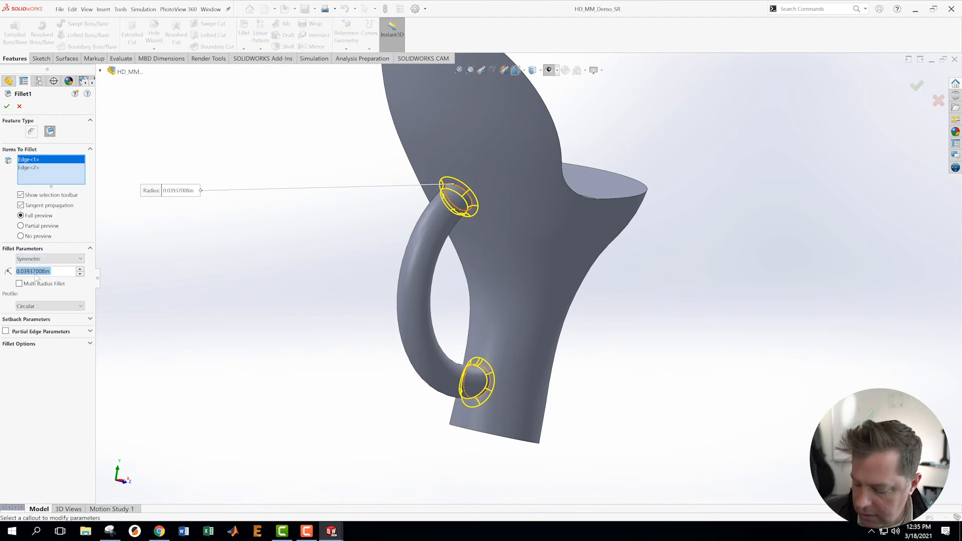
type(".04in")
key("Return")
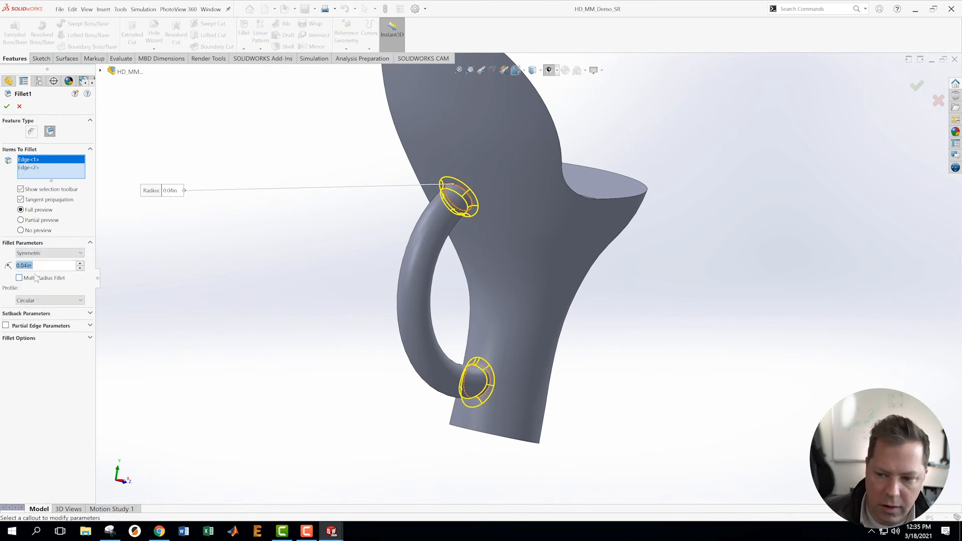
left_click(8, 106)
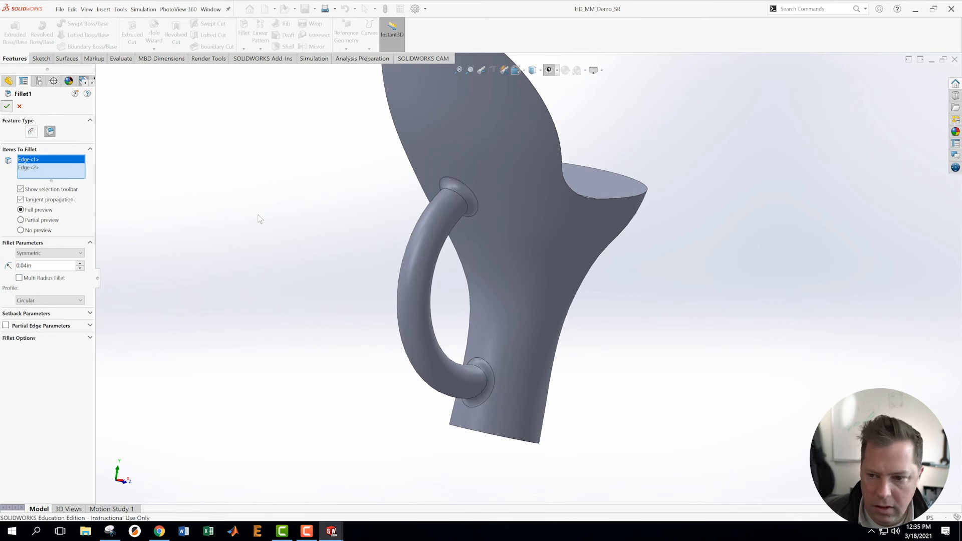
- Assign the BUTYL material from the Rubber category to the handle-end part
middle_click_drag(367, 282, 569, 235)
right_click(32, 170)
left_click(52, 179)
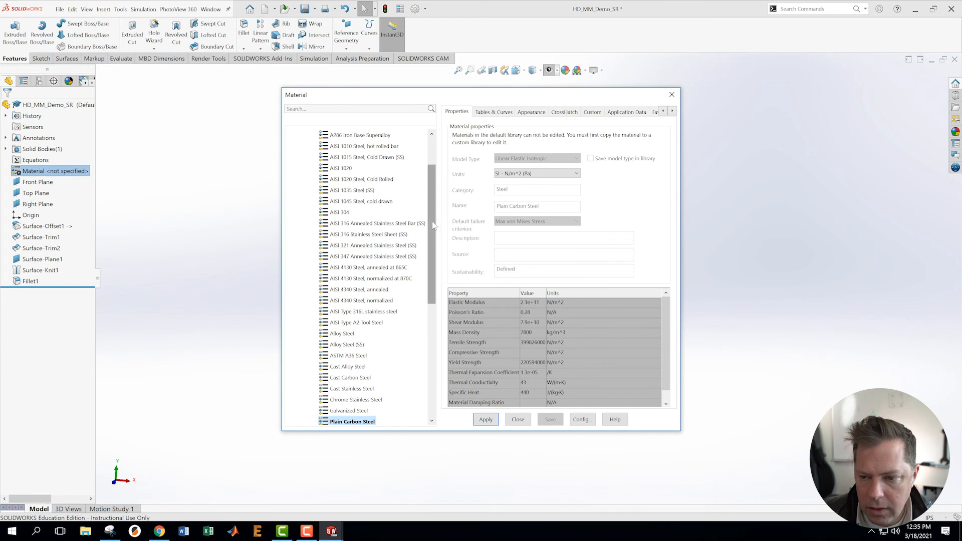
left_click_drag(432, 223, 434, 194)
left_click(302, 158)
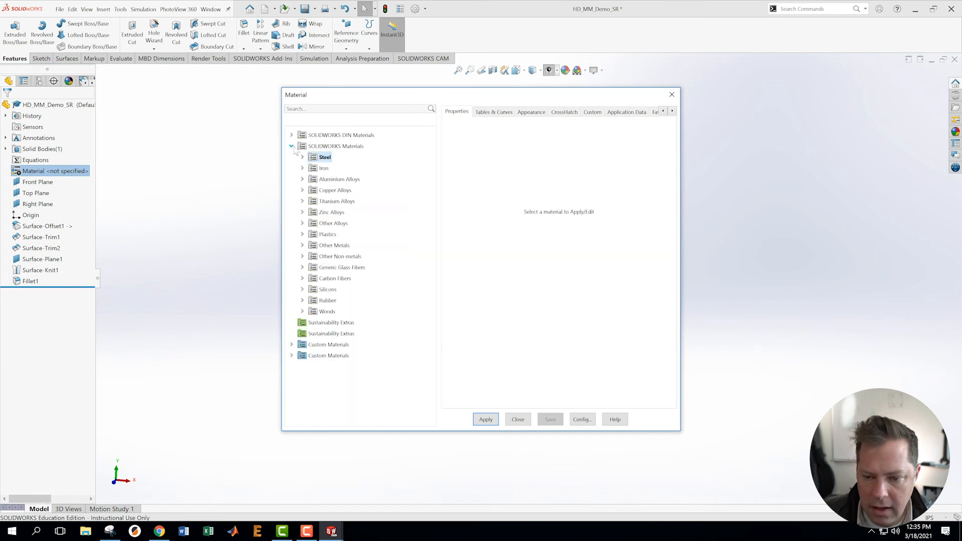
left_click(302, 301)
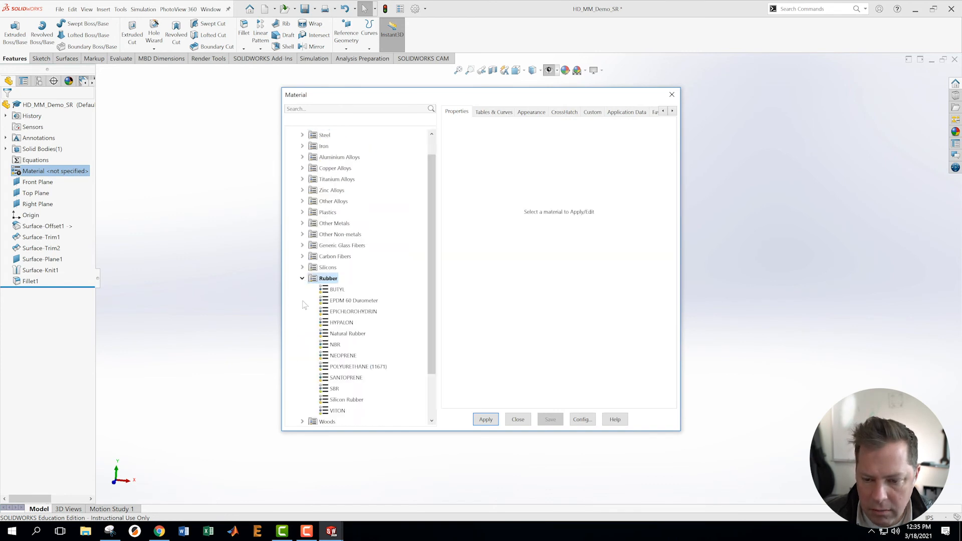
left_click(336, 290)
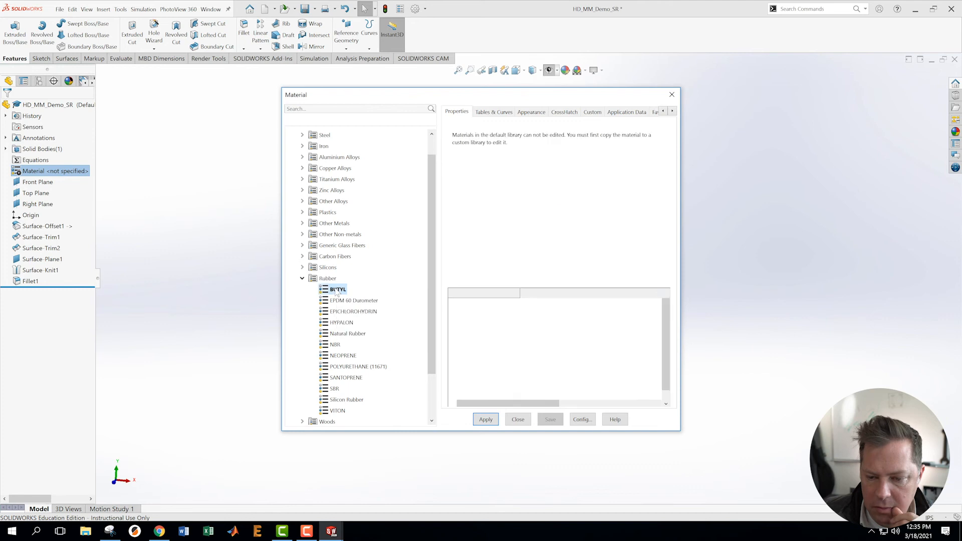
left_click(486, 420)
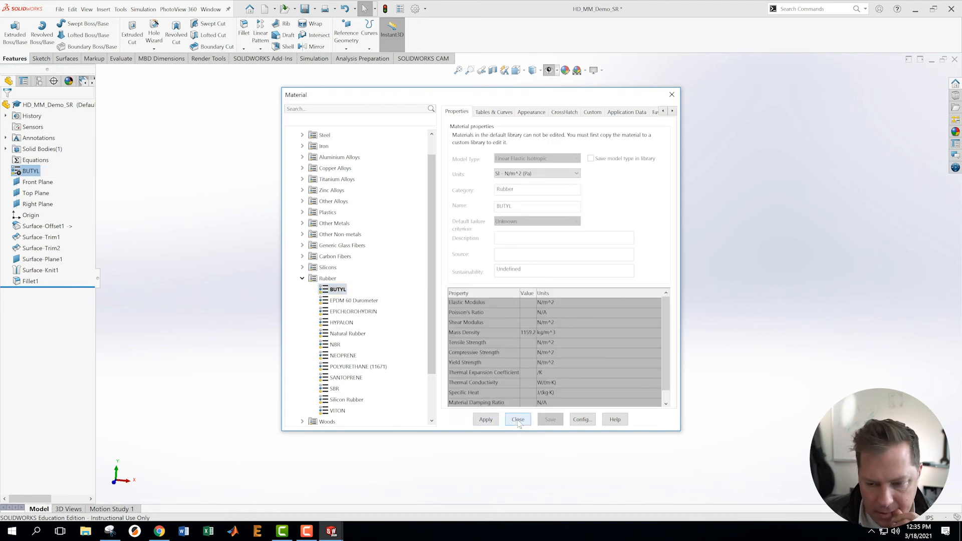
left_click(518, 420)
- Save the handle-end part with its new material
middle_click_drag(532, 349, 515, 295)
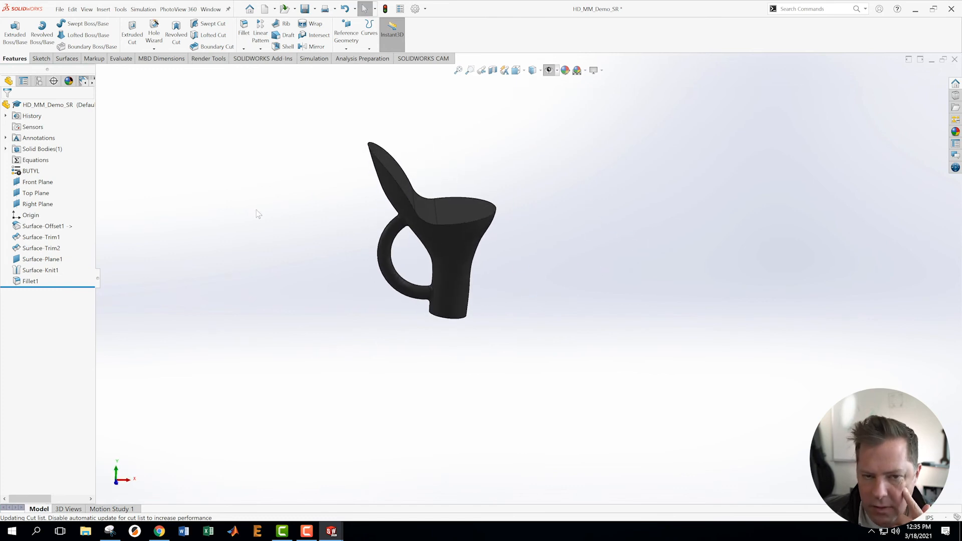
left_click(60, 9)
key("Escape")
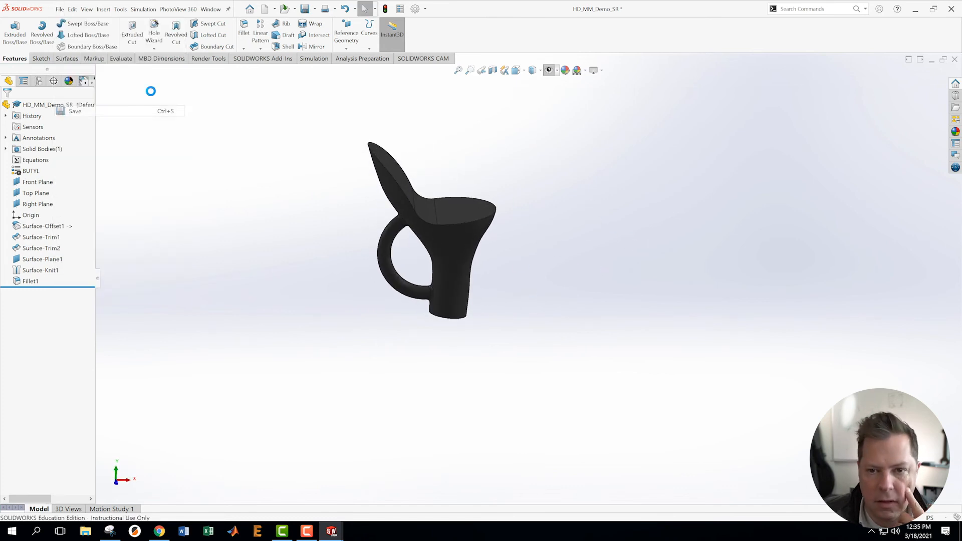
- Switch to the MMDemoassembly assembly window
left_click(210, 9)
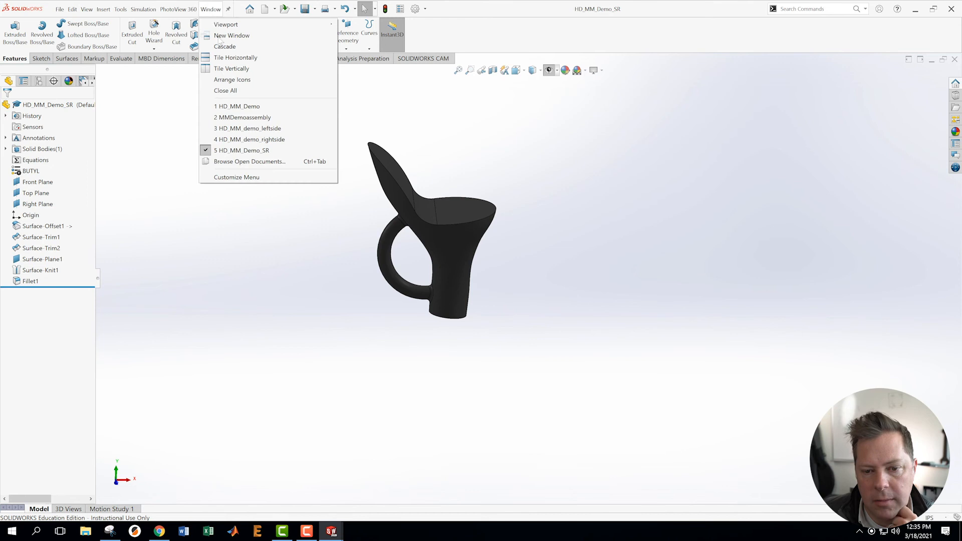
left_click(244, 118)
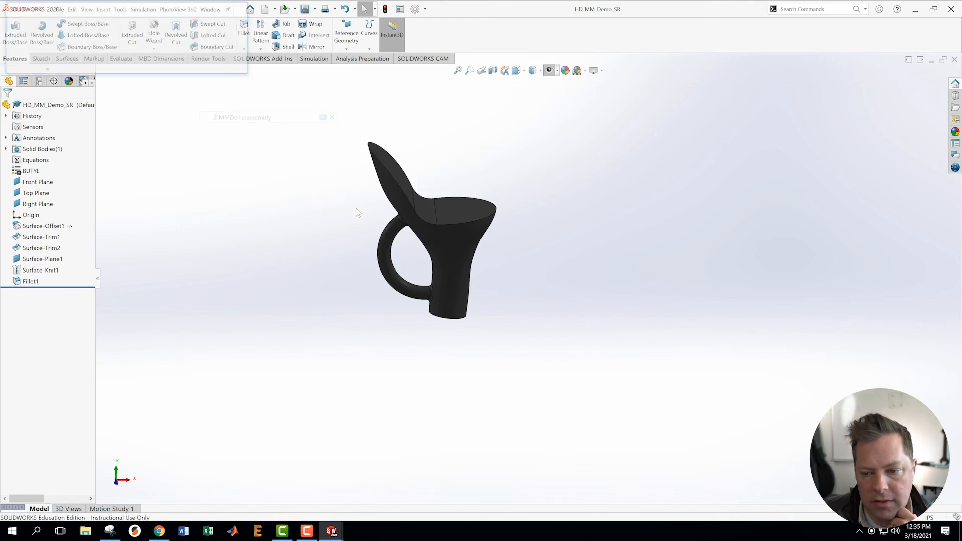
left_click(76, 45)
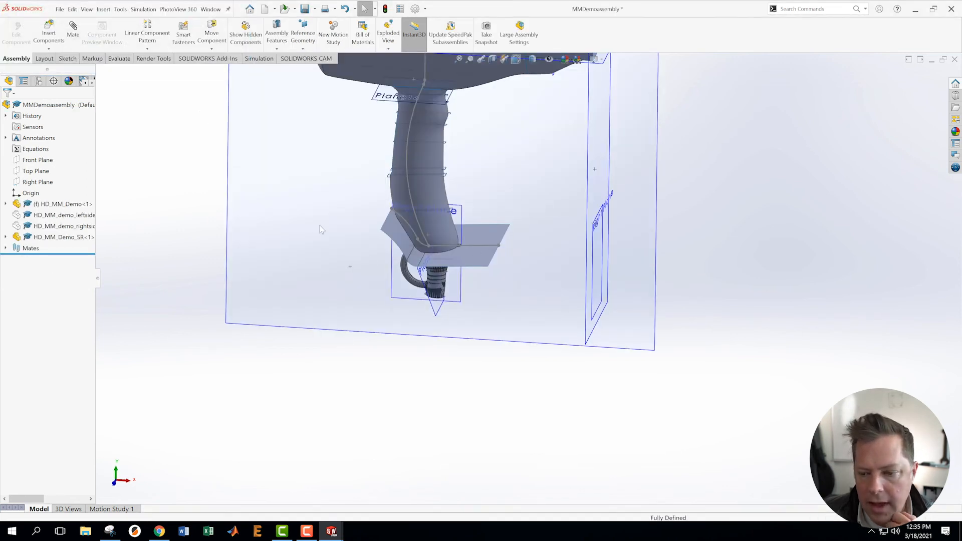
scroll(516, 268, "up", 5)
scroll(519, 177, "down", 2)
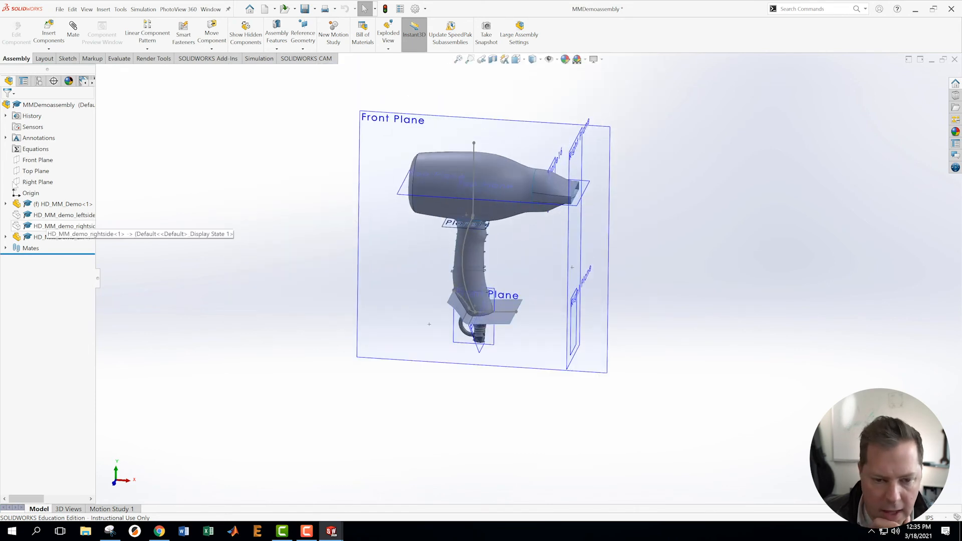
- Hide the HD_MM_Demo master model and show the left and right shell parts to inspect how they fit the handle end
right_click(54, 205)
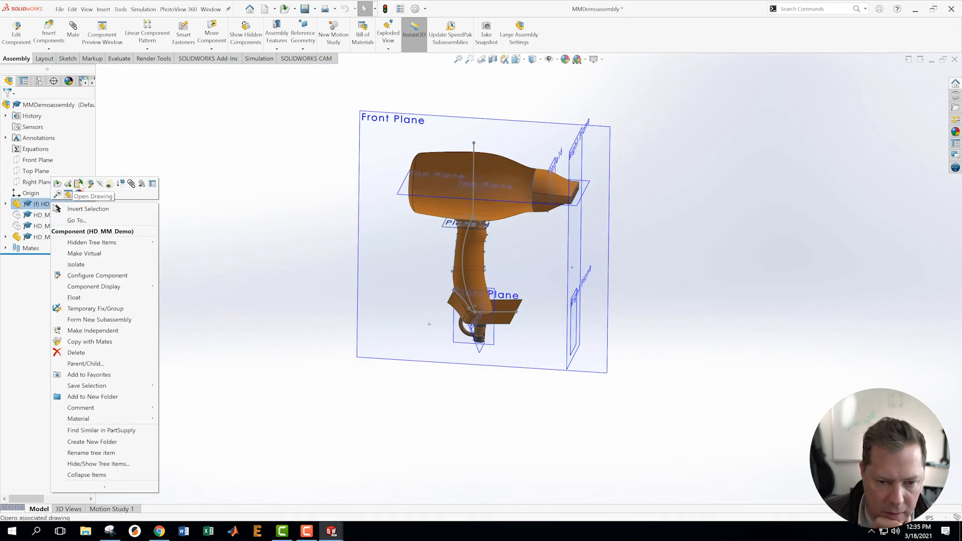
left_click(99, 185)
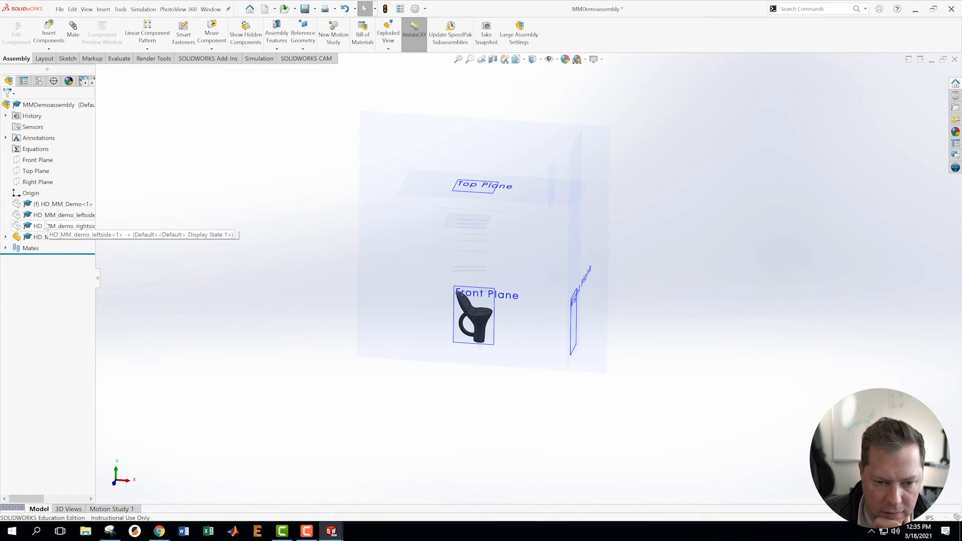
right_click(38, 226)
left_click(79, 206)
right_click(38, 215)
left_click(76, 197)
middle_click_drag(263, 216, 401, 221)
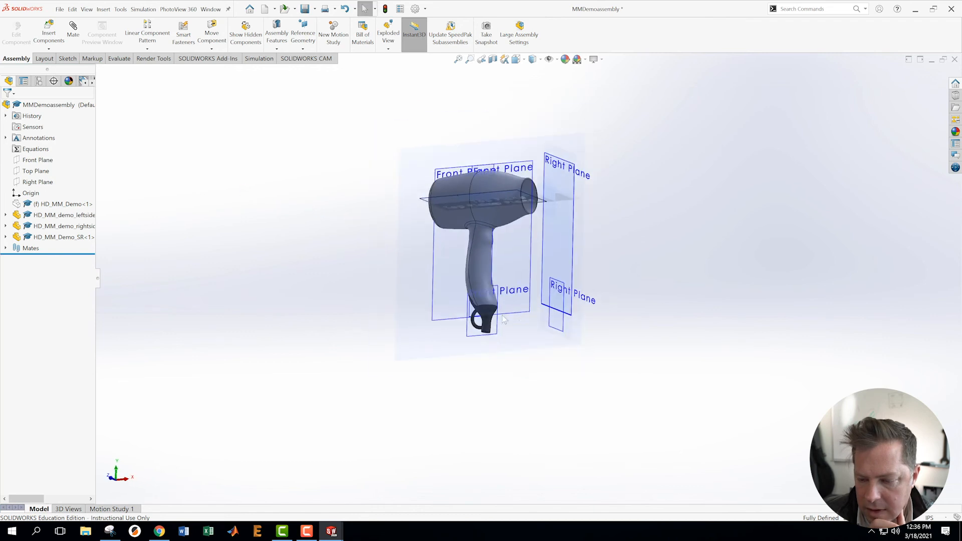
scroll(515, 261, "down", 5)
middle_click_drag(482, 242, 507, 264)
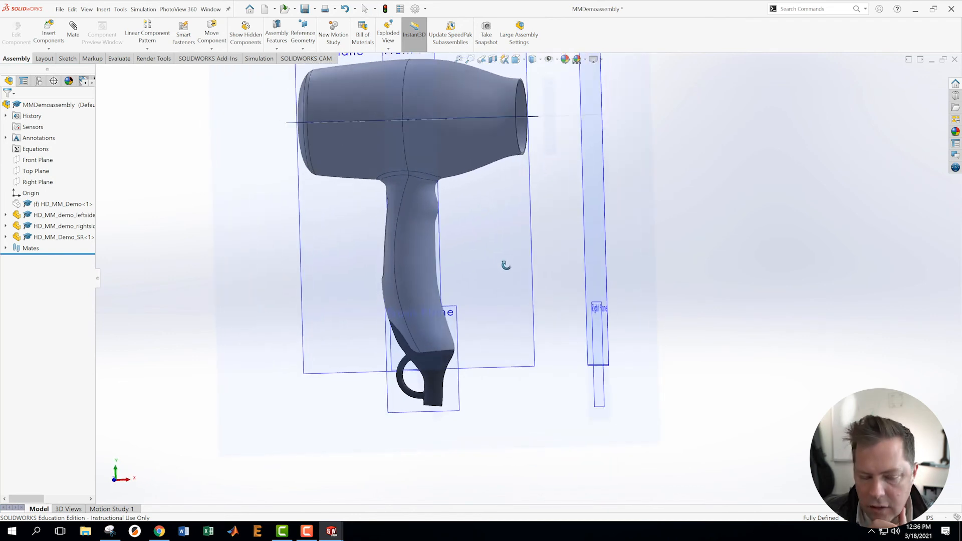
- Hide the left and right shell parts and show the HD_MM_Demo master model
right_click(38, 217)
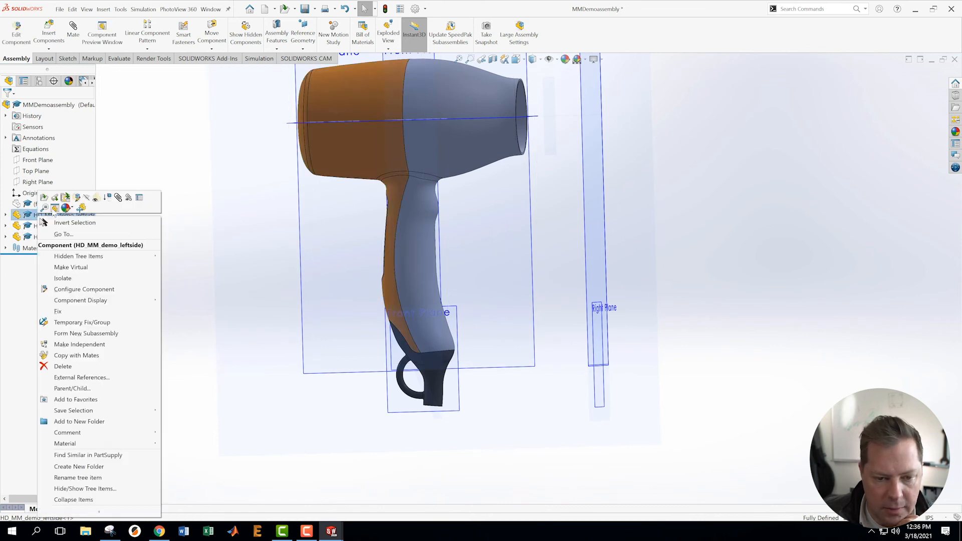
left_click(83, 198)
right_click(44, 227)
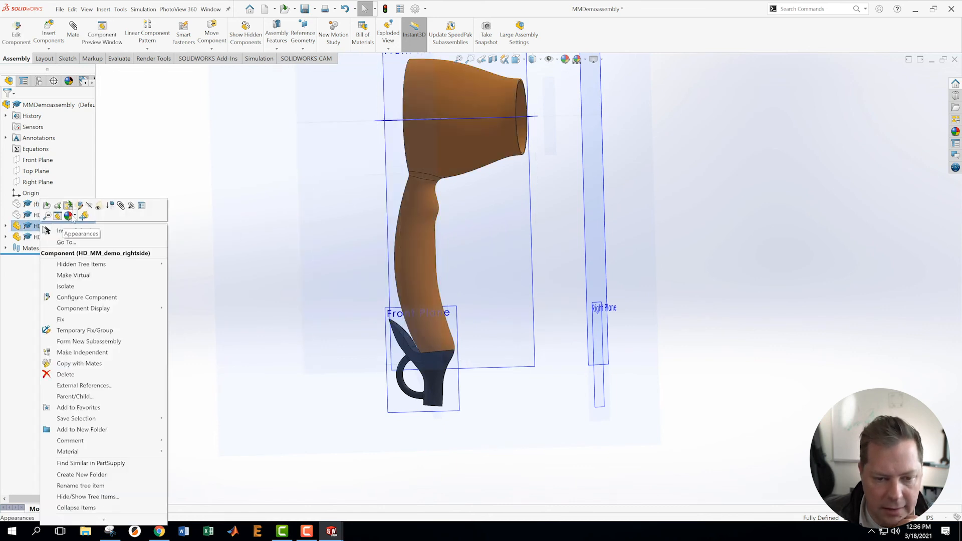
left_click(88, 206)
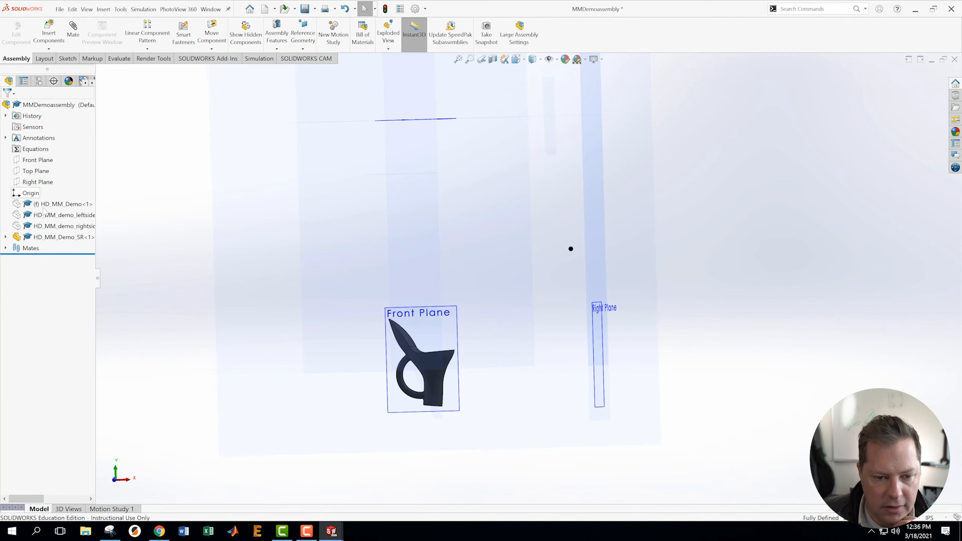
right_click(49, 205)
left_click(89, 191)
left_click(146, 211)
- Insert a new part into the assembly and save it as HD_MM_Demo_cone in the HD_MM_Demo folder
left_click(60, 9)
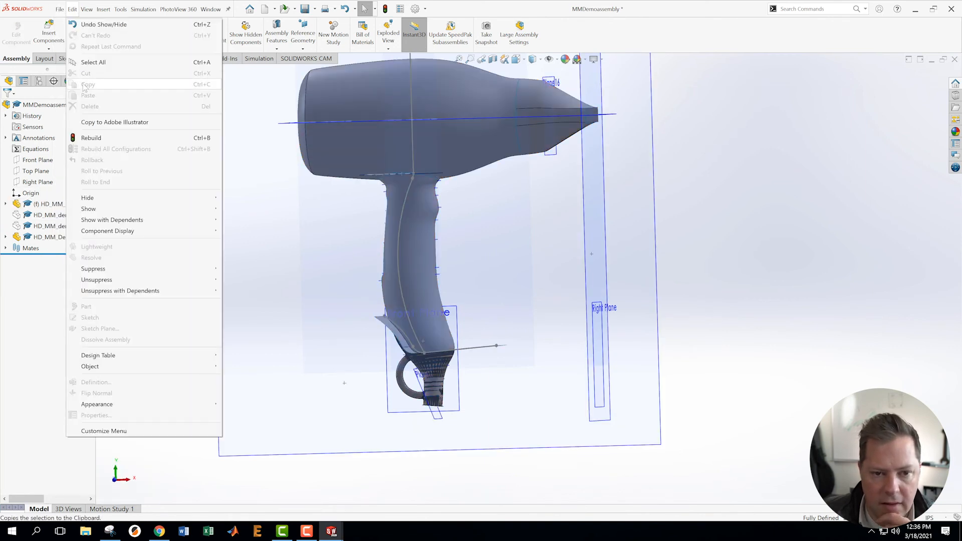
left_click(78, 113)
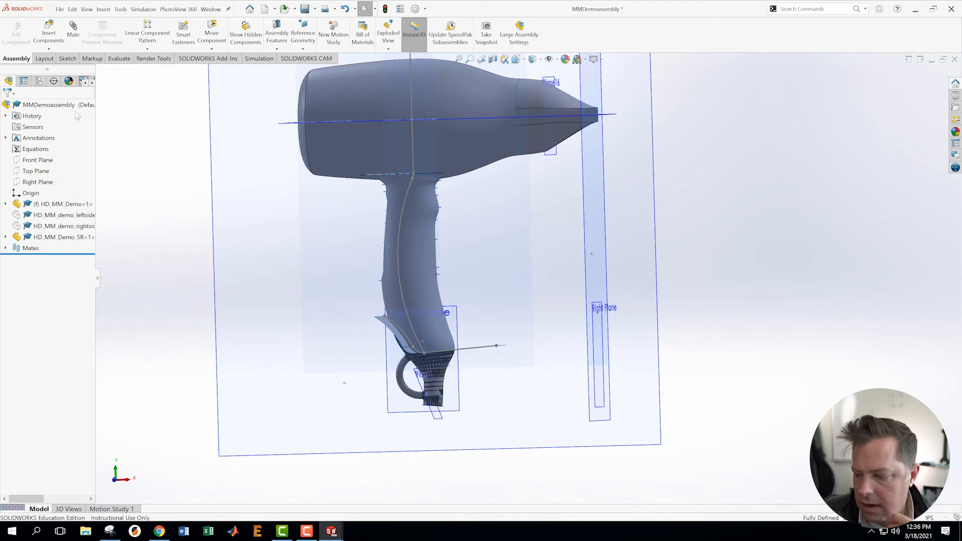
left_click(49, 48)
left_click(59, 70)
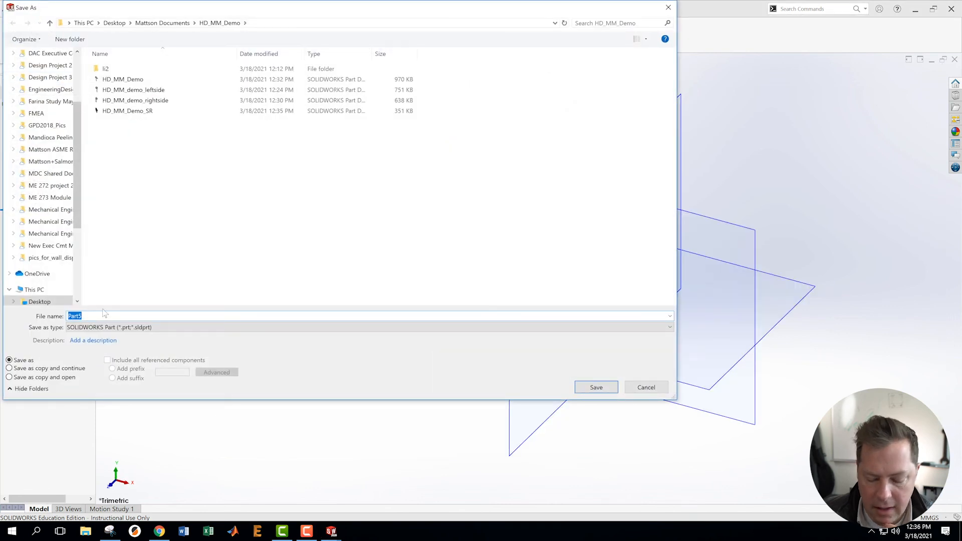
left_click(103, 111)
left_click(130, 315)
left_click(135, 315)
key("BackSpace")
key("BackSpace")
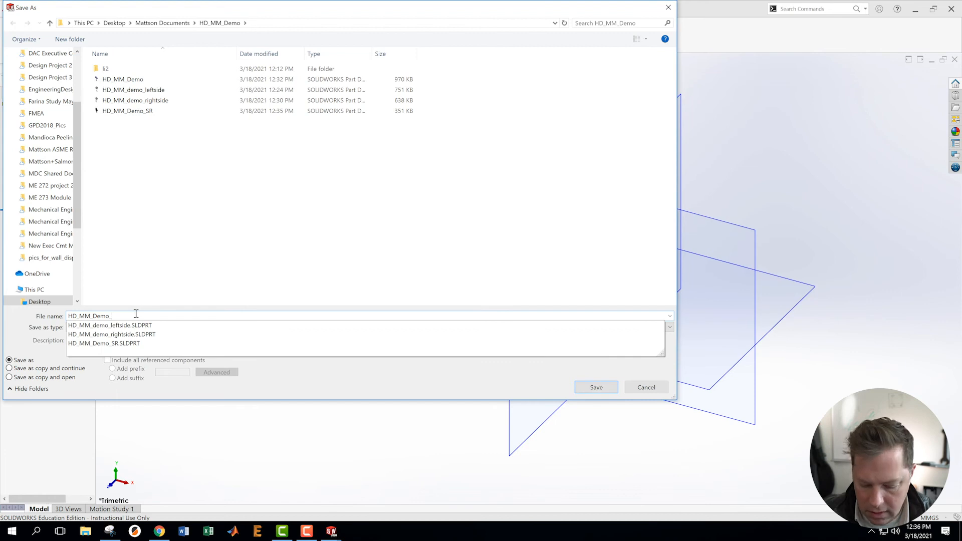
type("cone")
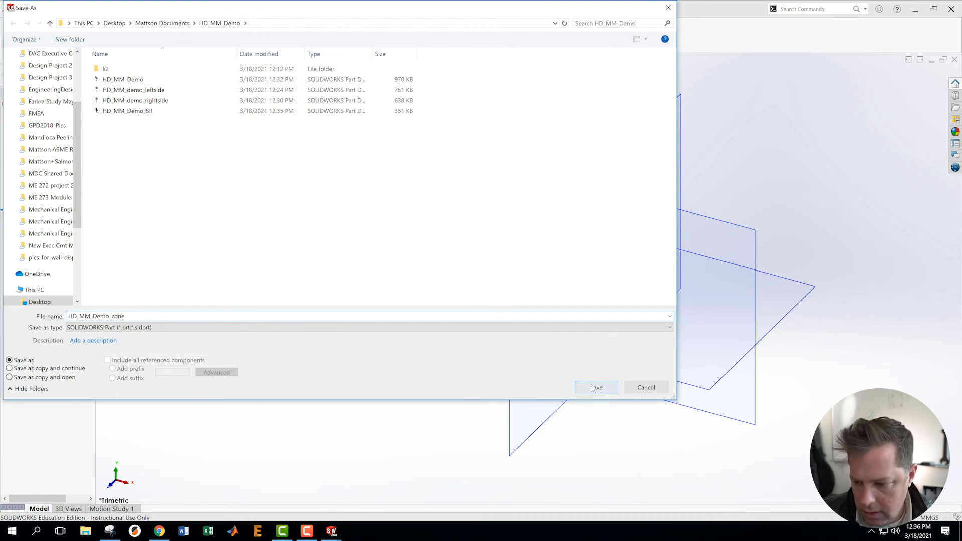
left_click(592, 388)
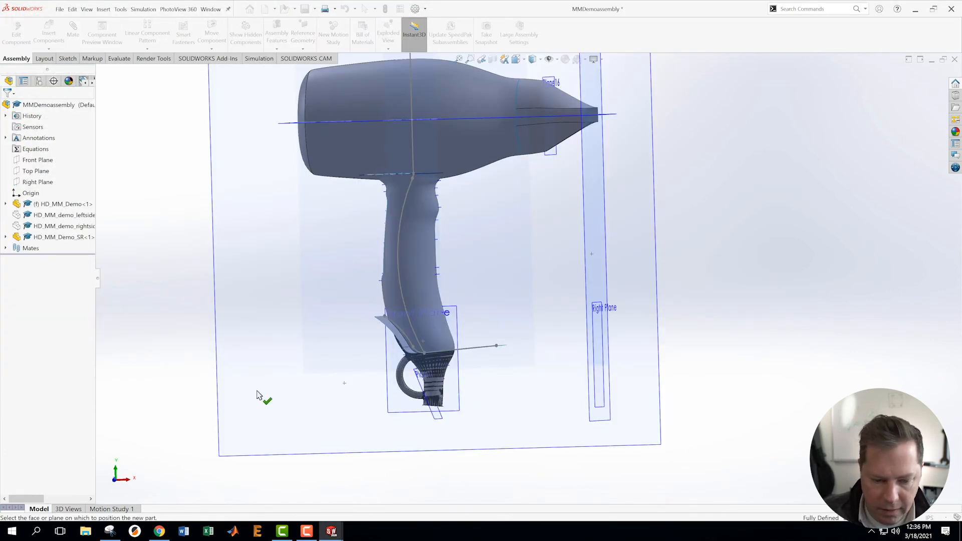
- Position the new cone part on the master model's Front Plane and exit its automatically started sketch
scroll(696, 244, "up", 3)
scroll(506, 204, "up", 1)
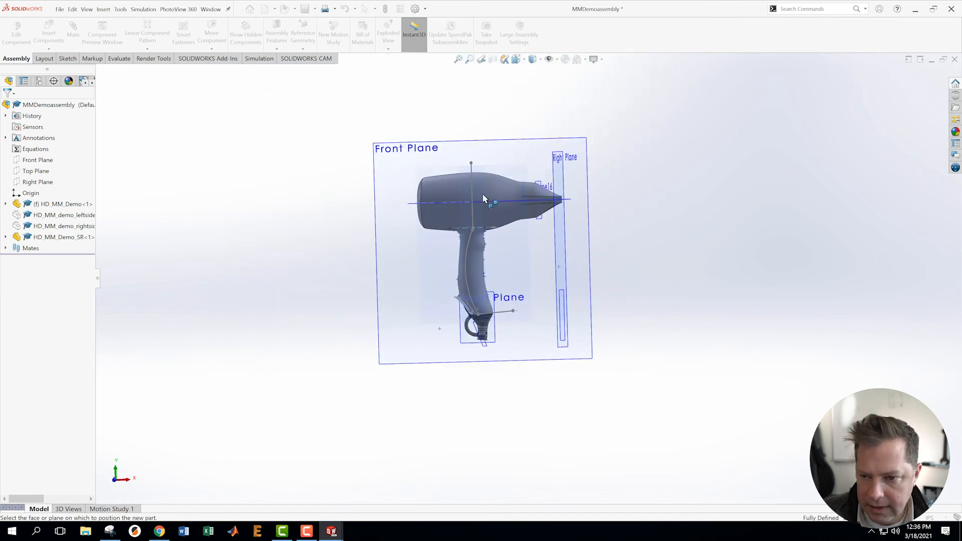
scroll(471, 178, "down", 1)
left_click(405, 136)
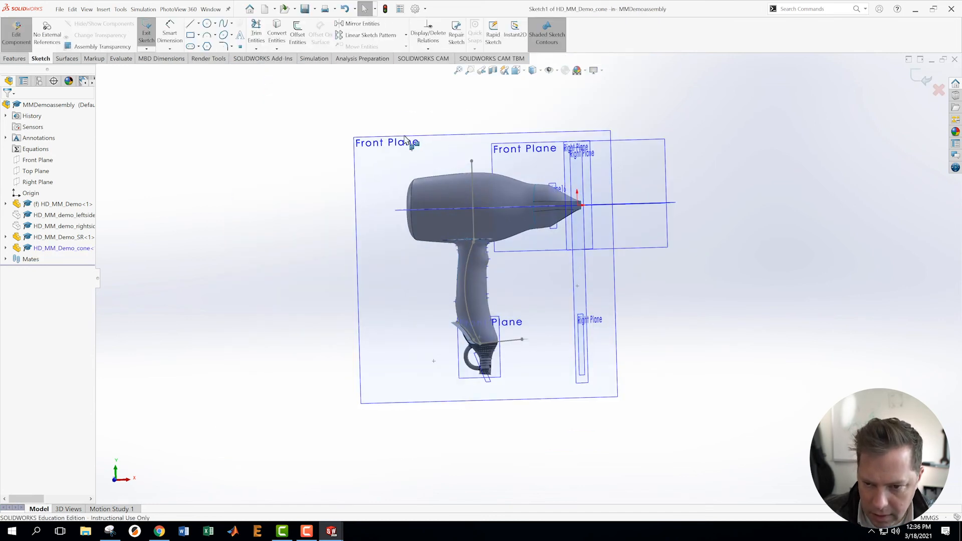
left_click(921, 79)
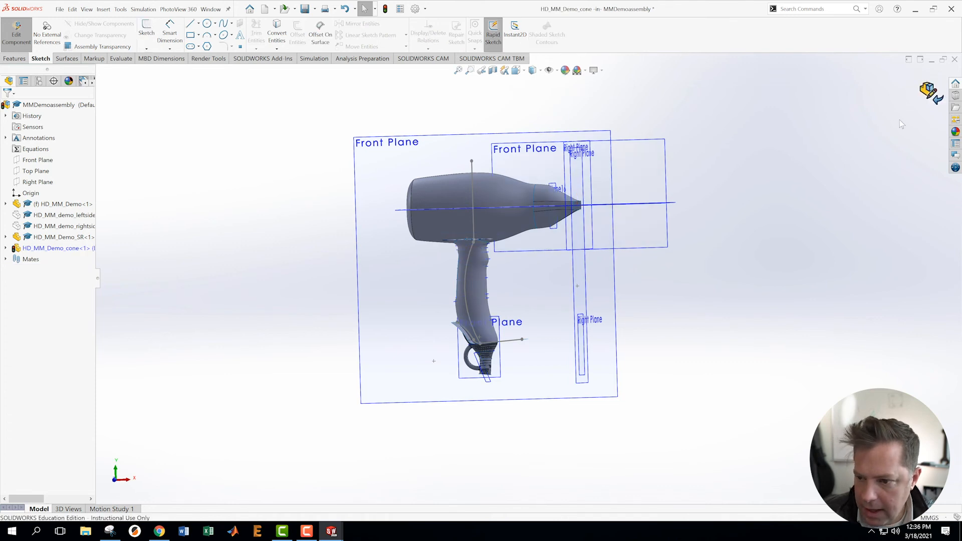
- Hide all reference geometry and copy the master model's five nozzle faces into the cone part with a 0 mm Offset Surface
left_click(67, 58)
left_click(327, 36)
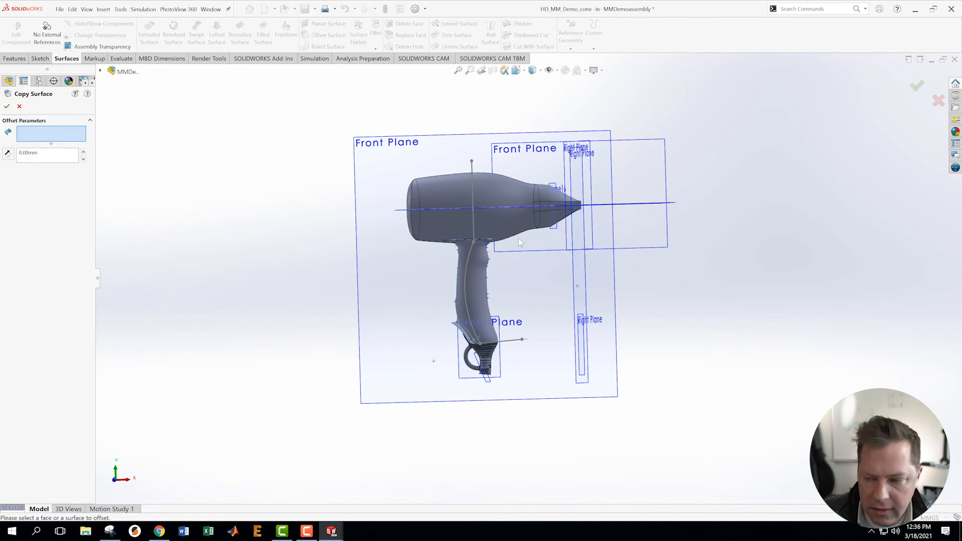
scroll(577, 197, "down", 3)
left_click(549, 69)
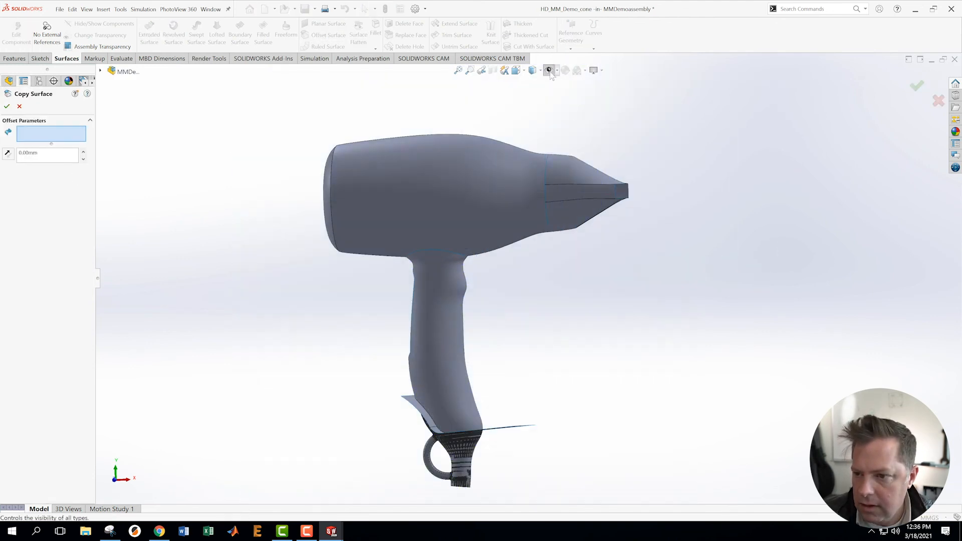
left_click(583, 178)
left_click(575, 191)
left_click(576, 214)
middle_click_drag(672, 225, 578, 174)
left_click(535, 196)
middle_click_drag(659, 204, 656, 253)
left_click(453, 192)
scroll(655, 253, "up", 1)
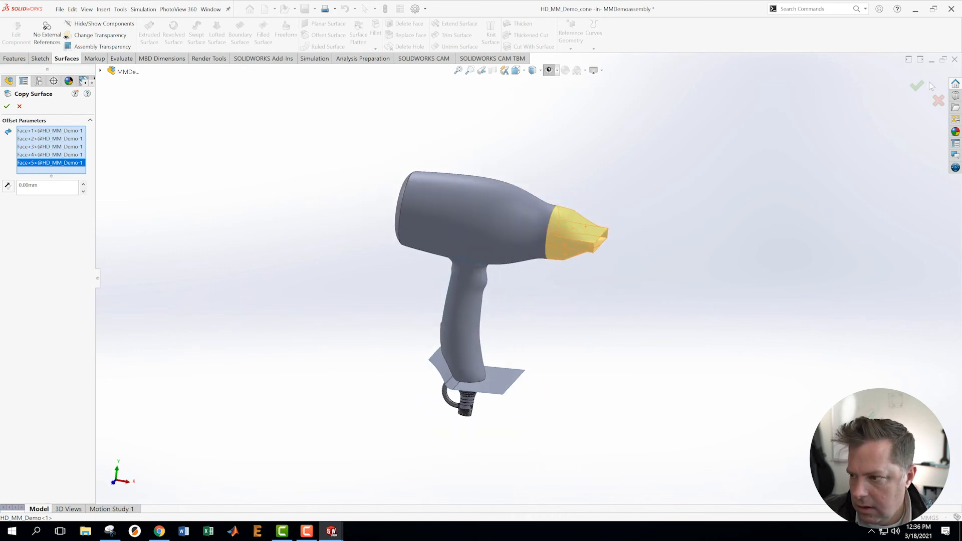
left_click(917, 86)
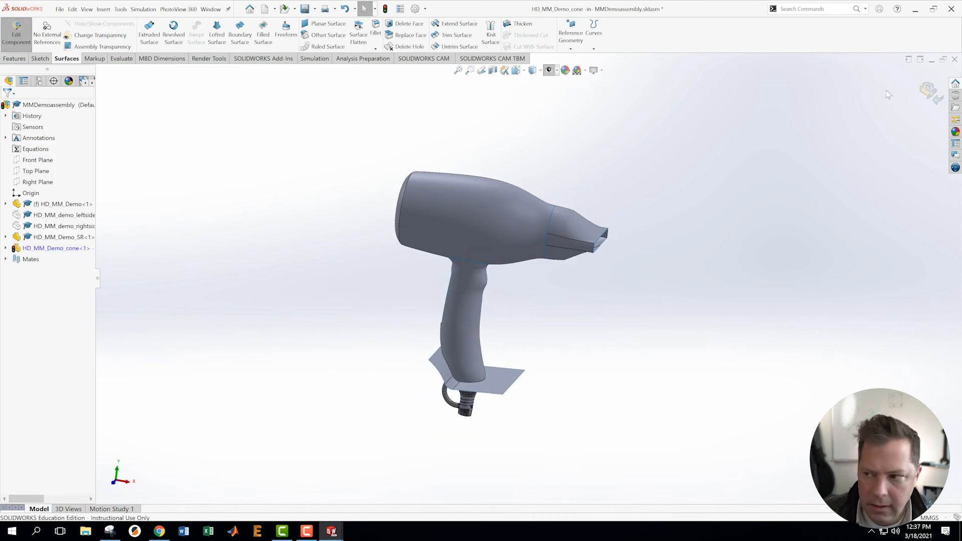
- Finish editing the cone part in the assembly context and save the assembly
left_click(933, 92)
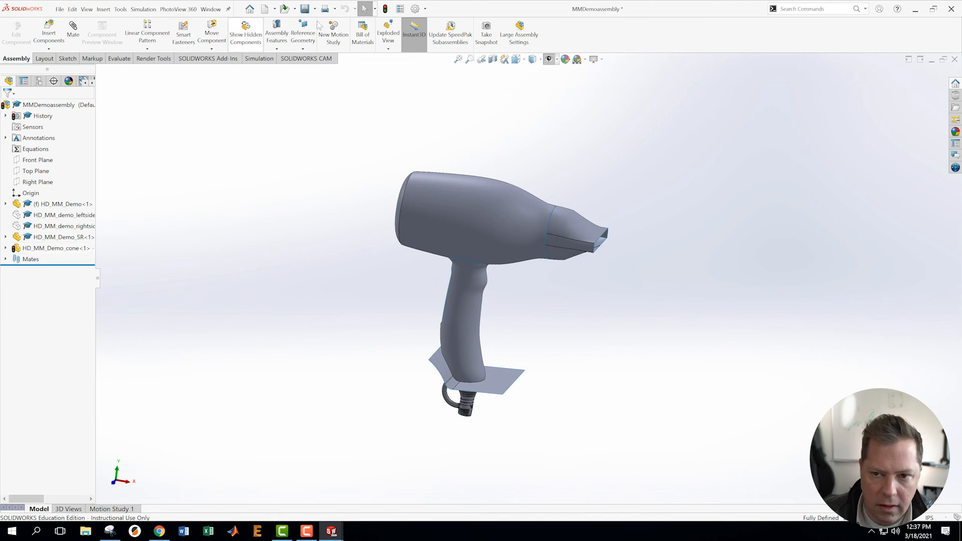
left_click(60, 9)
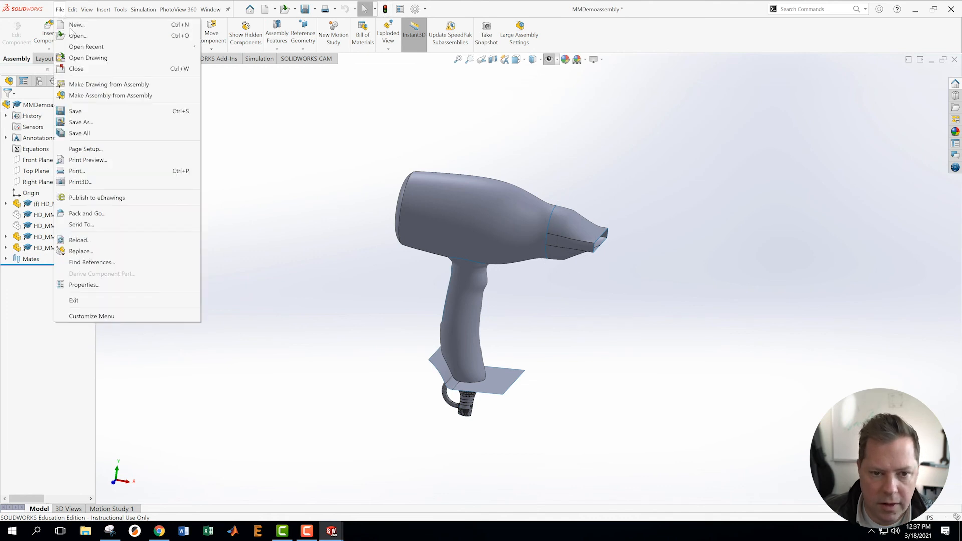
left_click(94, 114)
left_click(202, 191)
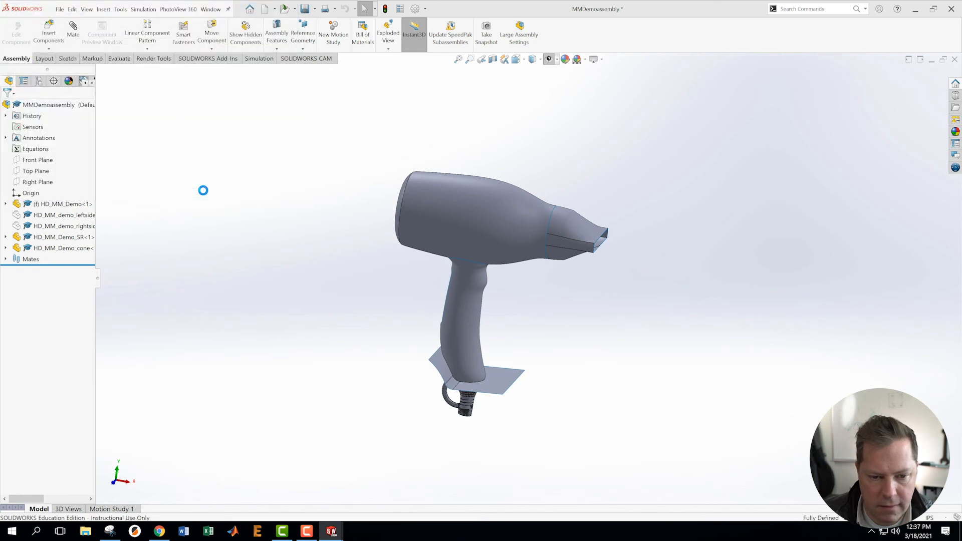
- Open the HD_MM_Demo_cone part in its own window and hide its reference planes
right_click(47, 245)
left_click(49, 221)
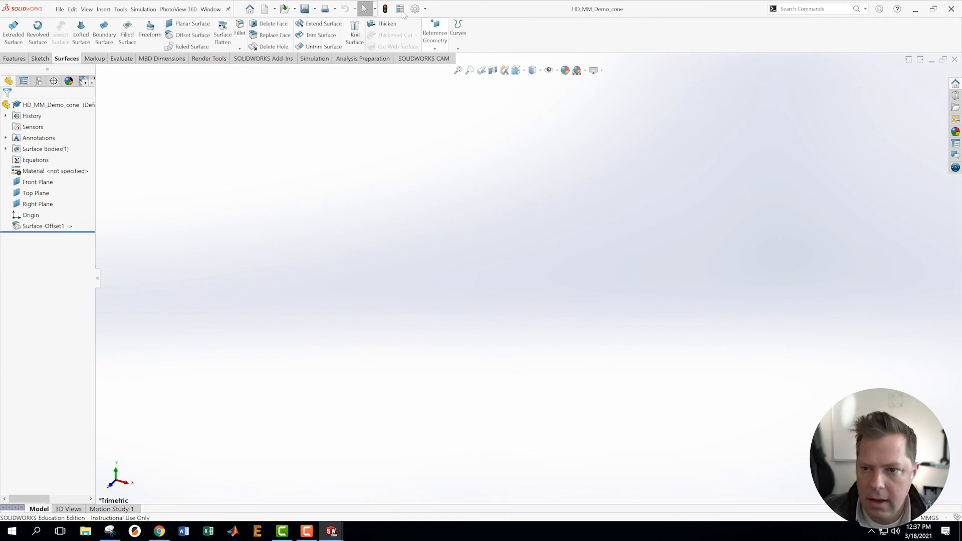
scroll(680, 328, "down", 3)
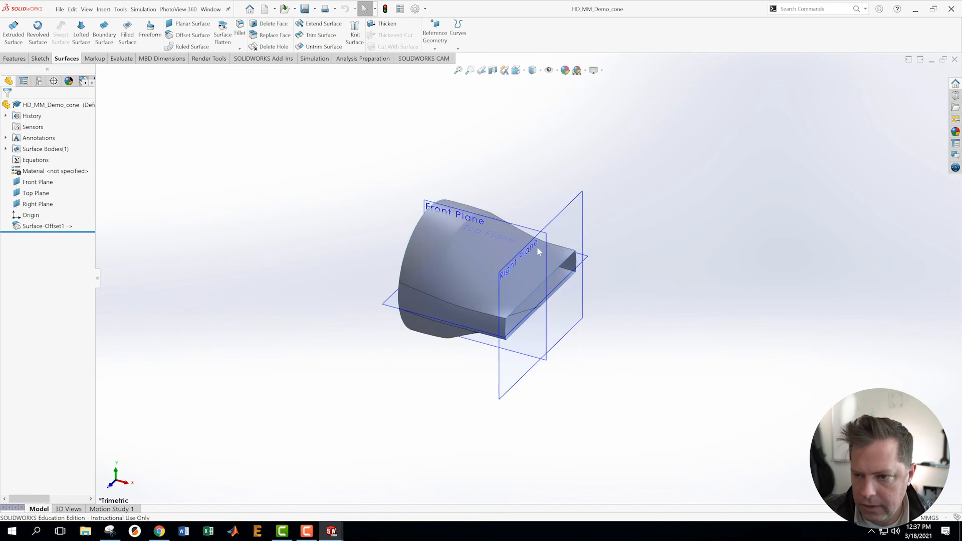
left_click(551, 71)
- Try to knit the cone's offset surface with Merge entities enabled
middle_click_drag(628, 322, 442, 348)
scroll(440, 275, "down", 3)
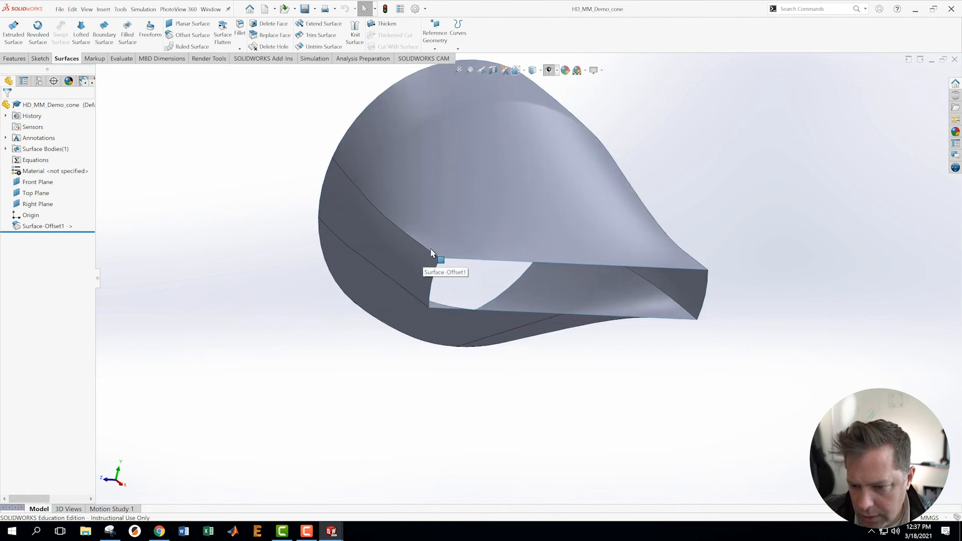
scroll(533, 324, "up", 5)
middle_click_drag(693, 307, 719, 319)
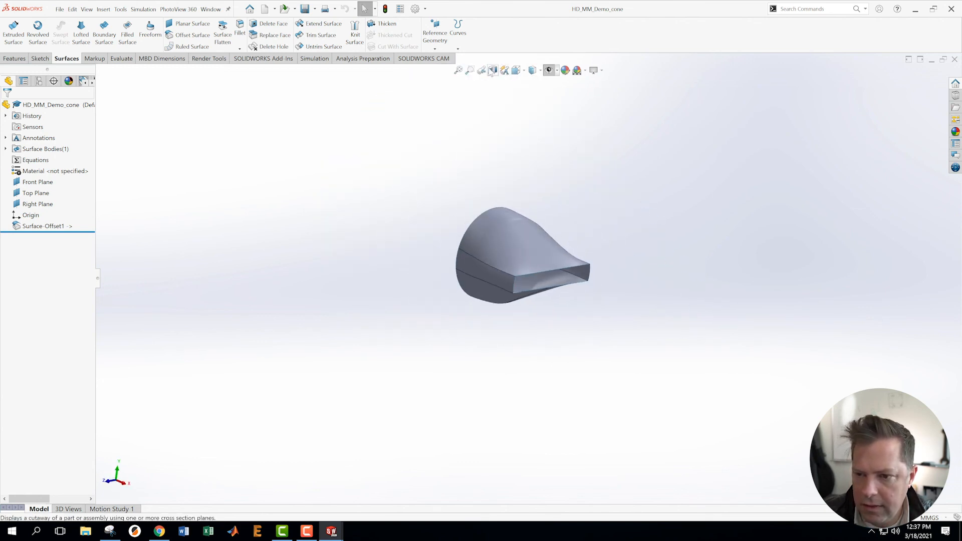
left_click(354, 33)
left_click_drag(427, 171, 623, 398)
middle_click_drag(657, 287, 586, 251)
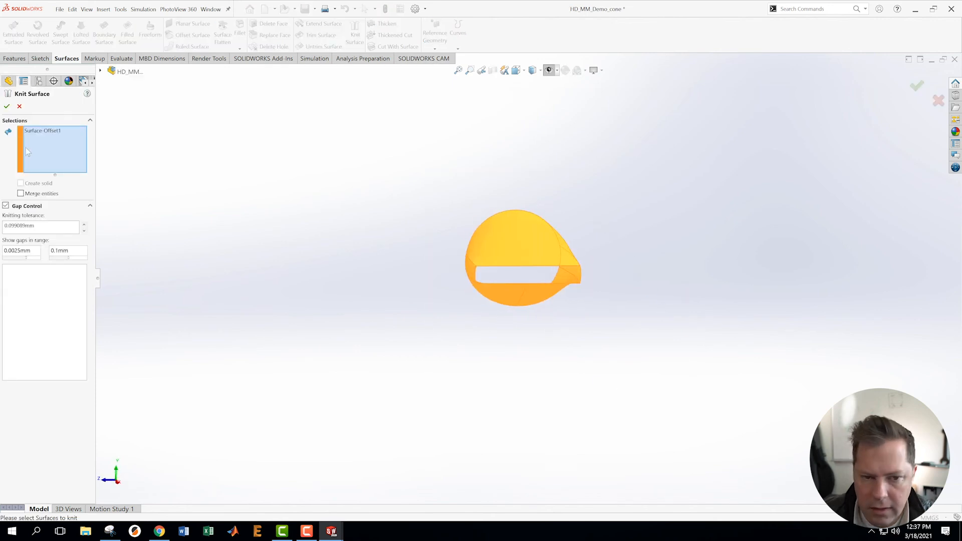
left_click(7, 106)
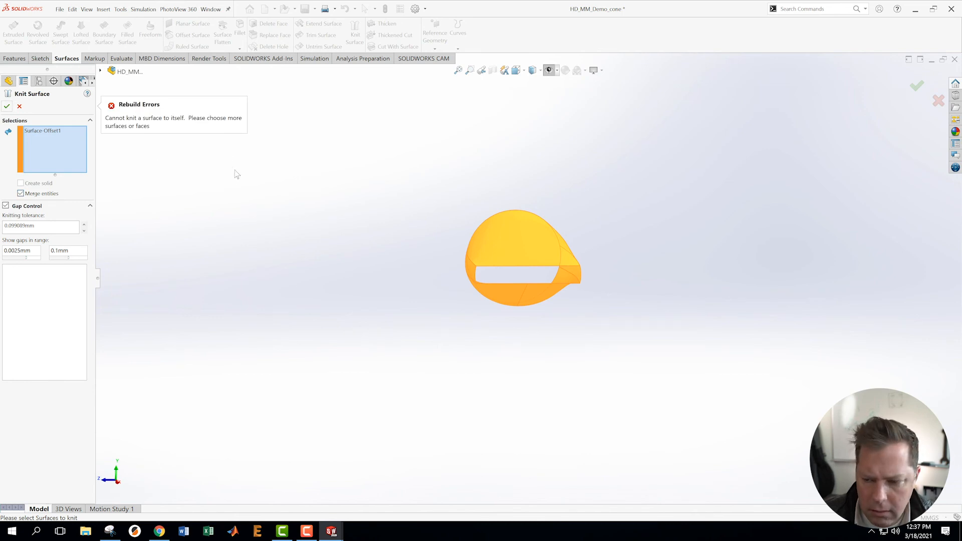
left_click(19, 106)
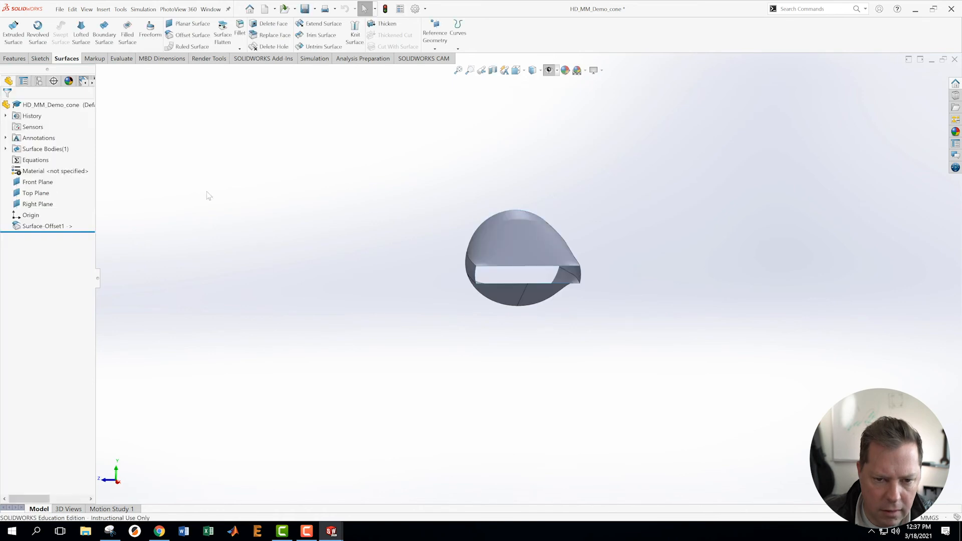
mouse_move(387, 243)
middle_mouse_down()
mouse_move(414, 178)
mouse_move(386, 226)
middle_mouse_up()
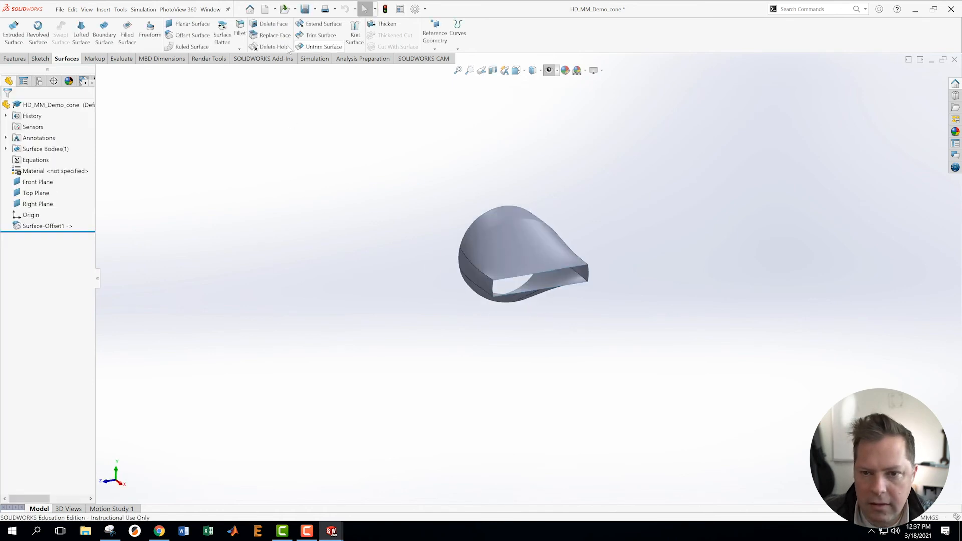
- Fillet one long corner edge of the cone surface with a 0.10 mm radius and save the part
left_click(240, 31)
scroll(494, 279, "down", 3)
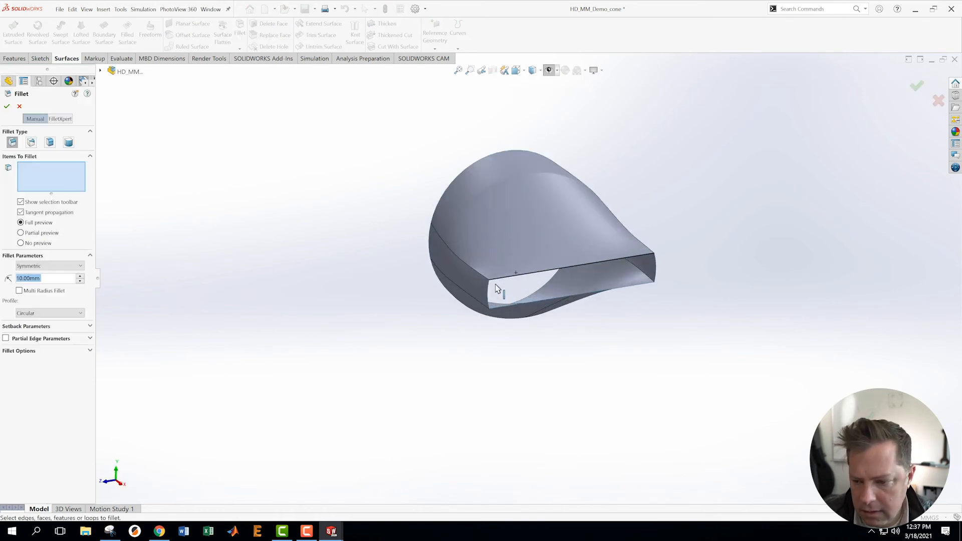
left_click(482, 276)
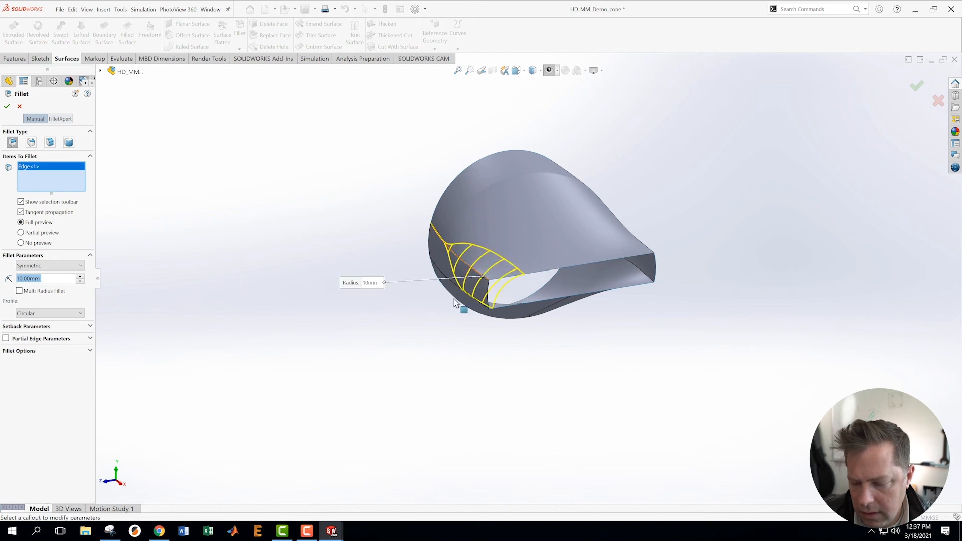
type(".0")
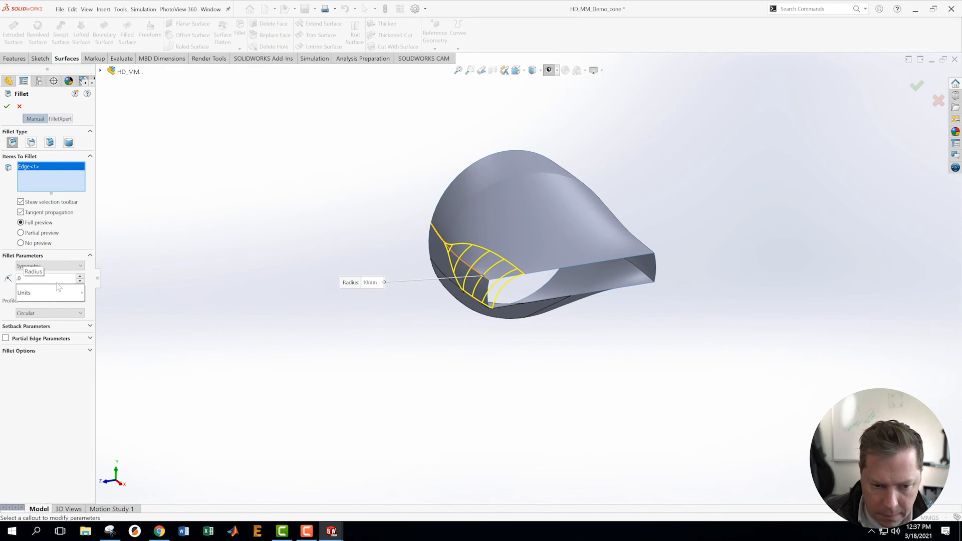
key("BackSpace")
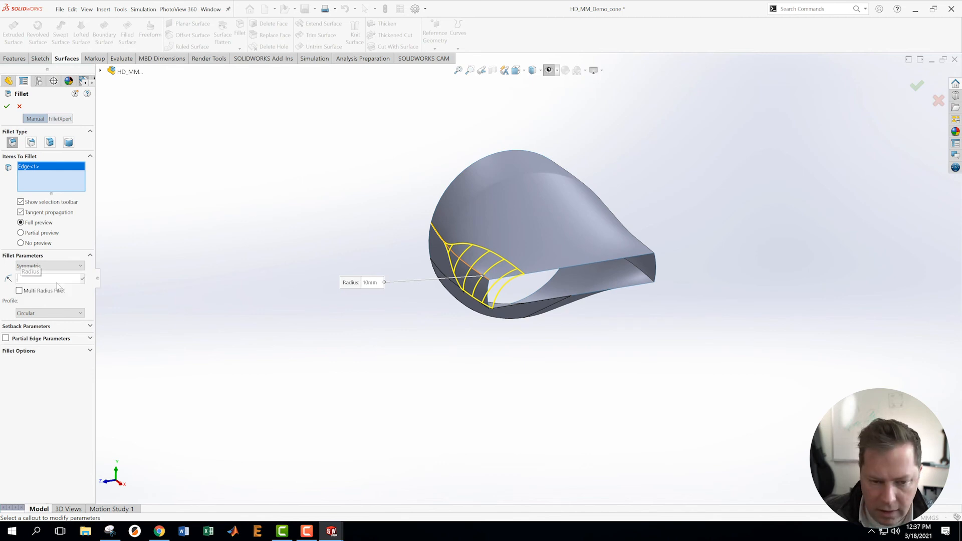
type("10mm")
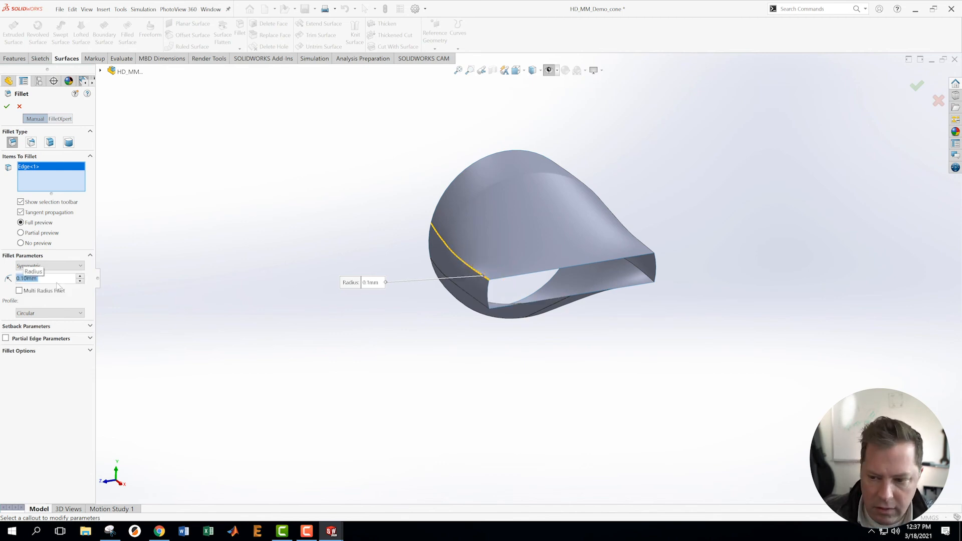
key("Return")
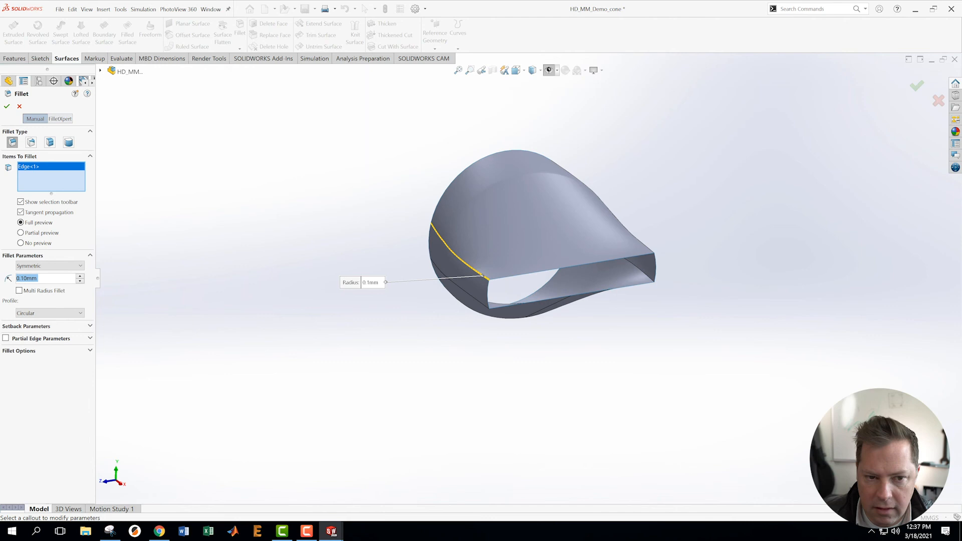
left_click(6, 106)
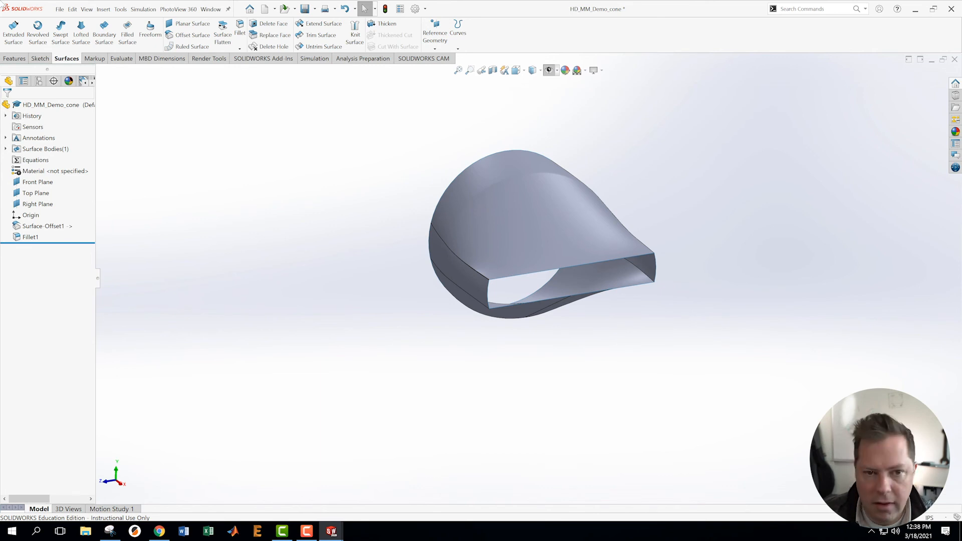
left_click(60, 9)
left_click(80, 111)
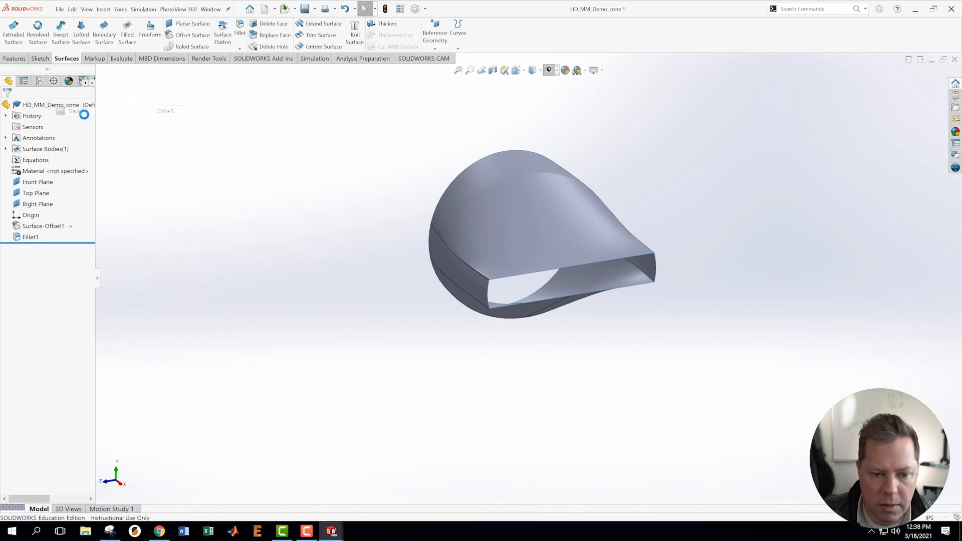
- Reopen the cone's corner fillet for editing and set its radius to 0.04 in
right_click(25, 238)
left_click(32, 216)
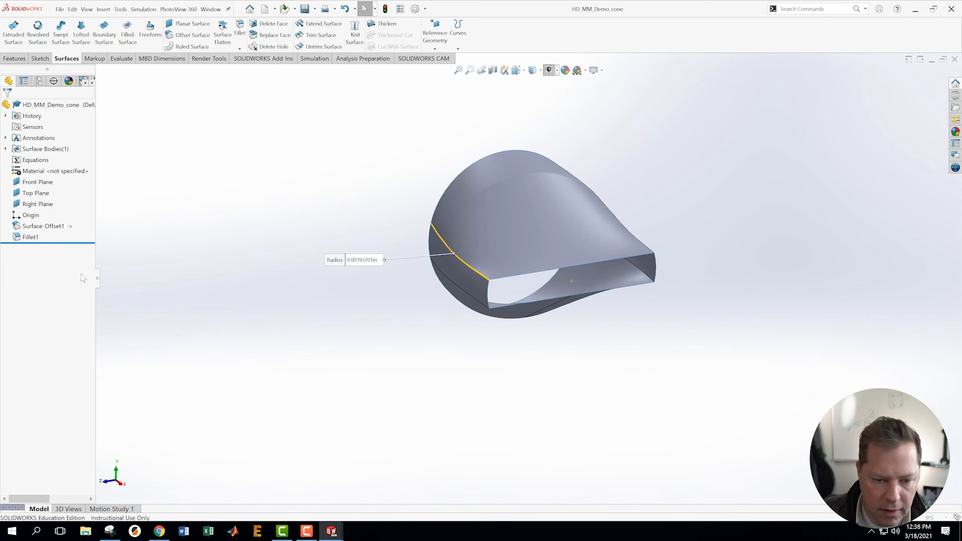
type(".04")
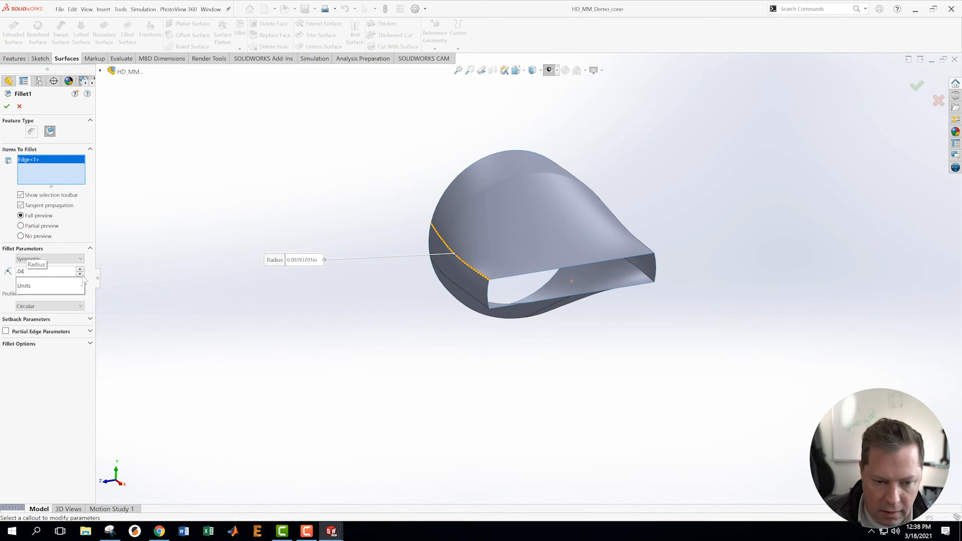
key("Return")
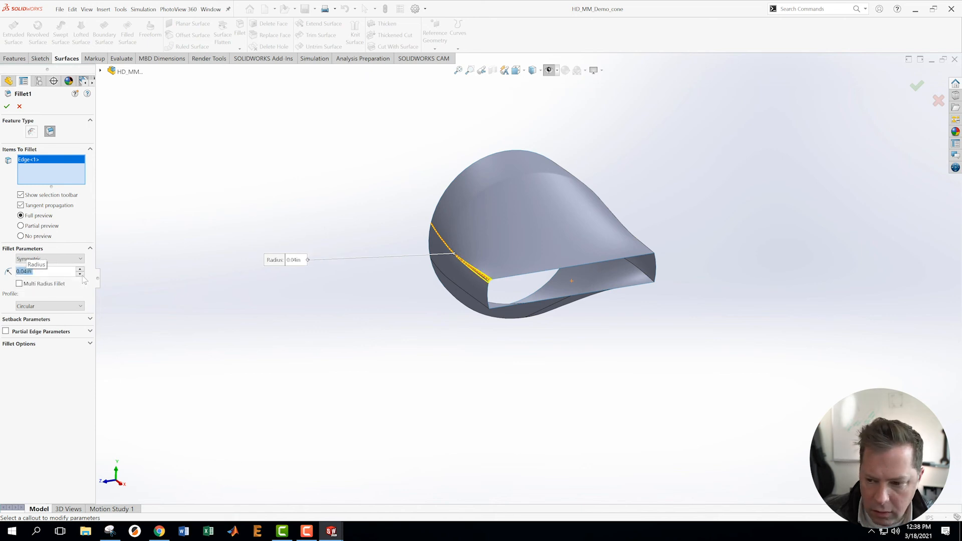
- Try radii of 0.16 in and 0.12 in for the cone's corner fillet
left_click(28, 272)
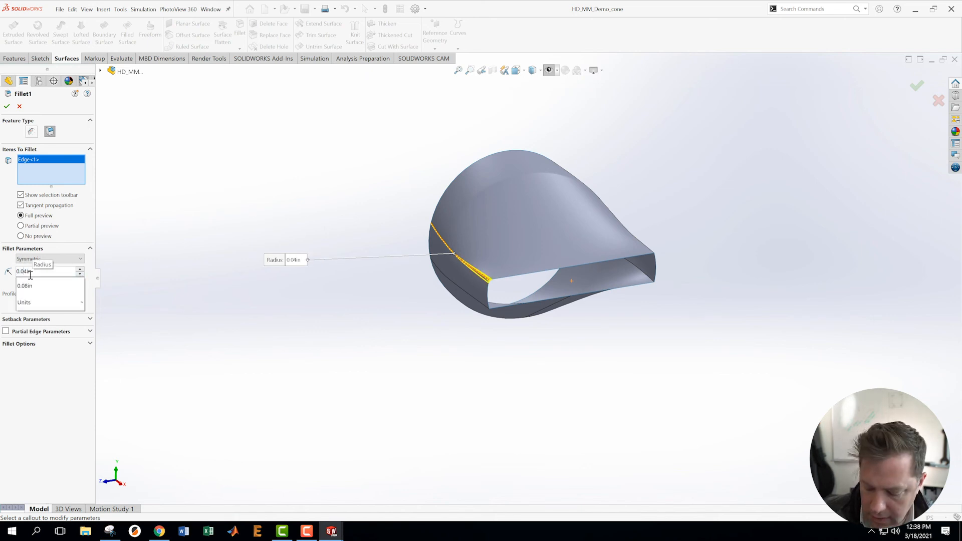
key("BackSpace")
key("BackSpace")
type("16")
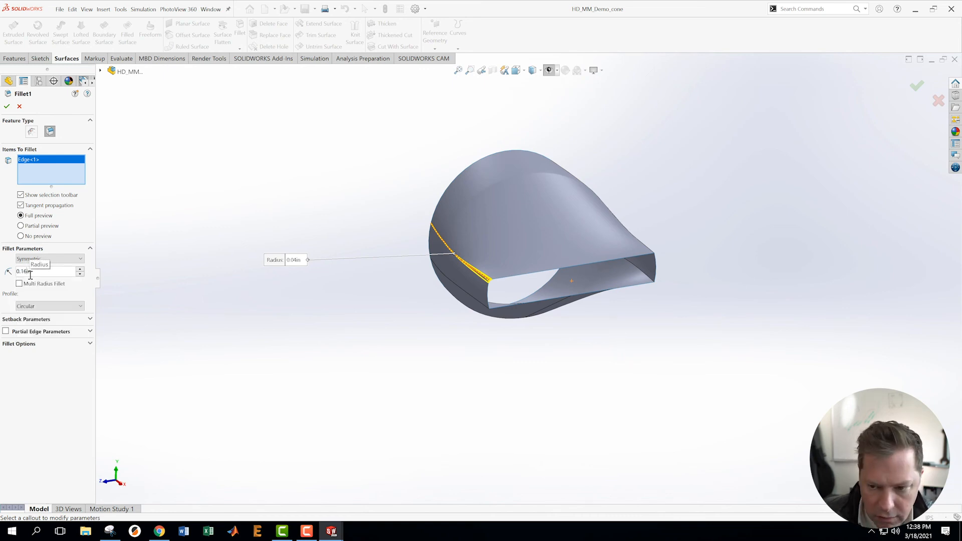
key("Return")
middle_click_drag(525, 314, 521, 280)
left_click(38, 272)
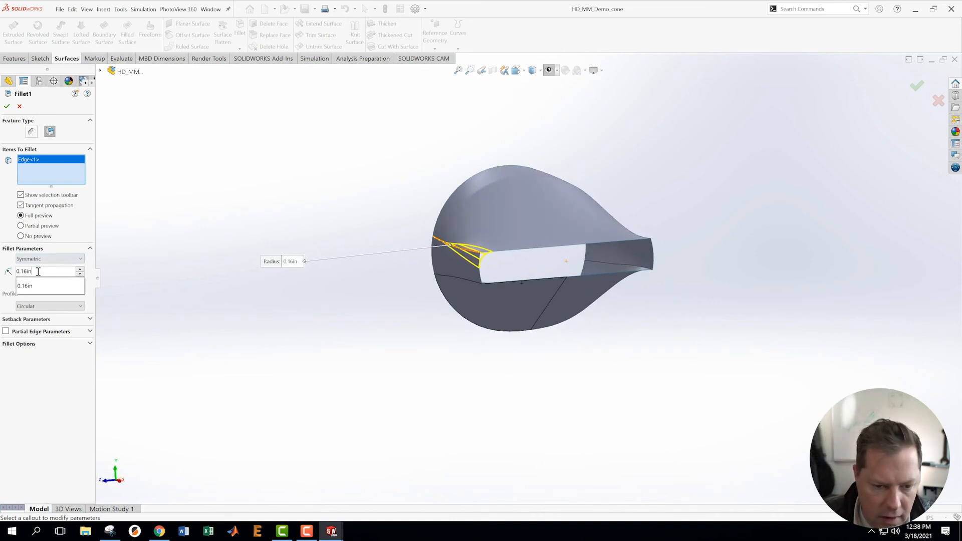
left_click_drag(24, 271, 28, 271)
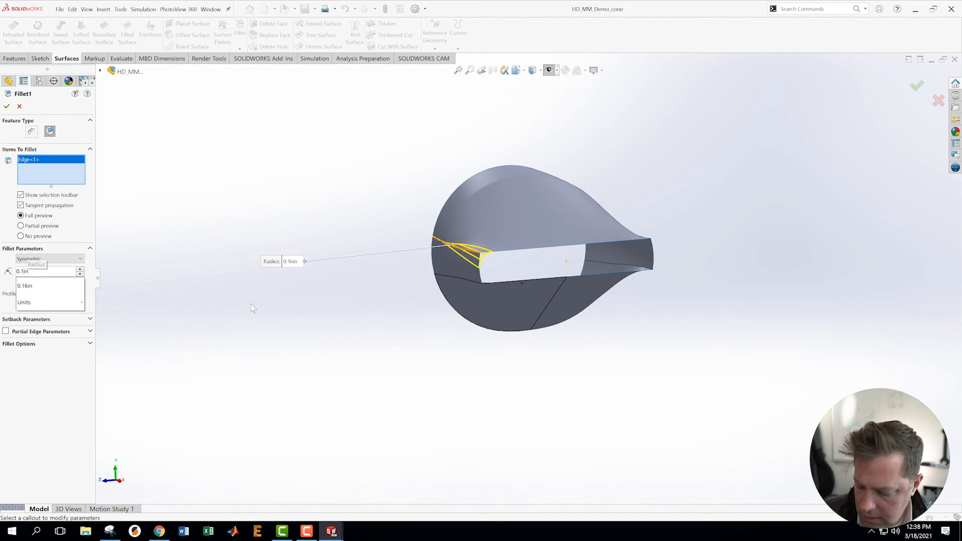
type("2")
key("Return")
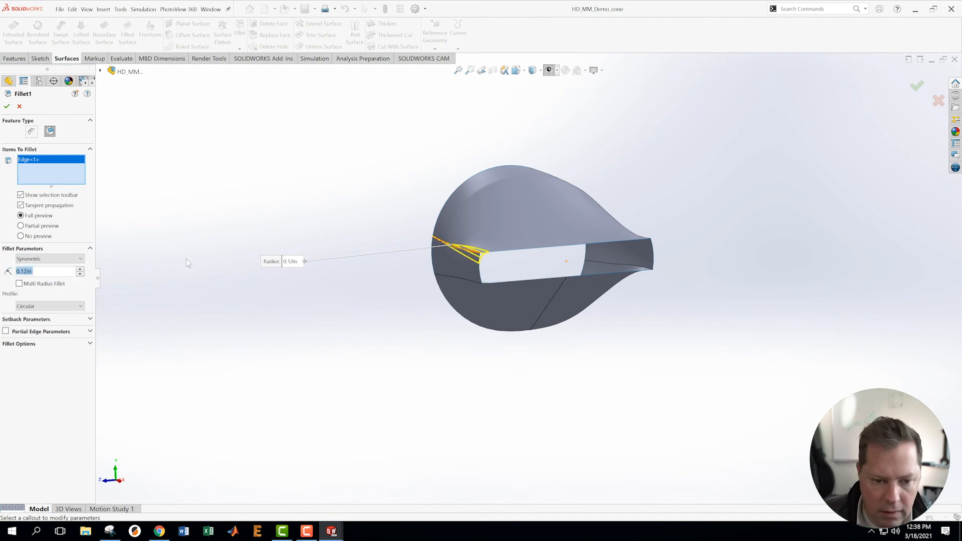
- Add the cone's three other long corner edges to the fillet and try to apply it
middle_click_drag(496, 338, 519, 285)
scroll(519, 284, "down", 2)
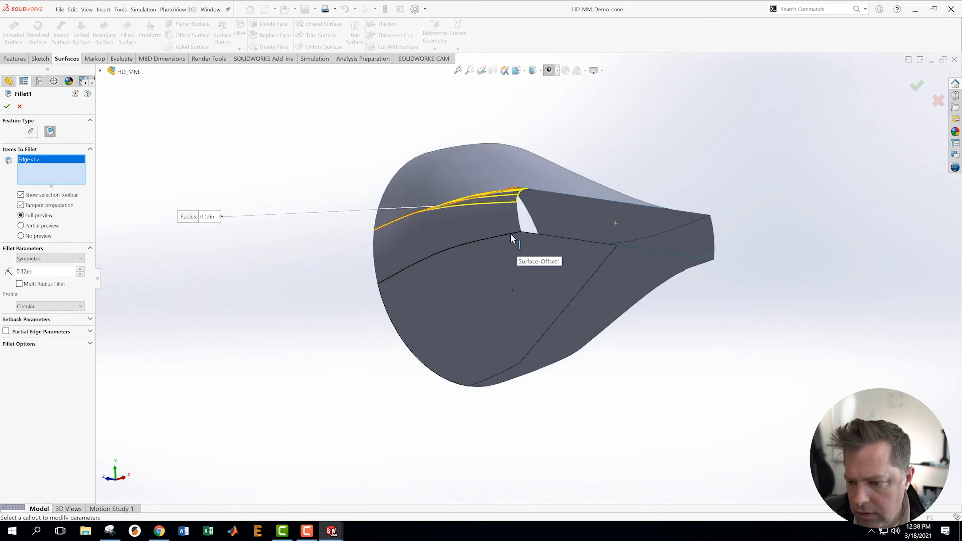
left_click(510, 233)
middle_click_drag(730, 281, 557, 245)
left_click(555, 245)
middle_click_drag(658, 179, 571, 279)
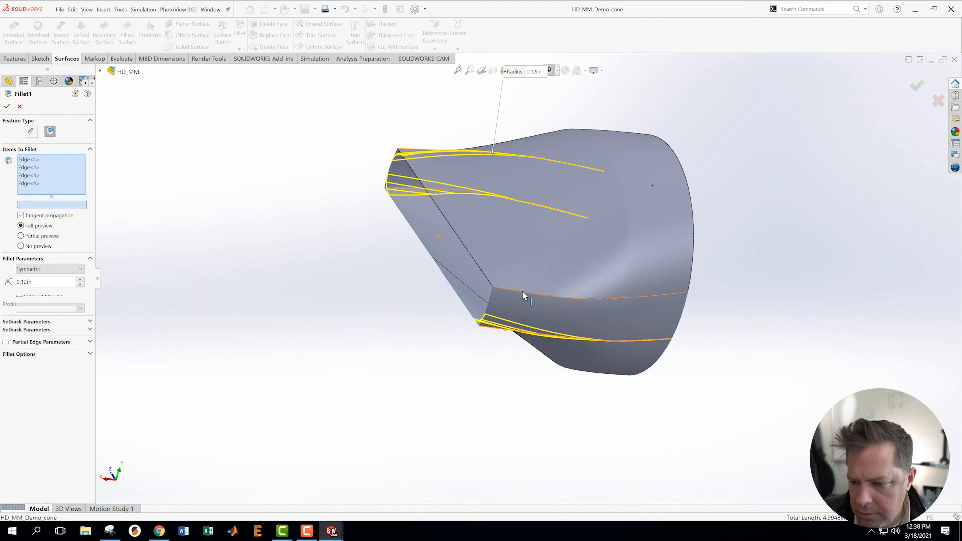
left_click(553, 306)
scroll(557, 305, "down", 3)
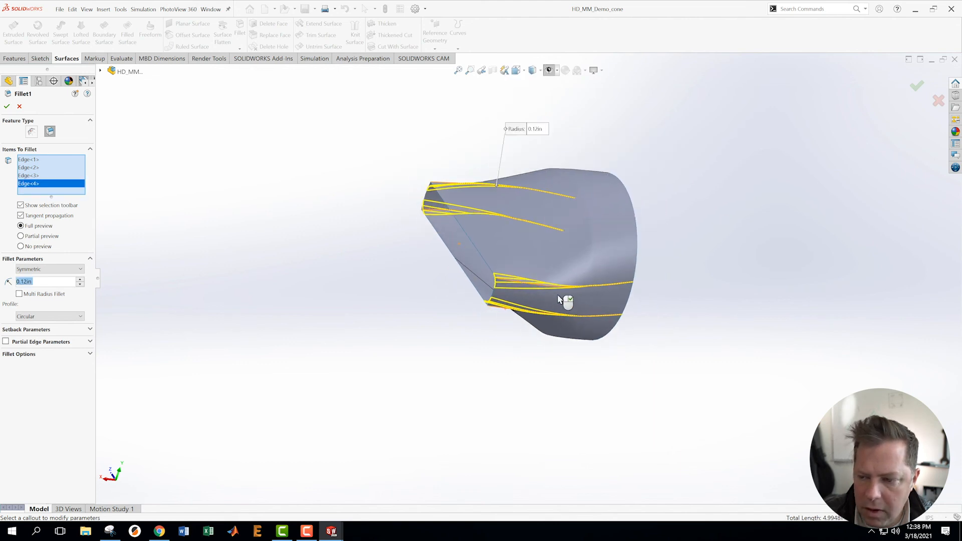
middle_click_drag(455, 285, 525, 279)
left_click(7, 106)
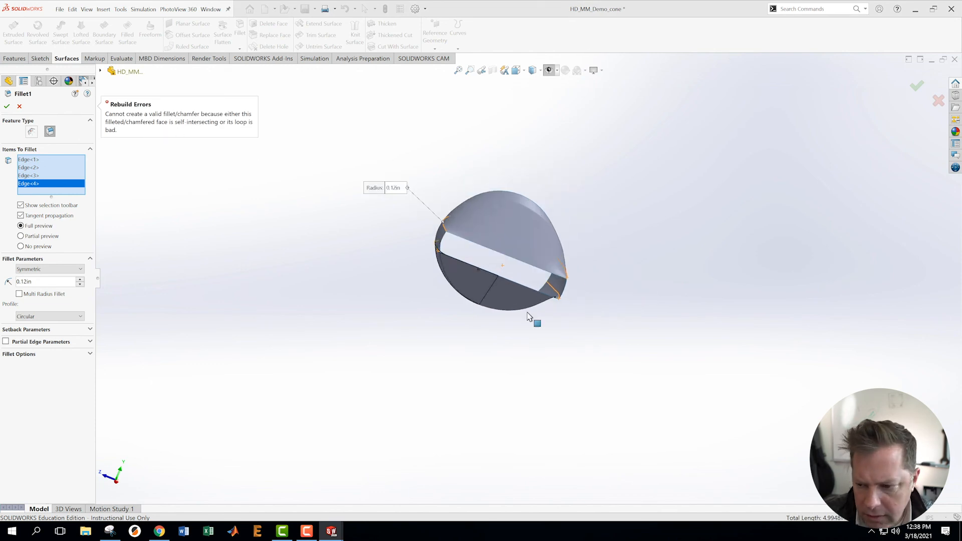
- Set the radius of the four-edge cone fillet to 0.08 in and apply it
middle_click_drag(593, 308, 513, 292)
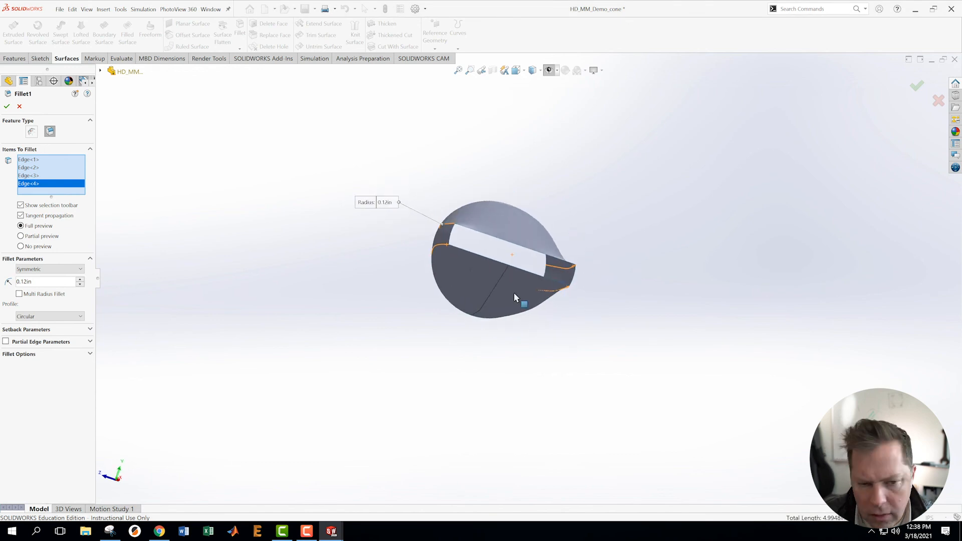
left_click_drag(43, 281, 3, 284)
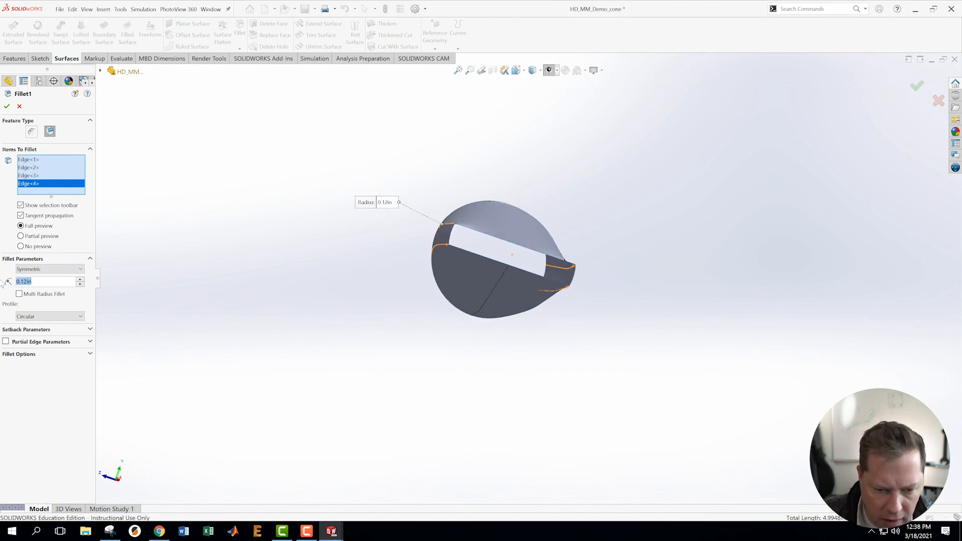
type("0.08")
key("Return")
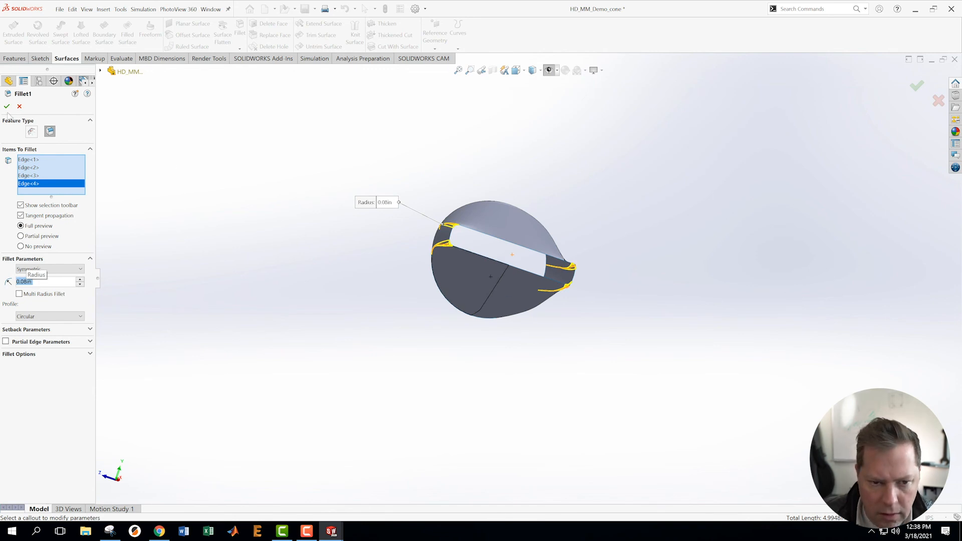
left_click(6, 106)
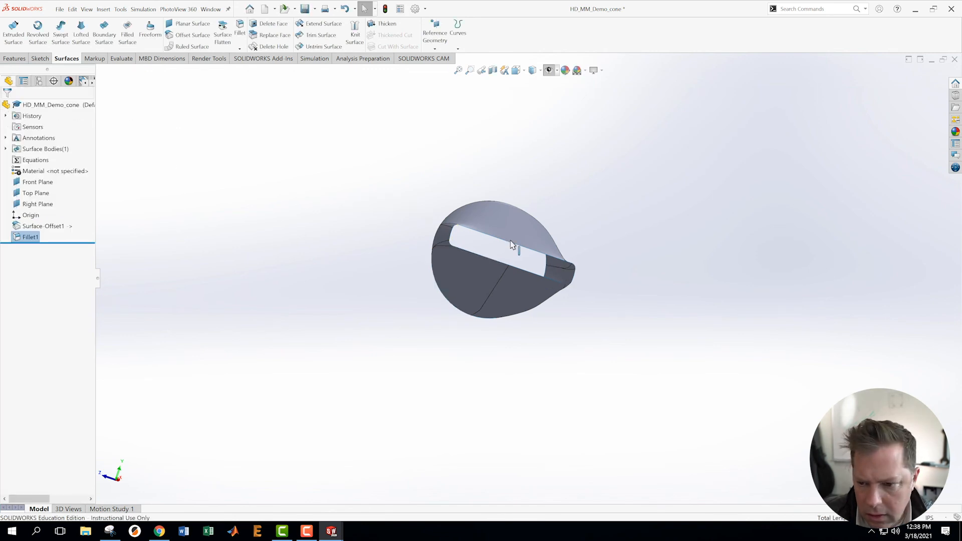
- Thicken the filleted cone surface inward by 0.04 in to make it a solid
middle_click_drag(693, 266, 669, 321)
scroll(603, 256, "down", 4)
middle_click_drag(603, 257, 429, 290)
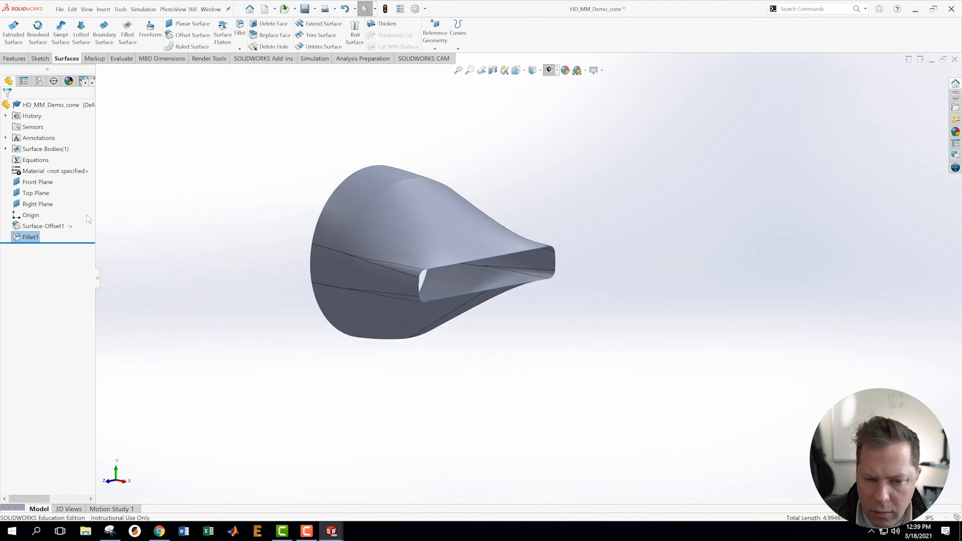
left_click(216, 173)
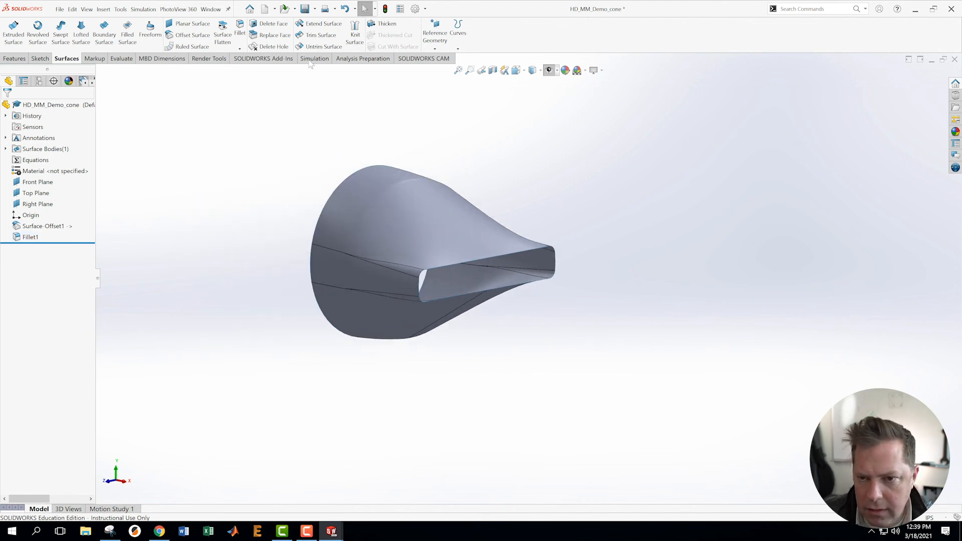
left_click(370, 27)
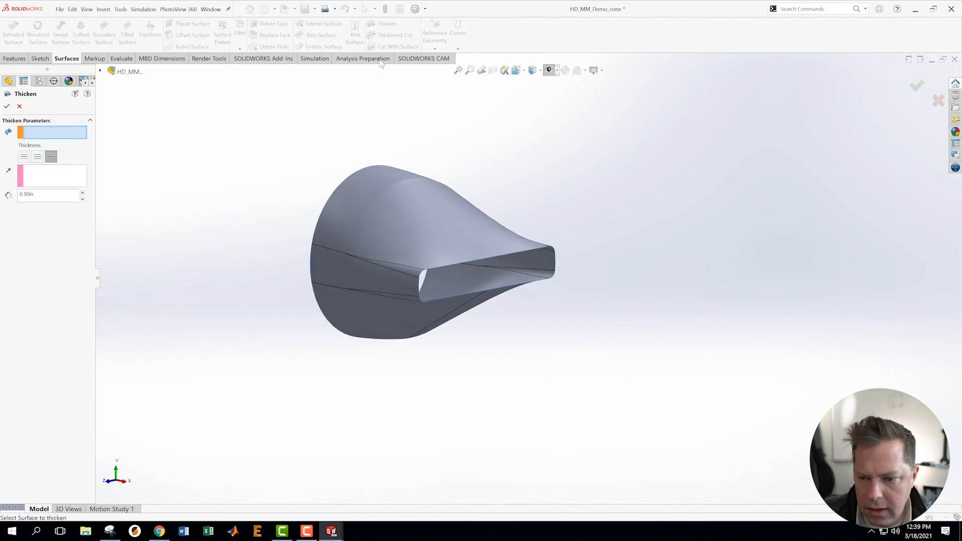
left_click(402, 216)
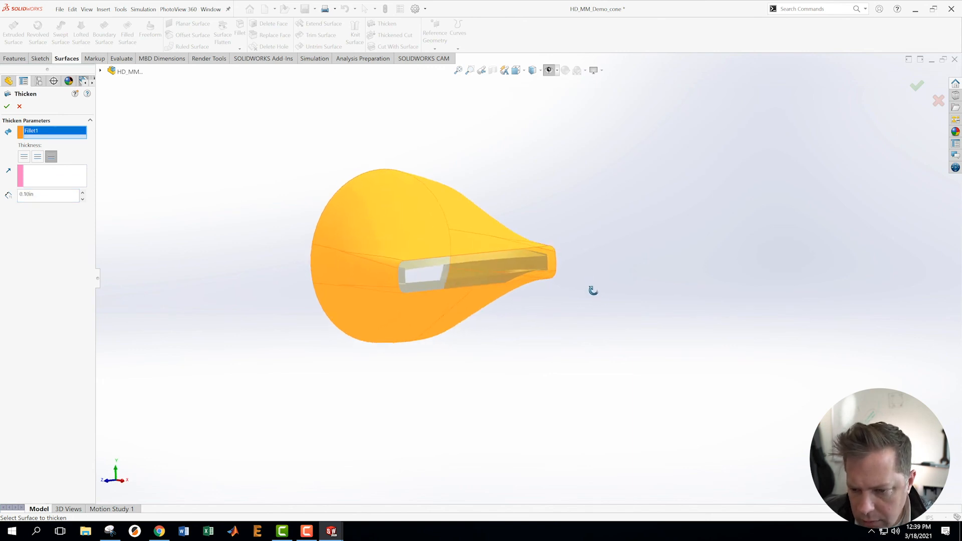
left_click_drag(62, 197, 5, 193)
type("0.04")
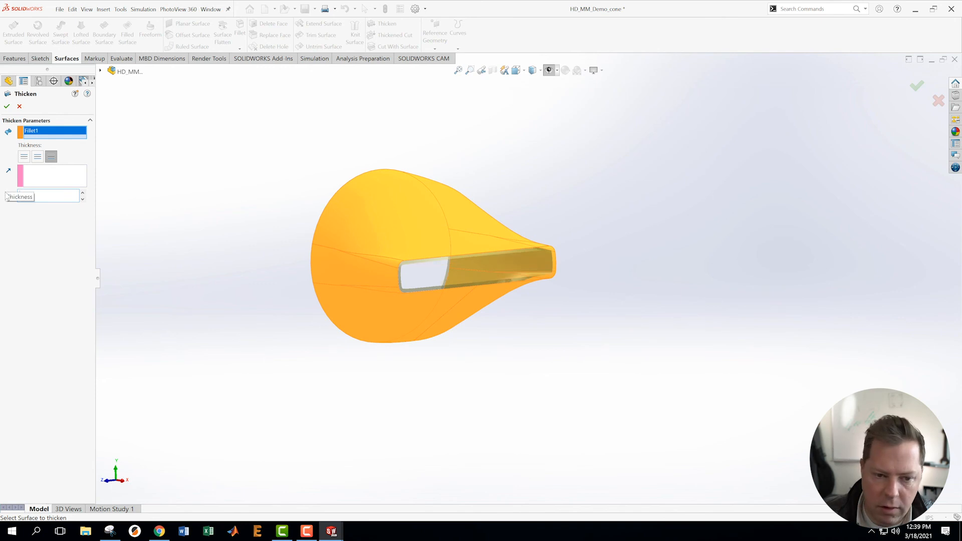
left_click(8, 106)
scroll(600, 290, "down", 2)
middle_click_drag(600, 289, 416, 260)
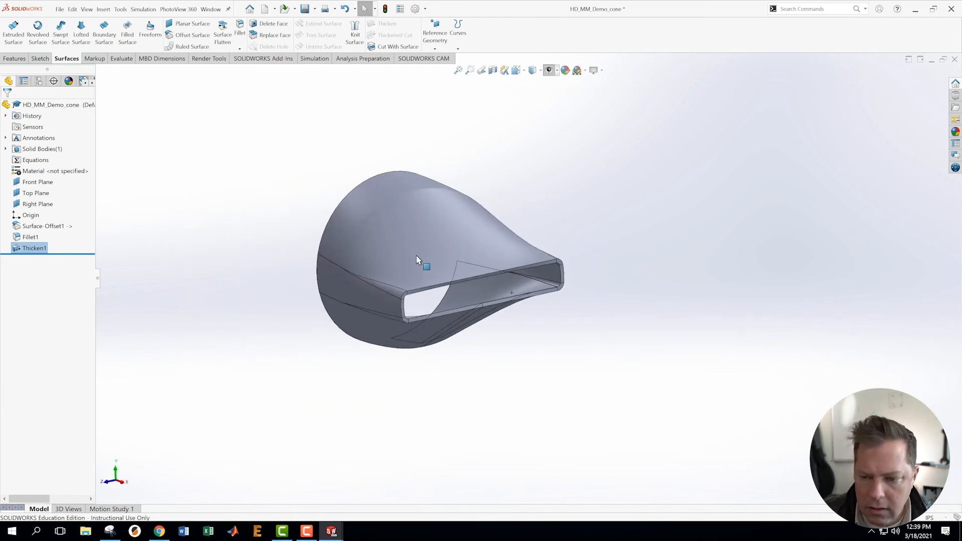
- Assign the ABS PC plastic material to the cone part
right_click(35, 171)
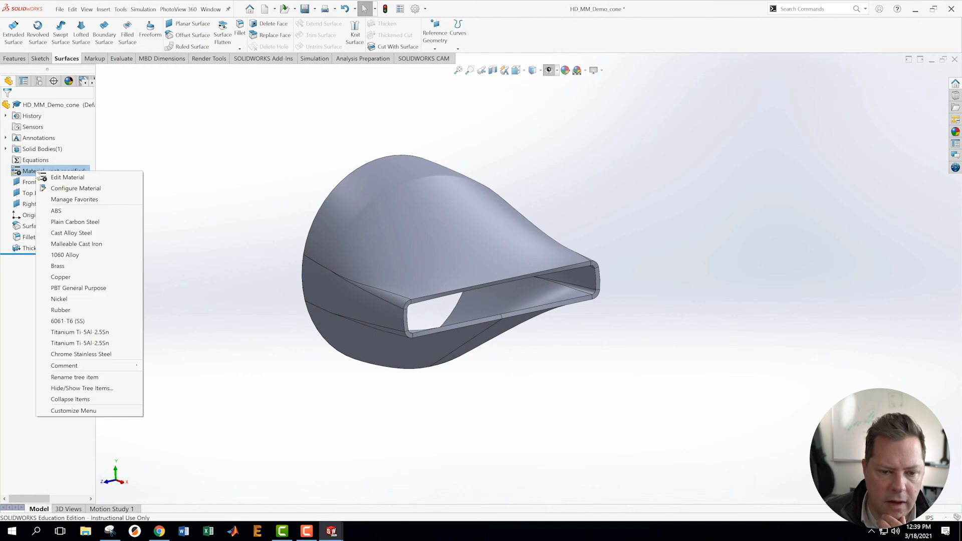
left_click(59, 177)
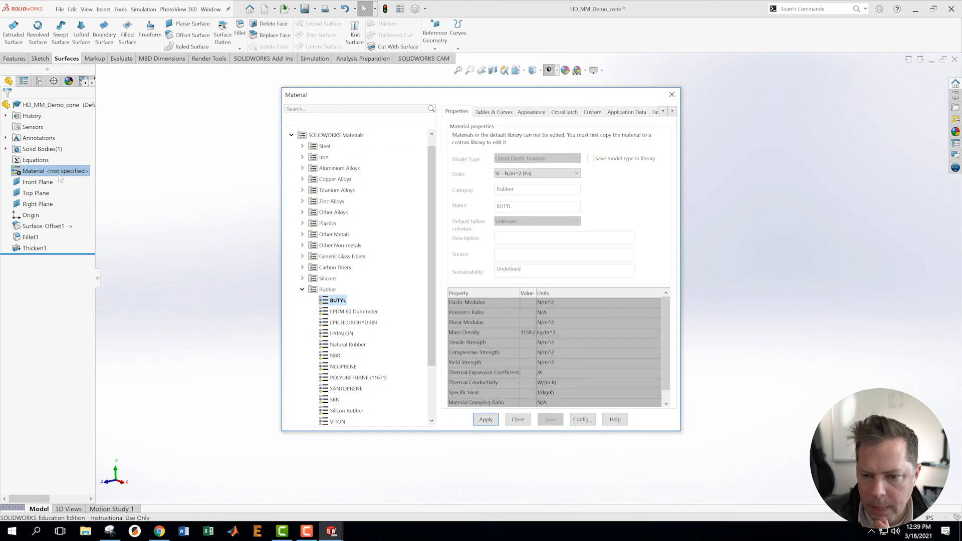
left_click(302, 290)
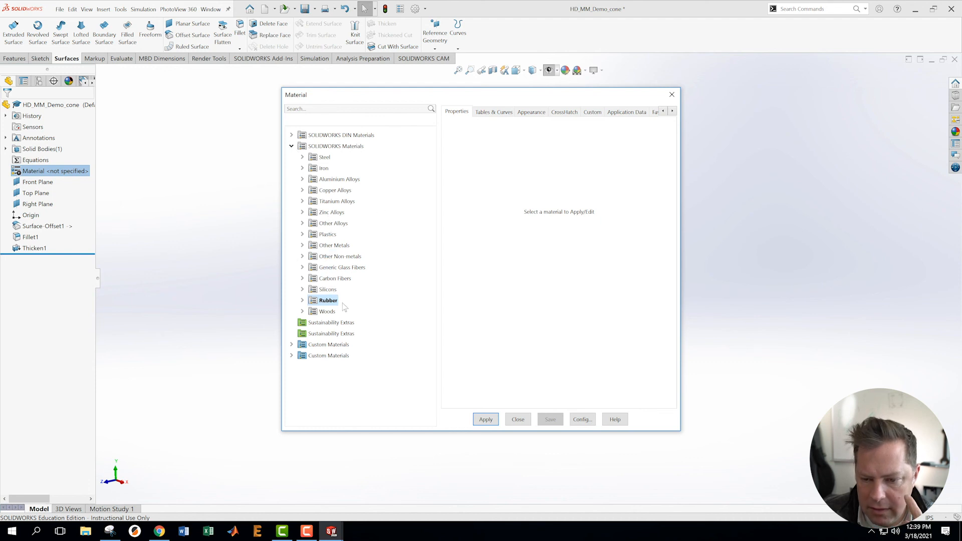
left_click(302, 235)
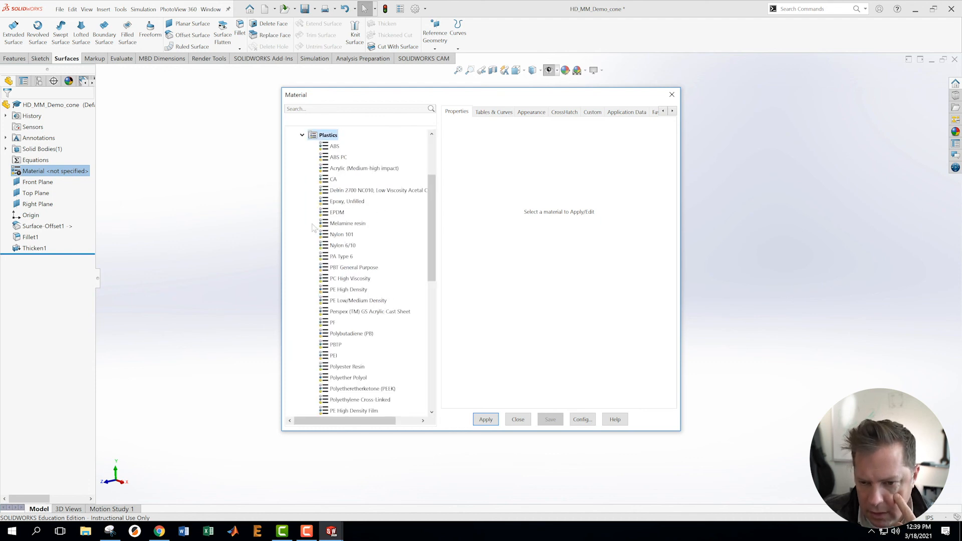
left_click(335, 159)
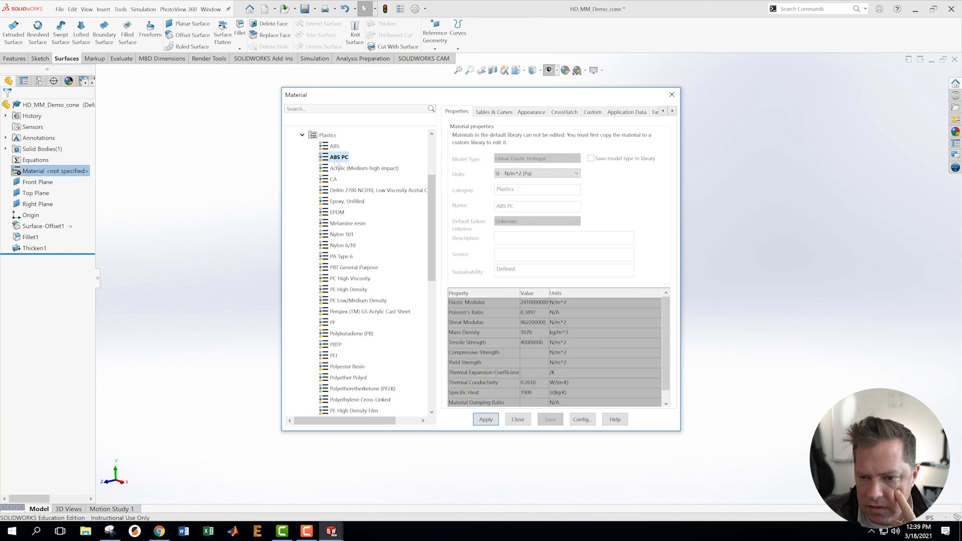
left_click(486, 421)
left_click(510, 420)
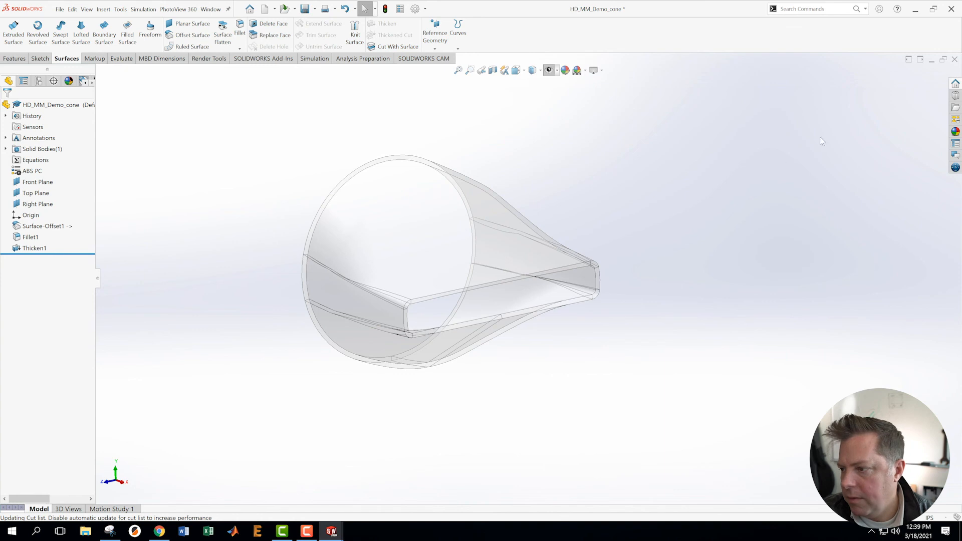
- Apply the textured plastic appearance PW-MT11010 to the whole cone part
left_click(956, 132)
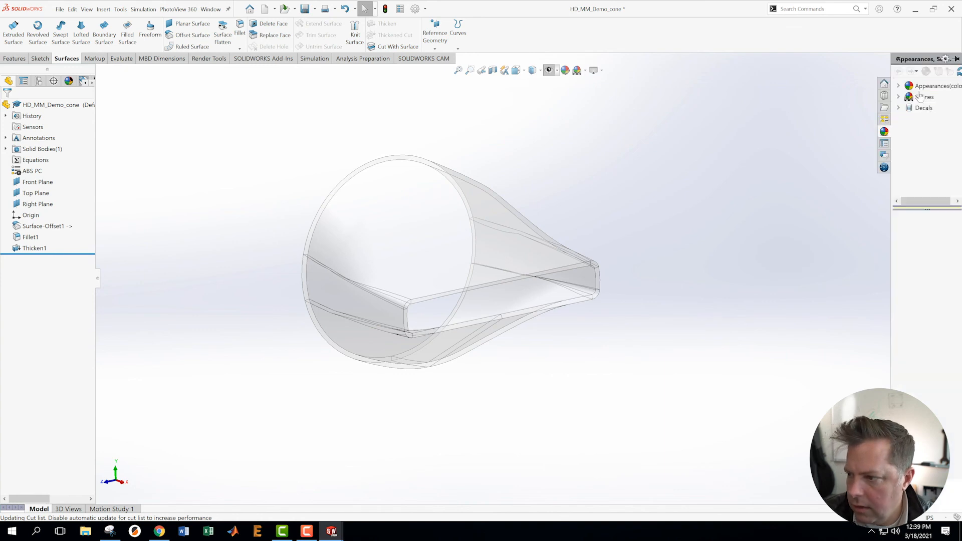
left_click(898, 86)
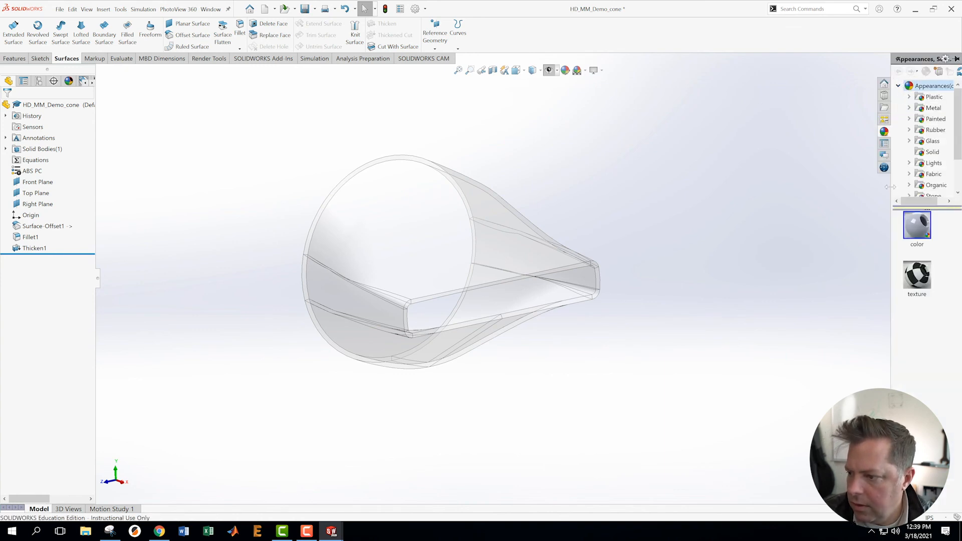
left_click_drag(862, 188, 814, 187)
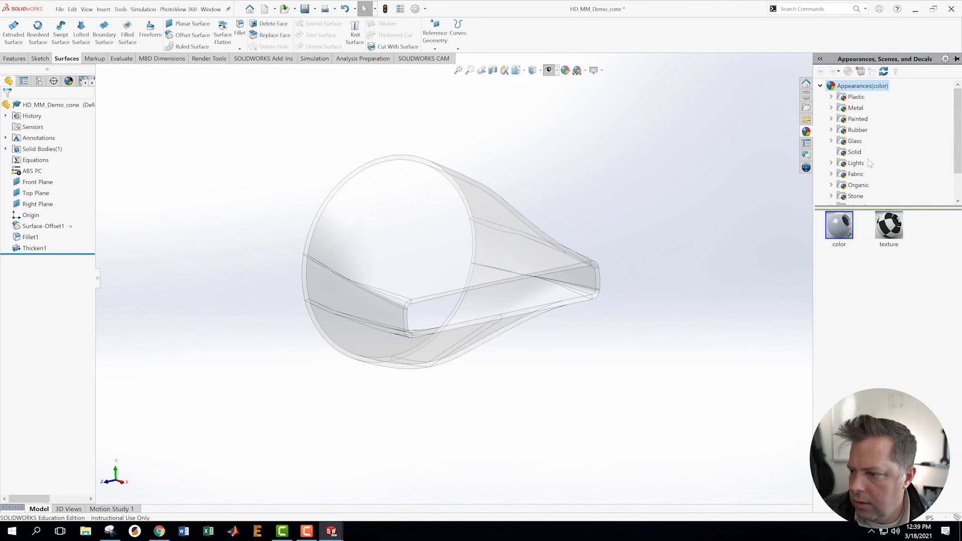
scroll(863, 130, "down", 1)
scroll(856, 120, "up", 1)
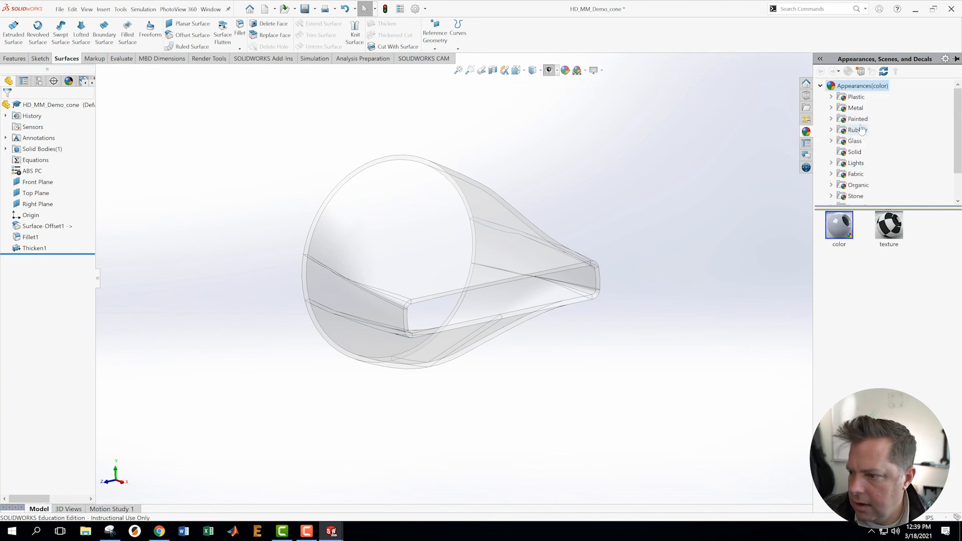
double_click(850, 98)
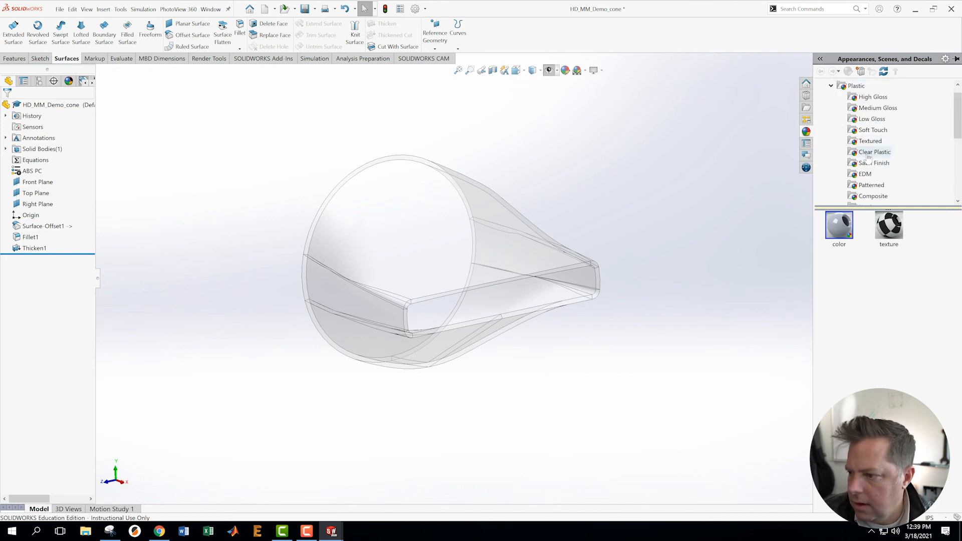
left_click(857, 142)
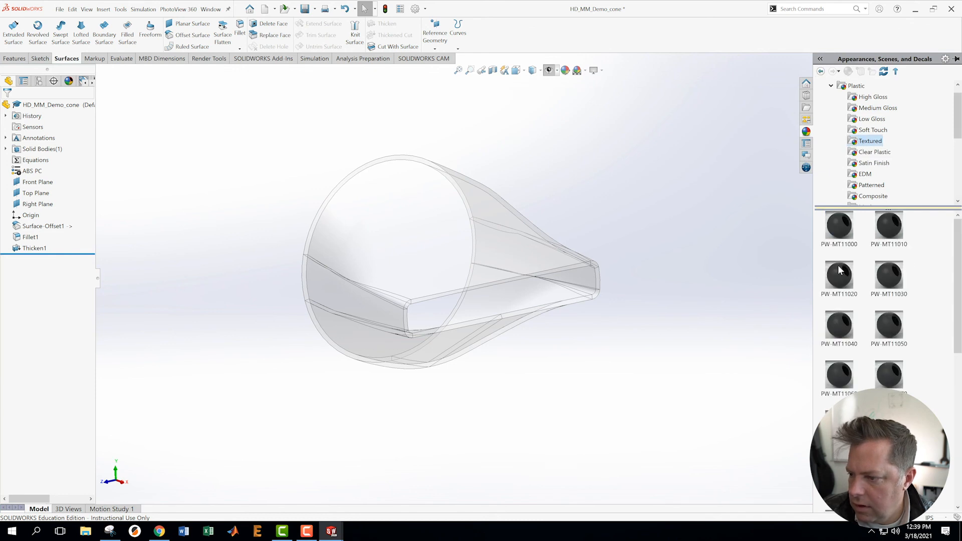
left_click_drag(891, 228, 410, 233)
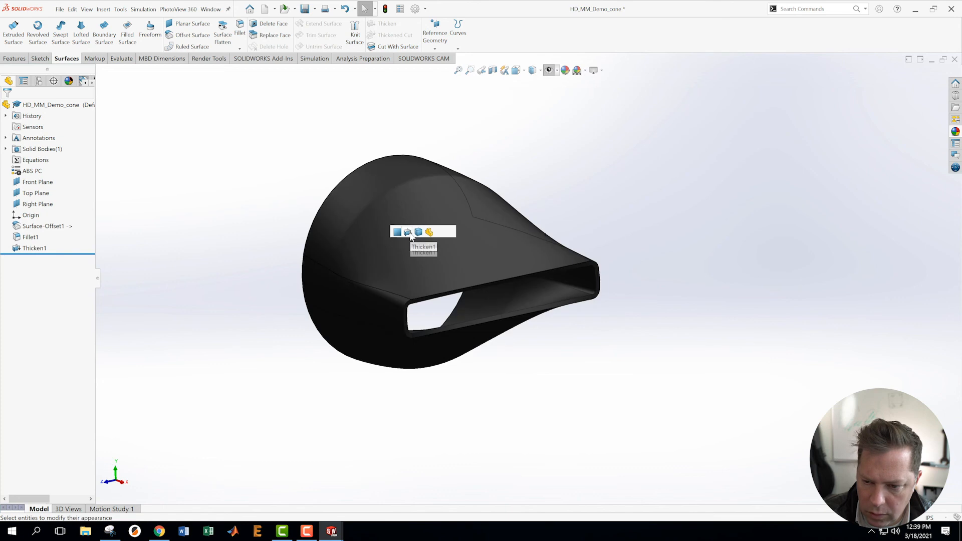
left_click(429, 232)
- Save the cone part, then return to MMDemoassembly and rebuild it with the changed models
middle_click_drag(440, 236, 613, 202)
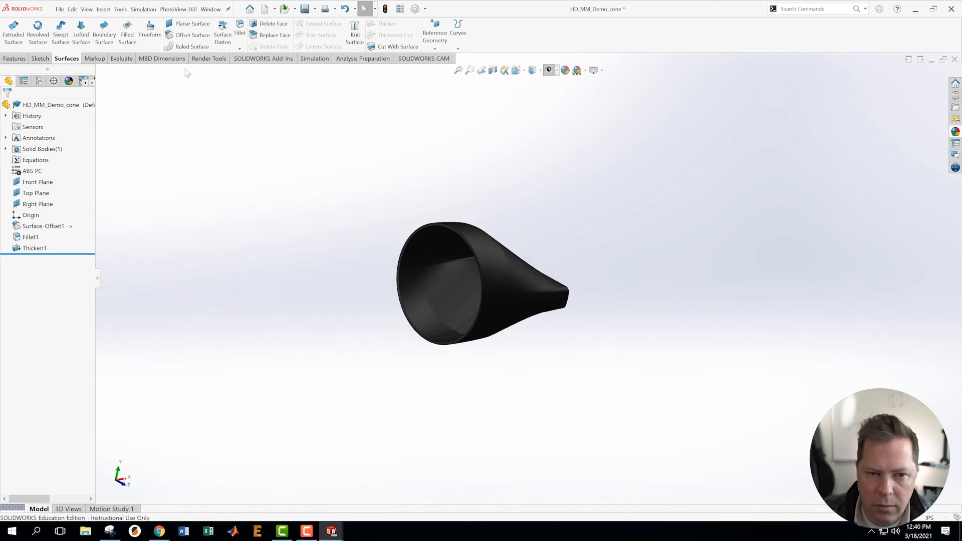
left_click(60, 9)
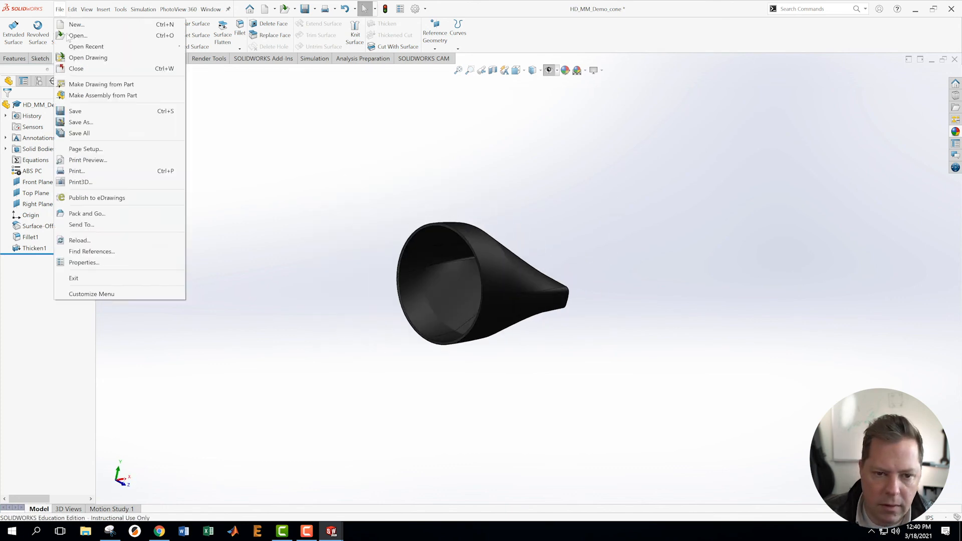
left_click(83, 112)
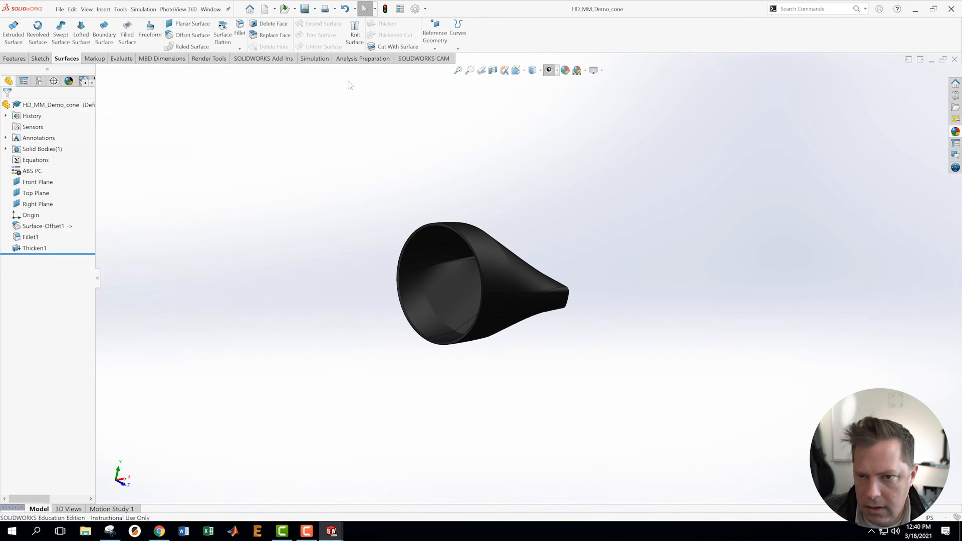
left_click(208, 11)
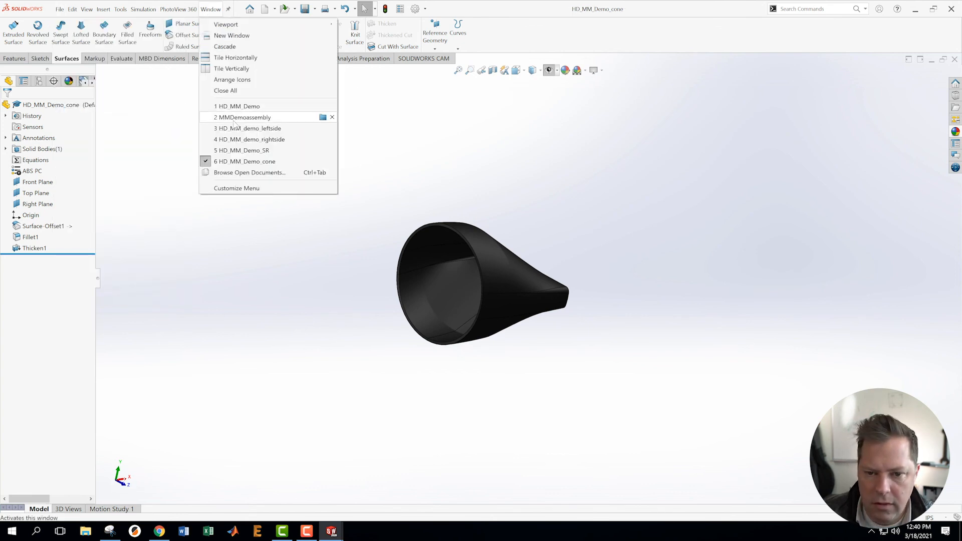
left_click(234, 118)
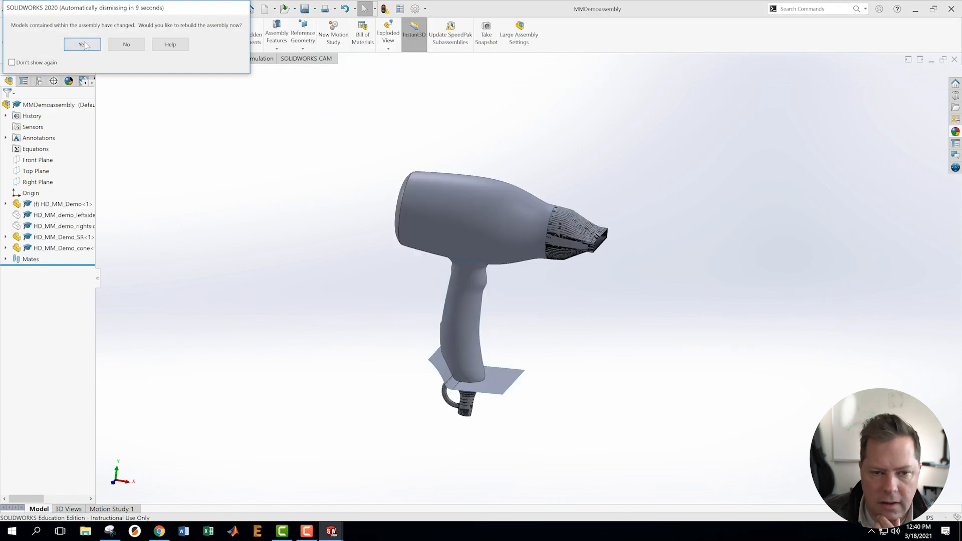
left_click(83, 45)
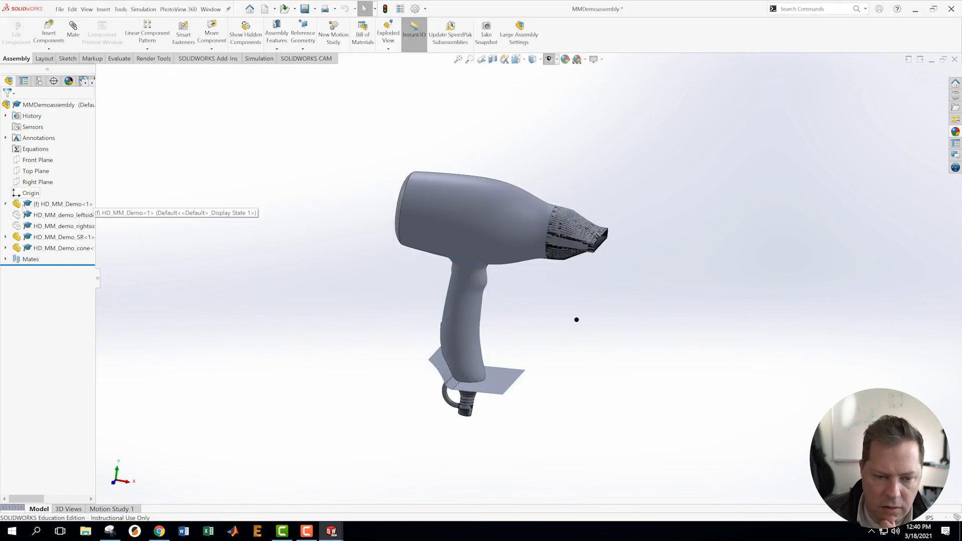
- Hide the master model HD_MM_Demo in the assembly and show the left and right shell halves
right_click(28, 205)
left_click(73, 185)
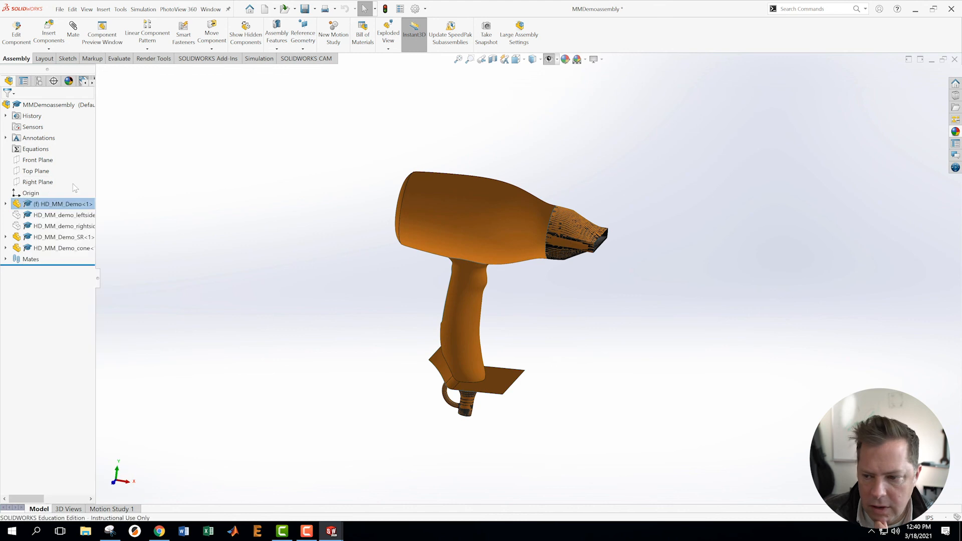
right_click(50, 215)
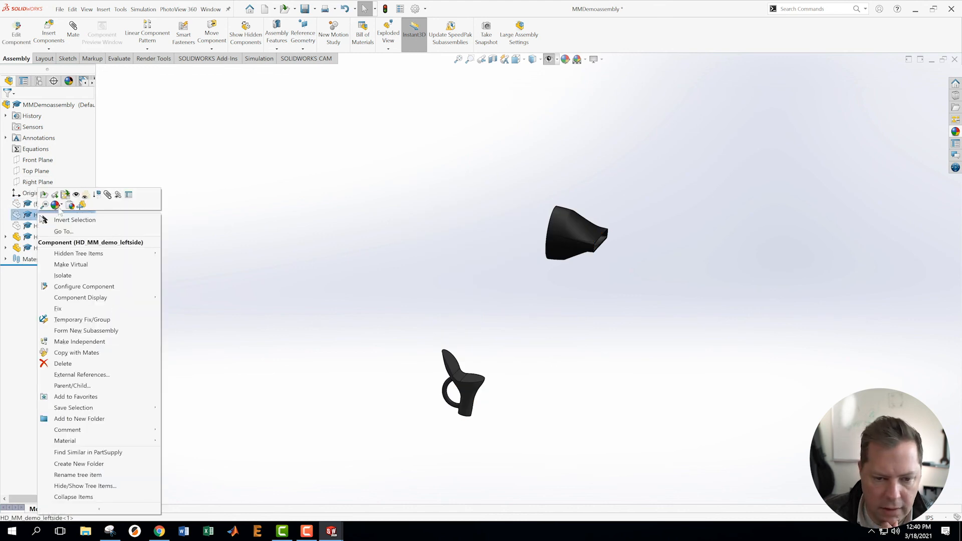
left_click(73, 200)
right_click(38, 227)
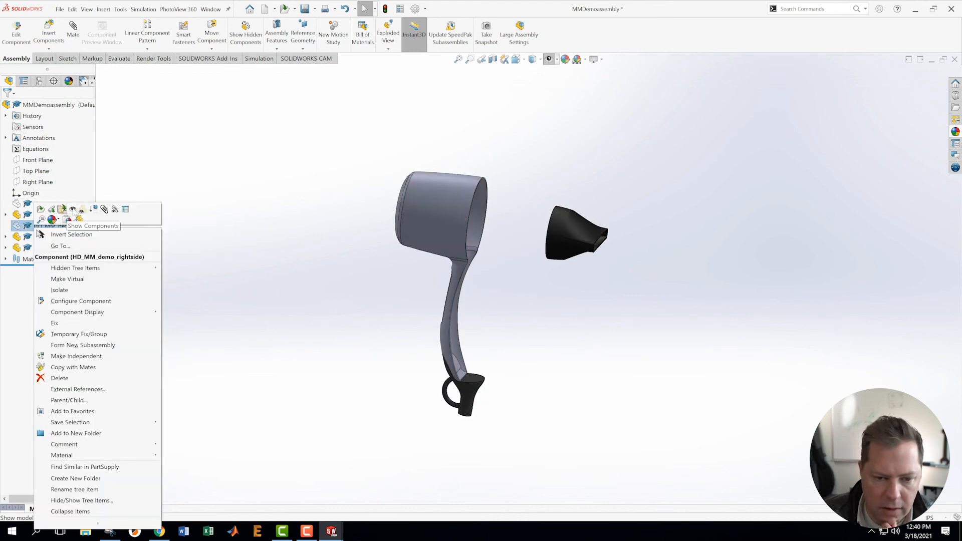
left_click(73, 211)
middle_click_drag(241, 240, 418, 304)
middle_click_drag(534, 289, 580, 310)
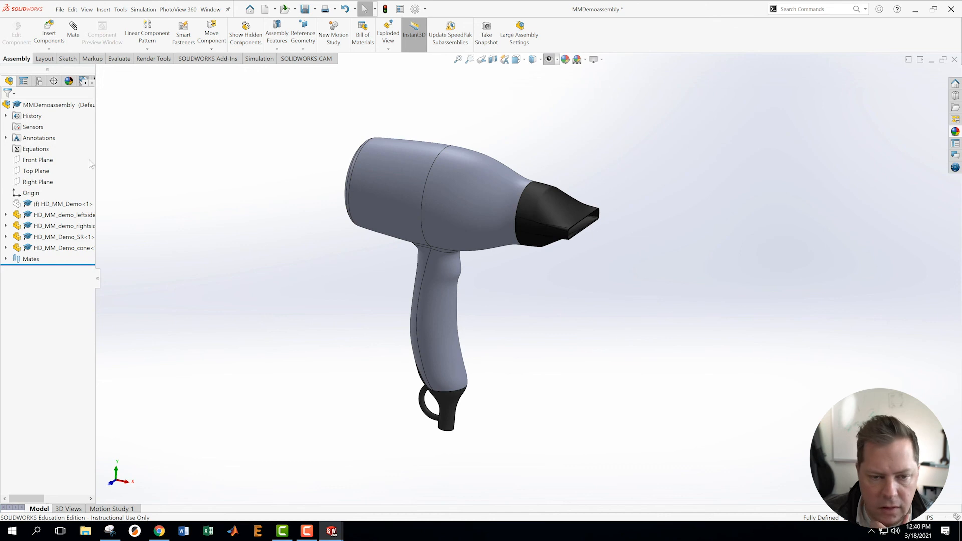
- Create an exploded view of the default configuration that moves the nozzle cone about 1.88 in outward along X
left_click(38, 81)
right_click(45, 124)
left_click(70, 136)
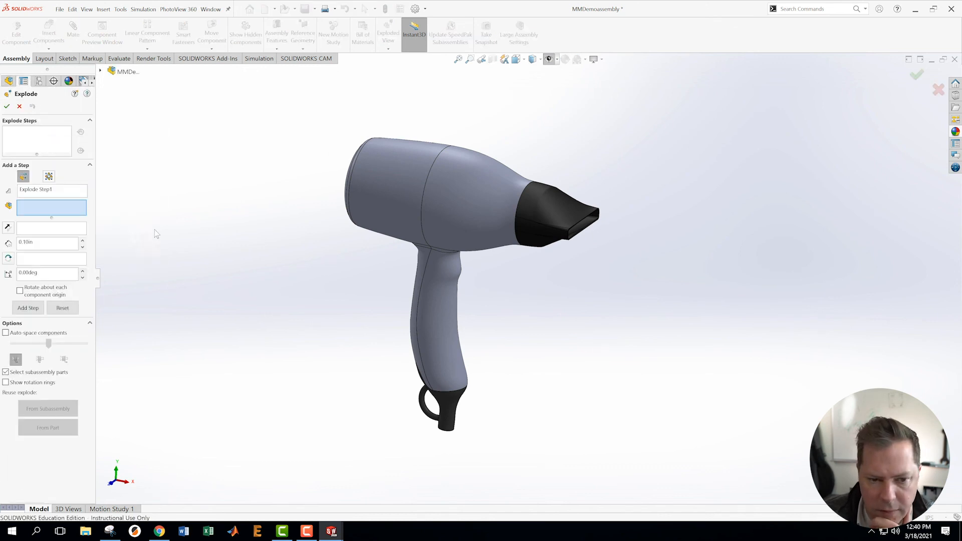
scroll(238, 237, "up", 3)
left_click(537, 237)
left_click_drag(552, 250, 666, 222)
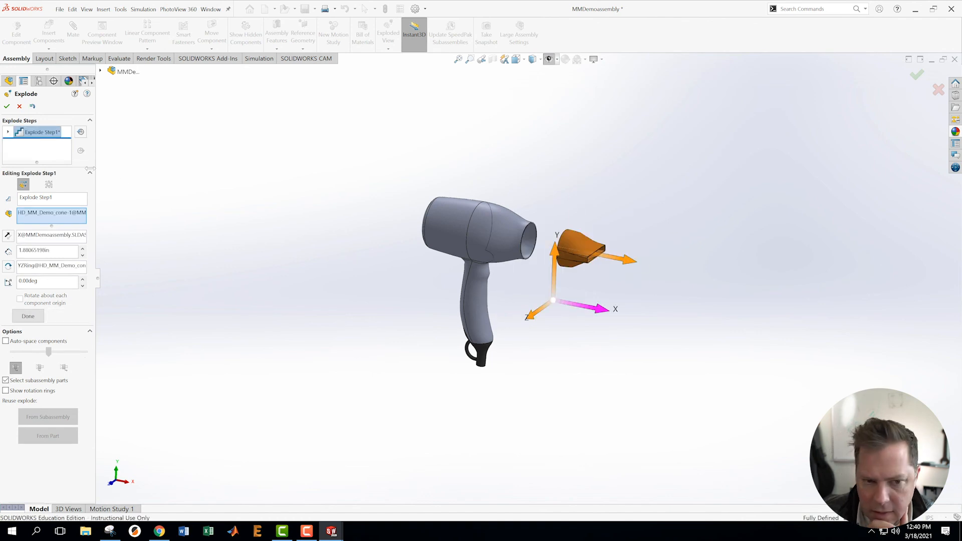
left_click(6, 106)
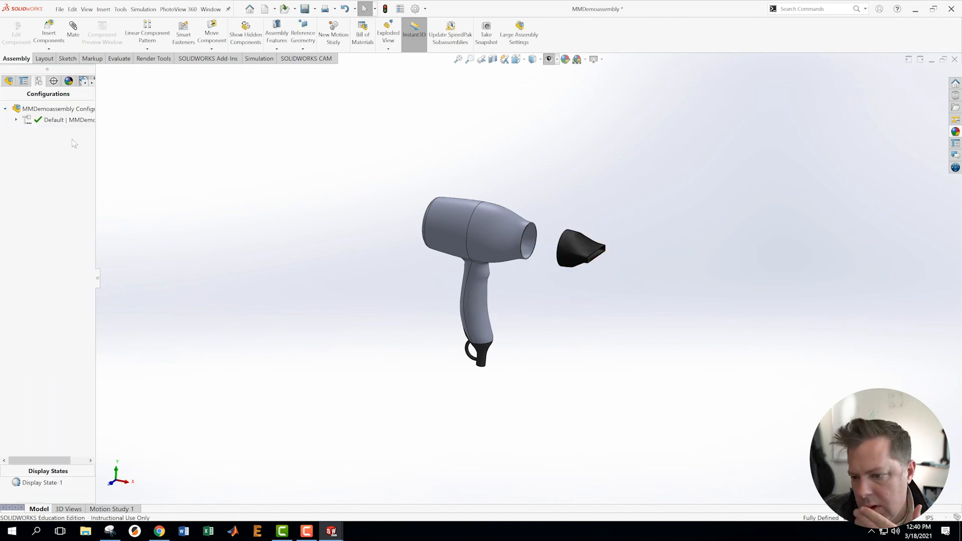
- Add an explode step to the existing exploded view that moves the rubber handle end about 1.2 in downward along Y
left_click(16, 120)
right_click(51, 133)
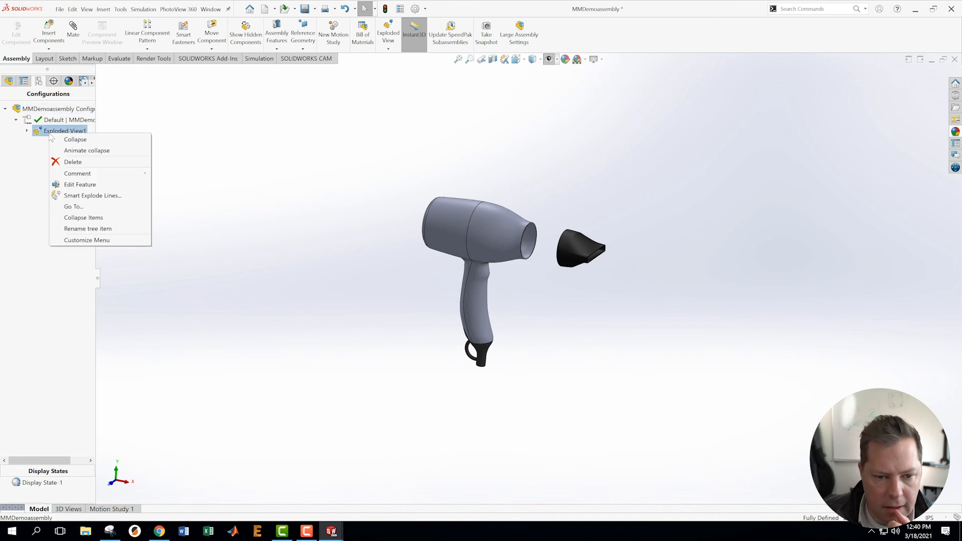
left_click(80, 185)
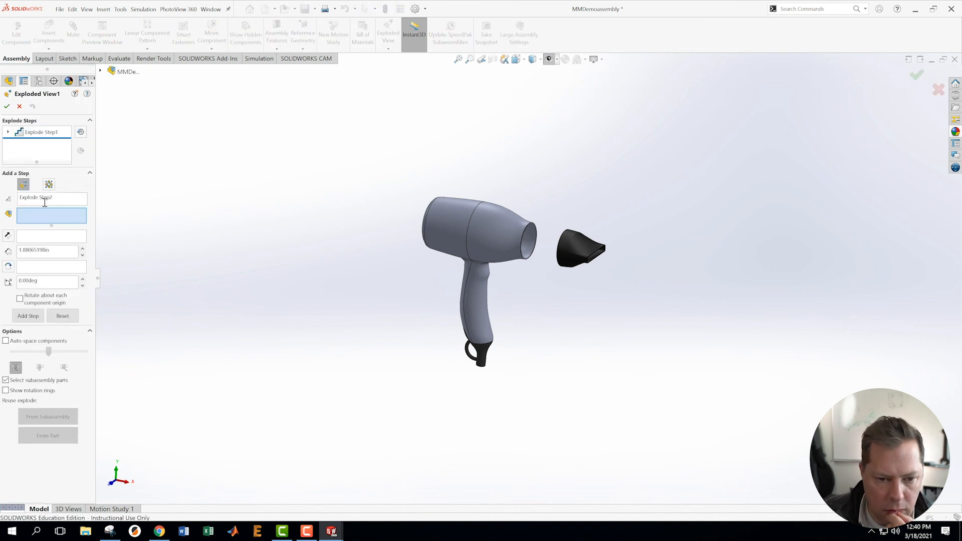
left_click(29, 316)
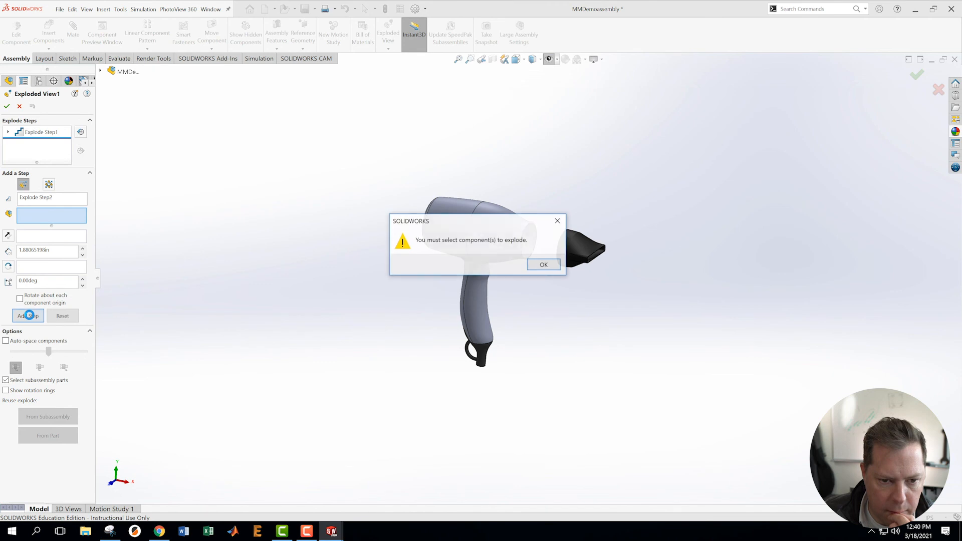
left_click(544, 264)
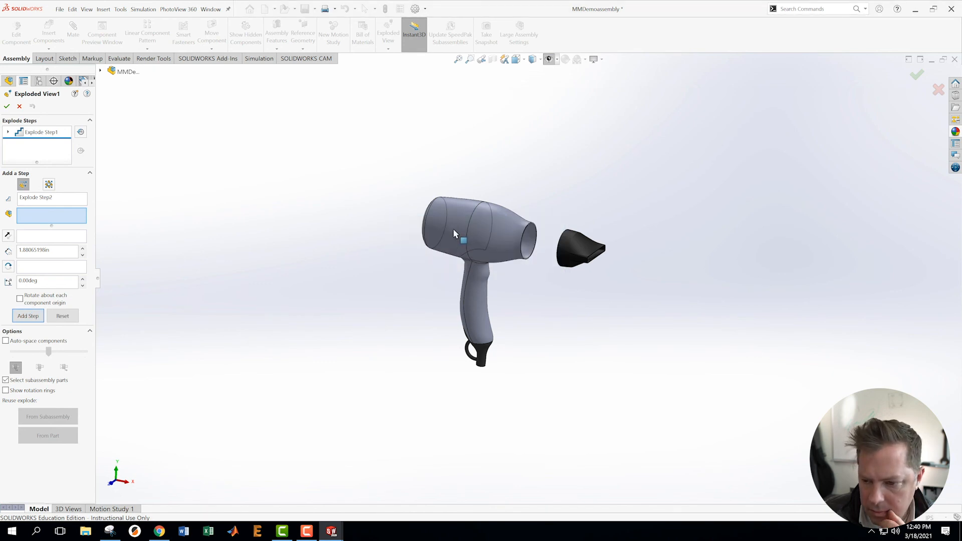
left_click(474, 361)
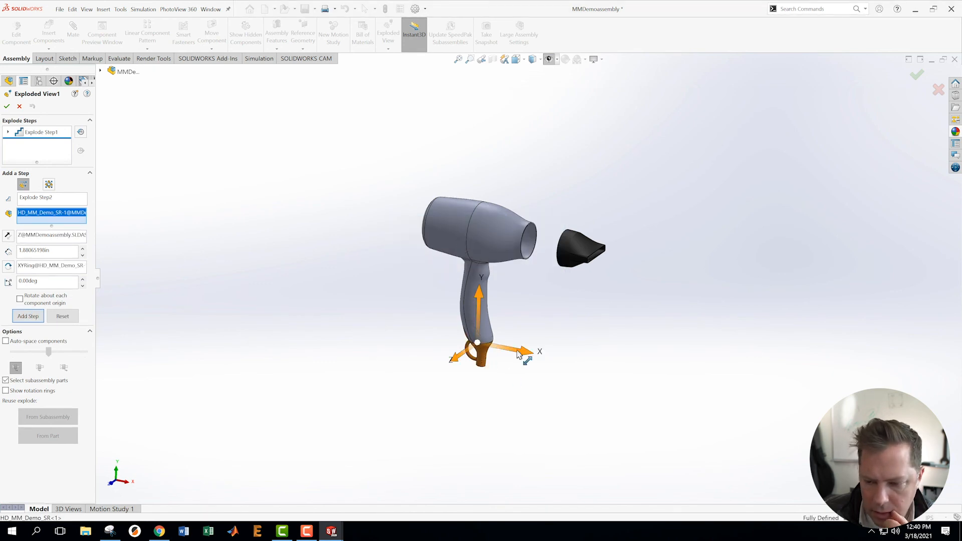
left_click_drag(479, 292, 480, 321)
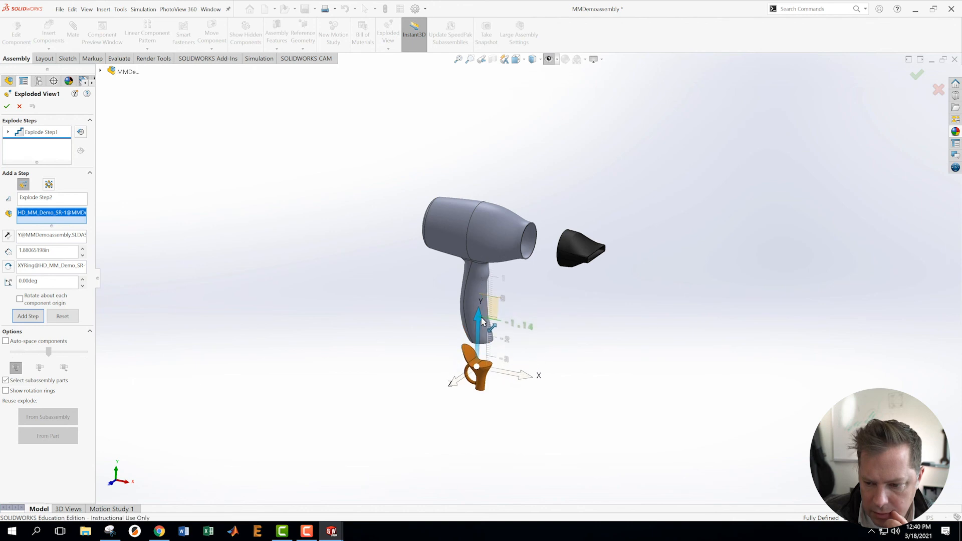
left_click(5, 103)
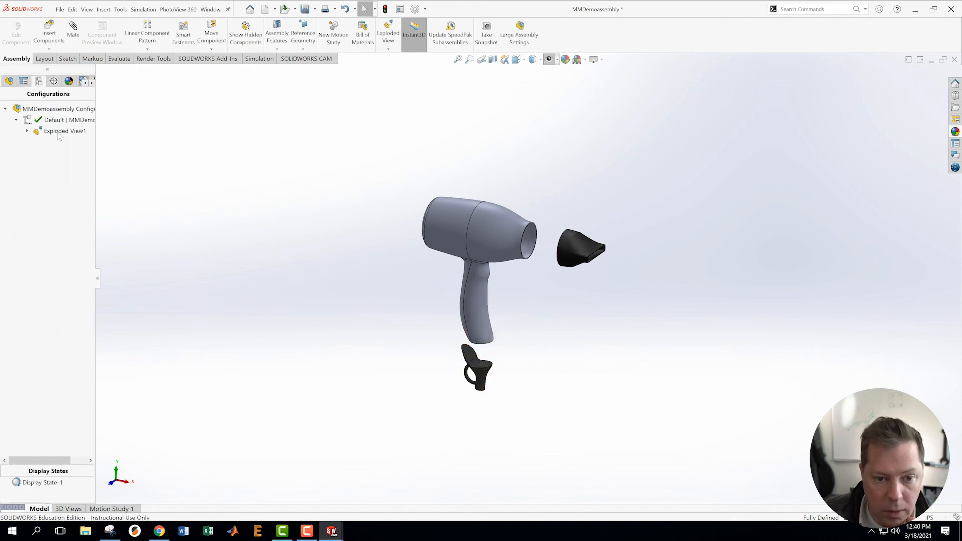
- Add an explode step to the existing exploded view that moves the left shell half about 1.68 in backward along X
right_click(59, 131)
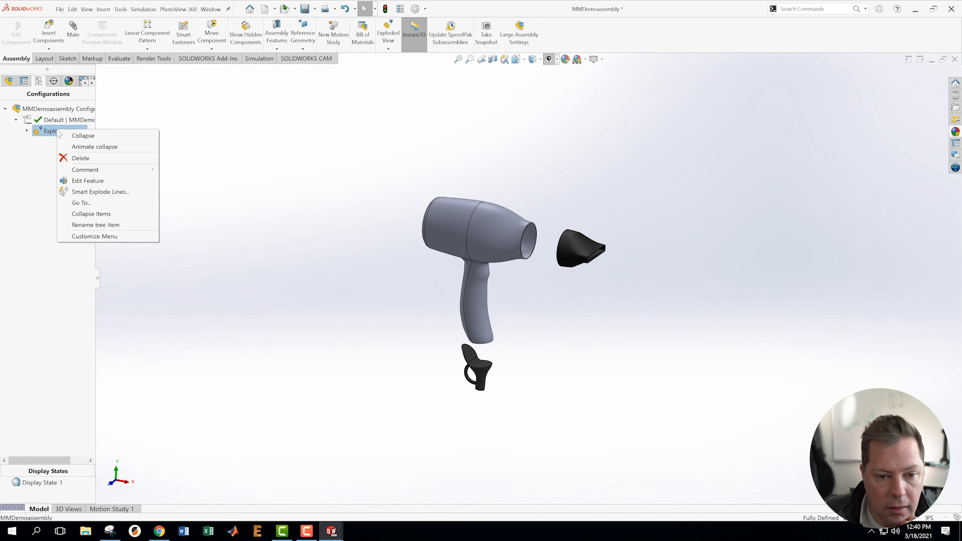
left_click(83, 181)
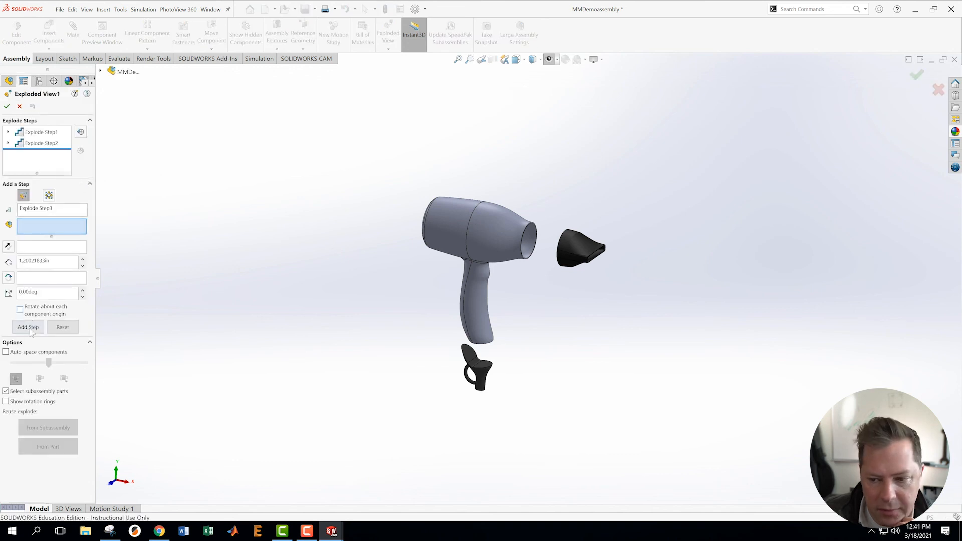
left_click(447, 231)
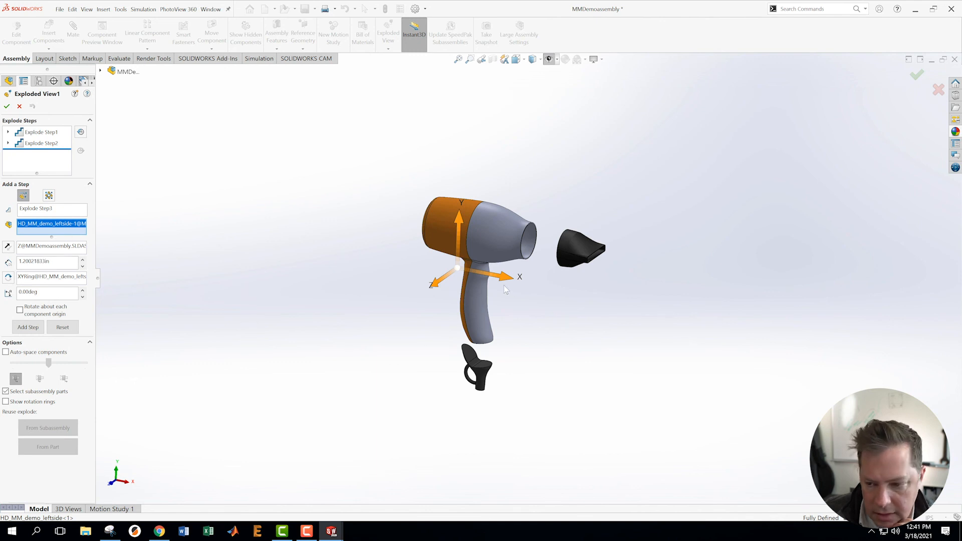
left_click_drag(477, 269, 444, 265)
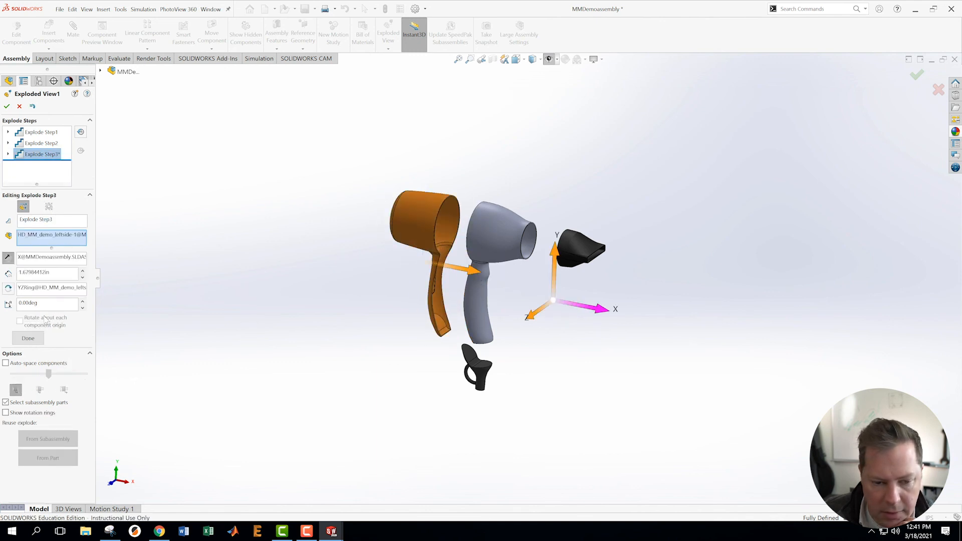
left_click(27, 338)
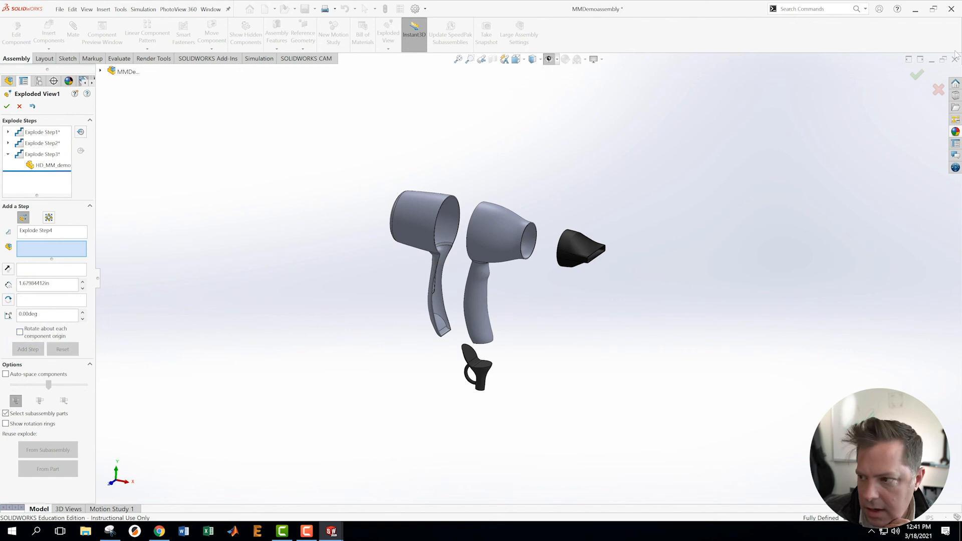
left_click(919, 77)
- Collapse the exploded view and show the assembled hair dryer from the front
middle_click_drag(628, 323, 690, 263)
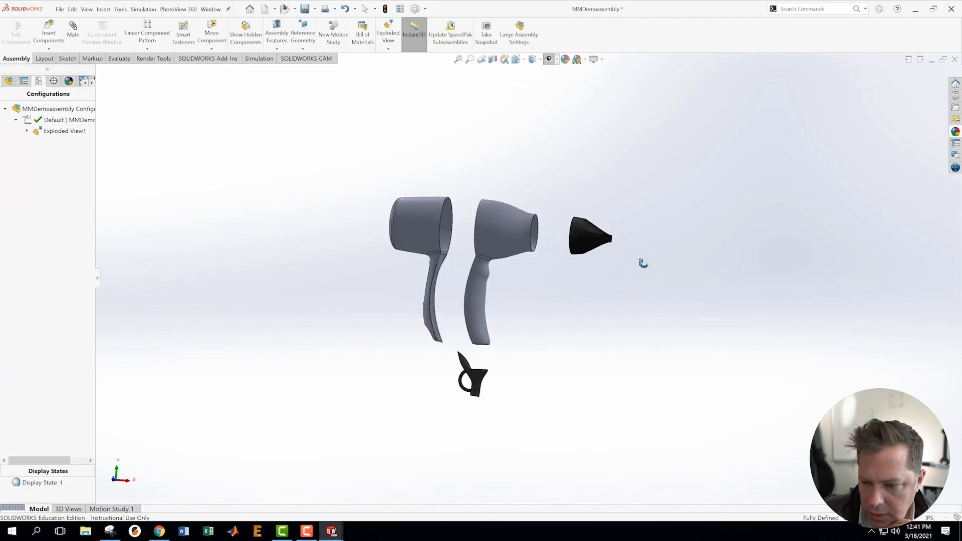
key("ctrl+1")
middle_click_drag(555, 348, 425, 314)
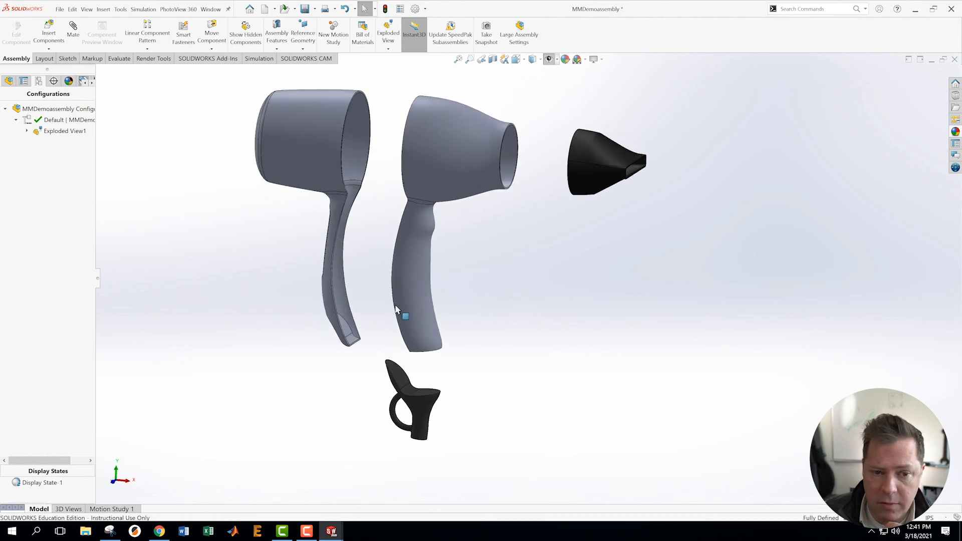
double_click(56, 133)
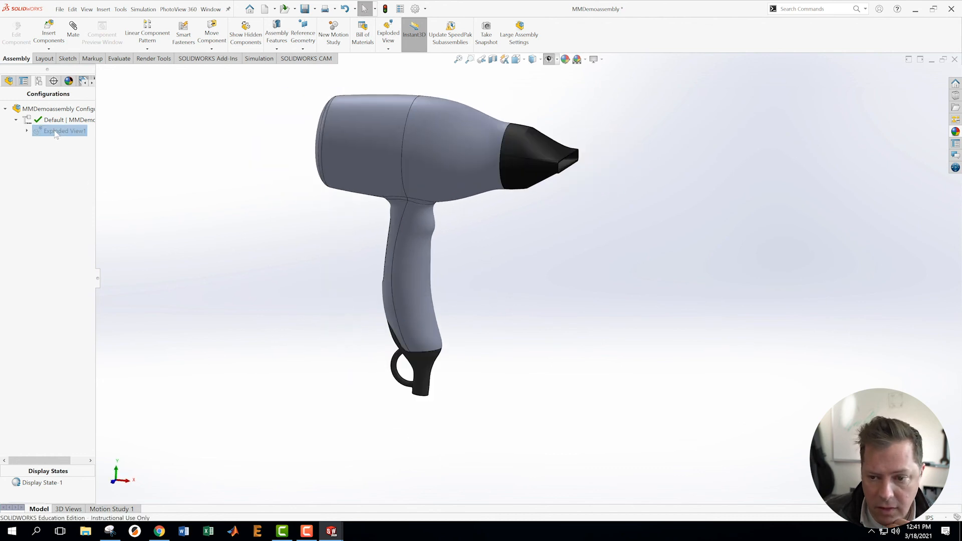
middle_click_drag(516, 216, 541, 224)
scroll(497, 175, "up", 2)
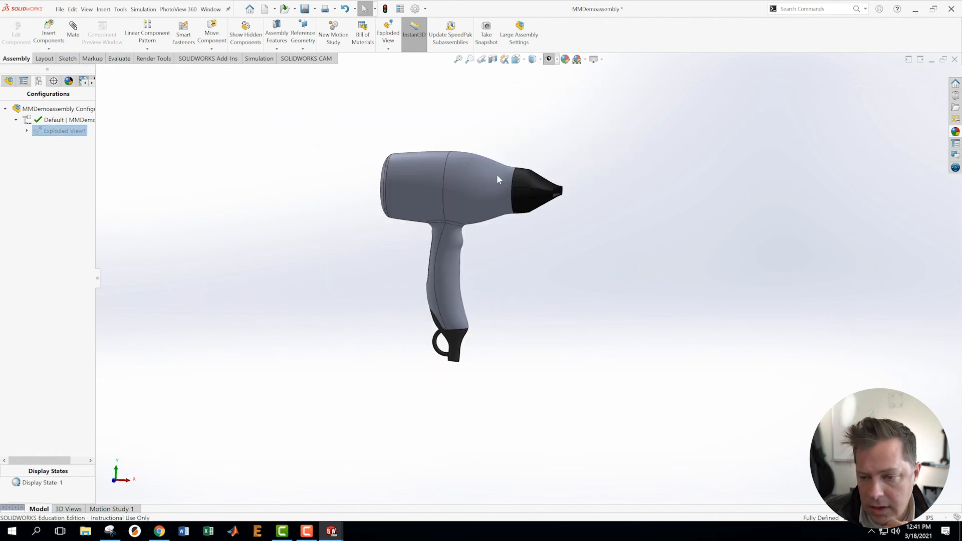
scroll(498, 177, "down", 1)
middle_click_drag(532, 299, 526, 330)
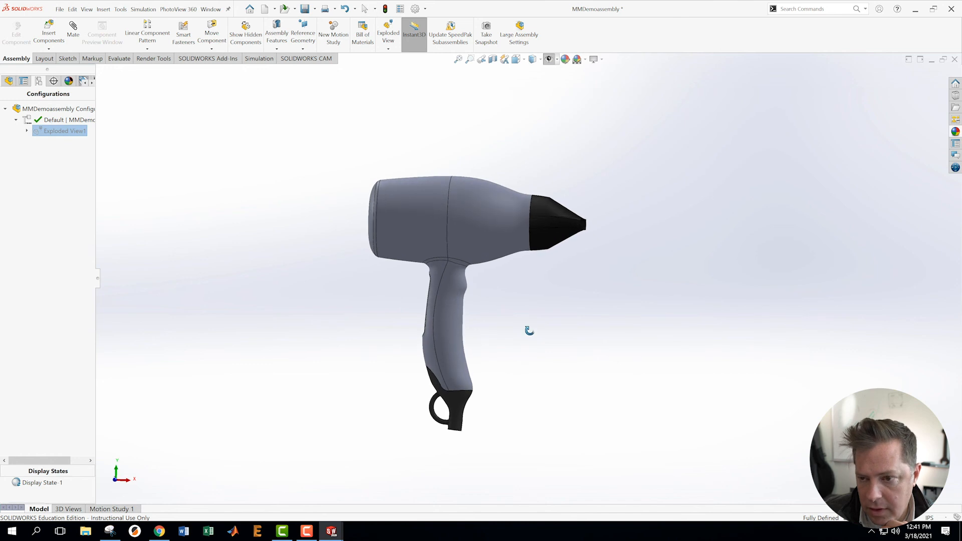
left_click(525, 61)
left_click(528, 96)
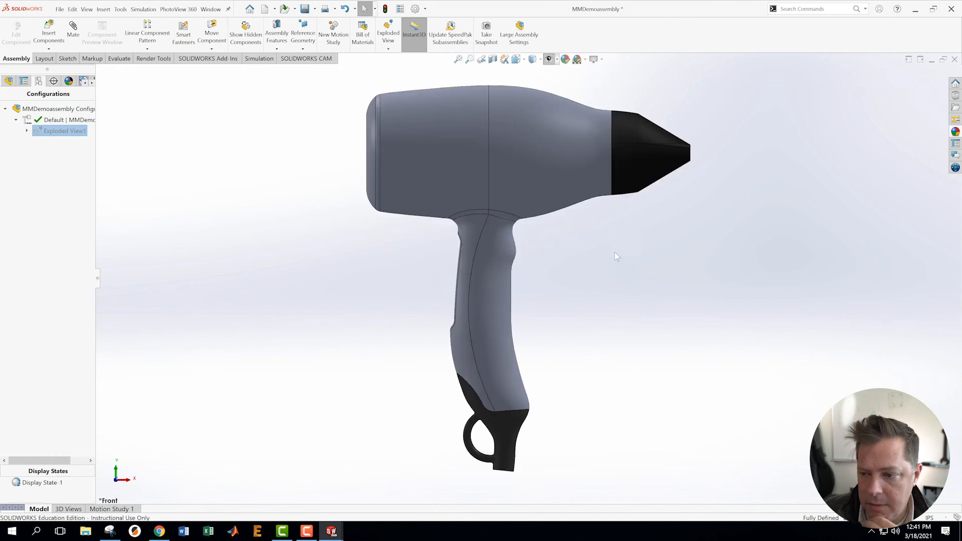
- Examine the assembled hair dryer from all sides, including the seam between the shell halves and the nozzle cone joint
key("Left")
key("Left")
key("Left")
key("Left")
key("Left")
key("Left")
key("Left")
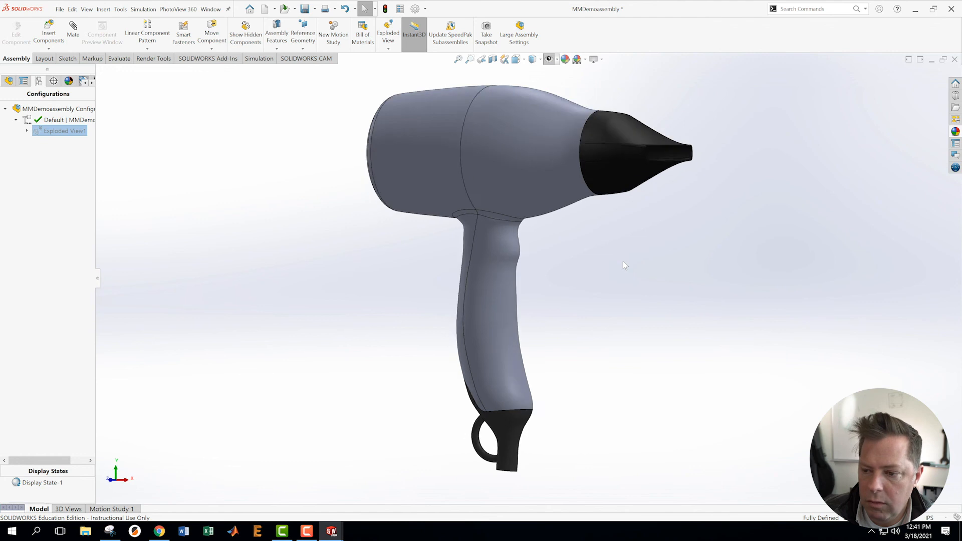
key("Left")
key("Left")
key("Left")
key("Left")
key("Left")
key("Left")
key("Left")
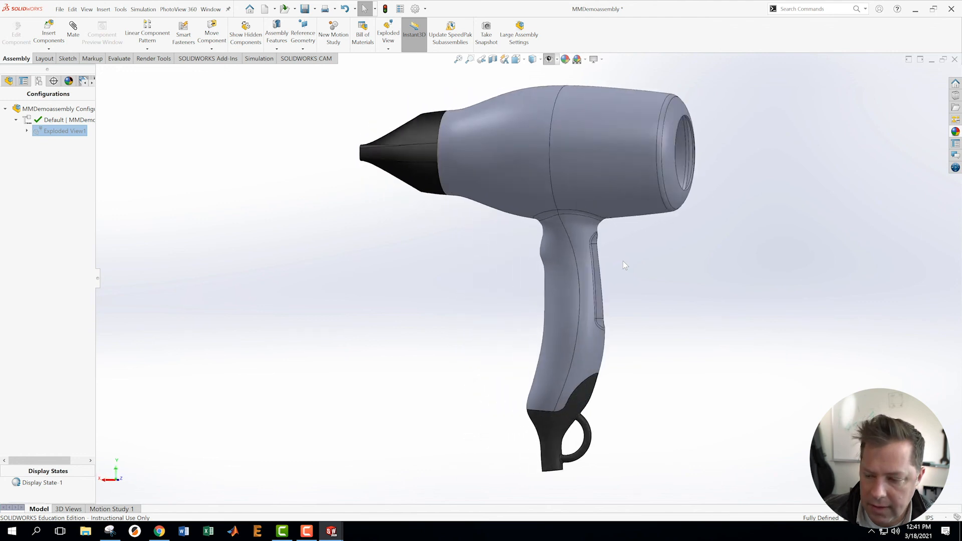
key("Left")
key("Left")
key("Left")
key("Left")
key("Left")
key("Left")
key("Left")
key("Left")
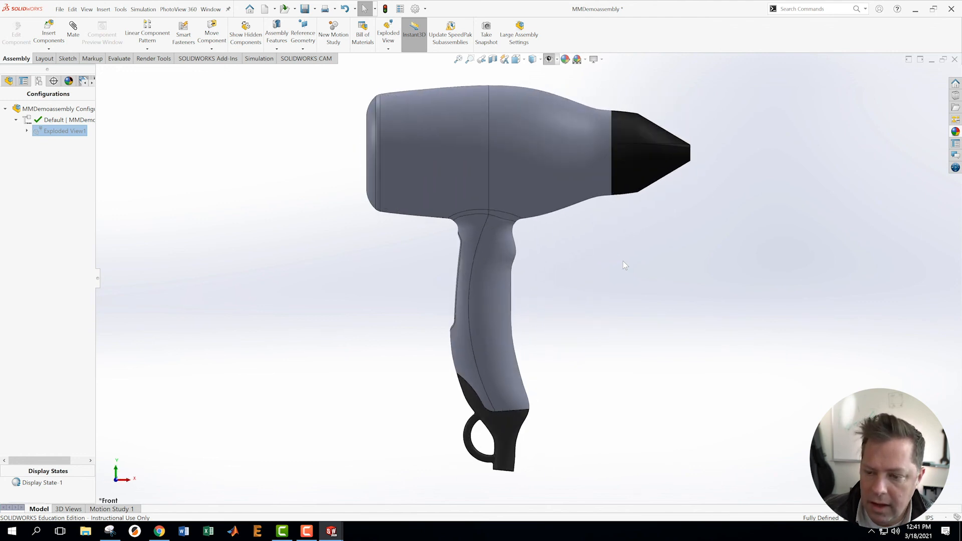
key("Left")
key("Left")
key("Left")
key("Left")
key("Left")
key("Left")
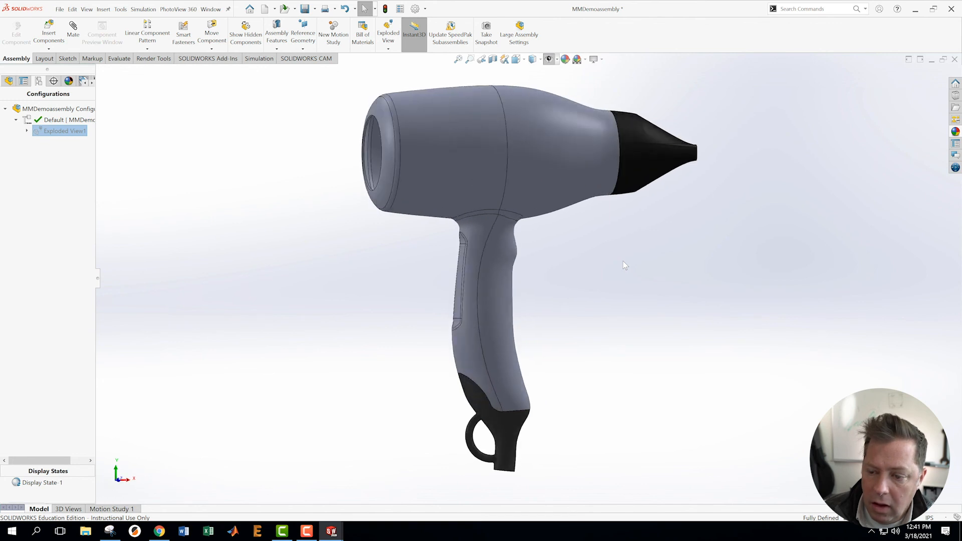
key("Left")
key("Left")
key("Left")
key("Left")
key("Left")
key("Left")
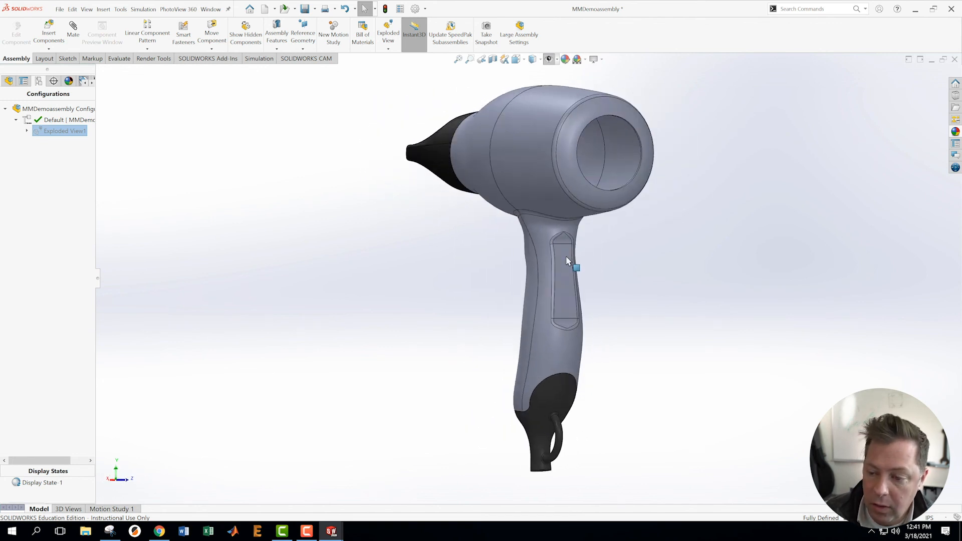
middle_click_drag(639, 335, 742, 323)
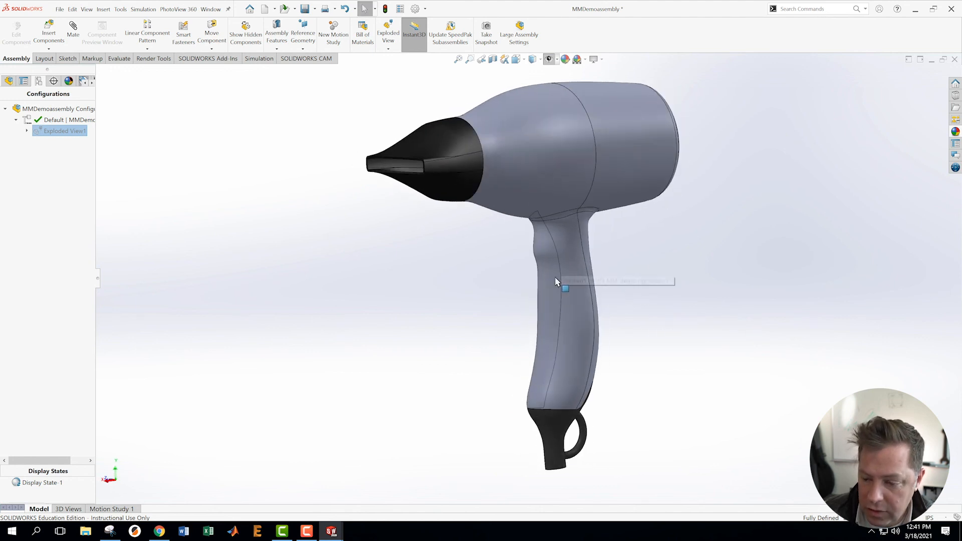
scroll(644, 306, "up", 4)
scroll(645, 300, "down", 2)
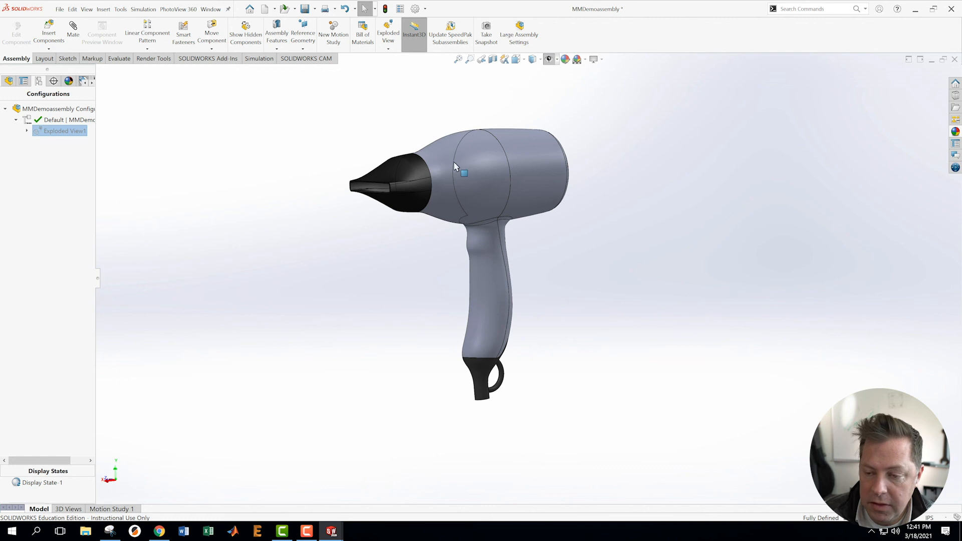
scroll(421, 206, "down", 4)
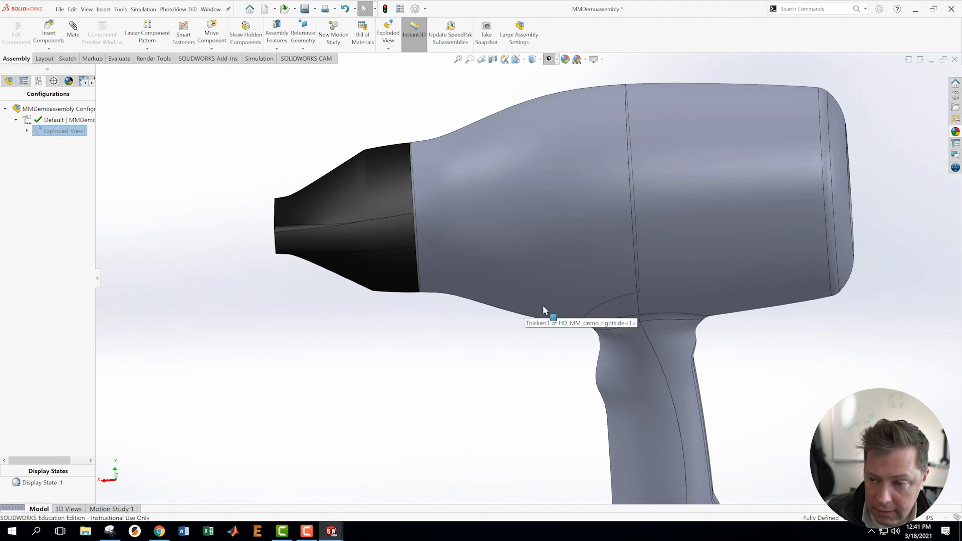
scroll(543, 313, "up", 3)
- Explode the assembly again and examine the separated parts, including the handle interior and rear opening of the left shell half
double_click(41, 131)
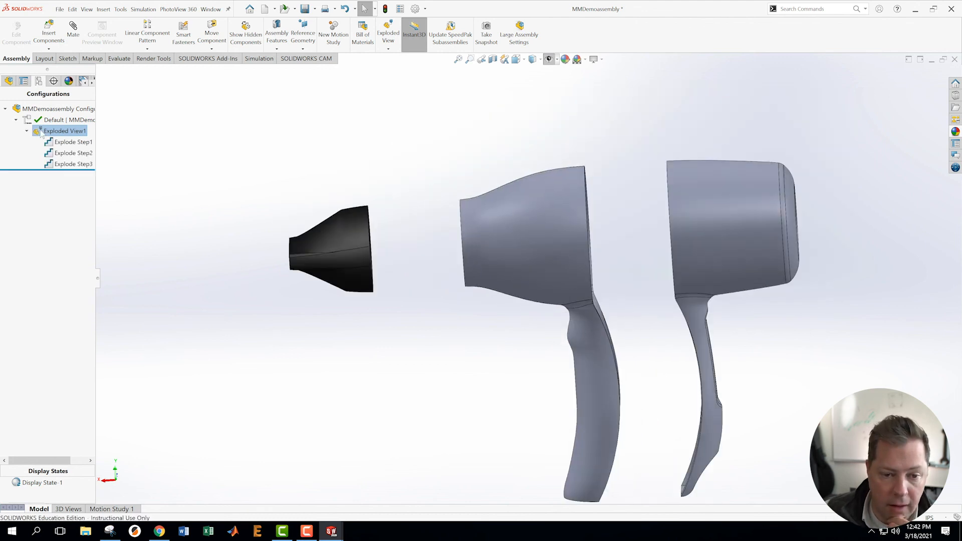
scroll(476, 304, "up", 2)
middle_click_drag(477, 304, 522, 298)
scroll(581, 346, "down", 5)
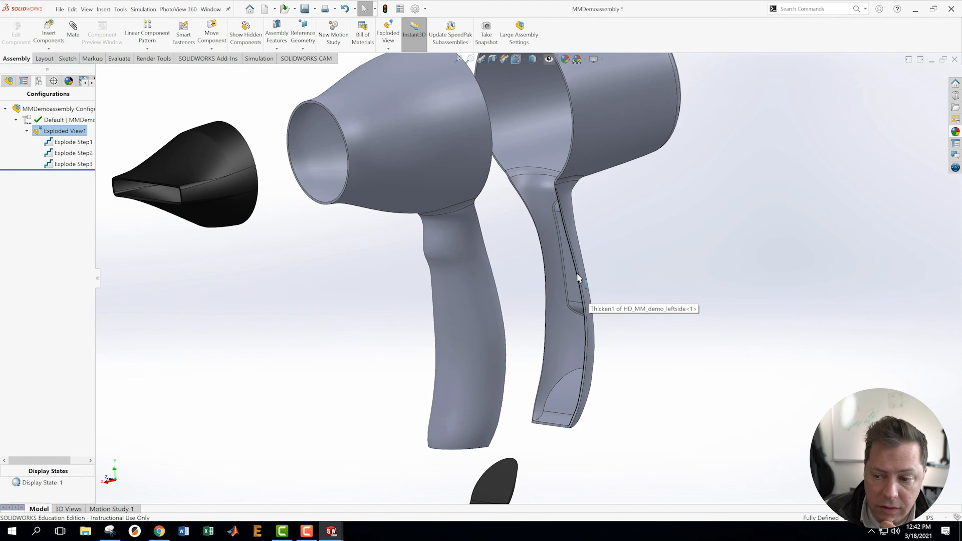
scroll(578, 277, "up", 2)
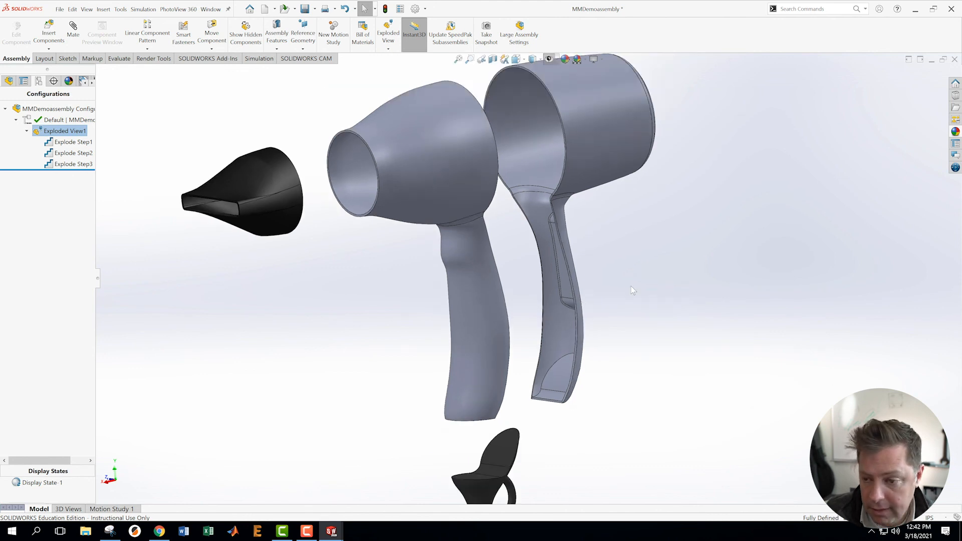
middle_click_drag(576, 169, 501, 210)
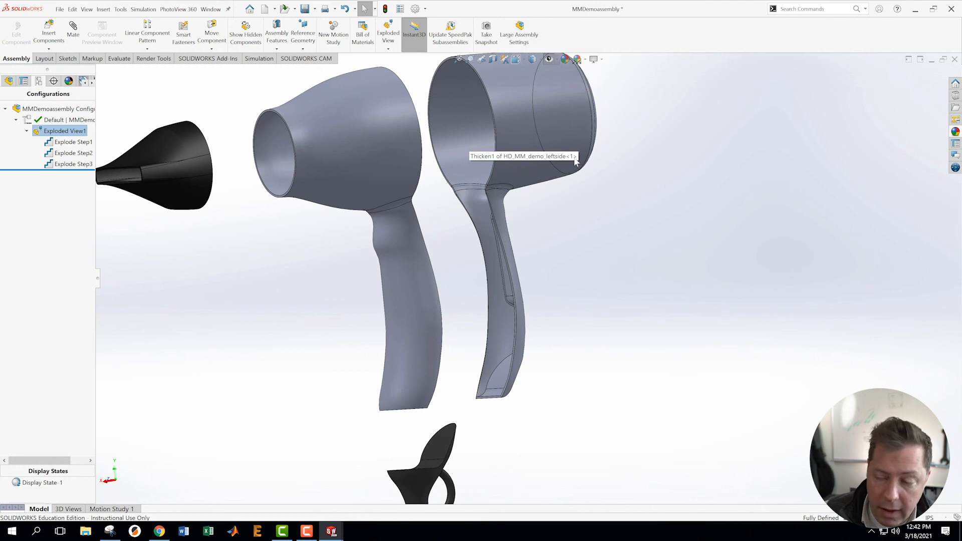
middle_click_drag(628, 169, 607, 171)
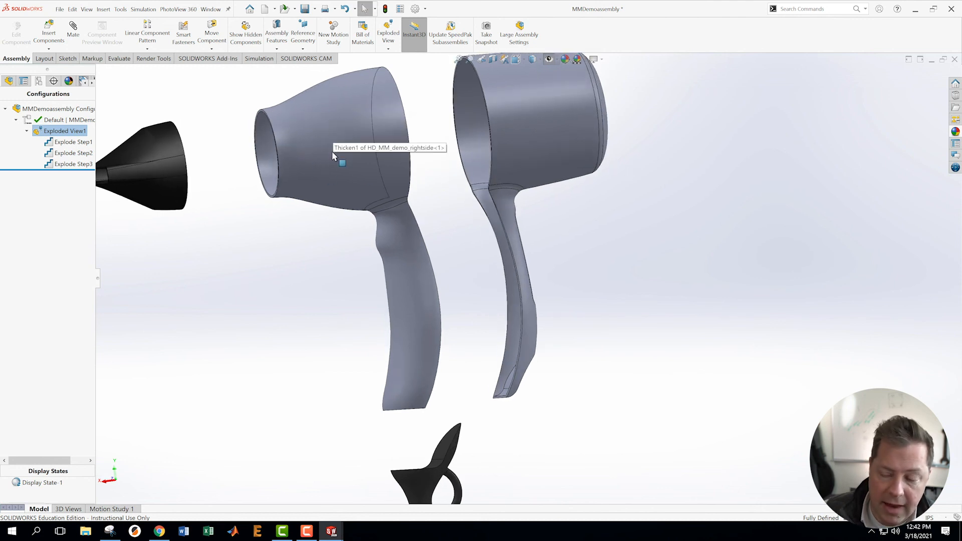
middle_click_drag(643, 216, 530, 245)
scroll(474, 154, "down", 3)
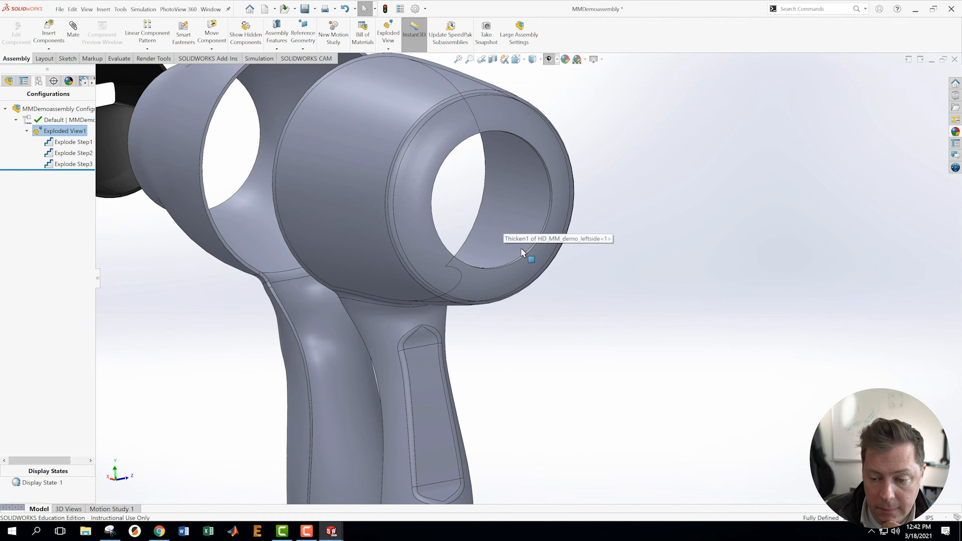
scroll(451, 300, "up", 5)
middle_click_drag(447, 290, 295, 268)
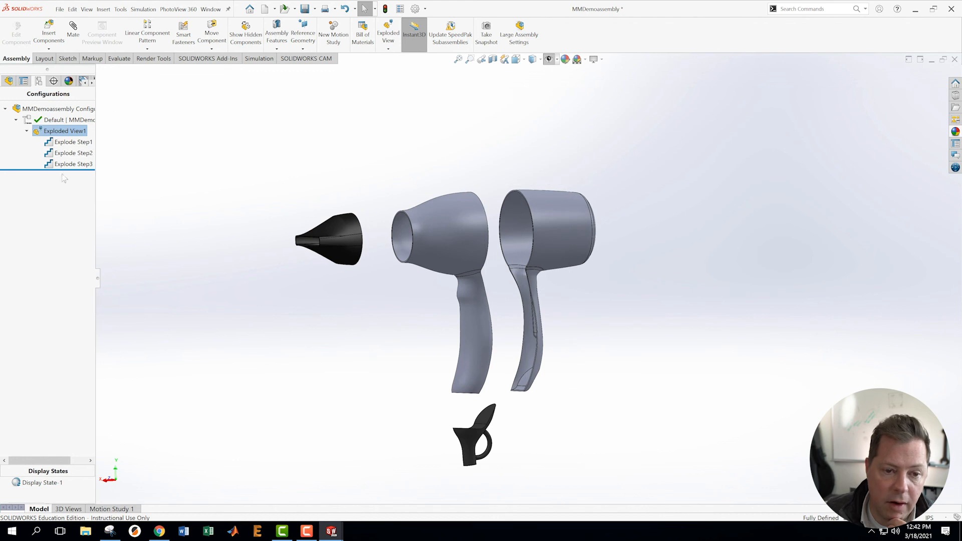
- Open the left shell half HD_MM_demo_leftside in its own window, examine its shape, and close it to return to the assembly
left_click(9, 81)
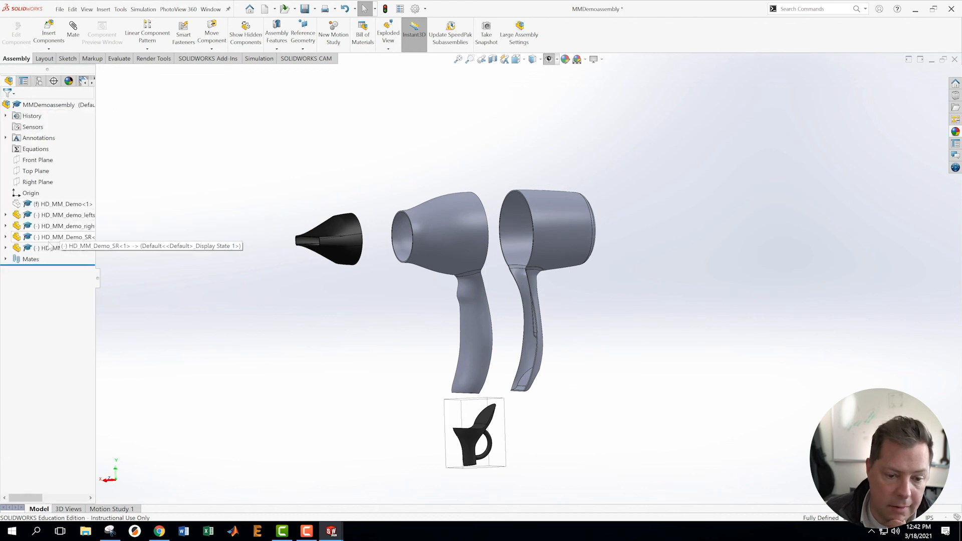
right_click(54, 216)
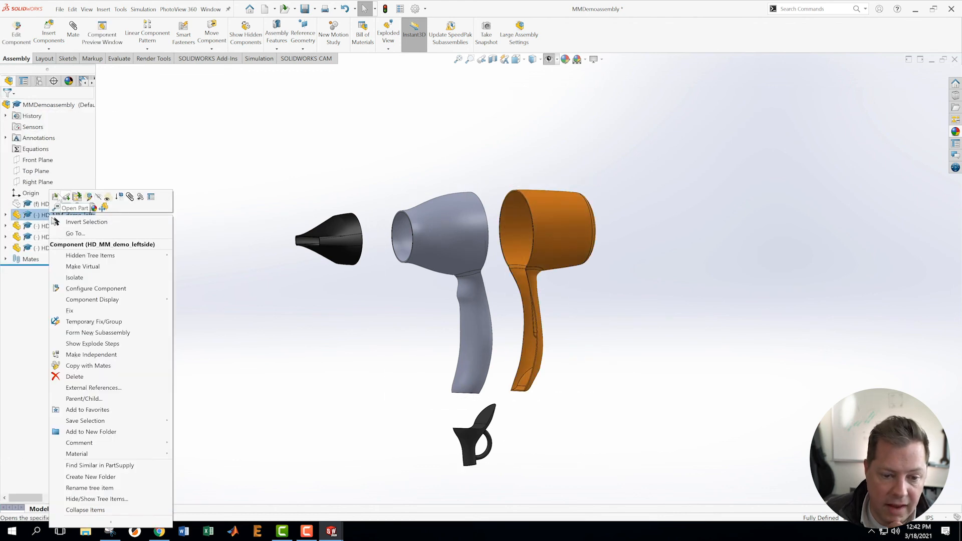
left_click(57, 197)
middle_click_drag(541, 275, 477, 251)
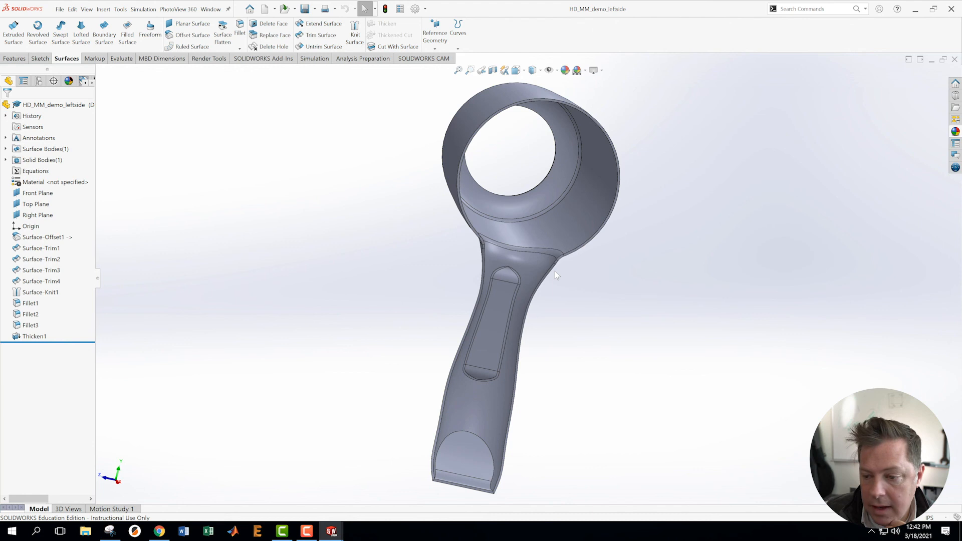
middle_click_drag(605, 269, 653, 317)
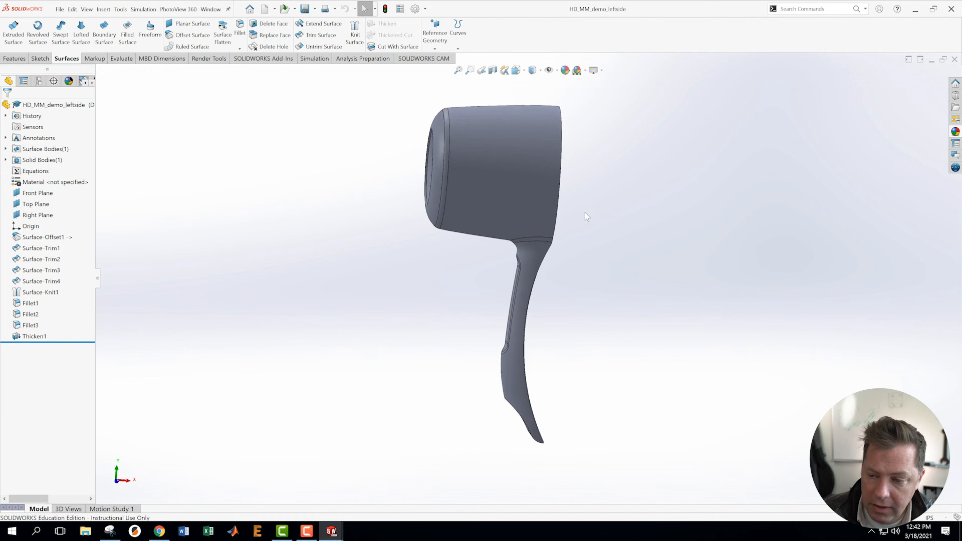
scroll(581, 211, "down", 2)
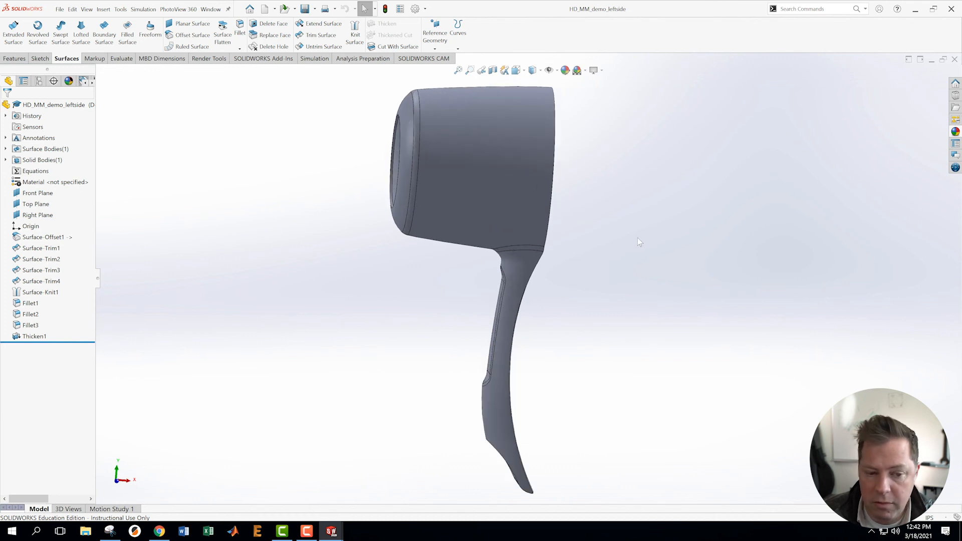
scroll(646, 236, "up", 1)
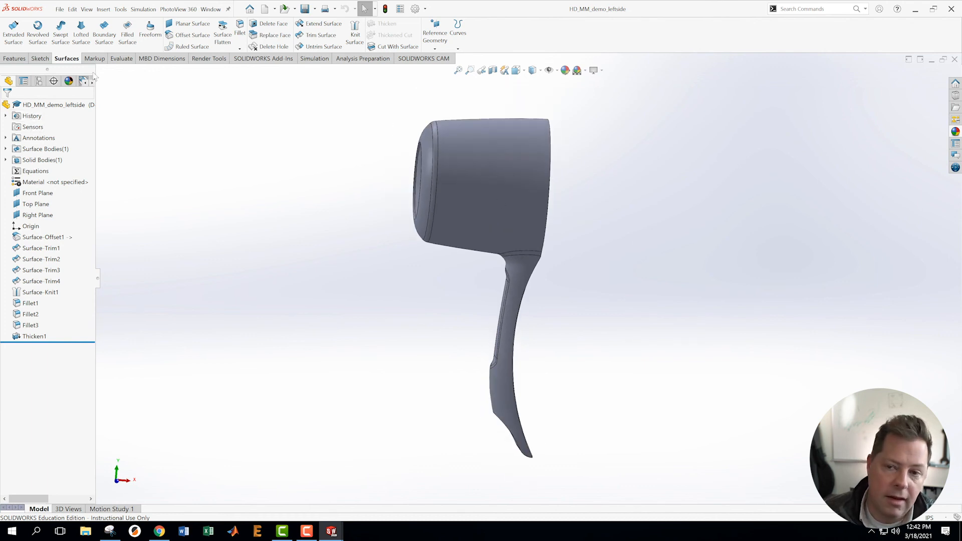
left_click(955, 60)
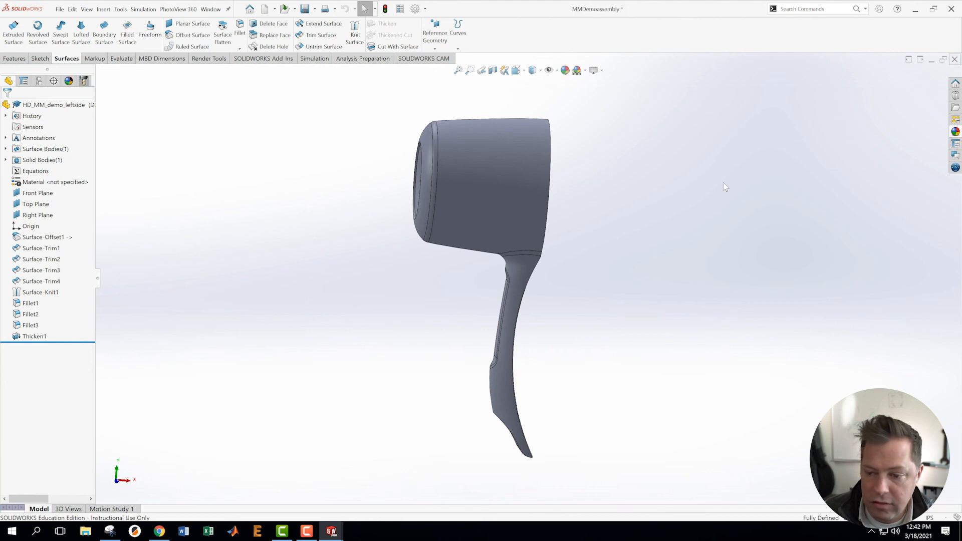
- Show the exploded hair dryer assembly in the standard front view
middle_click_drag(610, 344, 833, 326)
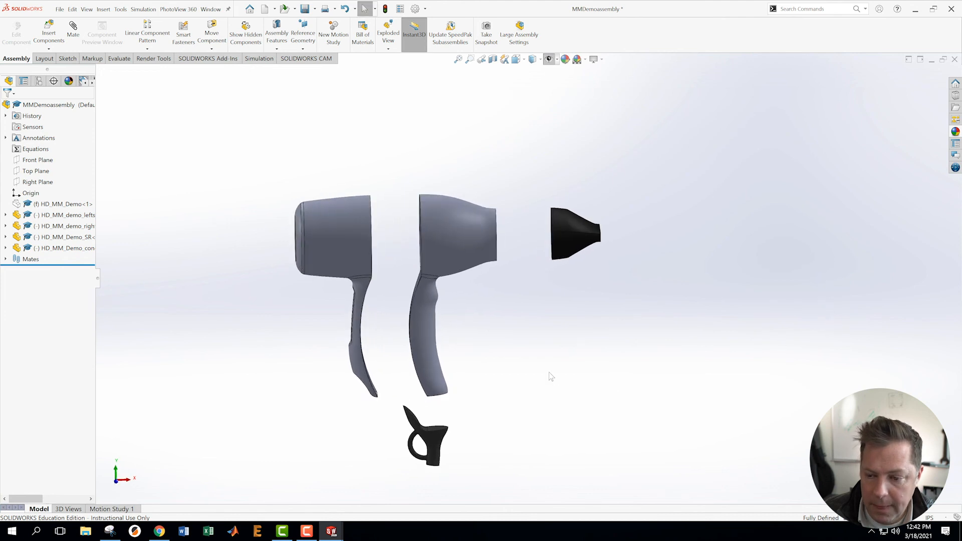
scroll(521, 360, "up", 1)
left_click(524, 60)
left_click(522, 96)
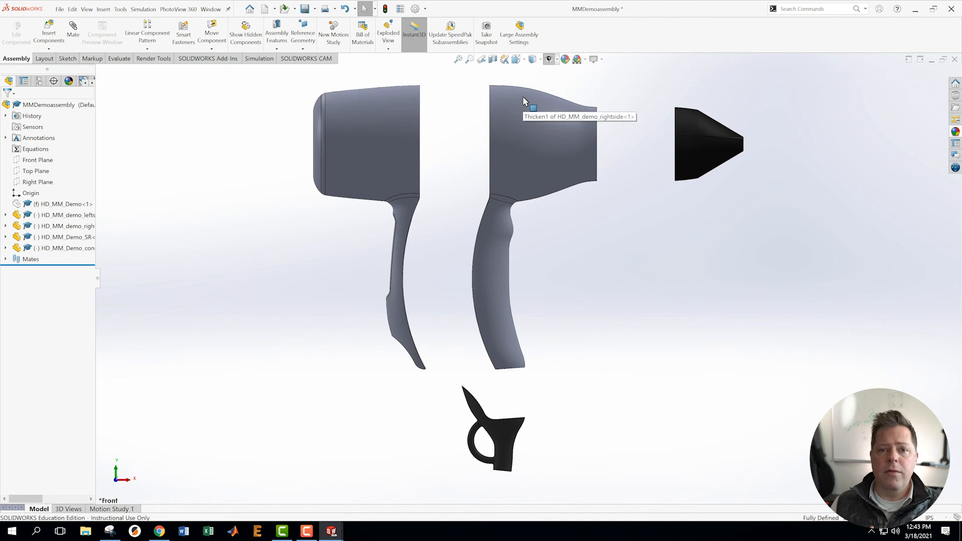